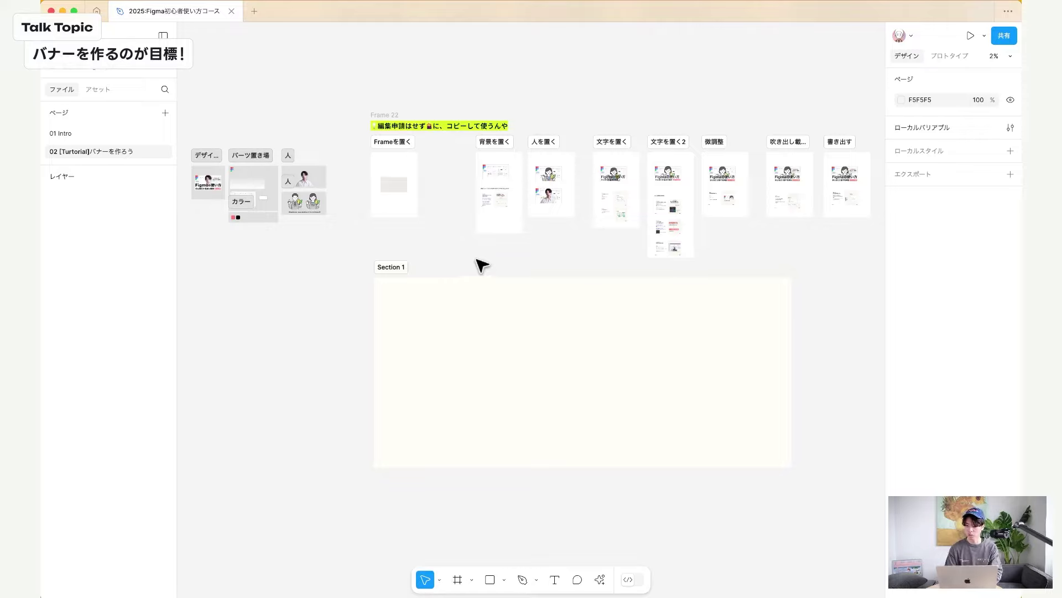
Minimise the interface panels and bring the finished Figmaの使い方 banner with the woman illustration into close view.
{"action": "scroll", "coordinate": [481, 265], "scroll_direction": "right", "scroll_amount": 5}
{"action": "scroll", "coordinate": [639, 233], "scroll_direction": "up", "scroll_amount": 5}
{"action": "scroll", "coordinate": [640, 232], "scroll_direction": "up", "scroll_amount": 10}
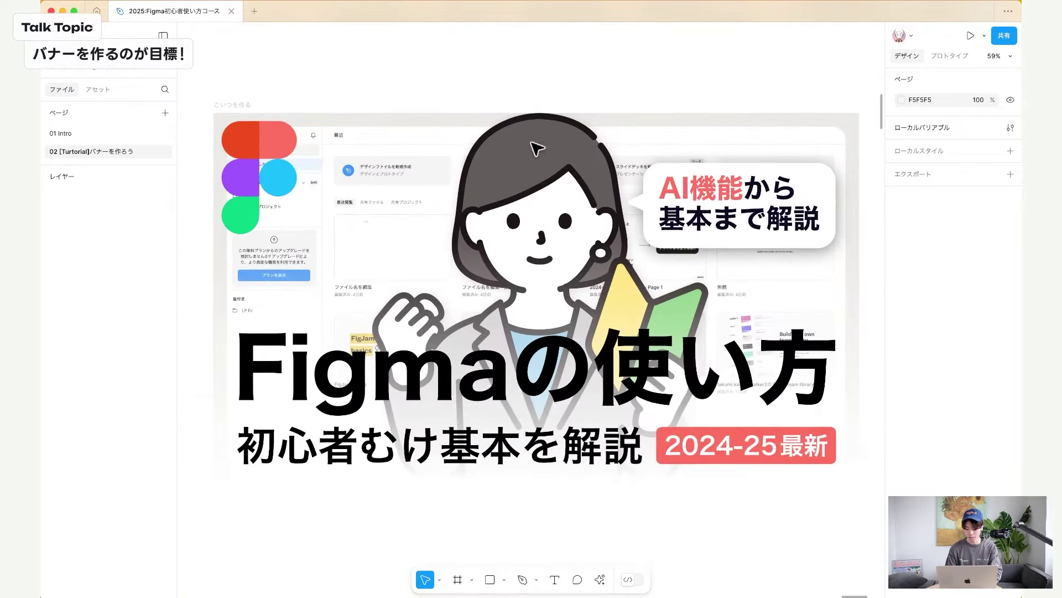
{"action": "key", "text": "shift+backslash"}
{"action": "scroll", "coordinate": [561, 237], "scroll_direction": "up", "scroll_amount": 5}
{"action": "scroll", "coordinate": [558, 235], "scroll_direction": "down", "scroll_amount": 4}
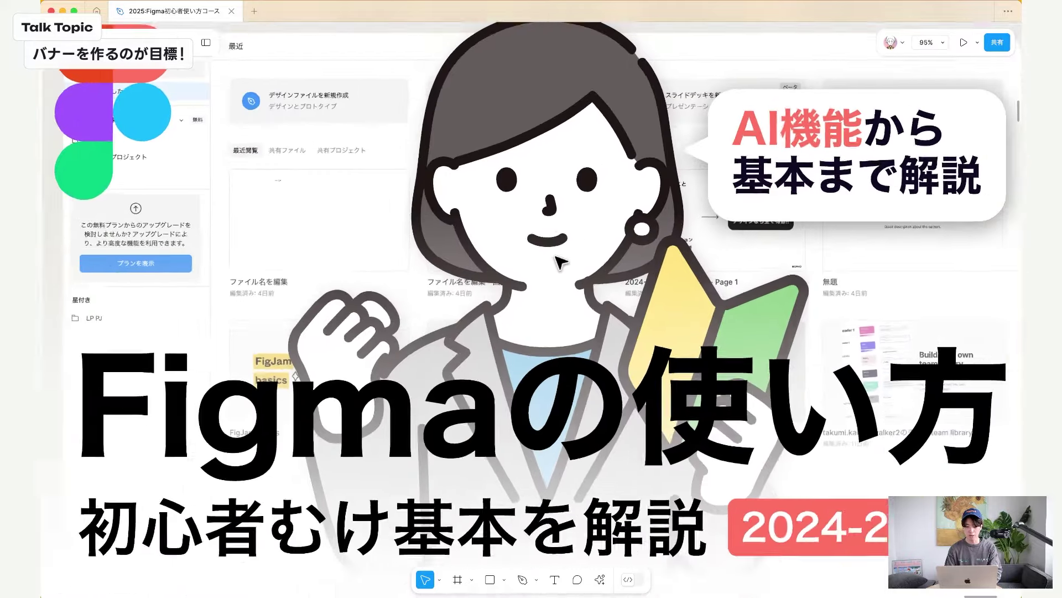
{"action": "scroll", "coordinate": [559, 267], "scroll_direction": "up", "scroll_amount": 2}
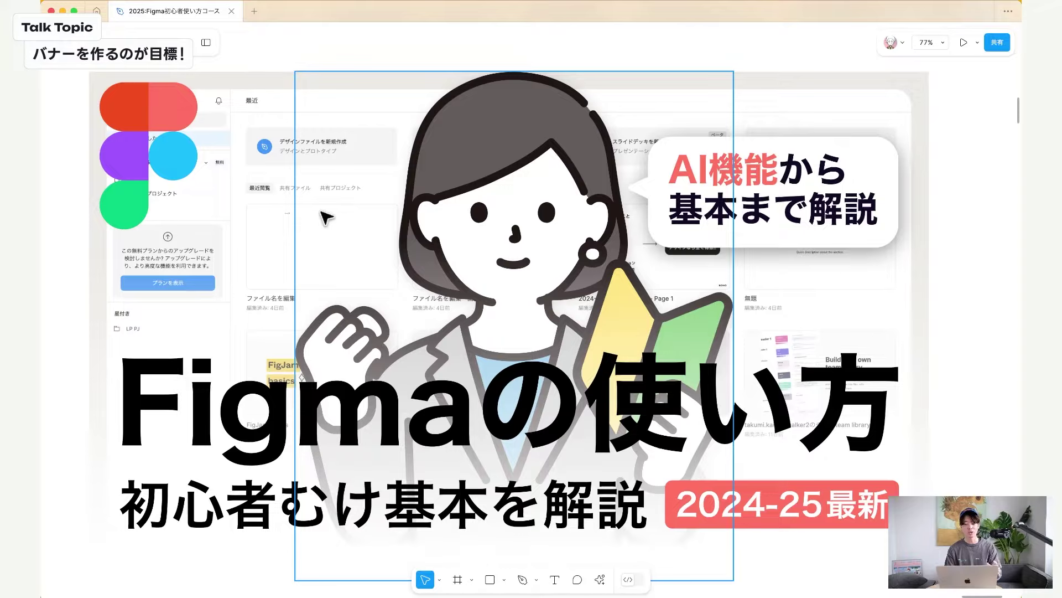
Inspect the properties of the finished banner's frame and its woman illustration.
{"action": "left_click", "coordinate": [120, 70]}
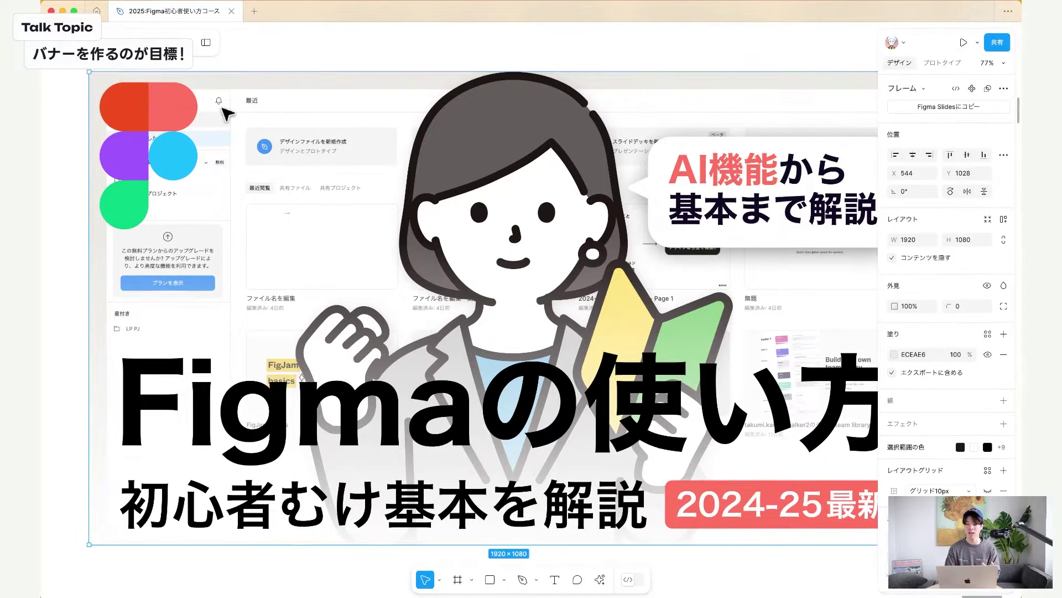
{"action": "left_click", "coordinate": [545, 211]}
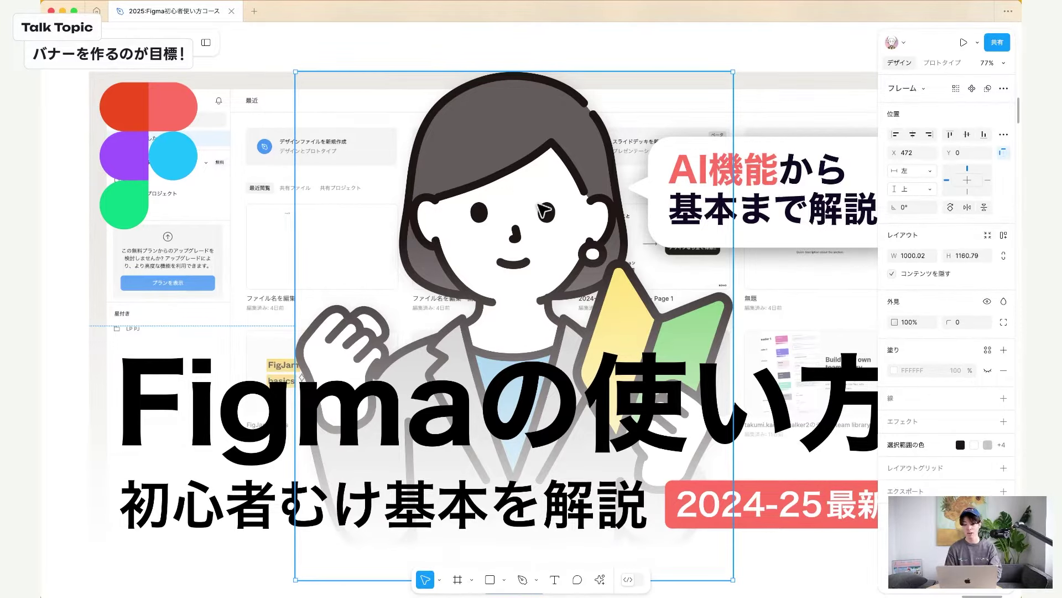
{"action": "scroll", "coordinate": [545, 211], "scroll_direction": "down", "scroll_amount": 2}
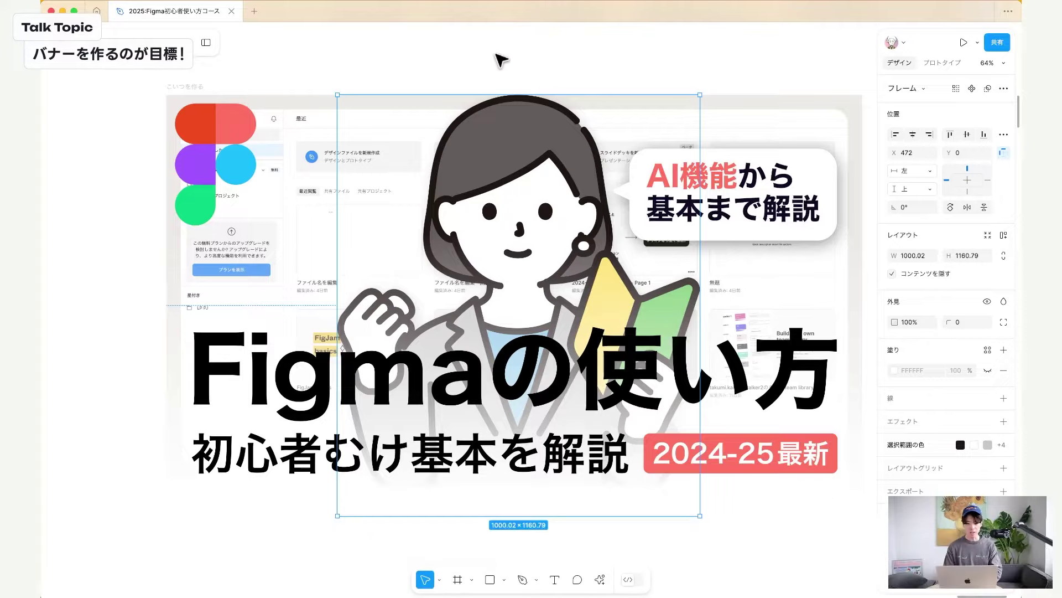
{"action": "left_click", "coordinate": [501, 59]}
Examine the こいつを作る sample banner and the logo, white gradient and app screenshot in the パーツ置き場 section.
{"action": "scroll", "coordinate": [501, 59], "scroll_direction": "down", "scroll_amount": 10}
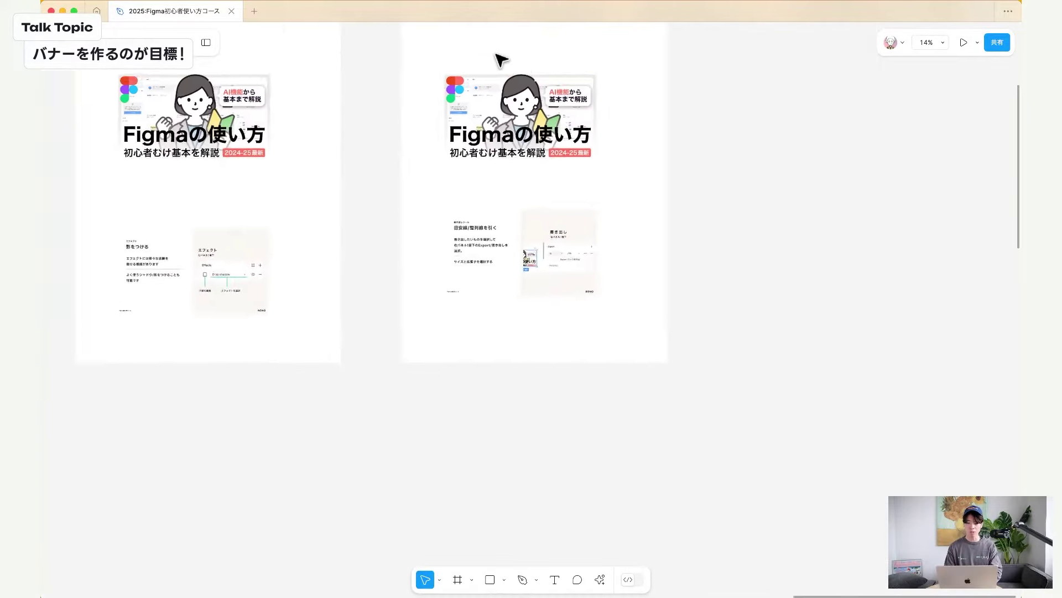
{"action": "scroll", "coordinate": [501, 59], "scroll_direction": "left", "scroll_amount": 10}
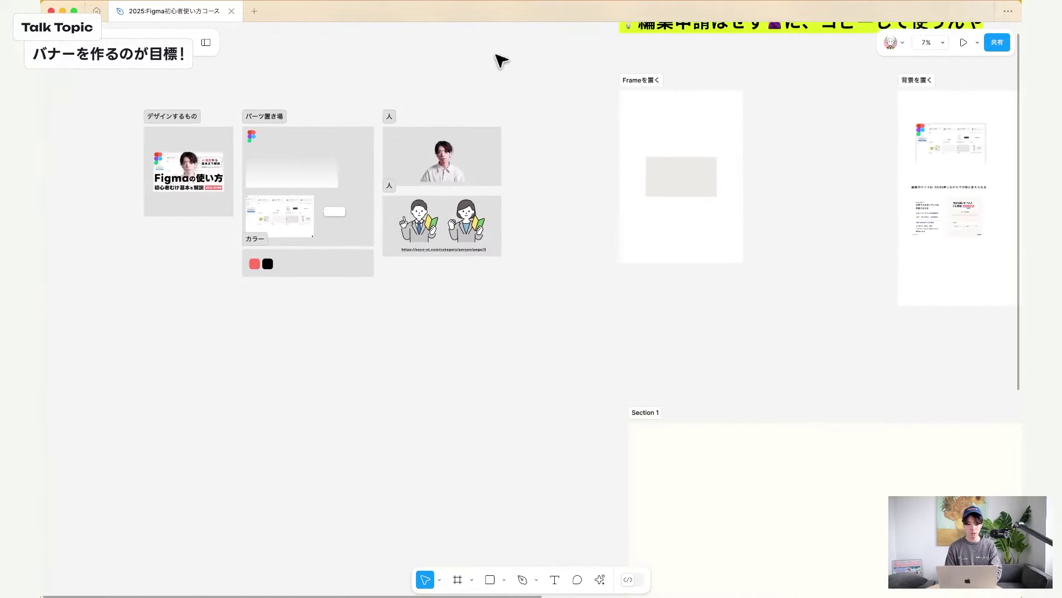
{"action": "scroll", "coordinate": [418, 162], "scroll_direction": "up", "scroll_amount": 5}
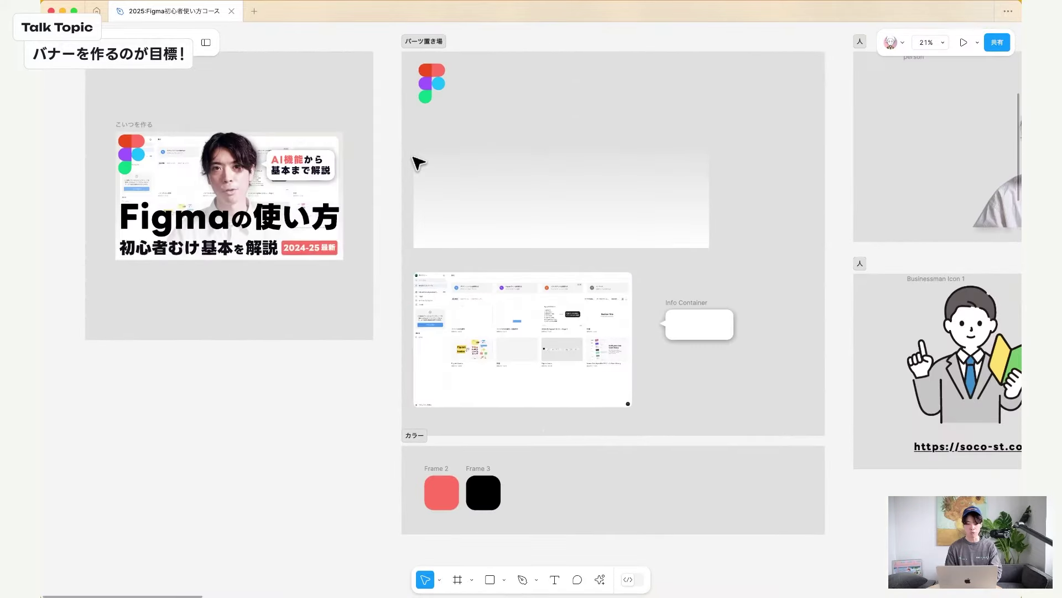
{"action": "left_click", "coordinate": [136, 131]}
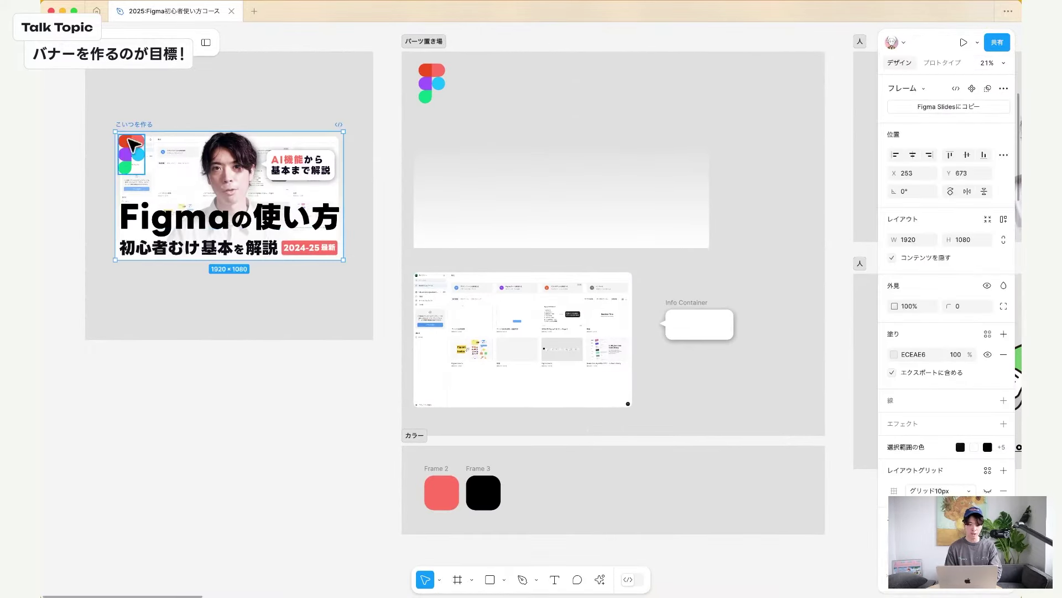
{"action": "left_click", "coordinate": [436, 99]}
{"action": "left_click", "coordinate": [479, 173]}
{"action": "scroll", "coordinate": [479, 172], "scroll_direction": "right", "scroll_amount": 3}
{"action": "scroll", "coordinate": [480, 172], "scroll_direction": "down", "scroll_amount": 1}
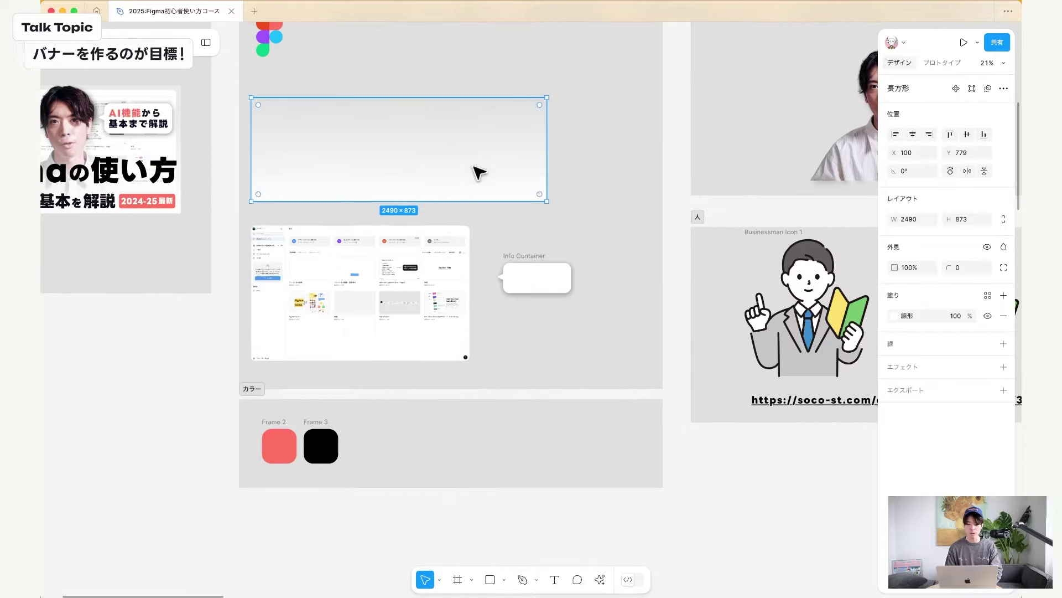
{"action": "left_click", "coordinate": [357, 277]}
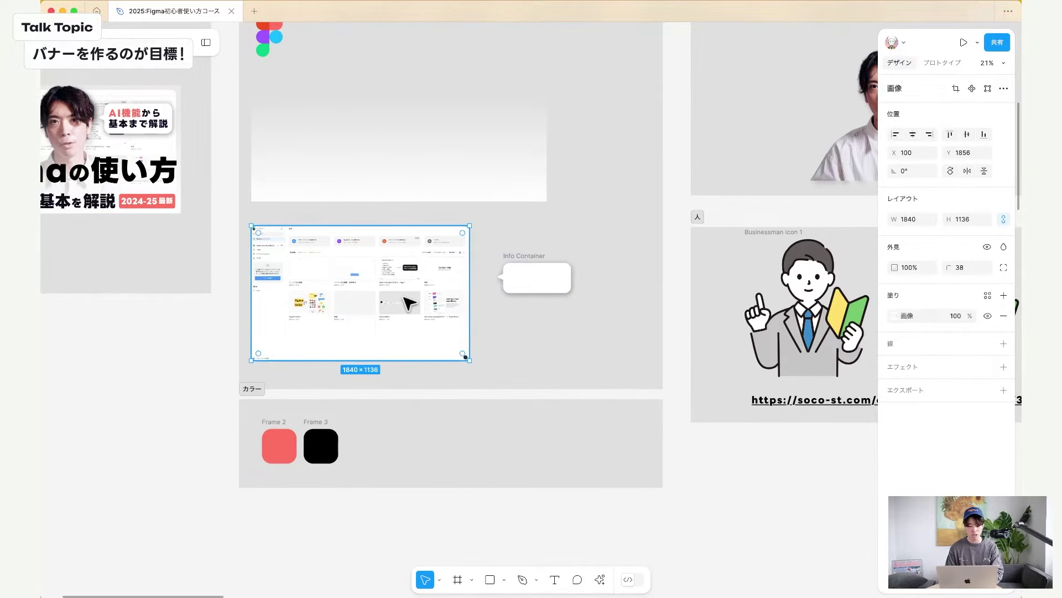
{"action": "scroll", "coordinate": [407, 300], "scroll_direction": "down", "scroll_amount": 5}
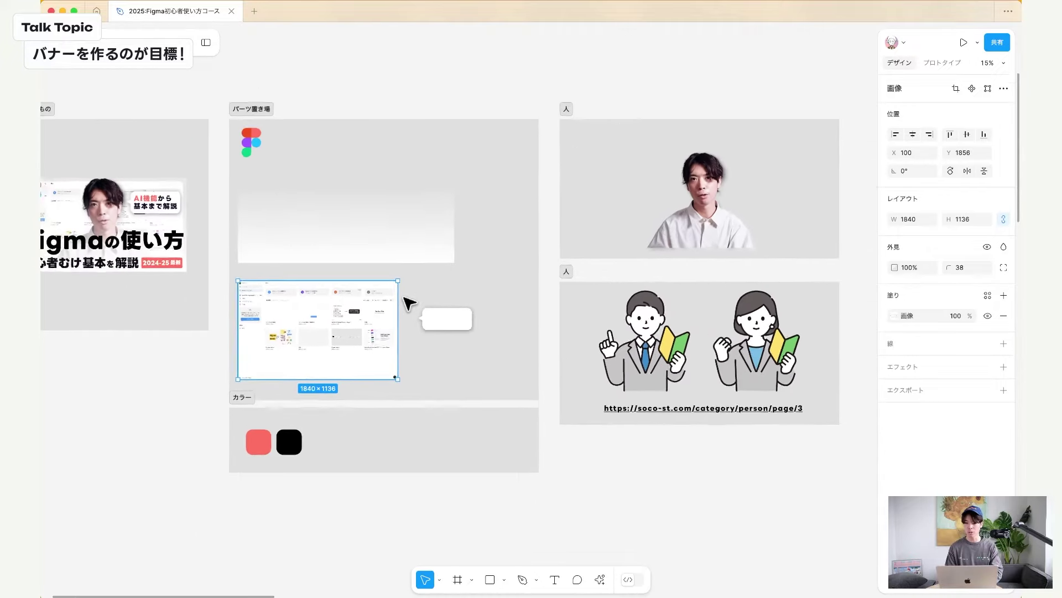
Inspect the Figmaの使い方 title and the 初心者むけ基本を解説 subtitle in the sample banner.
{"action": "scroll", "coordinate": [345, 233], "scroll_direction": "left", "scroll_amount": 5}
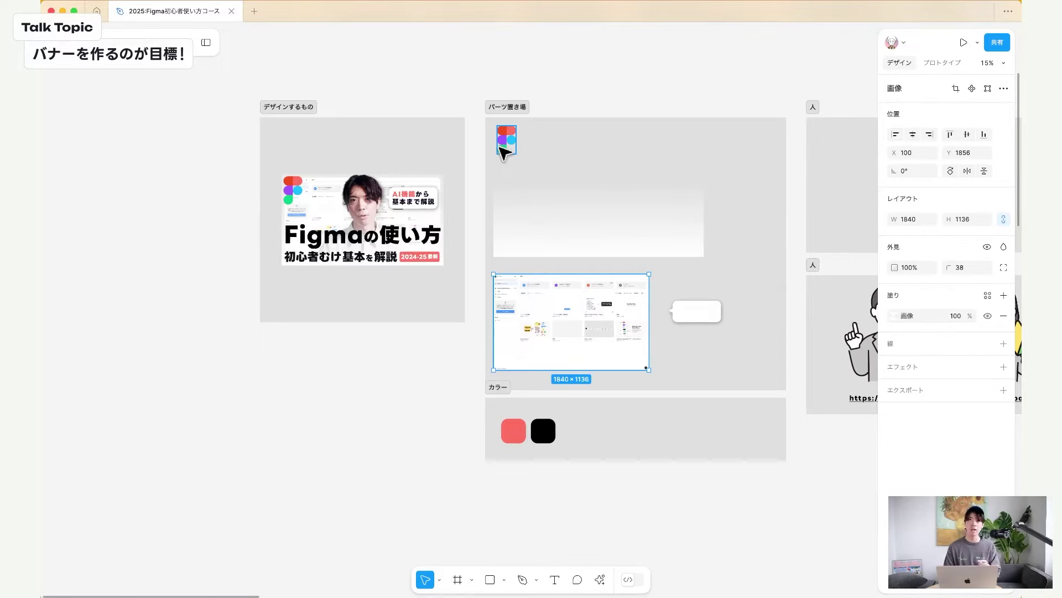
{"action": "left_click", "coordinate": [313, 244]}
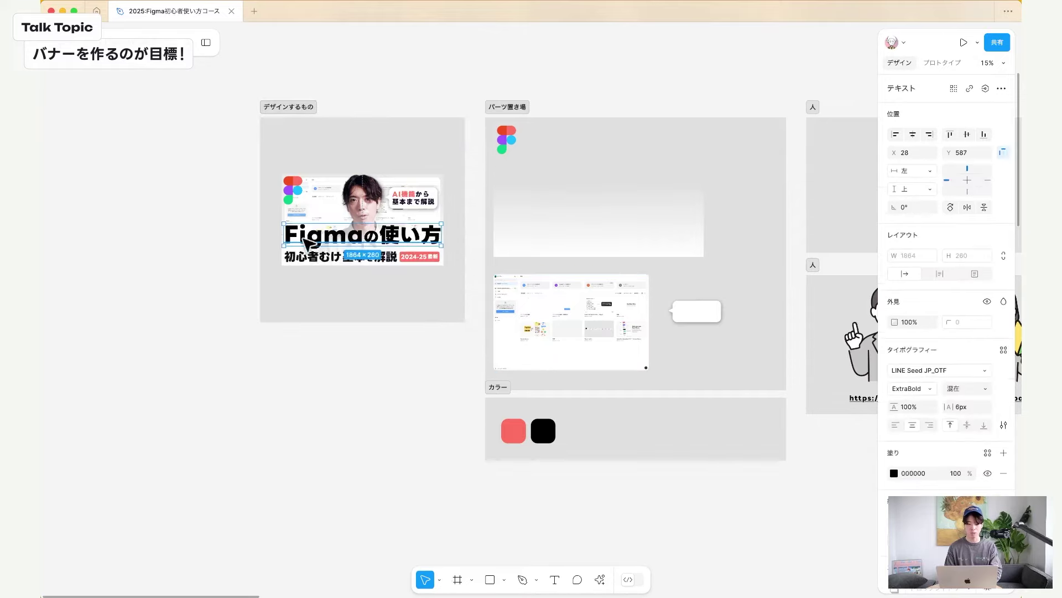
{"action": "scroll", "coordinate": [305, 241], "scroll_direction": "up", "scroll_amount": 5}
{"action": "left_click", "coordinate": [318, 288]}
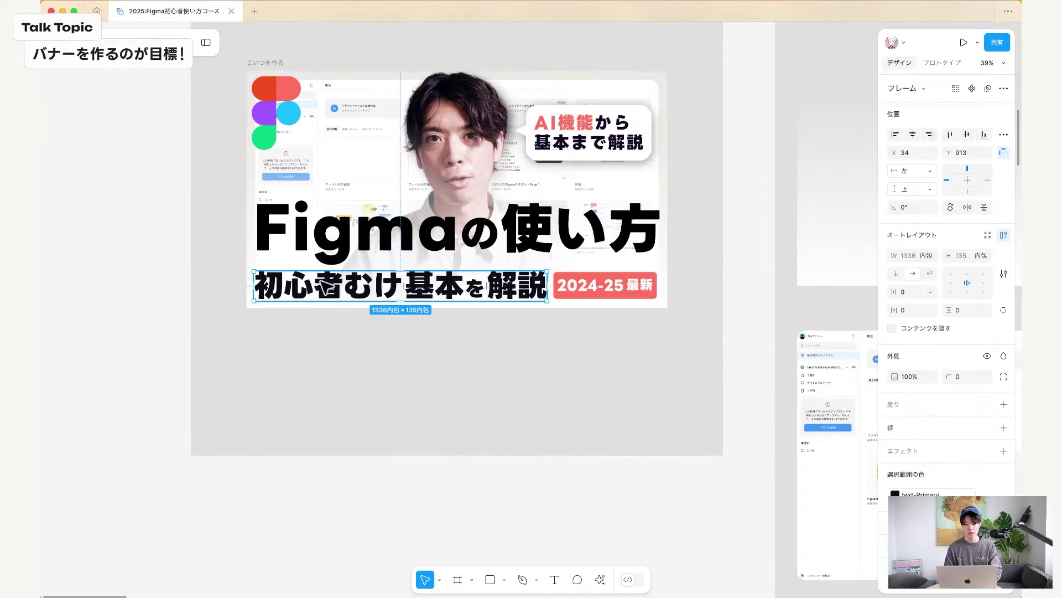
{"action": "left_click", "coordinate": [354, 237]}
Review the colour swatches, the people images and the tutorial stage frames from Frameを置く to 文字を置く.
{"action": "scroll", "coordinate": [480, 327], "scroll_direction": "down", "scroll_amount": 5}
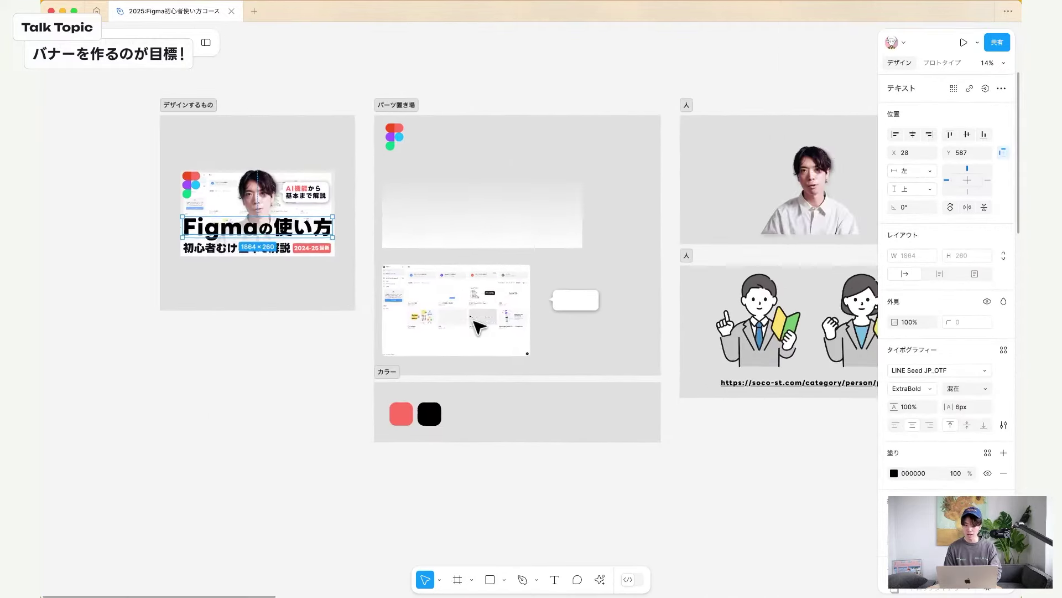
{"action": "scroll", "coordinate": [479, 324], "scroll_direction": "right", "scroll_amount": 1}
{"action": "scroll", "coordinate": [479, 327], "scroll_direction": "right", "scroll_amount": 2}
{"action": "scroll", "coordinate": [479, 327], "scroll_direction": "down", "scroll_amount": 1}
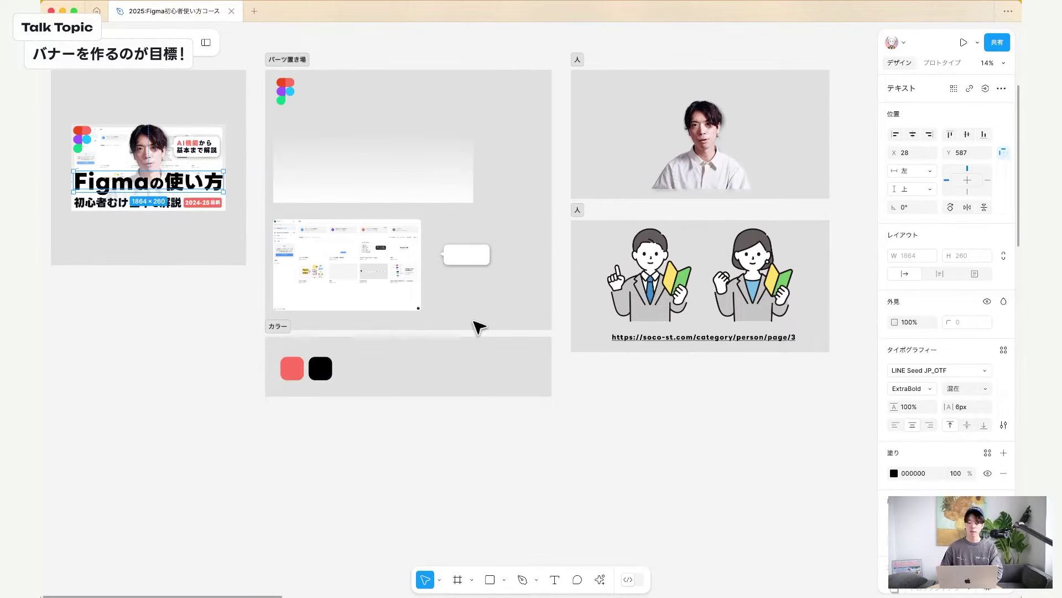
{"action": "scroll", "coordinate": [370, 312], "scroll_direction": "down", "scroll_amount": 5}
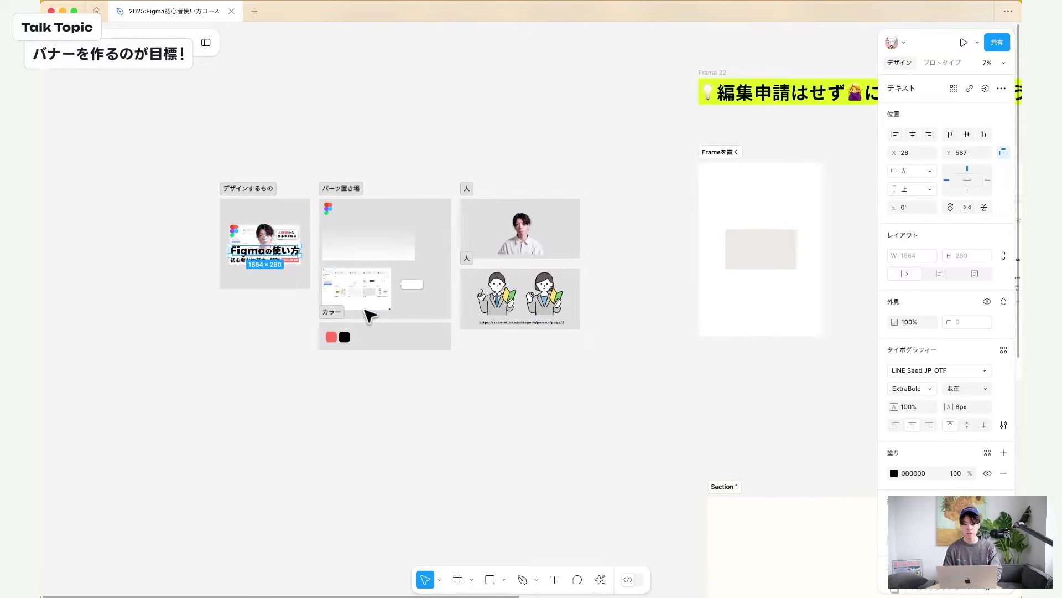
{"action": "scroll", "coordinate": [369, 315], "scroll_direction": "right", "scroll_amount": 4}
{"action": "scroll", "coordinate": [370, 316], "scroll_direction": "right", "scroll_amount": 6}
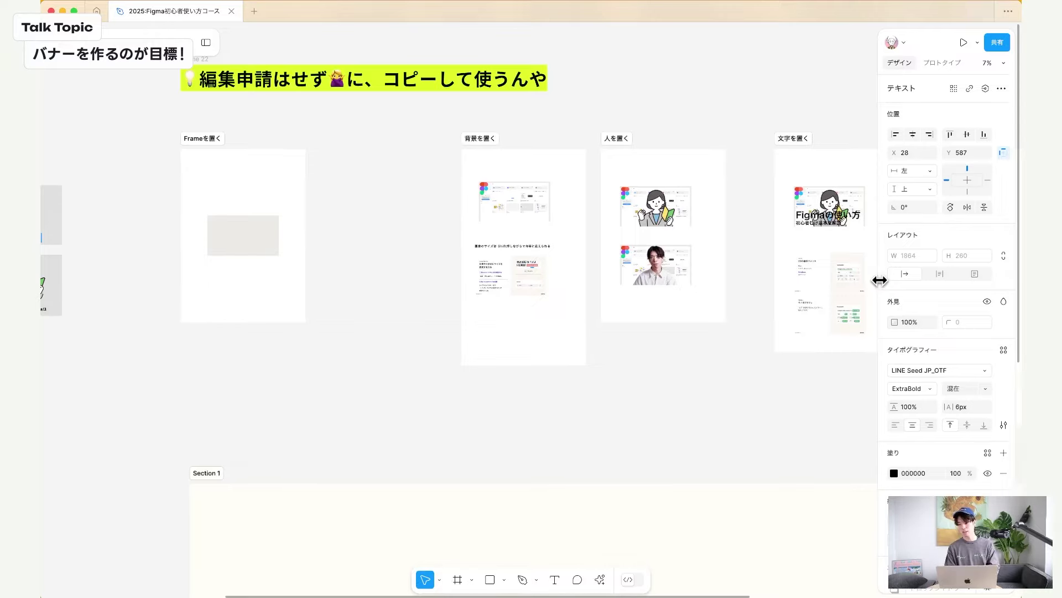
{"action": "left_click_drag", "start_coordinate": [877, 280], "coordinate": [576, 280]}
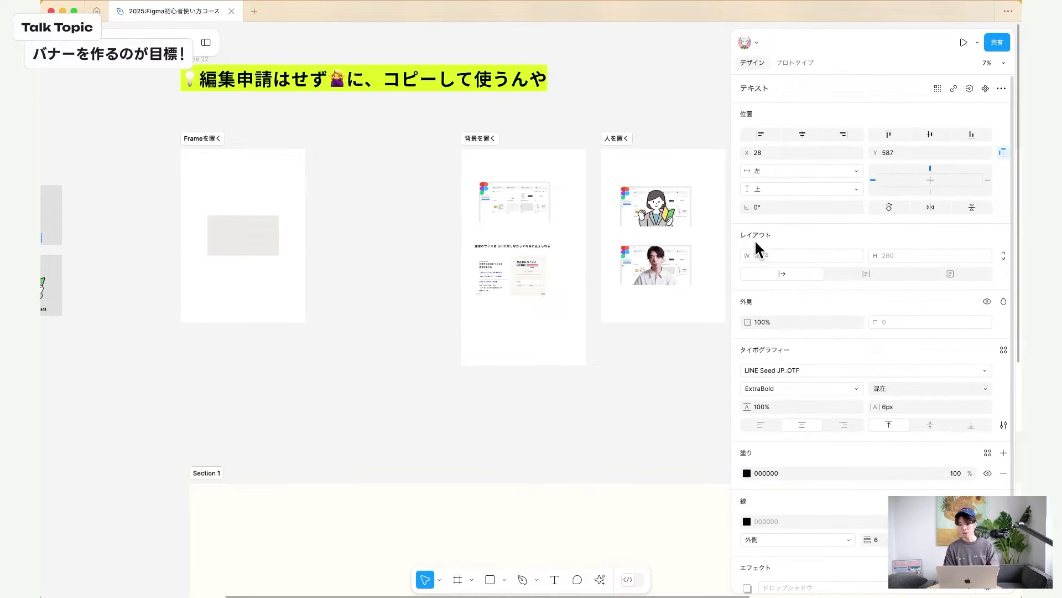
{"action": "left_click_drag", "start_coordinate": [728, 230], "coordinate": [880, 223]}
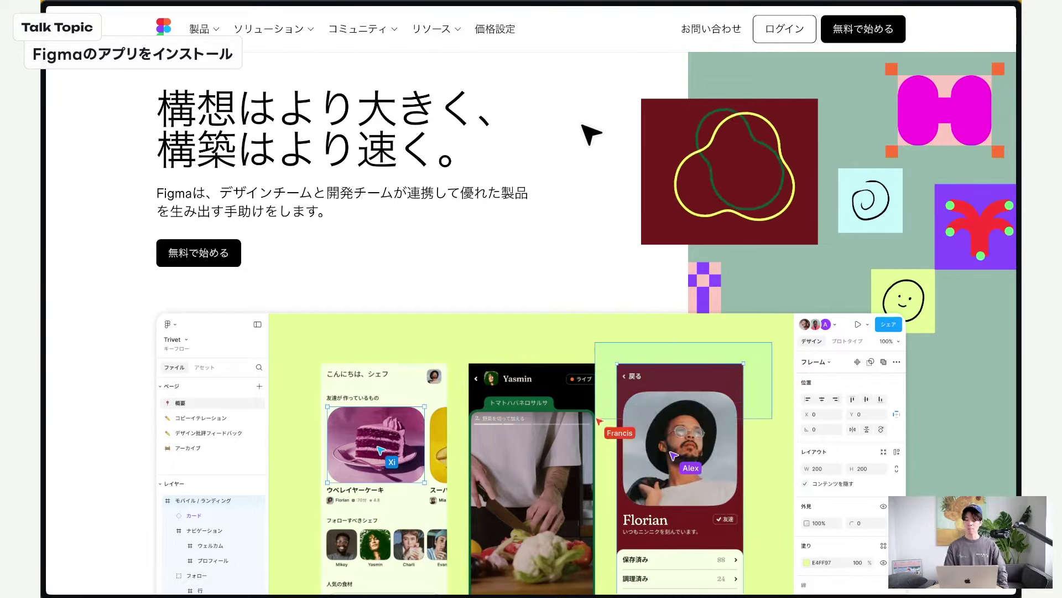
Switch to the Figma website and skim its home page.
{"action": "scroll", "coordinate": [521, 439], "scroll_direction": "down", "scroll_amount": 10}
{"action": "scroll", "coordinate": [525, 440], "scroll_direction": "down", "scroll_amount": 9}
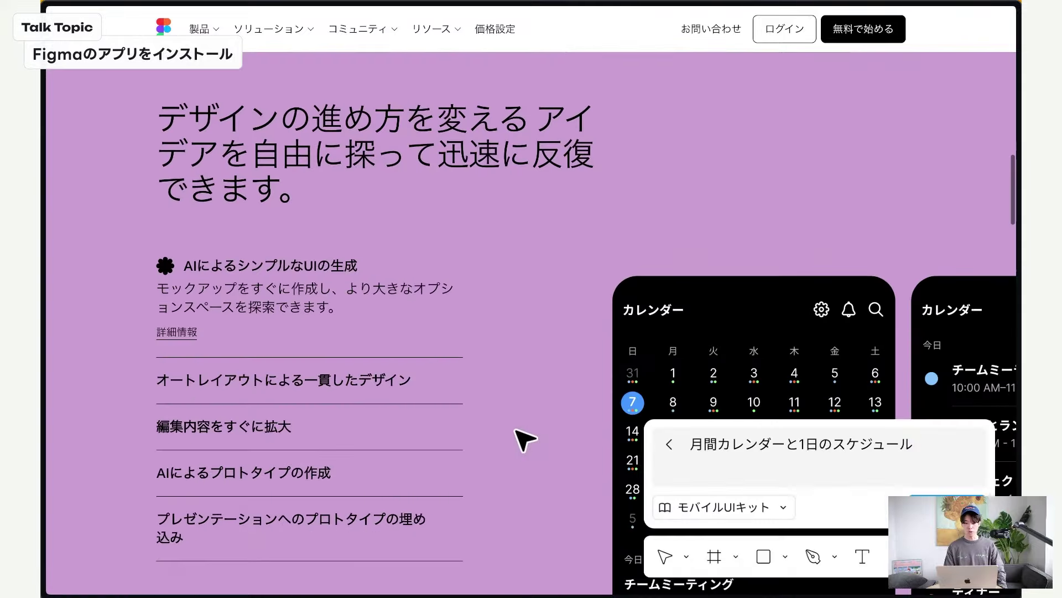
{"action": "scroll", "coordinate": [524, 440], "scroll_direction": "up", "scroll_amount": 10}
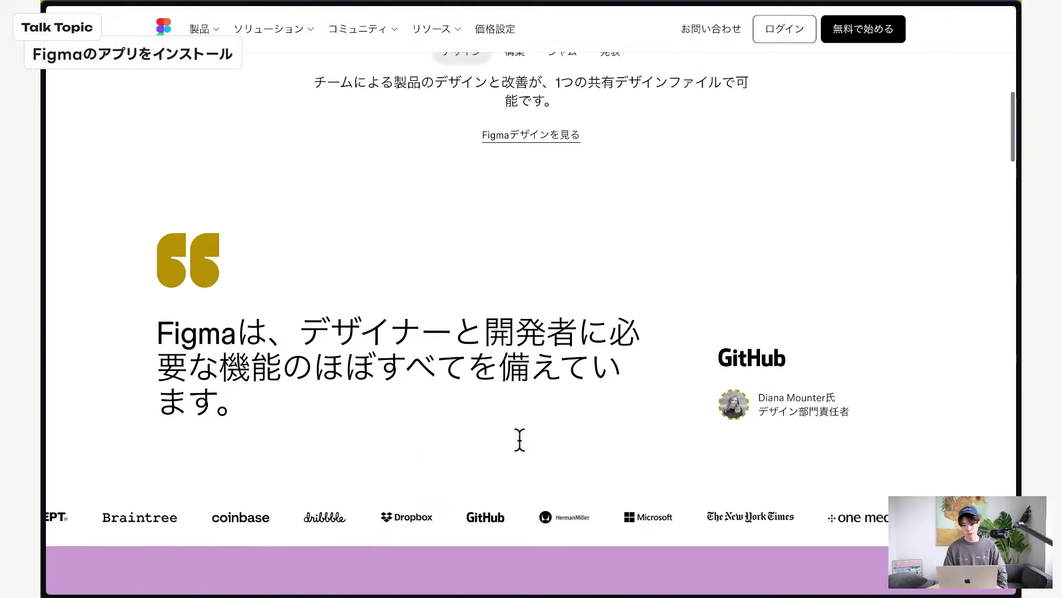
{"action": "scroll", "coordinate": [519, 440], "scroll_direction": "up", "scroll_amount": 8}
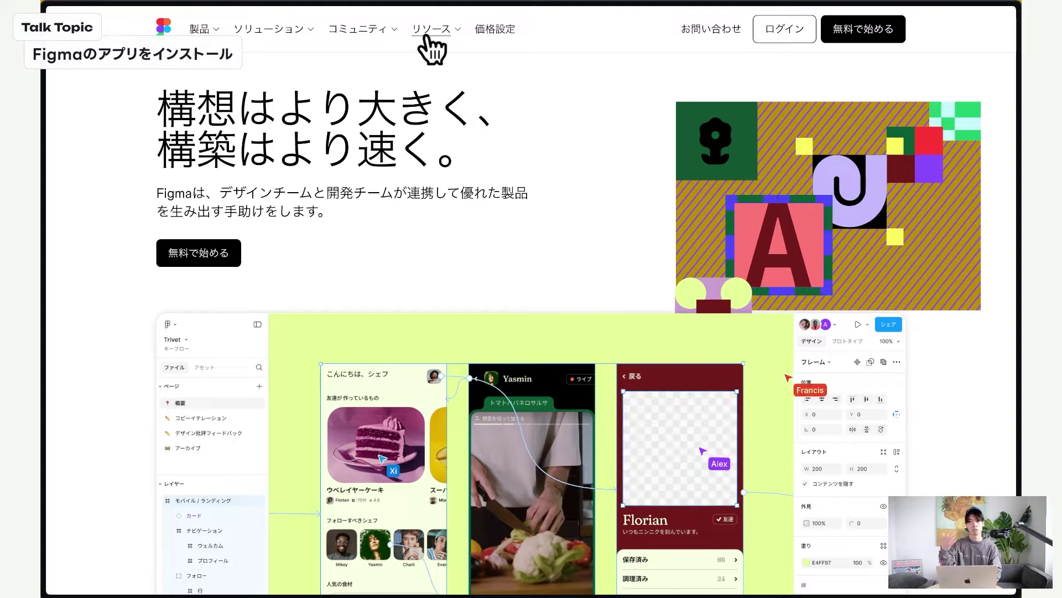
Open the Figma website's download page for desktop and mobile apps.
{"action": "left_click", "coordinate": [427, 36]}
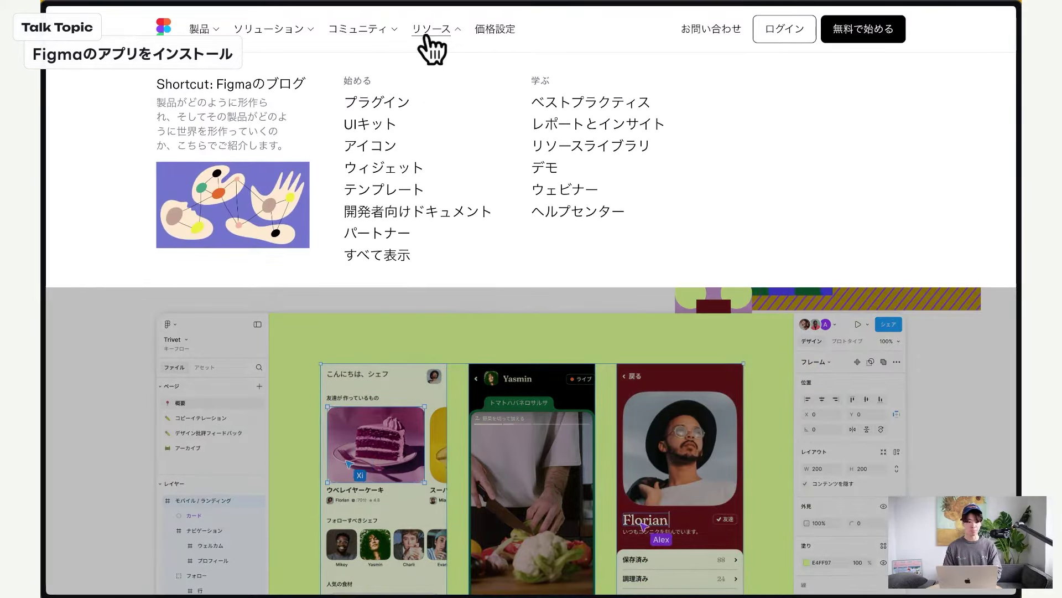
{"action": "left_click", "coordinate": [432, 37]}
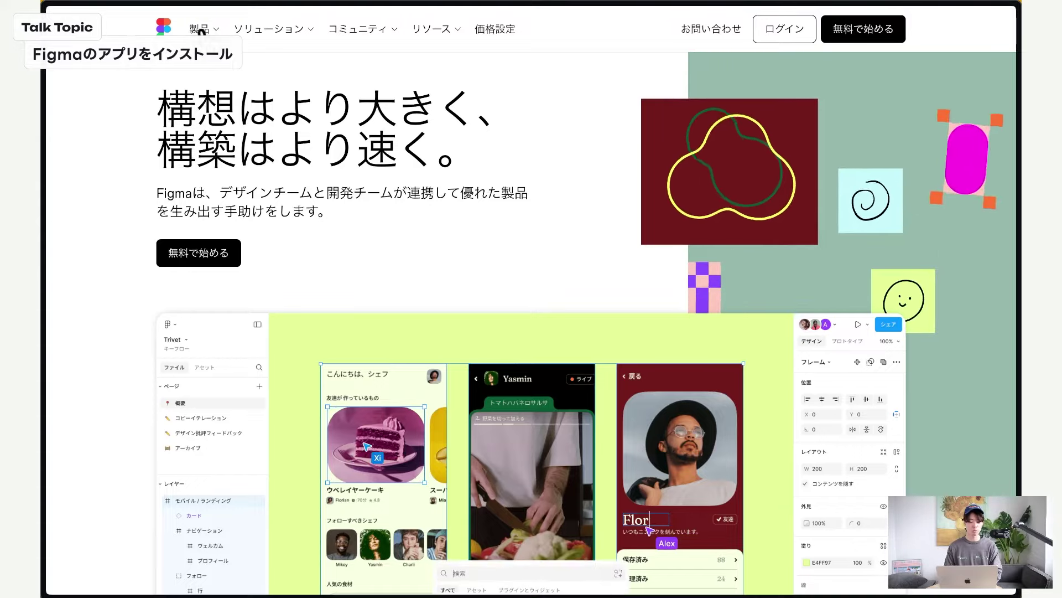
{"action": "left_click", "coordinate": [202, 31]}
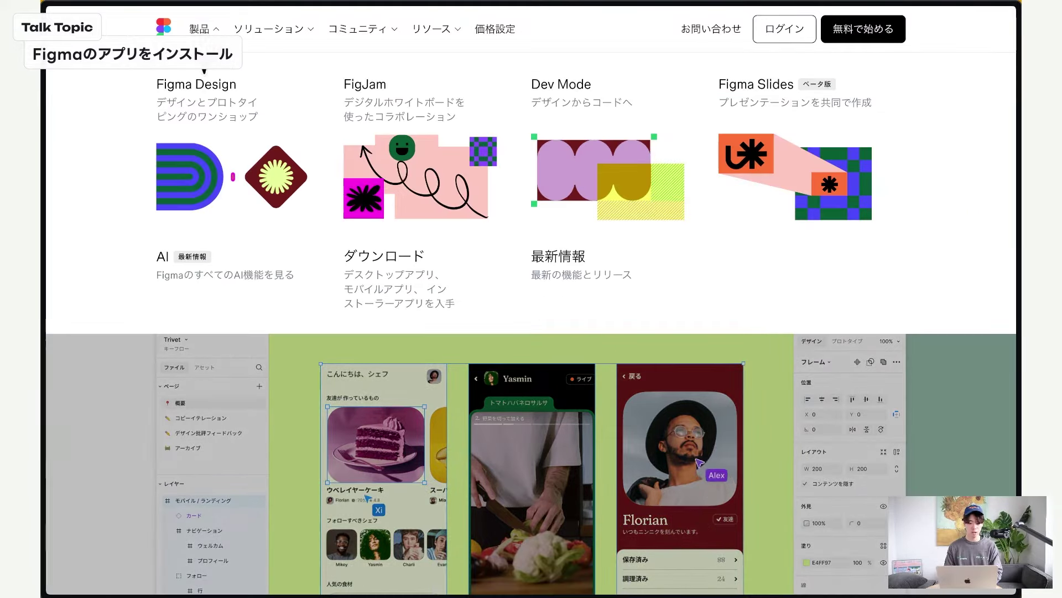
{"action": "left_click", "coordinate": [398, 256]}
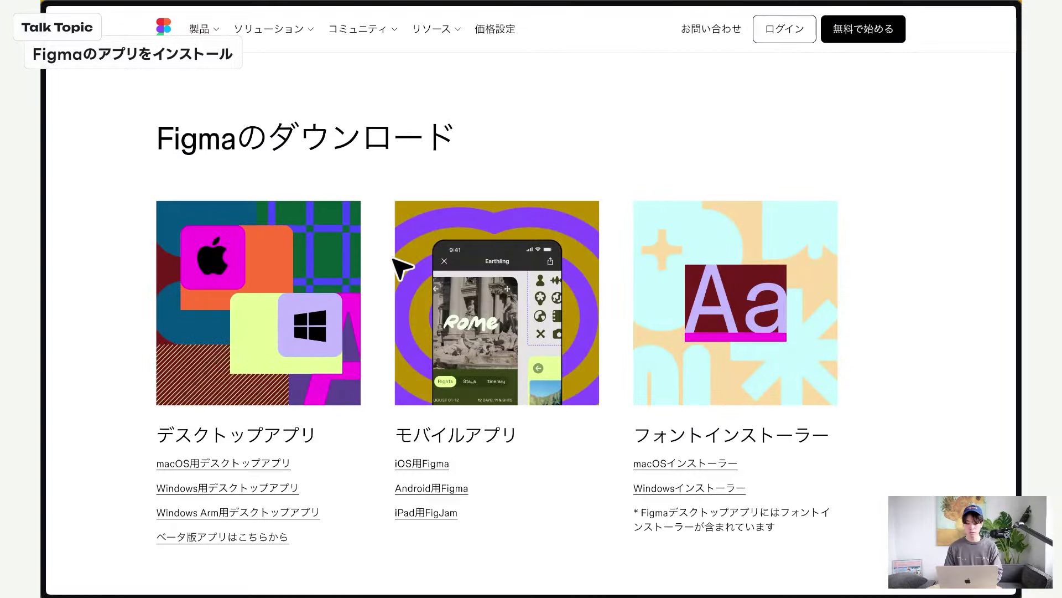
Examine the desktop app download options for macOS and Windows.
{"action": "scroll", "coordinate": [389, 226], "scroll_direction": "down", "scroll_amount": 5}
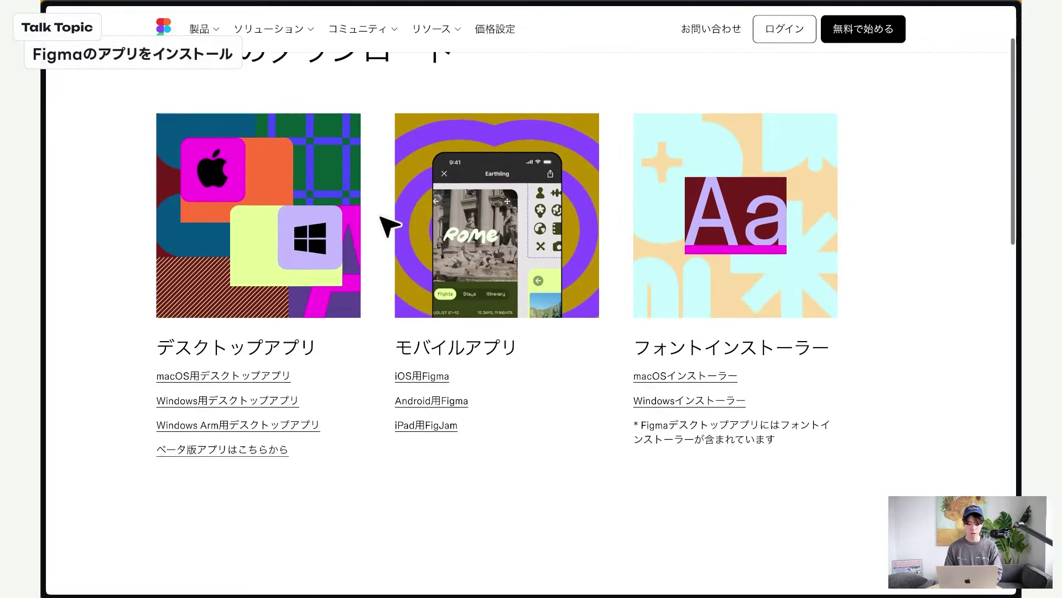
{"action": "scroll", "coordinate": [389, 226], "scroll_direction": "down", "scroll_amount": 1}
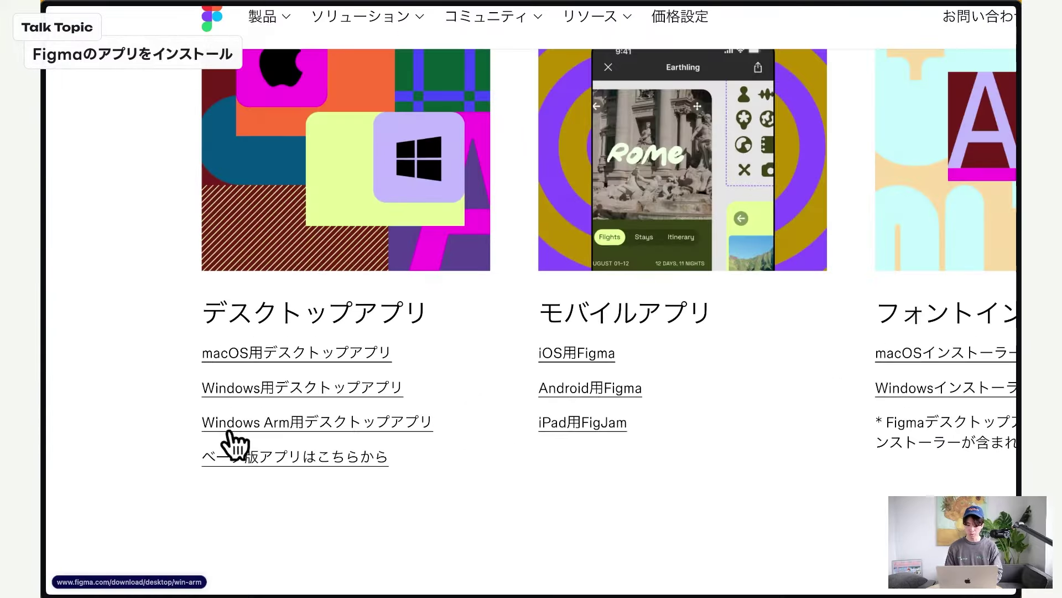
{"action": "scroll", "coordinate": [373, 453], "scroll_direction": "right", "scroll_amount": 2}
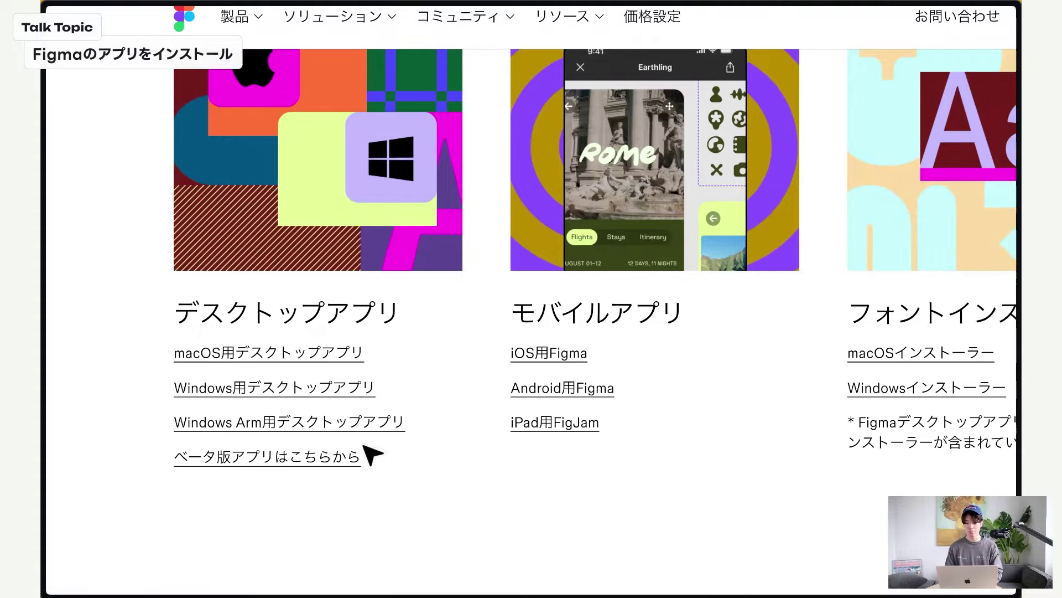
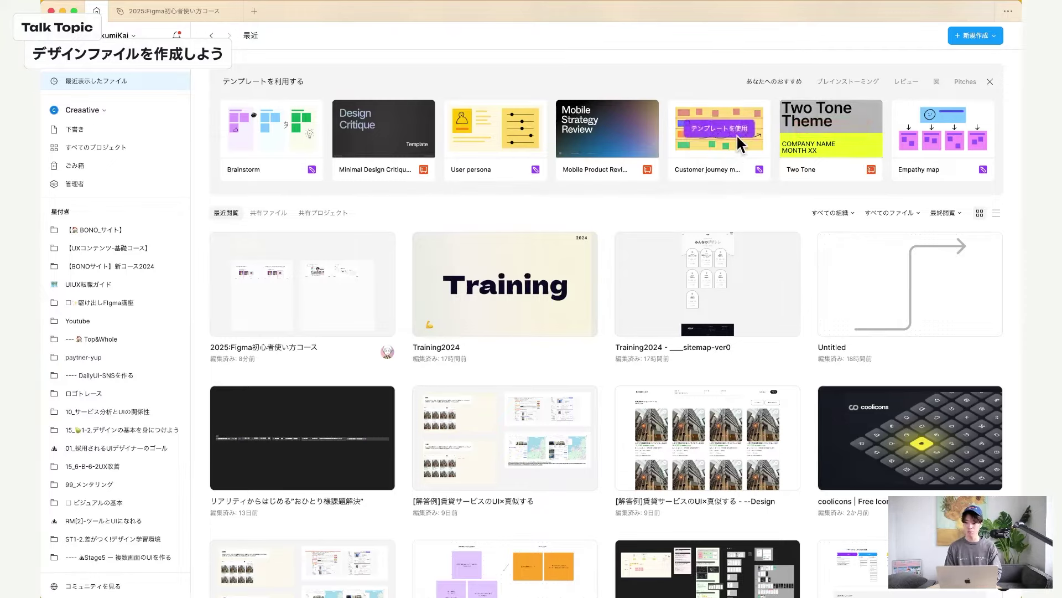
{"action": "mouse_move", "coordinate": [827, 142]}
{"action": "key", "text": "ctrl+shift+a"}
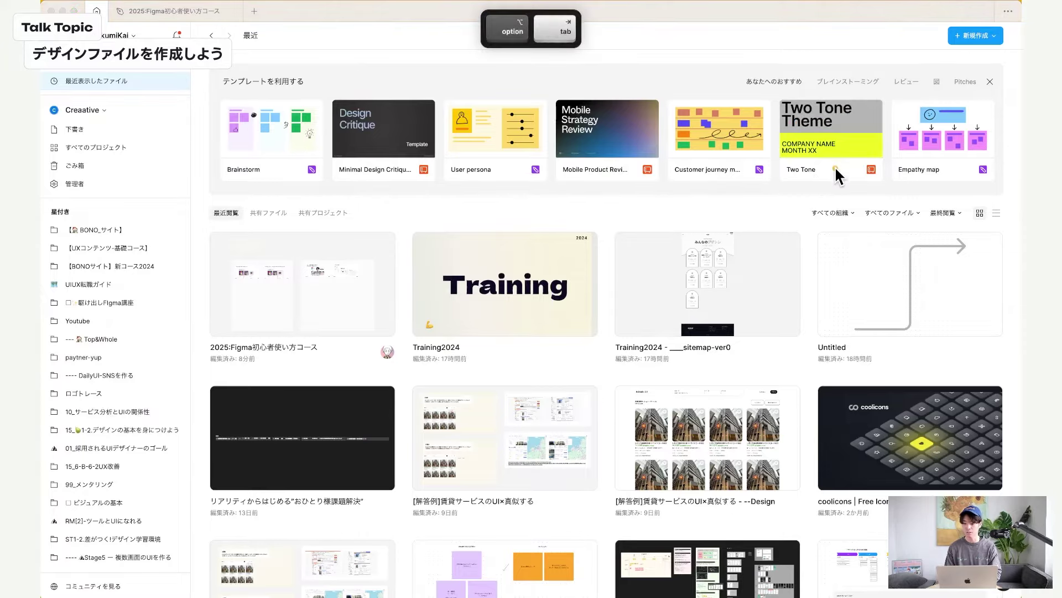
{"action": "mouse_move", "coordinate": [835, 166]}
{"action": "left_mouse_down"}
{"action": "mouse_move", "coordinate": [517, 154]}
{"action": "mouse_move", "coordinate": [462, 165]}
{"action": "left_mouse_up"}
{"action": "key", "text": "alt+Tab"}
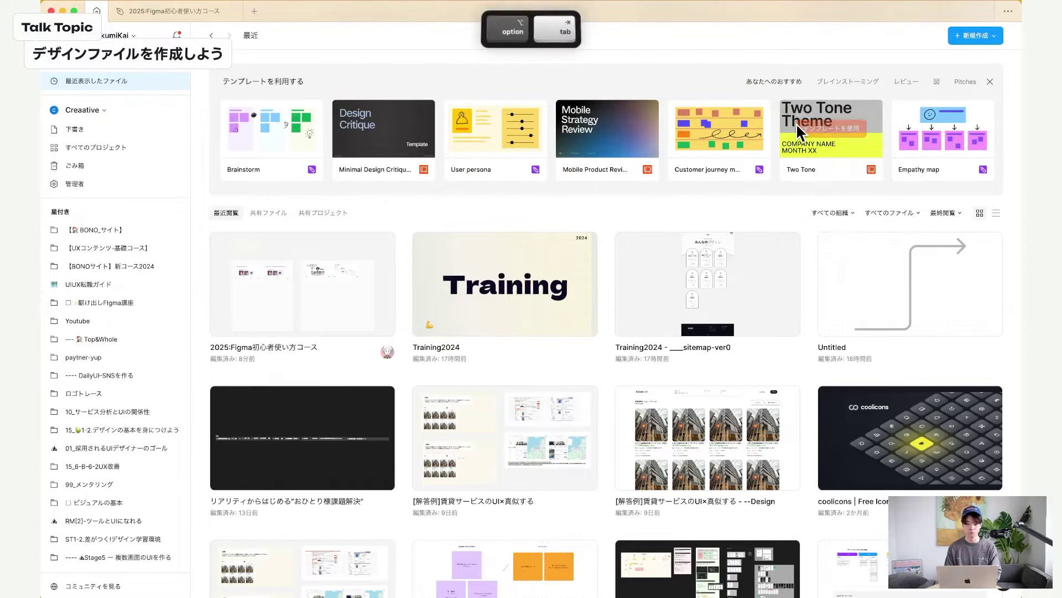
Create a new blank design file from the file browser.
{"action": "mouse_move", "coordinate": [711, 105]}
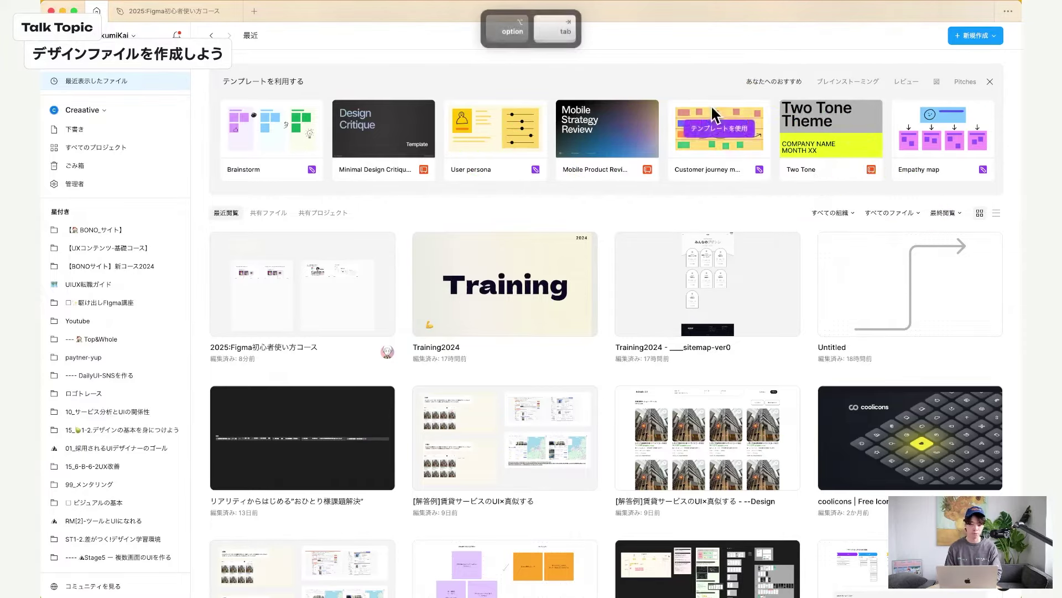
{"action": "left_click", "coordinate": [977, 37]}
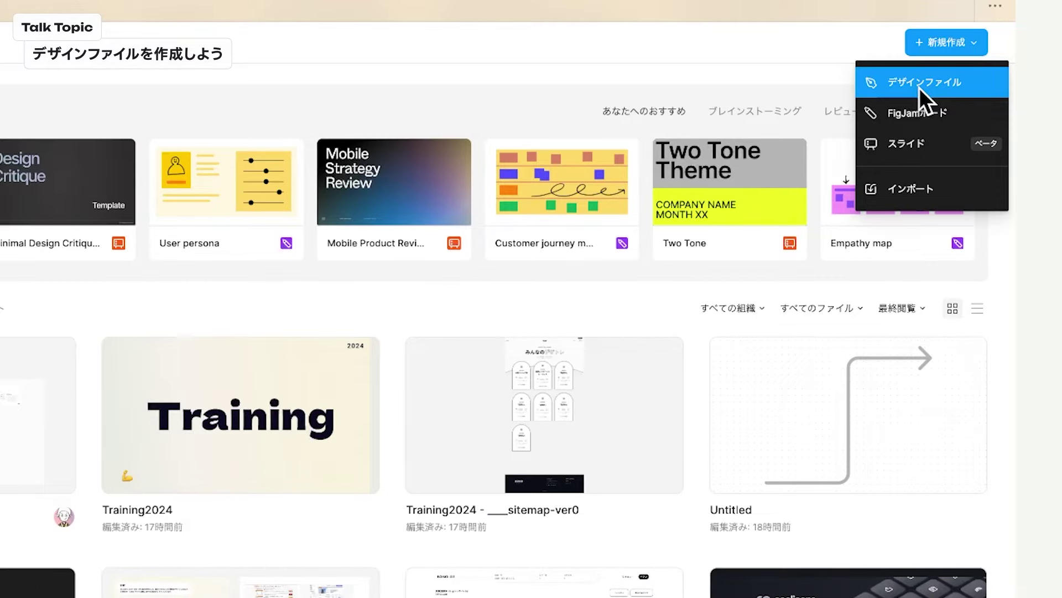
{"action": "left_click", "coordinate": [919, 87]}
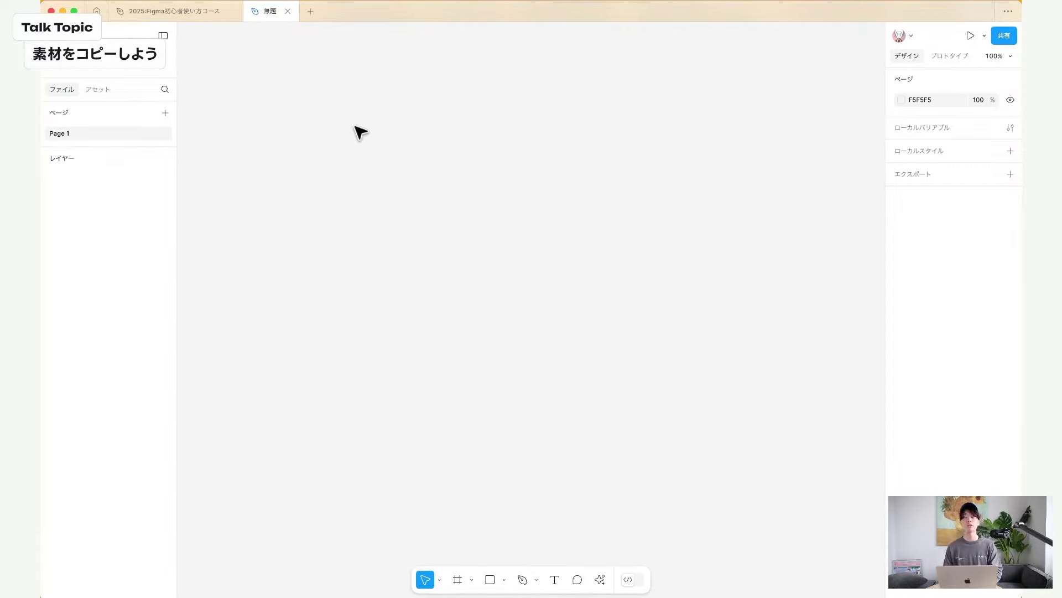
Switch to the 2025:Figma初心者使い方コース file and open its page 02 [Turtorial]バナーを作ろう.
{"action": "left_click", "coordinate": [208, 14]}
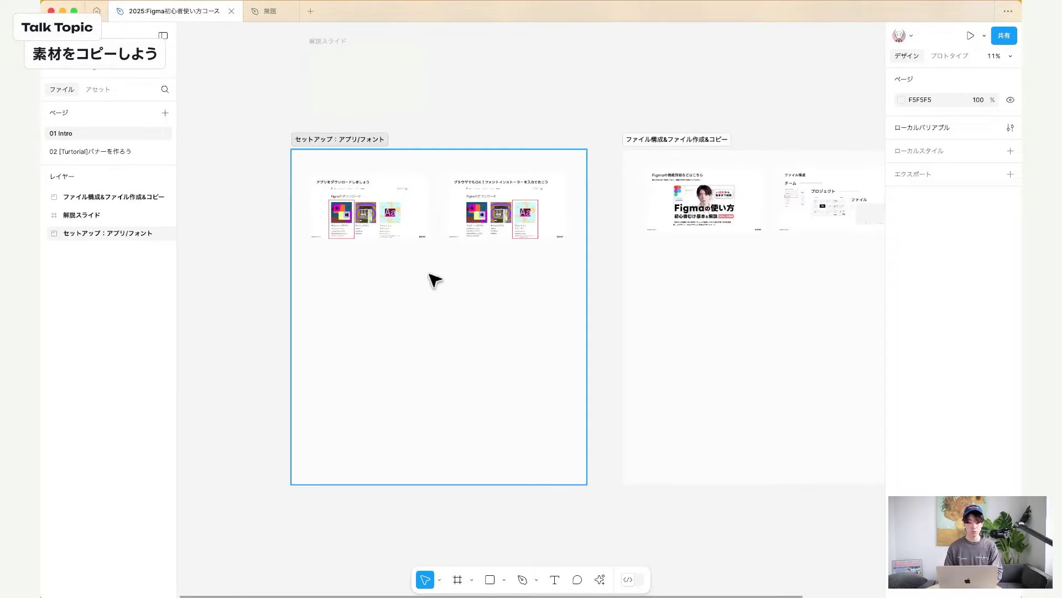
{"action": "left_click", "coordinate": [118, 152]}
{"action": "scroll", "coordinate": [531, 200], "scroll_direction": "left", "scroll_amount": 10}
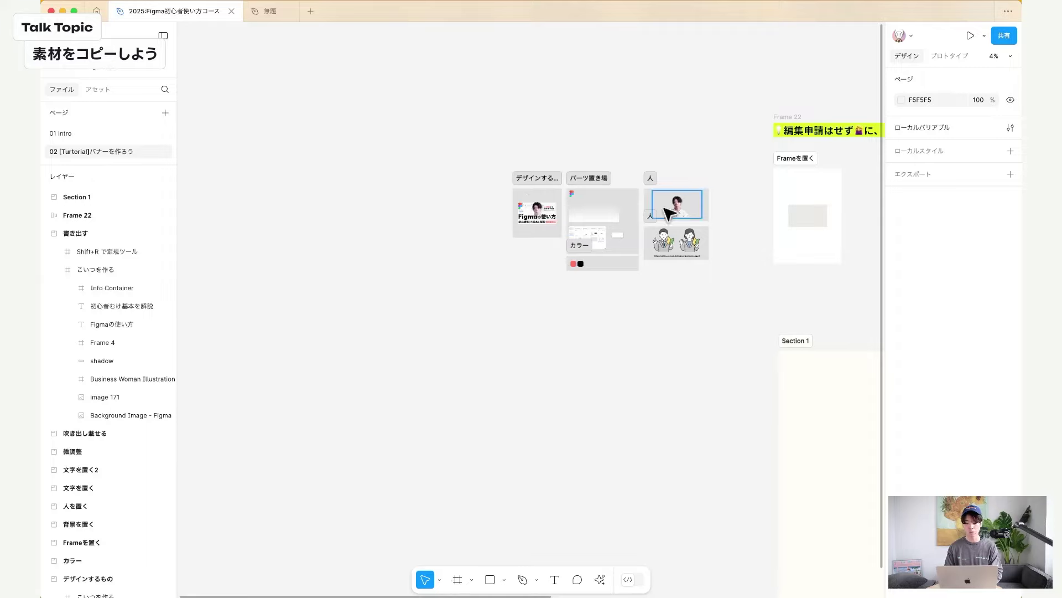
{"action": "scroll", "coordinate": [671, 207], "scroll_direction": "up", "scroll_amount": 5}
{"action": "scroll", "coordinate": [560, 233], "scroll_direction": "down", "scroll_amount": 3}
{"action": "scroll", "coordinate": [562, 232], "scroll_direction": "right", "scroll_amount": 10}
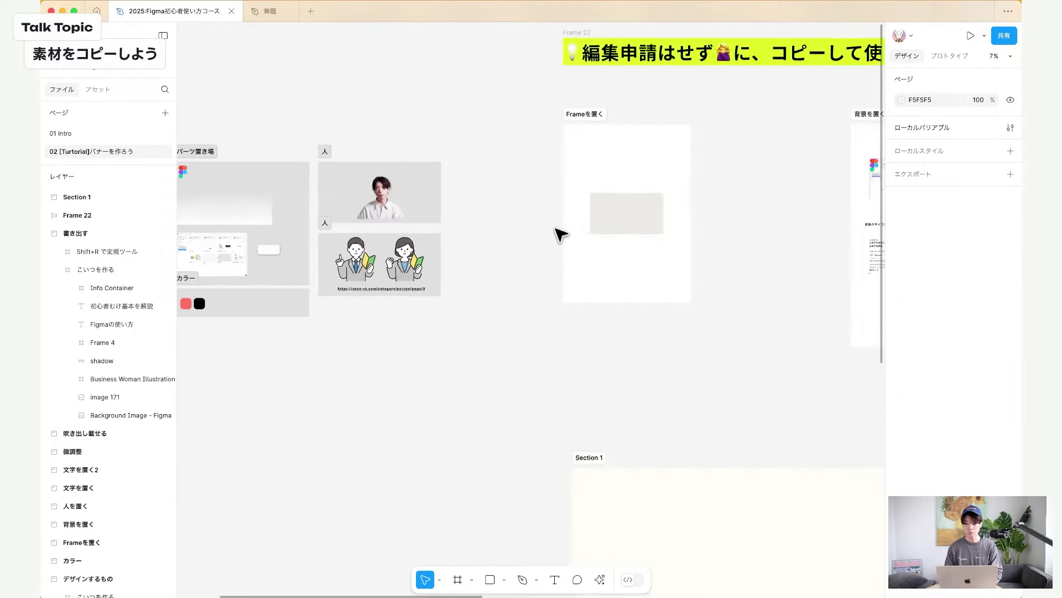
Examine the tutorial stage sections from Frameを置く through 背景を置く and 人を置く to 文字を置く.
{"action": "left_click", "coordinate": [325, 160]}
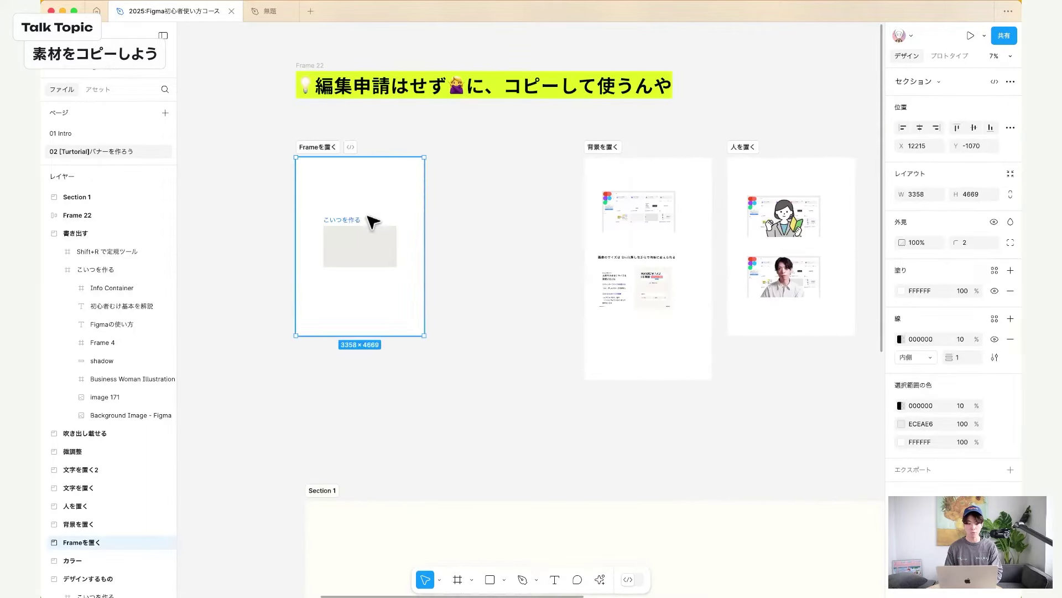
{"action": "scroll", "coordinate": [372, 219], "scroll_direction": "up", "scroll_amount": 3}
{"action": "scroll", "coordinate": [374, 221], "scroll_direction": "right", "scroll_amount": 5}
{"action": "scroll", "coordinate": [398, 166], "scroll_direction": "right", "scroll_amount": 2}
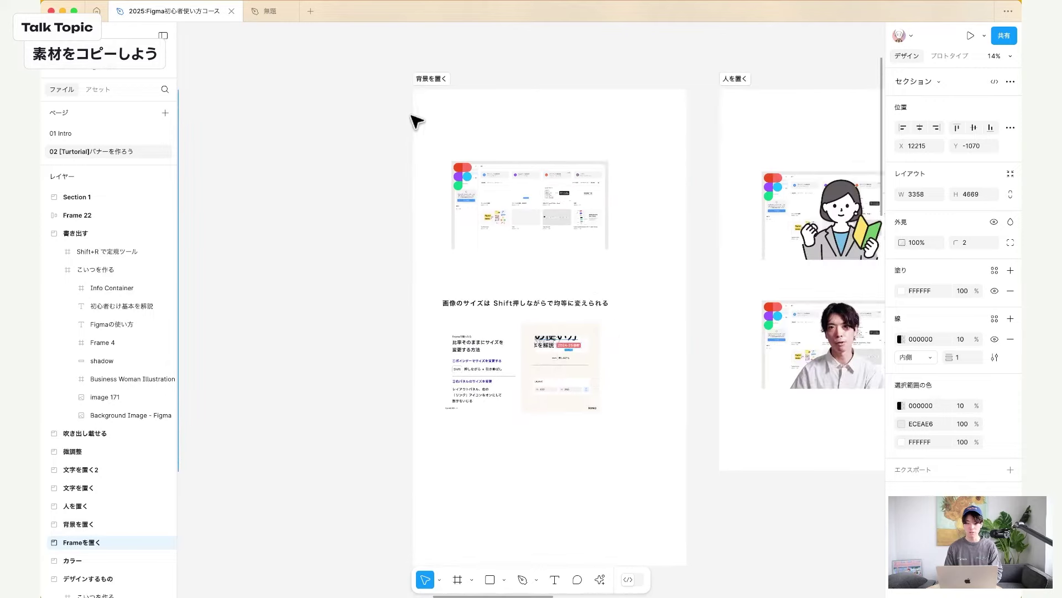
{"action": "left_click", "coordinate": [437, 79]}
{"action": "scroll", "coordinate": [498, 94], "scroll_direction": "right", "scroll_amount": 4}
{"action": "left_click", "coordinate": [532, 95]}
{"action": "scroll", "coordinate": [491, 180], "scroll_direction": "down", "scroll_amount": 5}
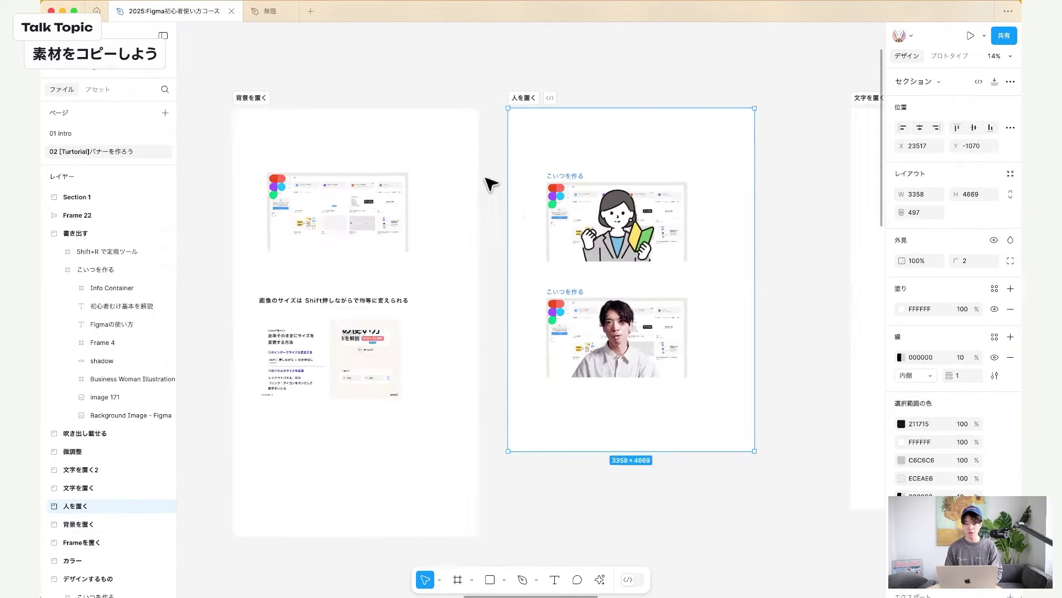
{"action": "scroll", "coordinate": [491, 183], "scroll_direction": "right", "scroll_amount": 3}
{"action": "left_click", "coordinate": [534, 164]}
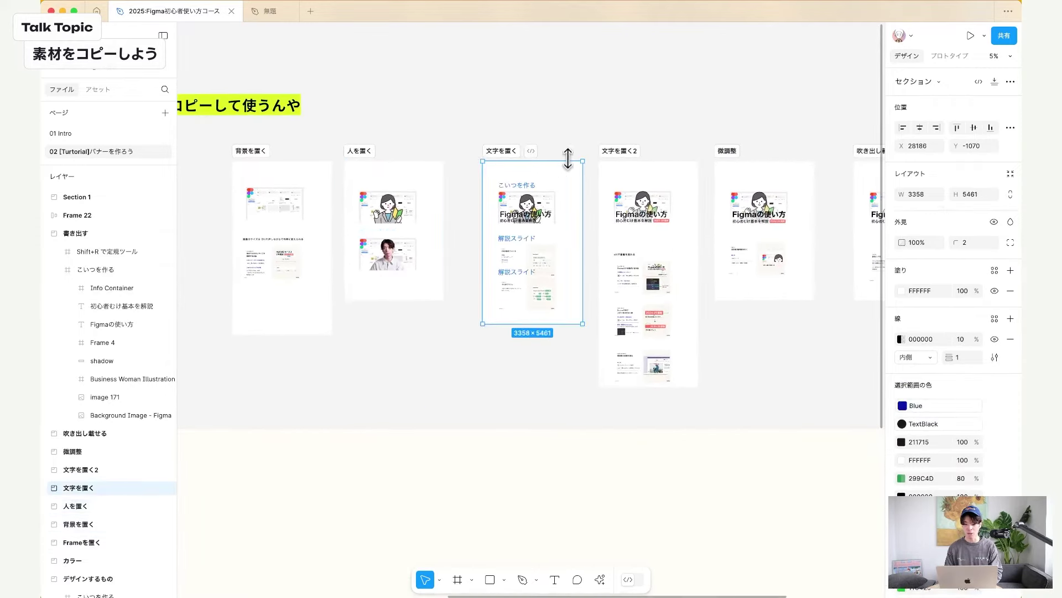
Examine the remaining stage sections from 文字を置く2 to 書き出す and the overall layout including the parts sections.
{"action": "left_click", "coordinate": [625, 163]}
{"action": "scroll", "coordinate": [642, 161], "scroll_direction": "right", "scroll_amount": 2}
{"action": "left_click", "coordinate": [664, 159]}
{"action": "scroll", "coordinate": [670, 158], "scroll_direction": "right", "scroll_amount": 2}
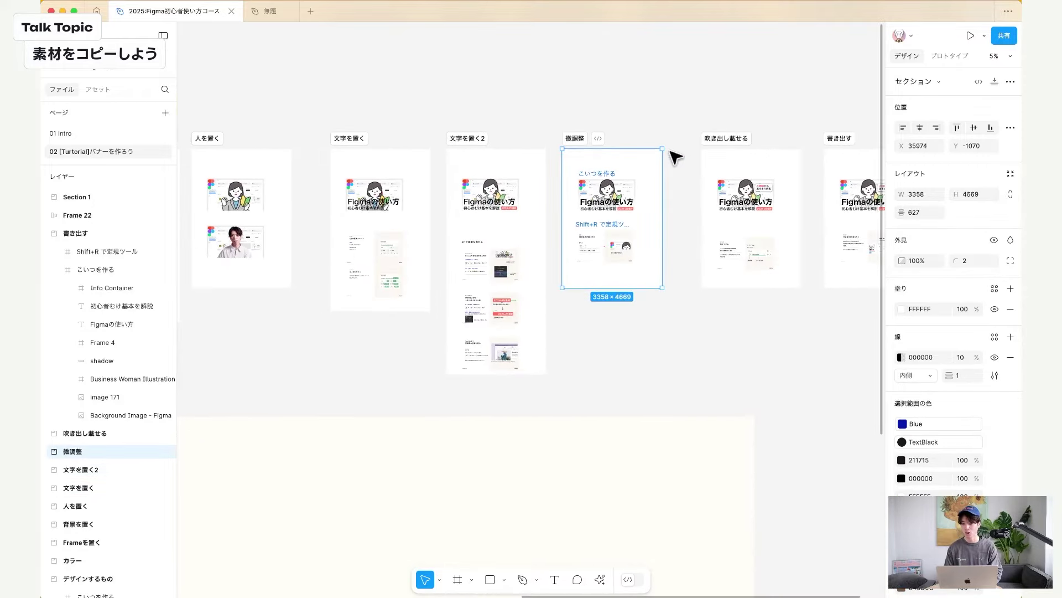
{"action": "left_click", "coordinate": [707, 158]}
{"action": "scroll", "coordinate": [714, 158], "scroll_direction": "right", "scroll_amount": 3}
{"action": "left_click", "coordinate": [714, 157]}
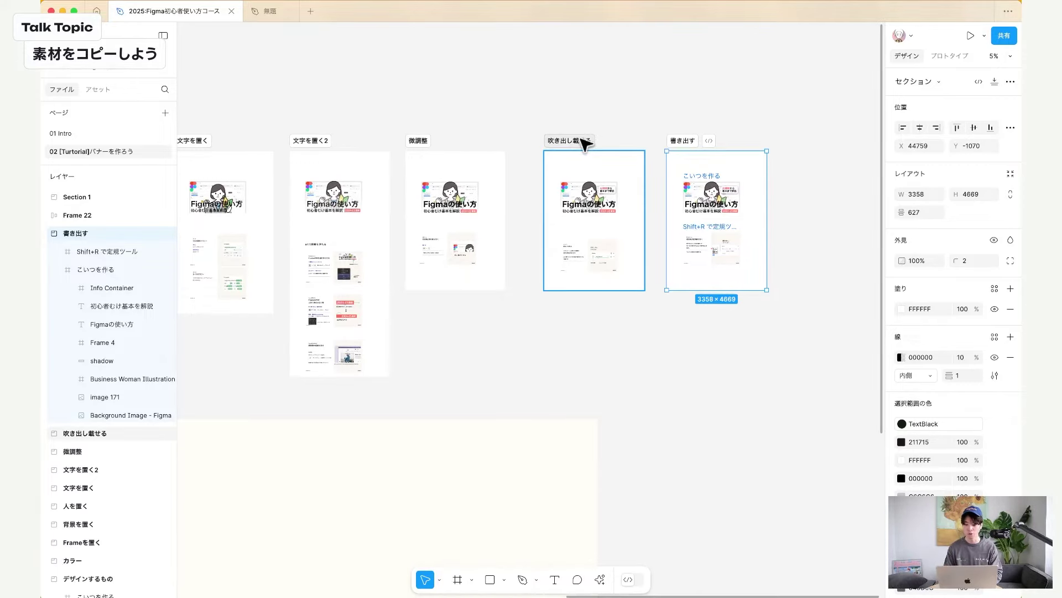
{"action": "left_click", "coordinate": [550, 126]}
{"action": "scroll", "coordinate": [550, 126], "scroll_direction": "down", "scroll_amount": 5}
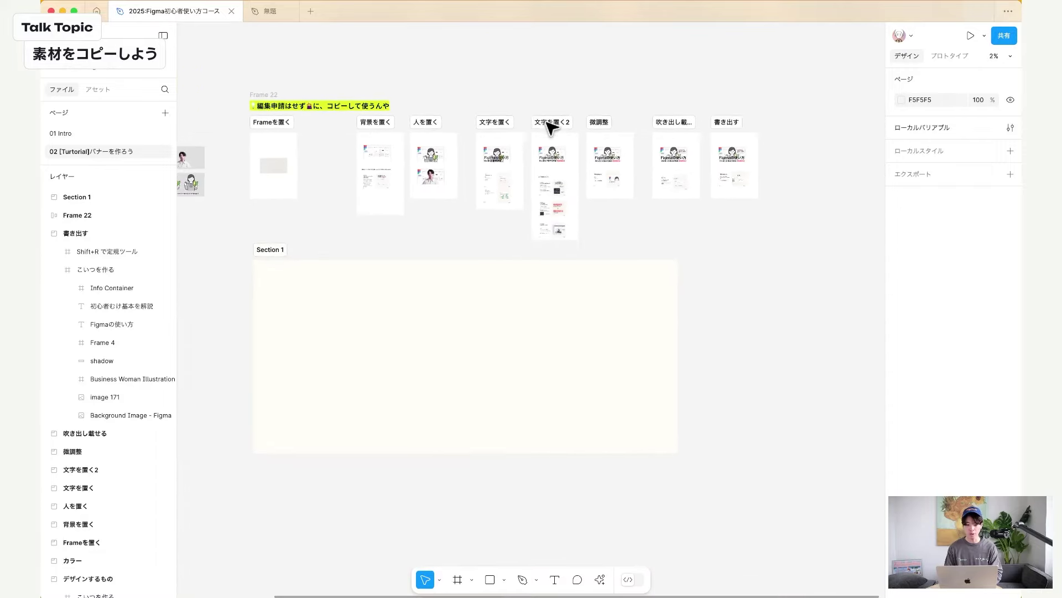
{"action": "scroll", "coordinate": [349, 249], "scroll_direction": "left", "scroll_amount": 2}
{"action": "scroll", "coordinate": [396, 253], "scroll_direction": "left", "scroll_amount": 6}
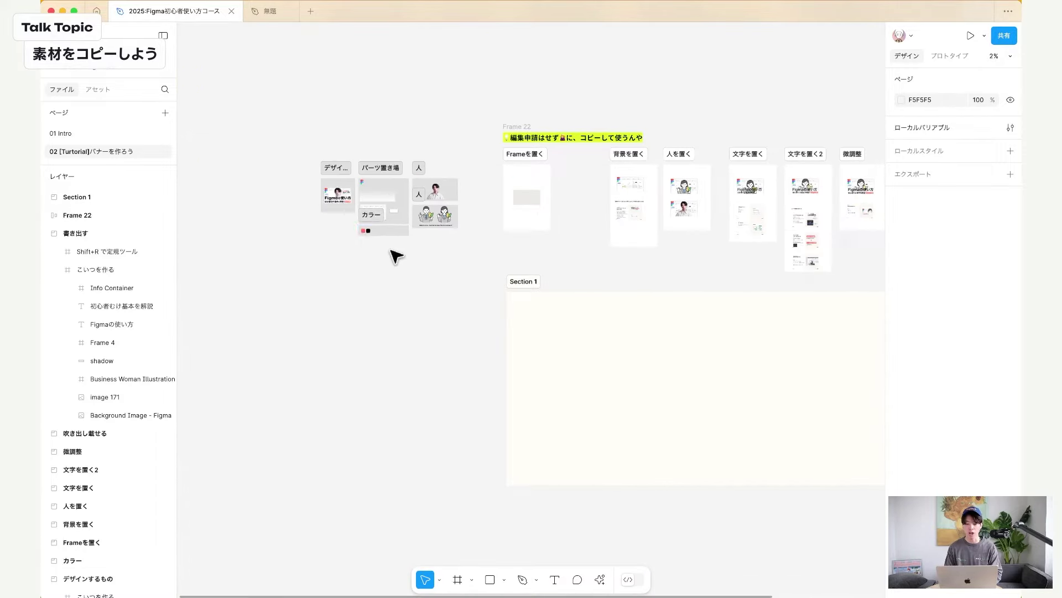
{"action": "left_click", "coordinate": [269, 10]}
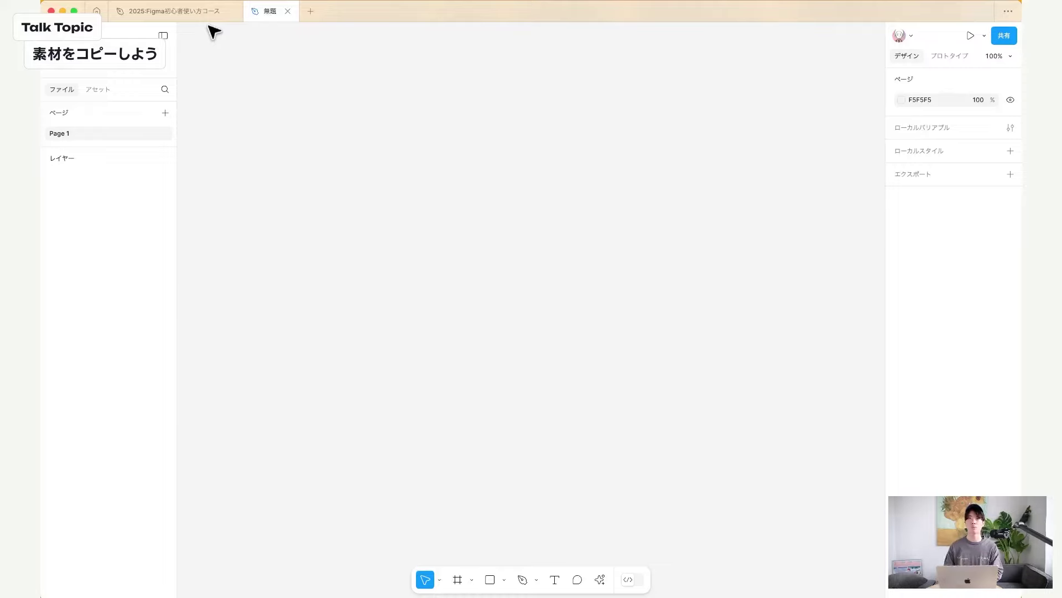
{"action": "left_click", "coordinate": [182, 10]}
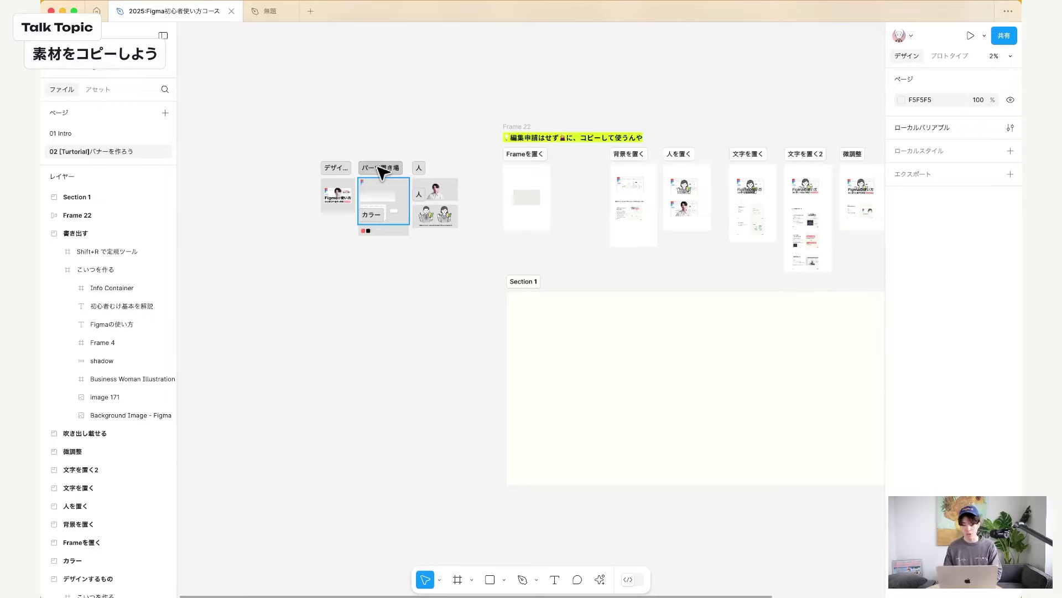
{"action": "scroll", "coordinate": [379, 171], "scroll_direction": "right", "scroll_amount": 2}
{"action": "scroll", "coordinate": [380, 171], "scroll_direction": "down", "scroll_amount": 1}
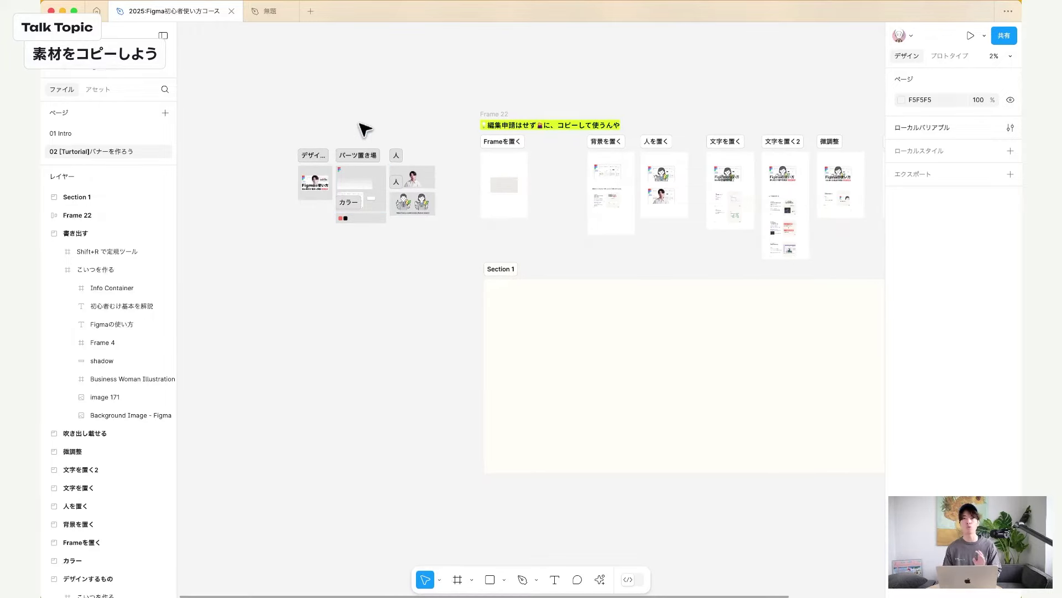
{"action": "scroll", "coordinate": [315, 132], "scroll_direction": "down", "scroll_amount": 2}
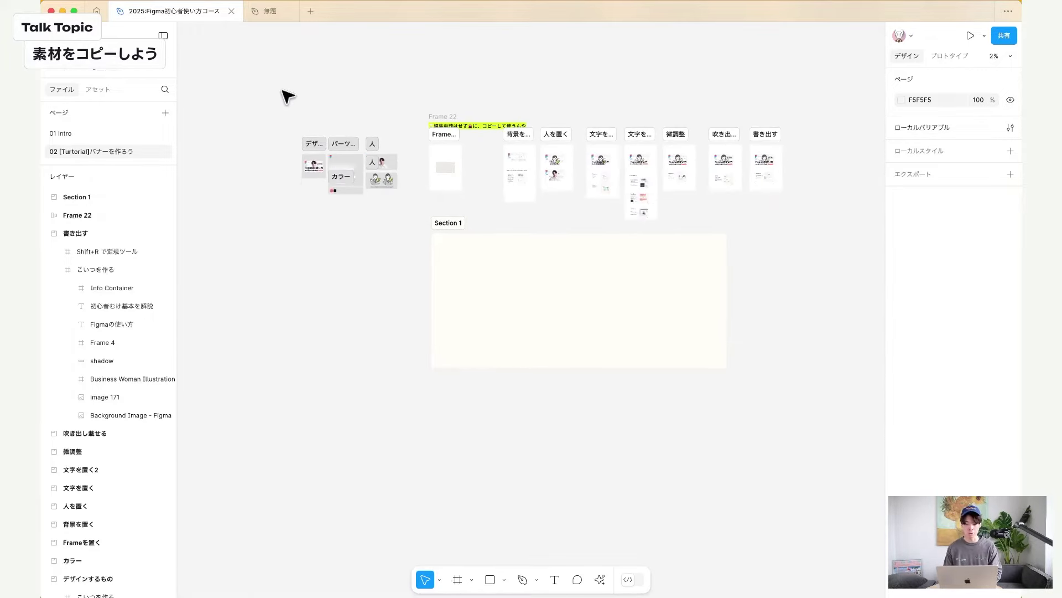
{"action": "left_click_drag", "start_coordinate": [273, 77], "coordinate": [825, 231]}
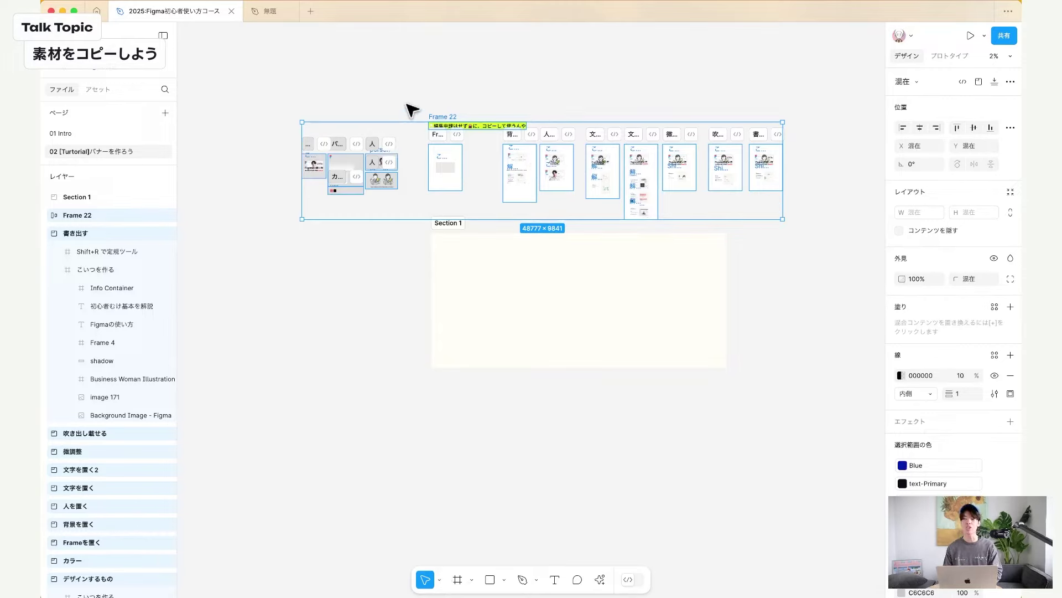
{"action": "left_click", "coordinate": [278, 15]}
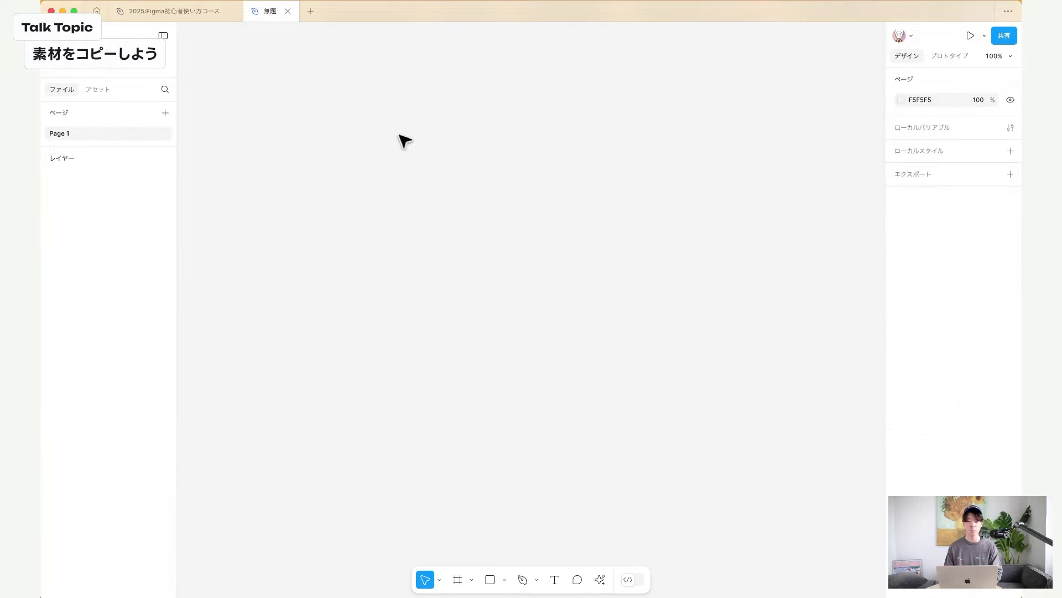
{"action": "left_click", "coordinate": [193, 13]}
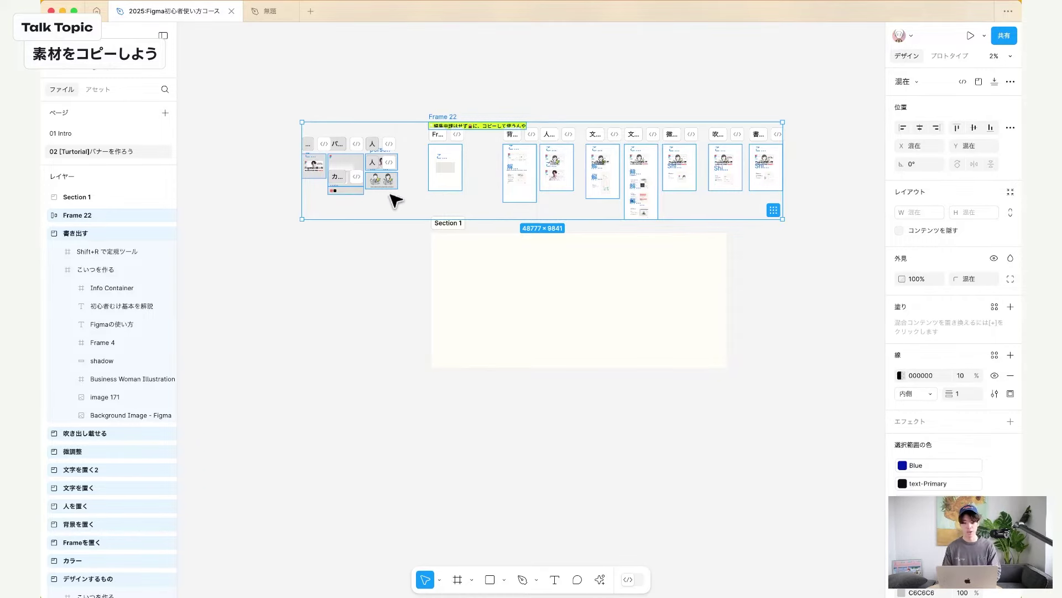
{"action": "scroll", "coordinate": [417, 166], "scroll_direction": "up", "scroll_amount": 3}
{"action": "left_click", "coordinate": [392, 122]}
{"action": "scroll", "coordinate": [379, 111], "scroll_direction": "down", "scroll_amount": 3}
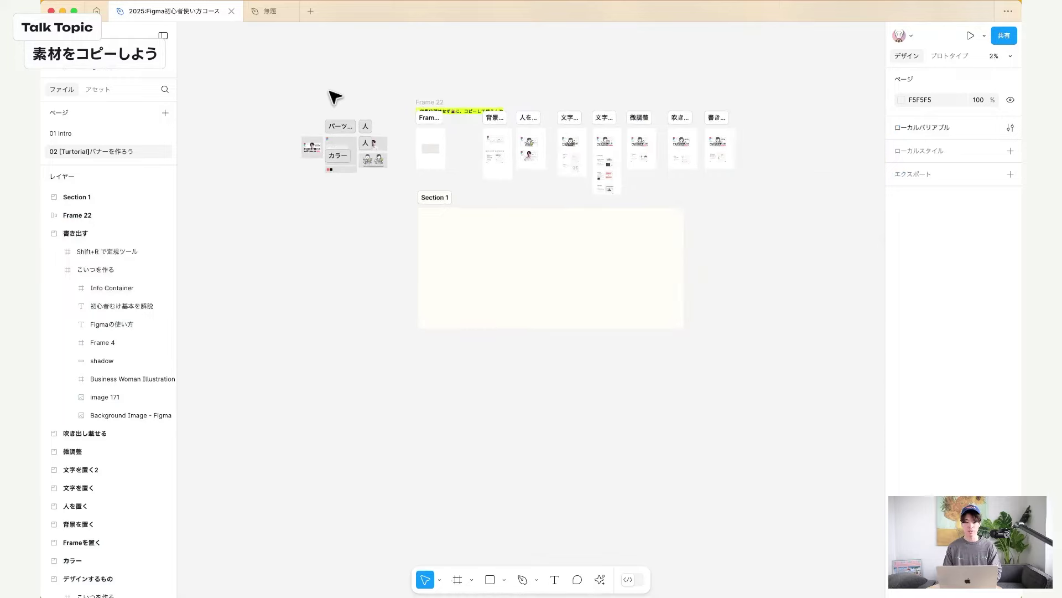
Copy Frame 22 and all parts and stage sections above Section 1, and paste them into the new untitled file.
{"action": "left_click_drag", "start_coordinate": [286, 77], "coordinate": [794, 206]}
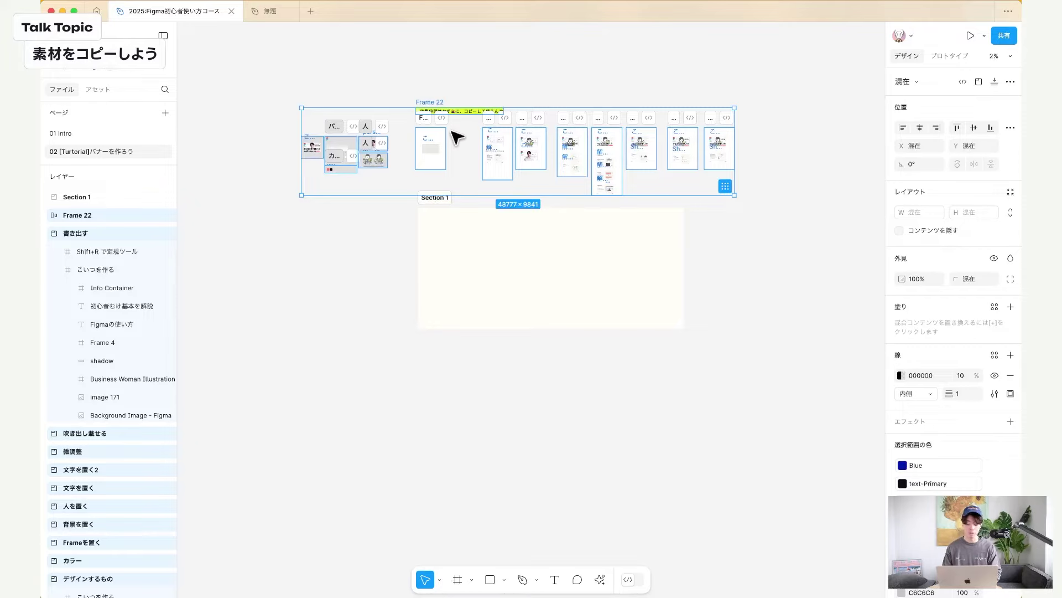
{"action": "key", "text": "super+c"}
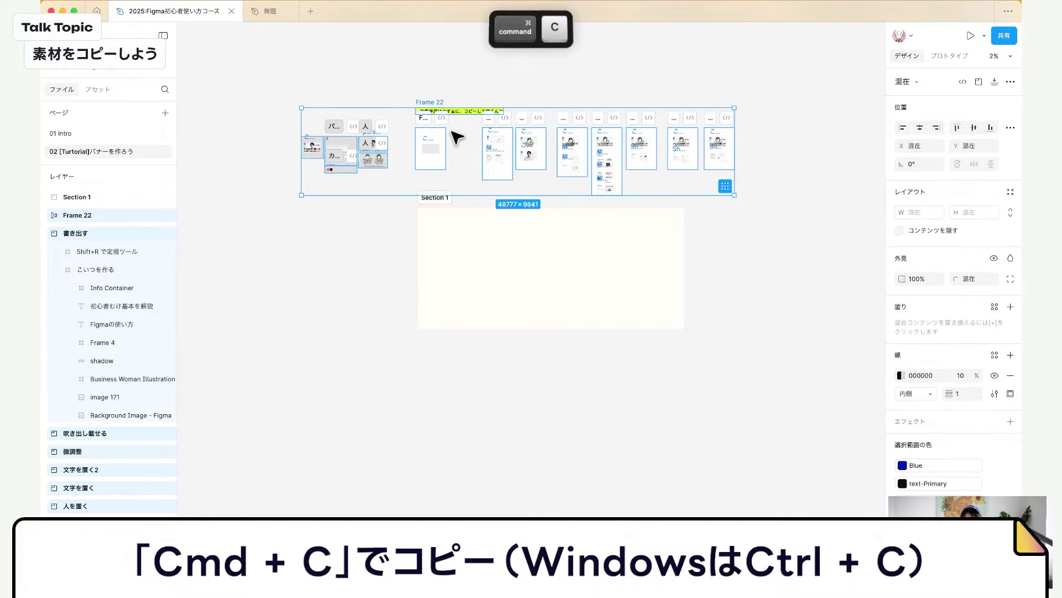
{"action": "left_click", "coordinate": [265, 12]}
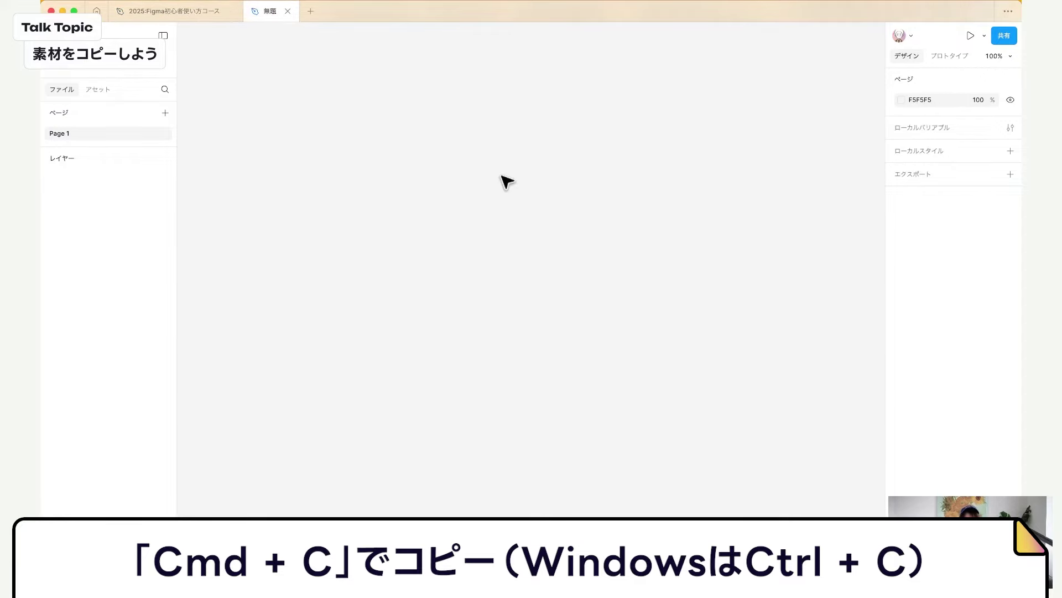
{"action": "key", "text": "super+v"}
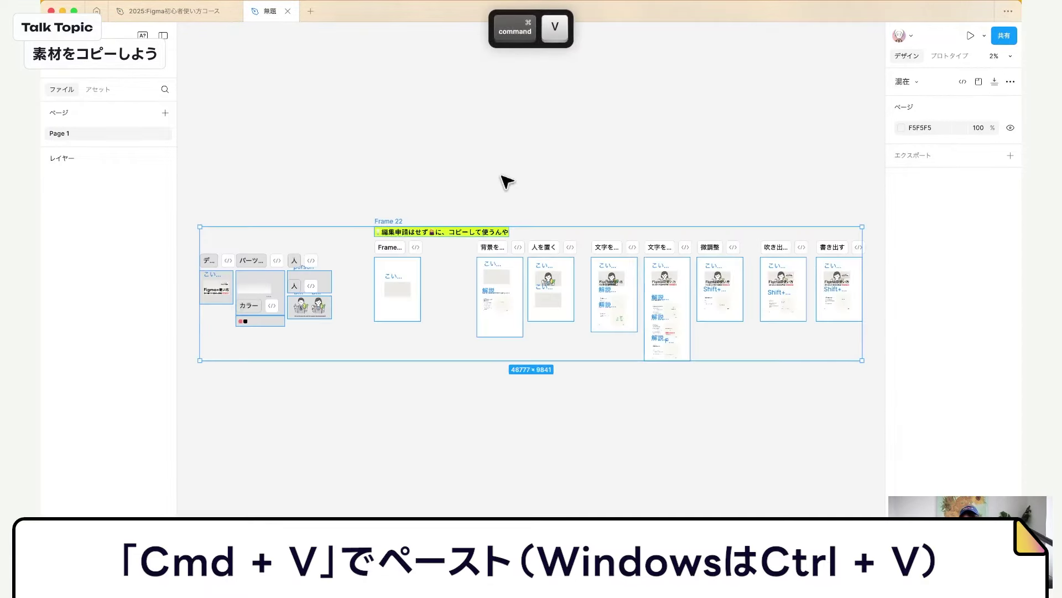
{"action": "left_click", "coordinate": [415, 310]}
{"action": "left_click", "coordinate": [490, 387]}
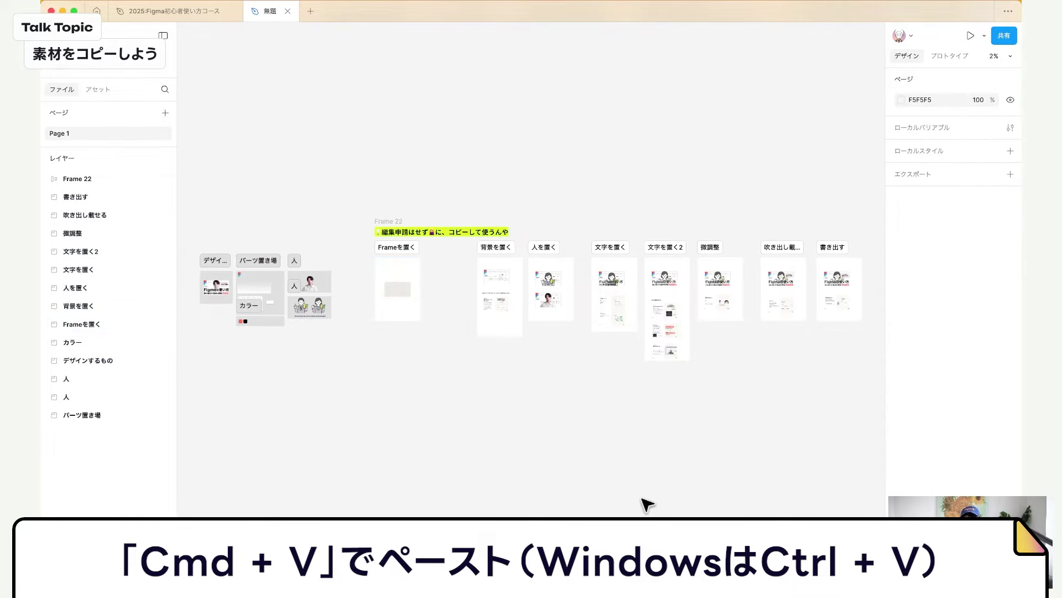
Try pasting a second copy of the course file's selected sections into the untitled file, and undo the paste.
{"action": "left_click", "coordinate": [187, 12]}
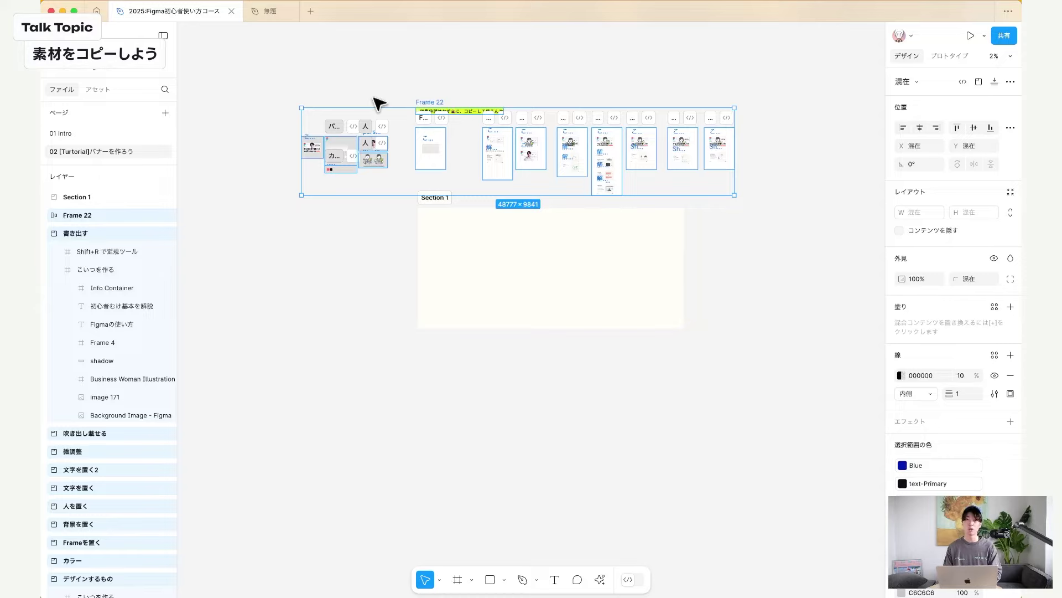
{"action": "right_click", "coordinate": [393, 128]}
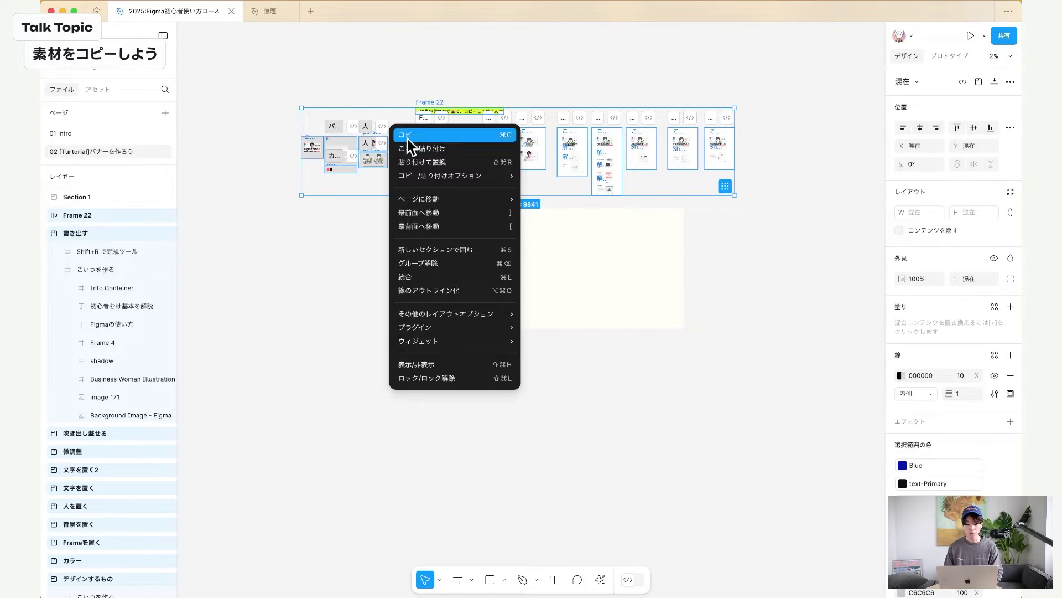
{"action": "left_click", "coordinate": [407, 137]}
{"action": "left_click", "coordinate": [260, 10]}
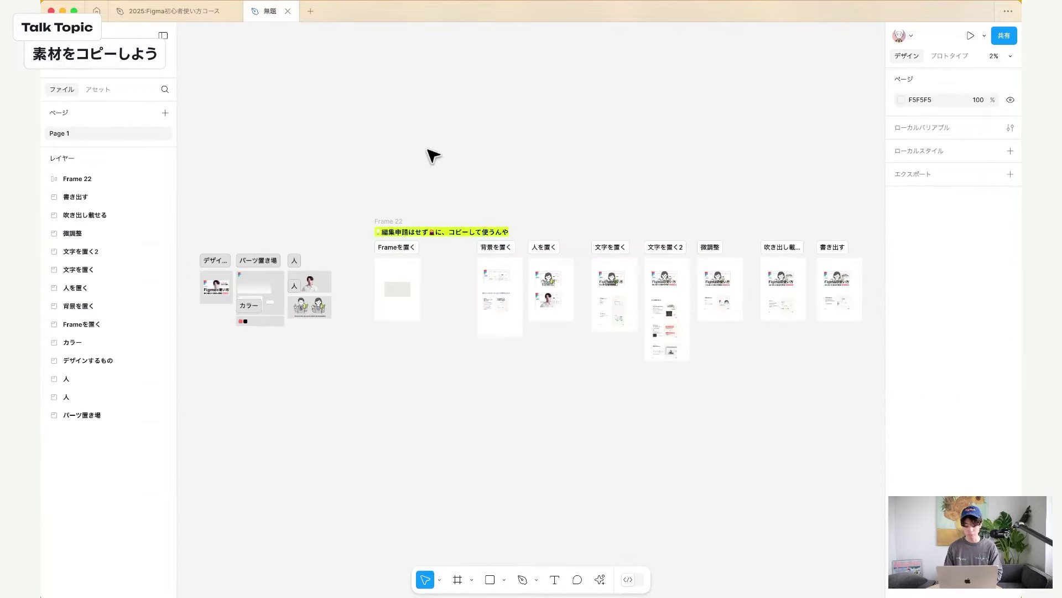
{"action": "right_click", "coordinate": [428, 149]}
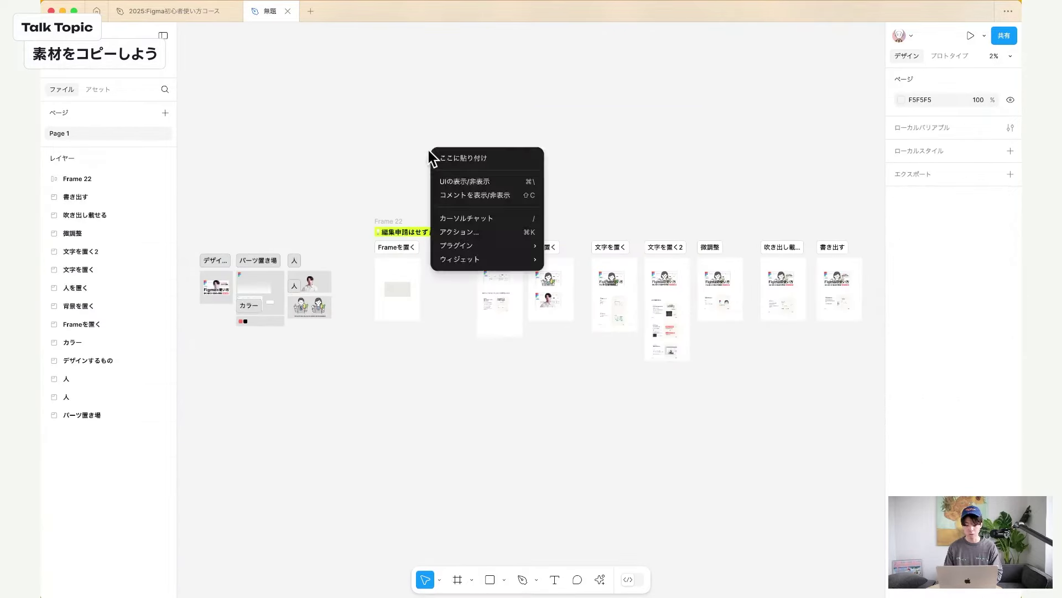
{"action": "left_click", "coordinate": [473, 159]}
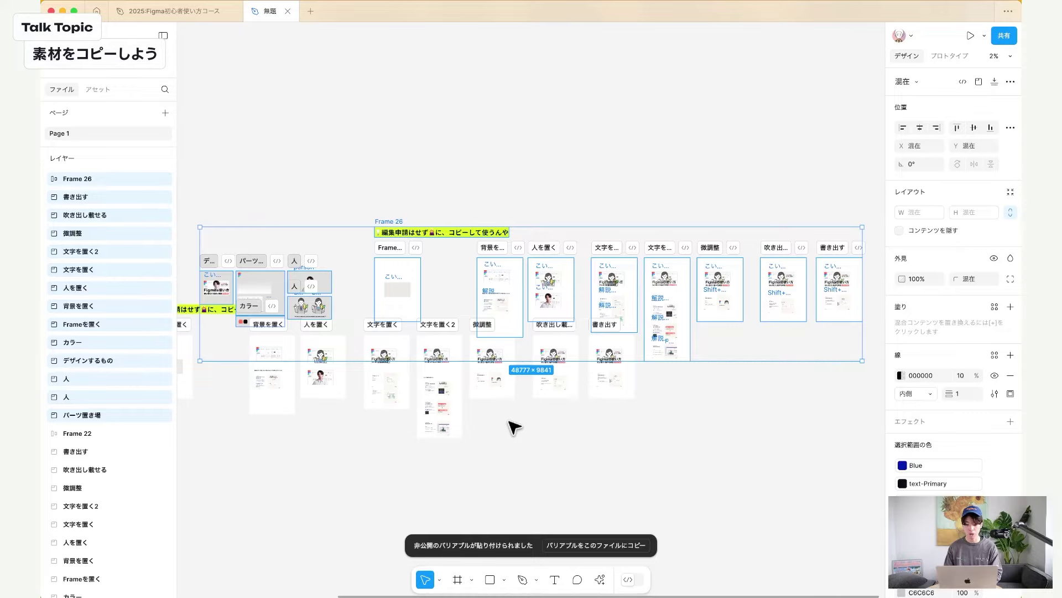
{"action": "key", "text": "super+z"}
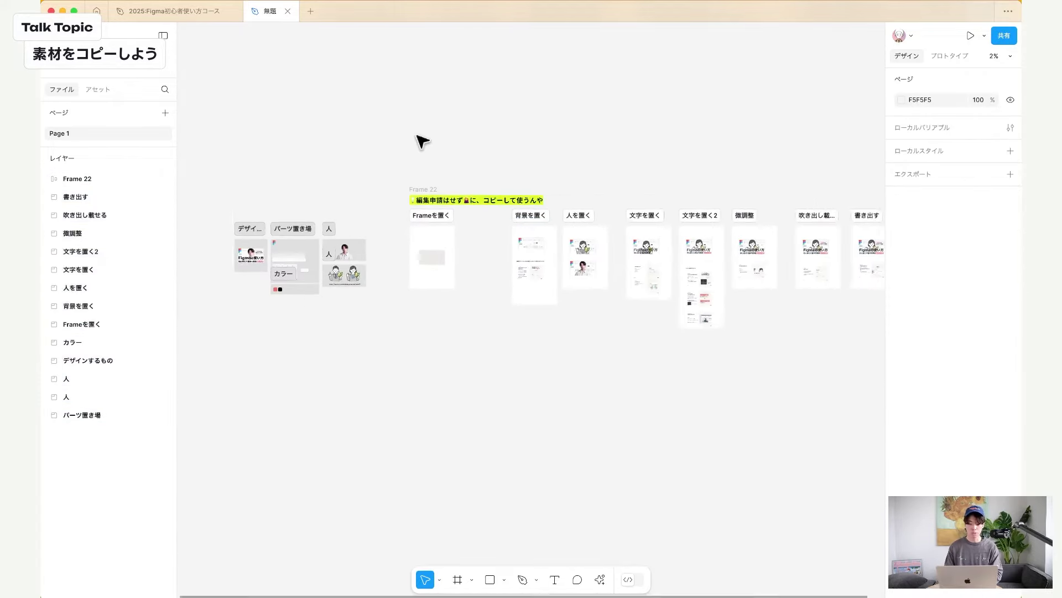
{"action": "scroll", "coordinate": [418, 135], "scroll_direction": "down", "scroll_amount": 2}
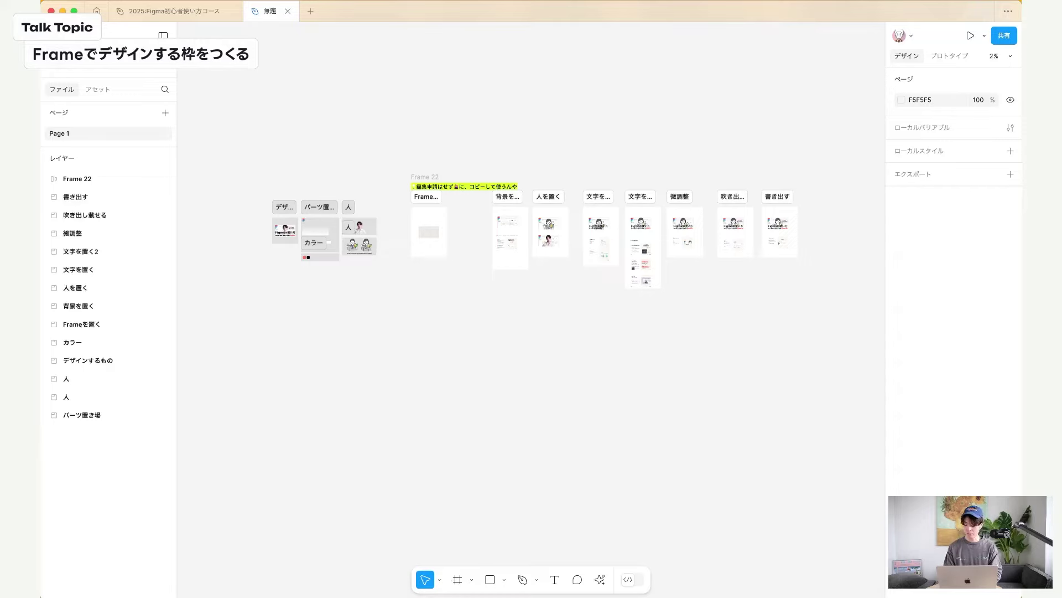
{"action": "key", "text": "super+bracketright"}
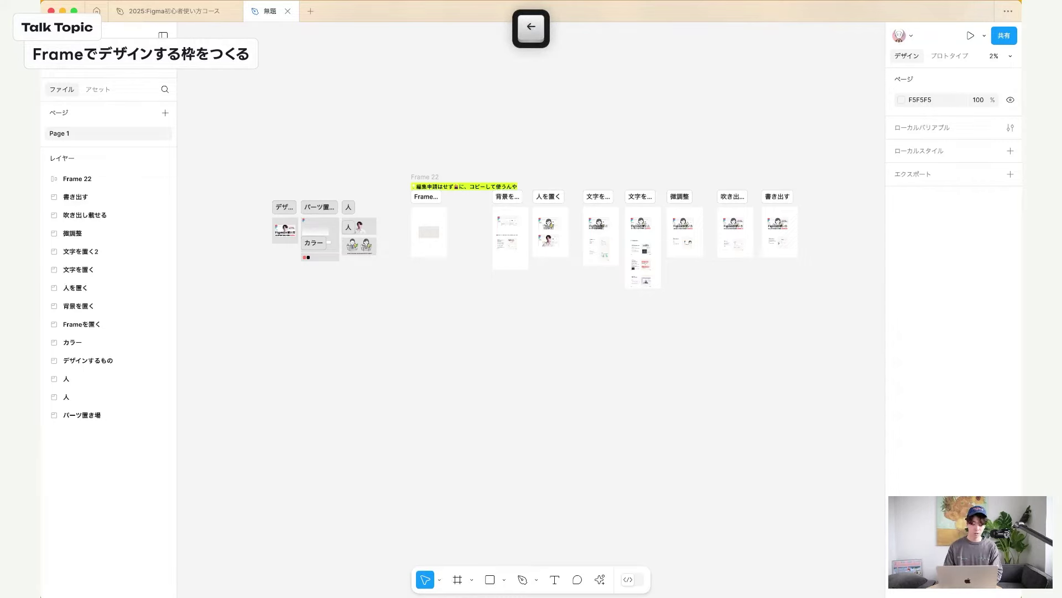
Rename the untitled file with the author's name in brackets followed by Figma2025 チュートリアル.
{"action": "key", "text": "space"}
{"action": "key", "text": "Right"}
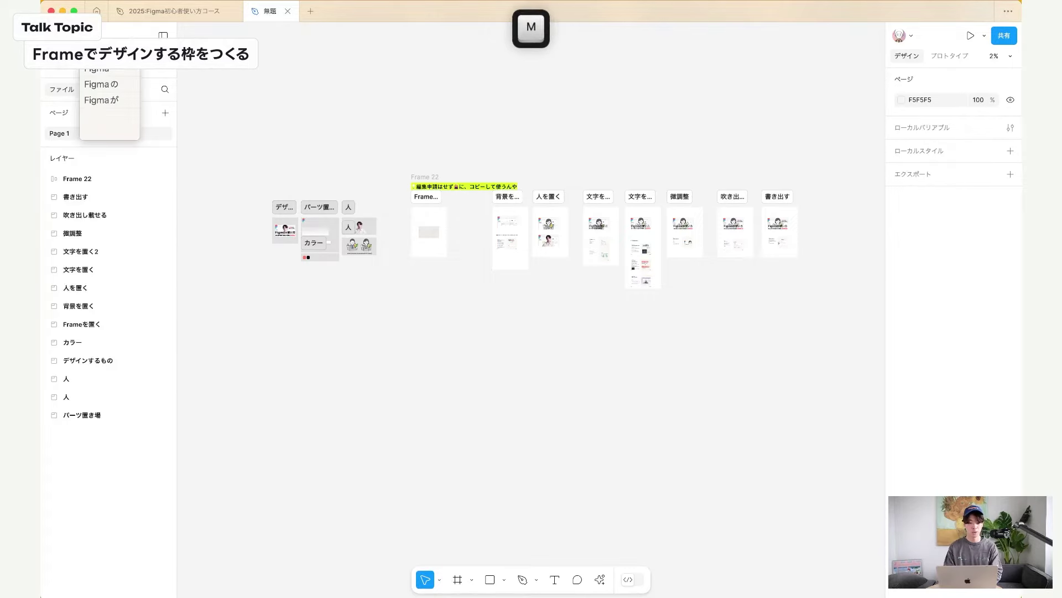
{"action": "key", "text": "space"}
{"action": "key", "text": "l"}
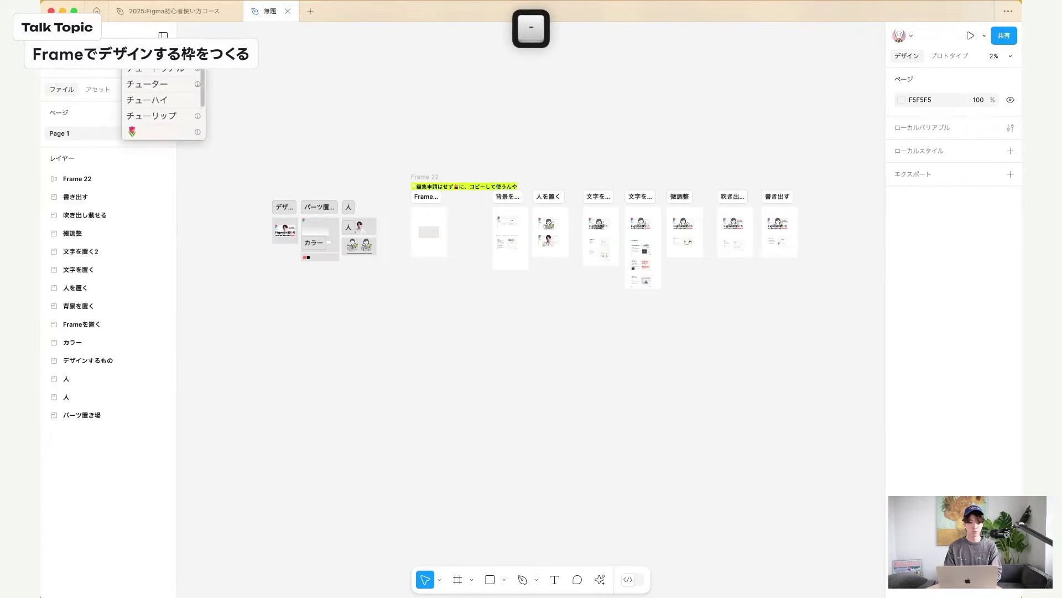
{"action": "key", "text": "Return"}
{"action": "key", "text": "Return"}
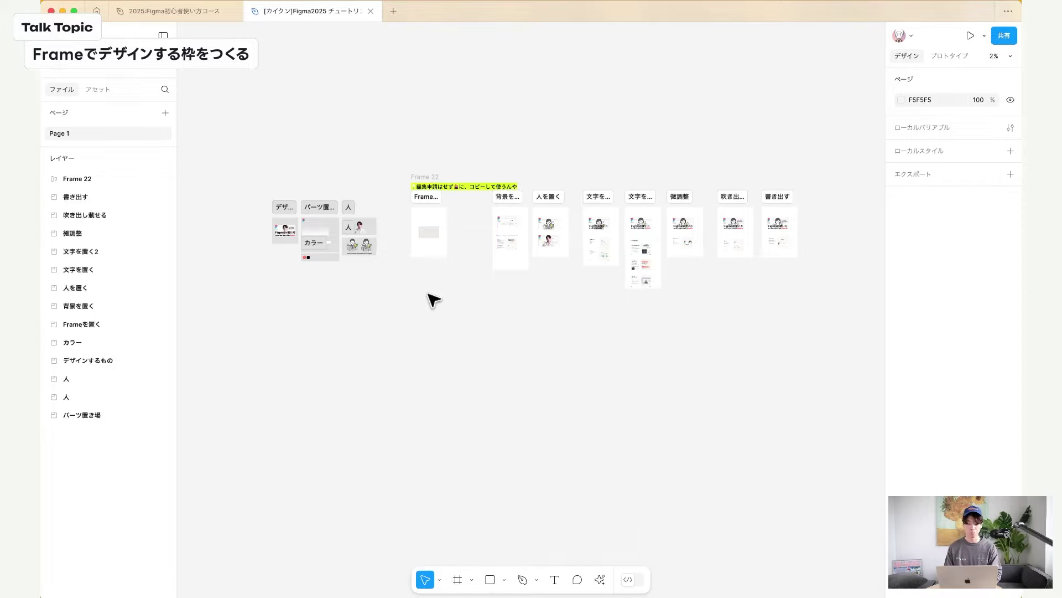
Examine the tutorial stages from the empty frame in Frameを置く through to the finished banner frame in 書き出す.
{"action": "scroll", "coordinate": [399, 220], "scroll_direction": "up", "scroll_amount": 10}
{"action": "left_click", "coordinate": [458, 256]}
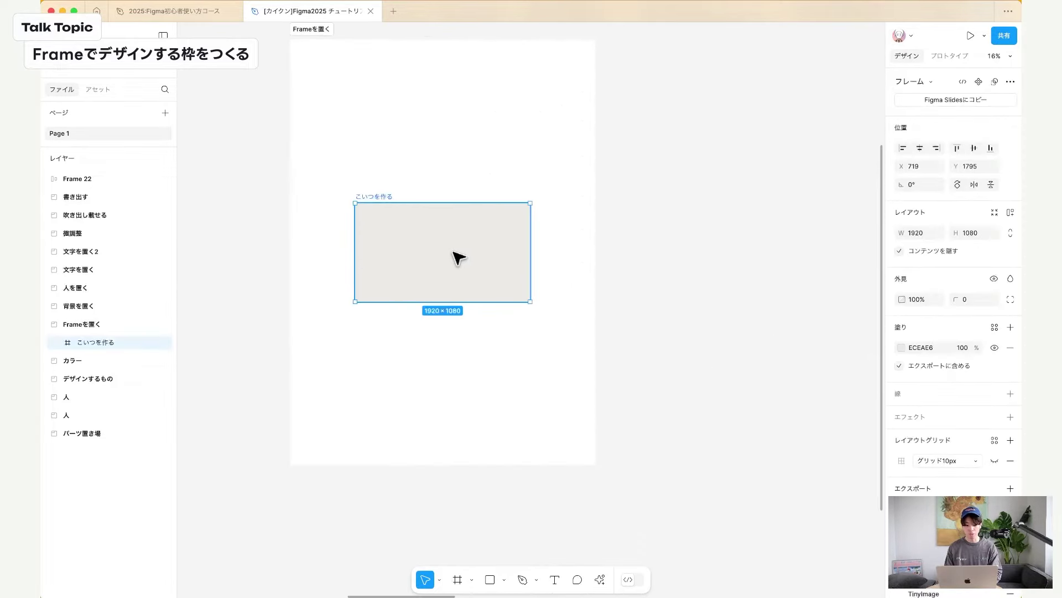
{"action": "scroll", "coordinate": [387, 230], "scroll_direction": "up", "scroll_amount": 3}
{"action": "scroll", "coordinate": [387, 233], "scroll_direction": "down", "scroll_amount": 5}
{"action": "scroll", "coordinate": [389, 232], "scroll_direction": "right", "scroll_amount": 3}
{"action": "scroll", "coordinate": [390, 233], "scroll_direction": "right", "scroll_amount": 15}
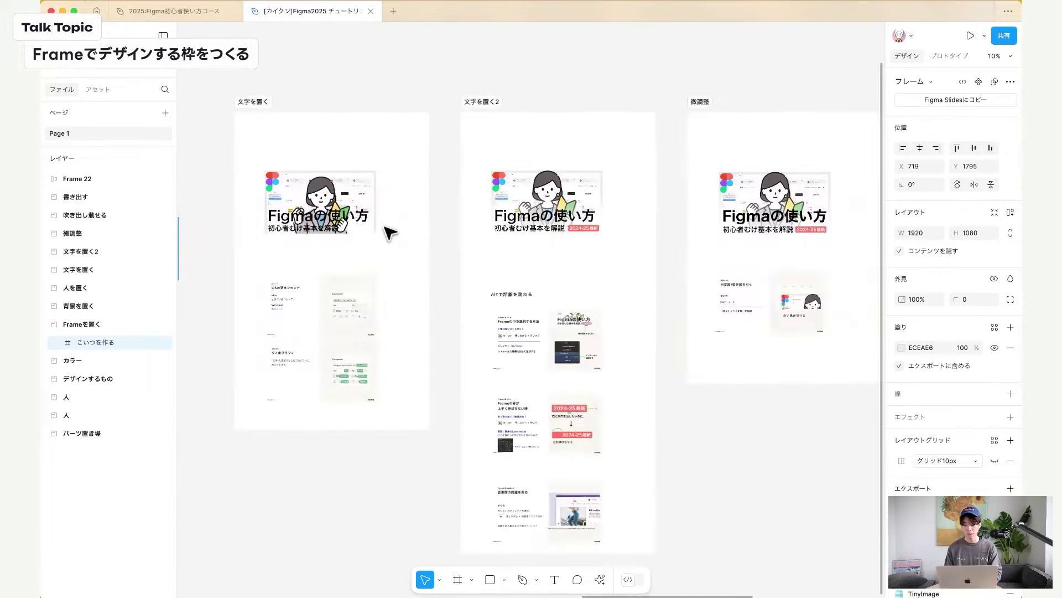
{"action": "scroll", "coordinate": [346, 211], "scroll_direction": "up", "scroll_amount": 4}
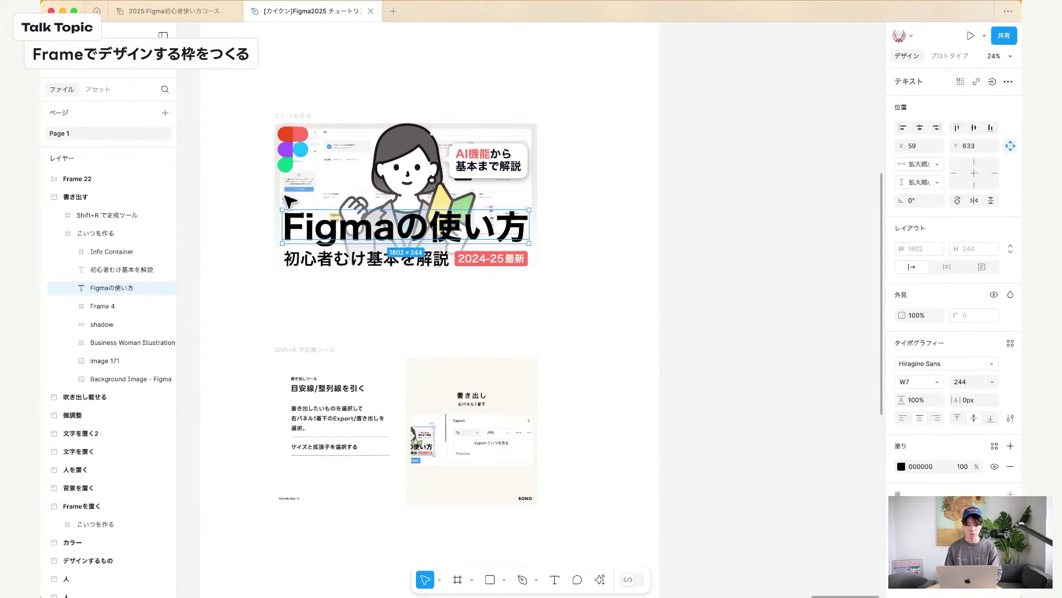
{"action": "left_click", "coordinate": [294, 116]}
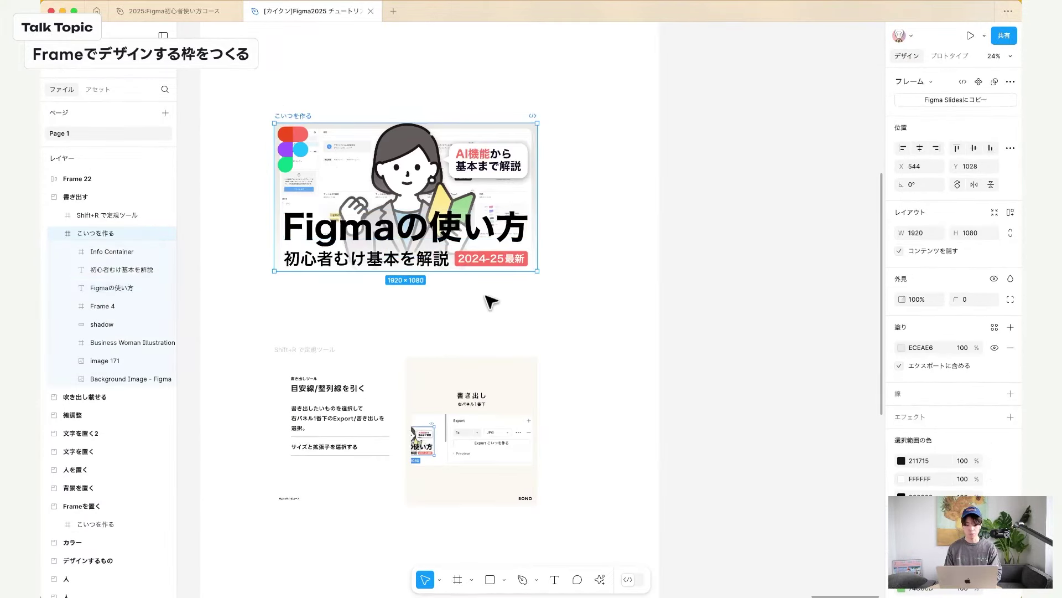
{"action": "scroll", "coordinate": [493, 284], "scroll_direction": "down", "scroll_amount": 5}
{"action": "scroll", "coordinate": [487, 279], "scroll_direction": "left", "scroll_amount": 10}
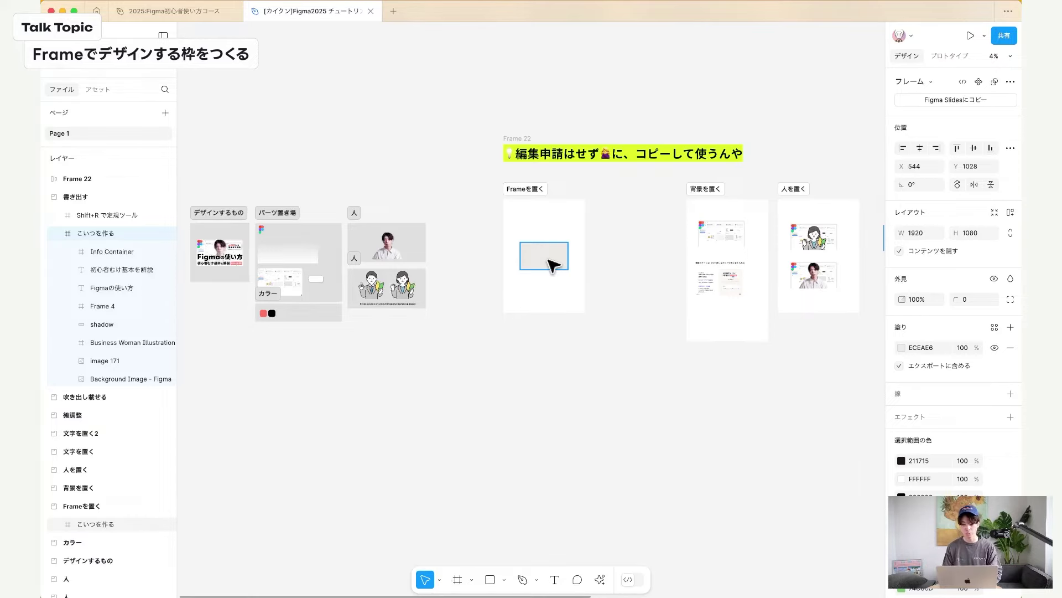
Compare the empty frame in Frameを置く with the finished banner in デザインするもの and the logo in パーツ置き場.
{"action": "left_click", "coordinate": [549, 259]}
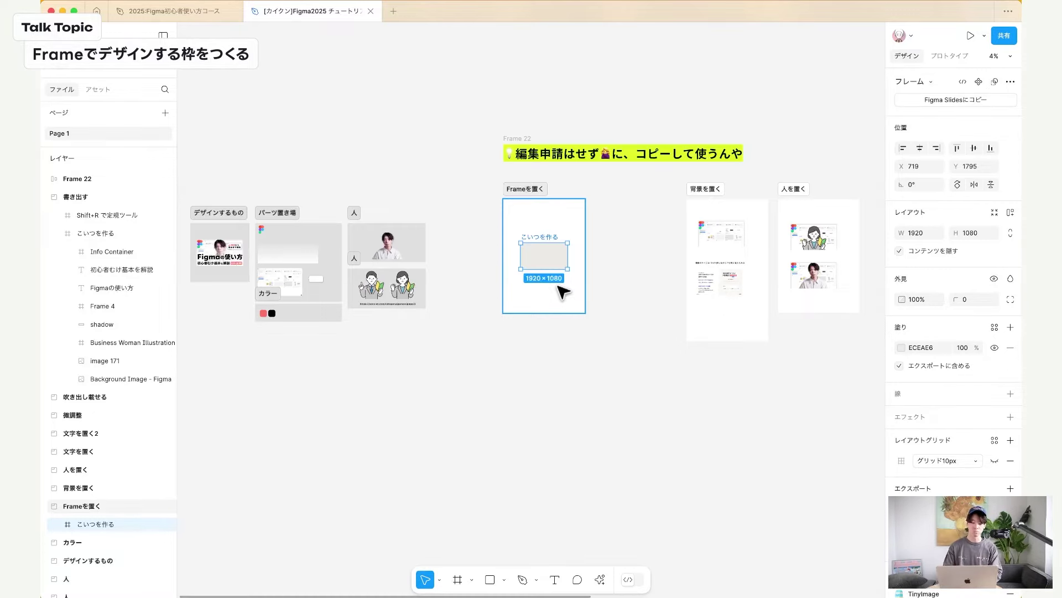
{"action": "left_click", "coordinate": [216, 257]}
{"action": "scroll", "coordinate": [210, 293], "scroll_direction": "left", "scroll_amount": 5}
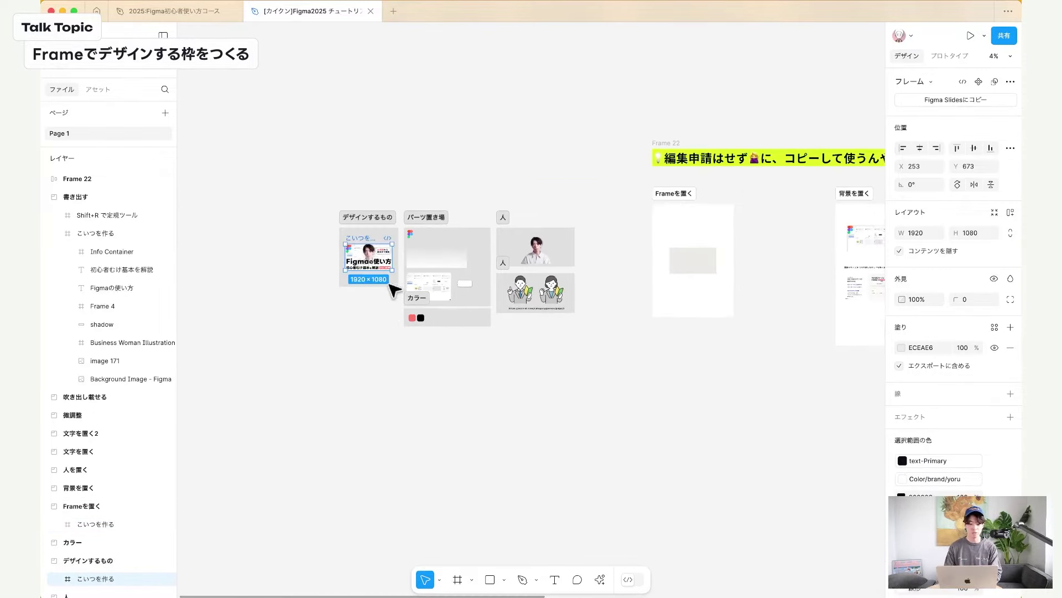
{"action": "scroll", "coordinate": [394, 289], "scroll_direction": "up", "scroll_amount": 5}
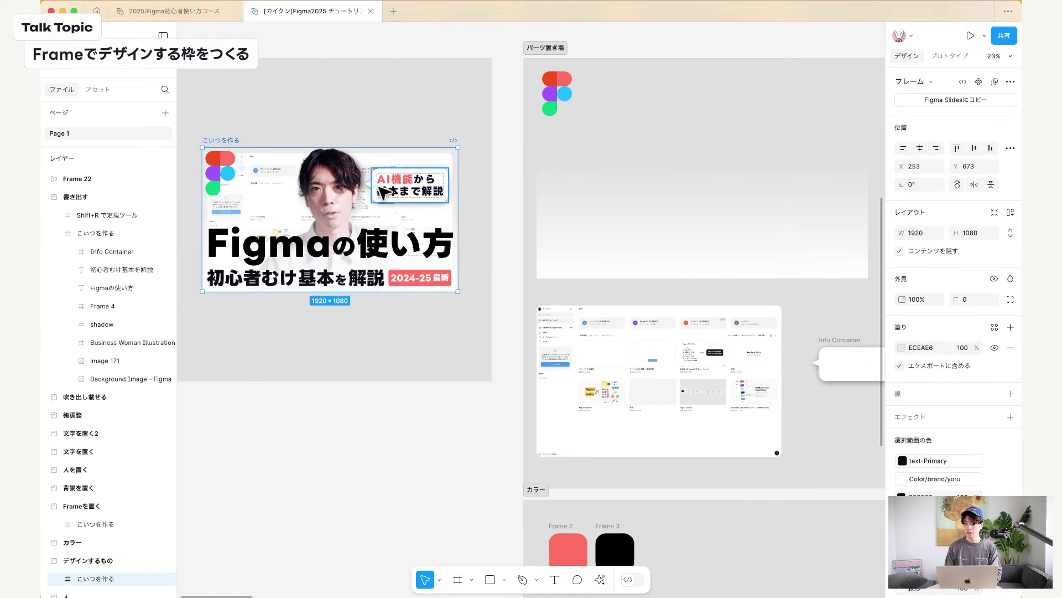
{"action": "scroll", "coordinate": [382, 191], "scroll_direction": "down", "scroll_amount": 4}
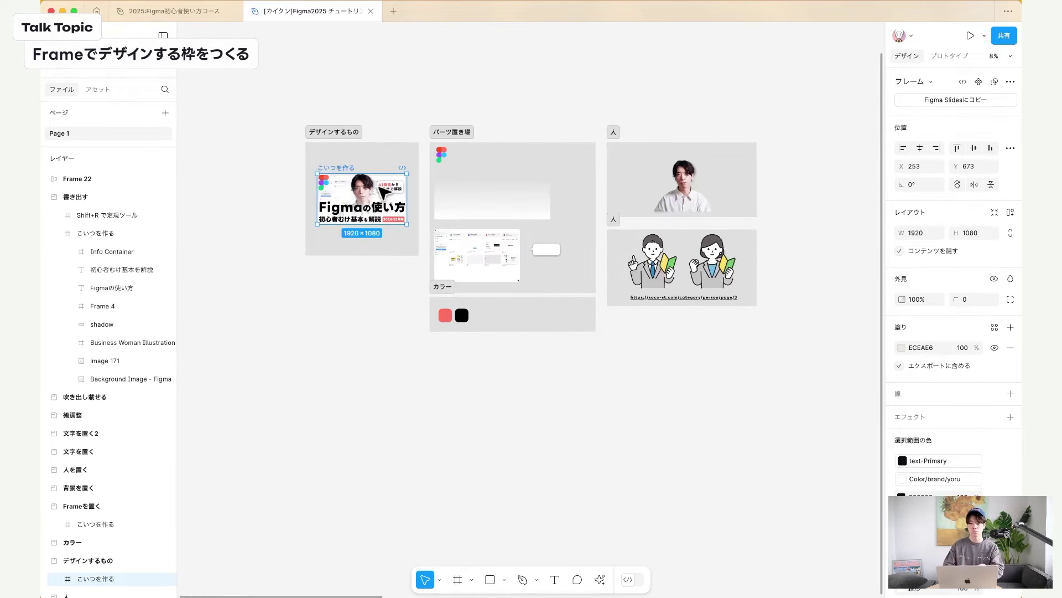
{"action": "left_click", "coordinate": [441, 154]}
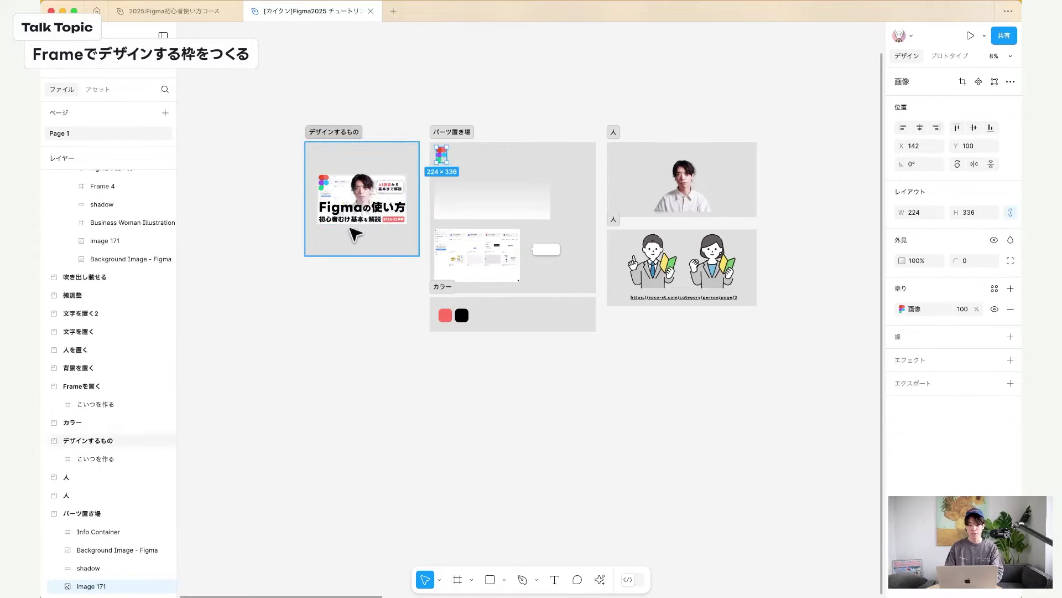
{"action": "scroll", "coordinate": [353, 183], "scroll_direction": "up", "scroll_amount": 4}
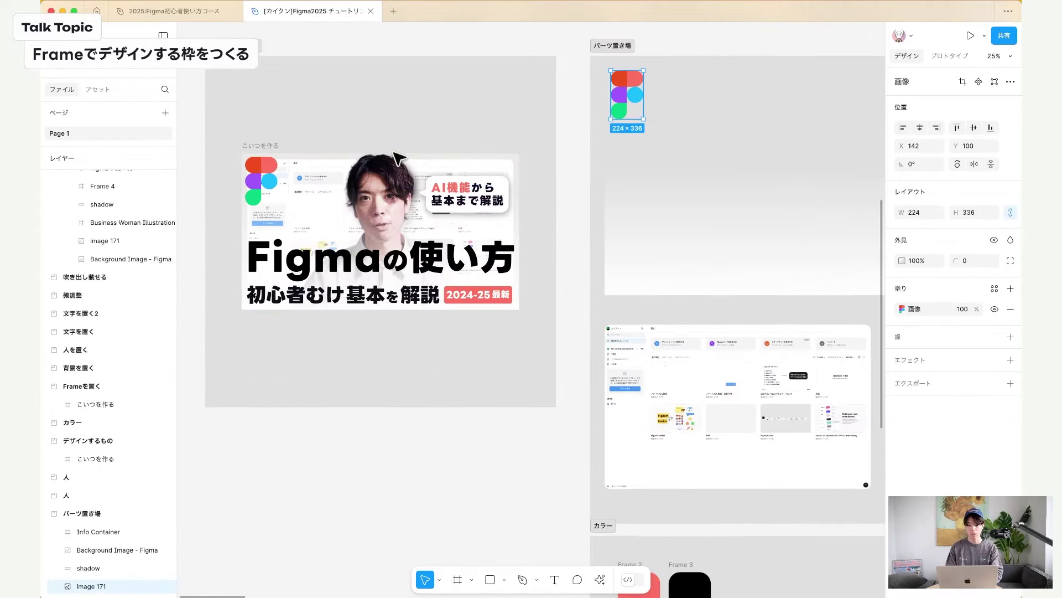
{"action": "left_click", "coordinate": [260, 145]}
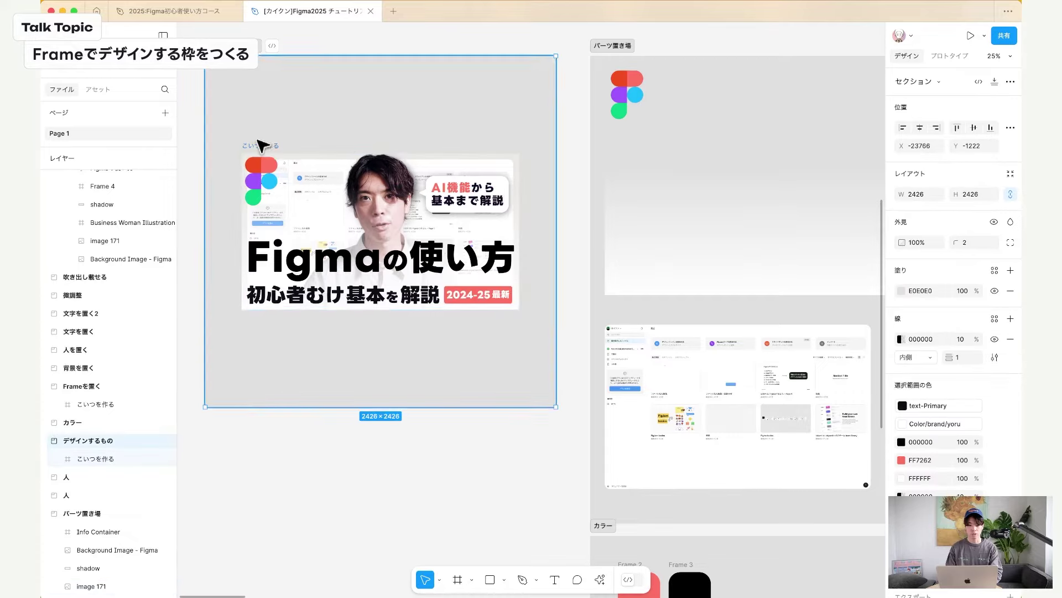
{"action": "left_click", "coordinate": [259, 150]}
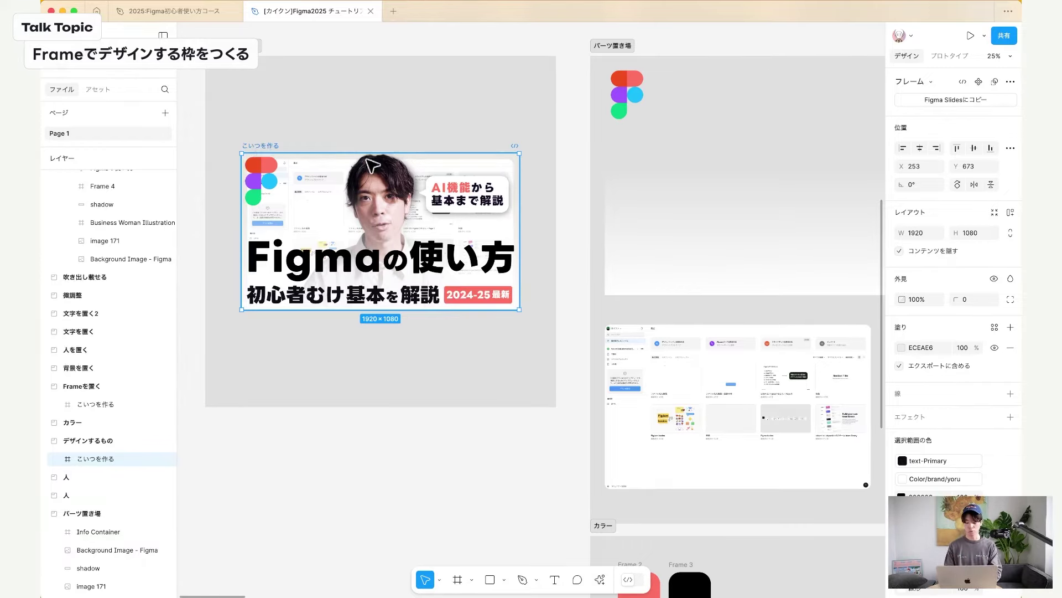
{"action": "scroll", "coordinate": [412, 182], "scroll_direction": "down", "scroll_amount": 5}
{"action": "scroll", "coordinate": [414, 178], "scroll_direction": "right", "scroll_amount": 5}
{"action": "scroll", "coordinate": [413, 179], "scroll_direction": "right", "scroll_amount": 3}
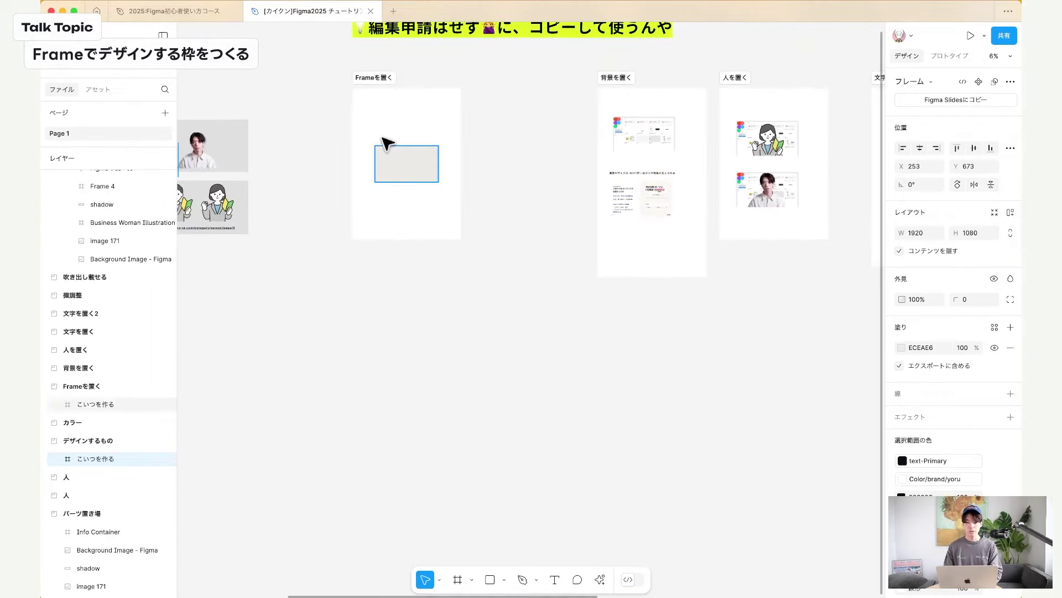
{"action": "left_click", "coordinate": [411, 166]}
{"action": "scroll", "coordinate": [470, 138], "scroll_direction": "up", "scroll_amount": 6}
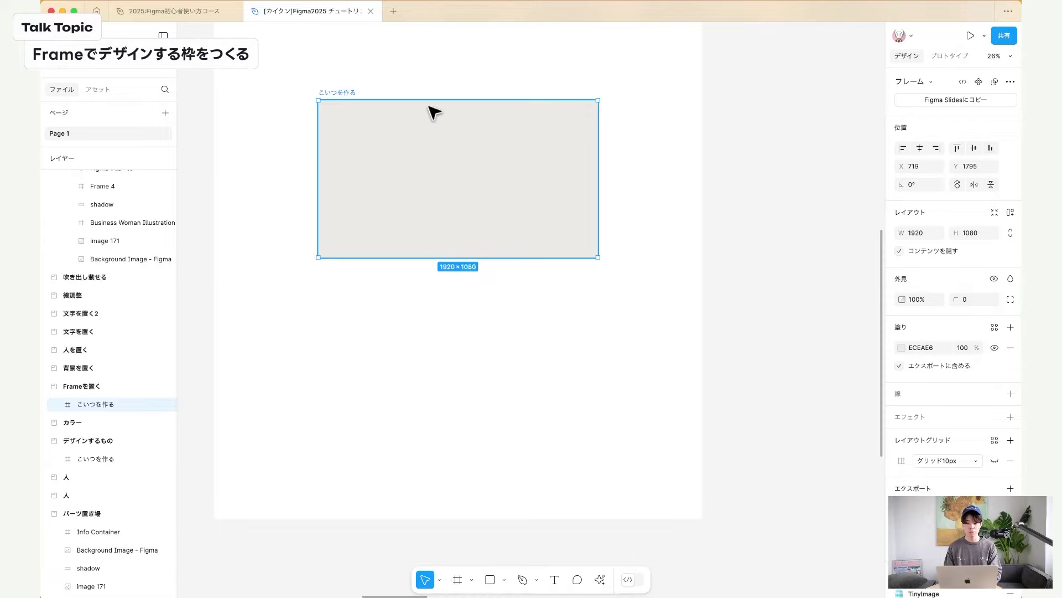
{"action": "scroll", "coordinate": [358, 111], "scroll_direction": "up", "scroll_amount": 2}
Draw a long horizontal line below the tutorial sections to separate off a work area, and deselect it.
{"action": "scroll", "coordinate": [354, 146], "scroll_direction": "down", "scroll_amount": 10}
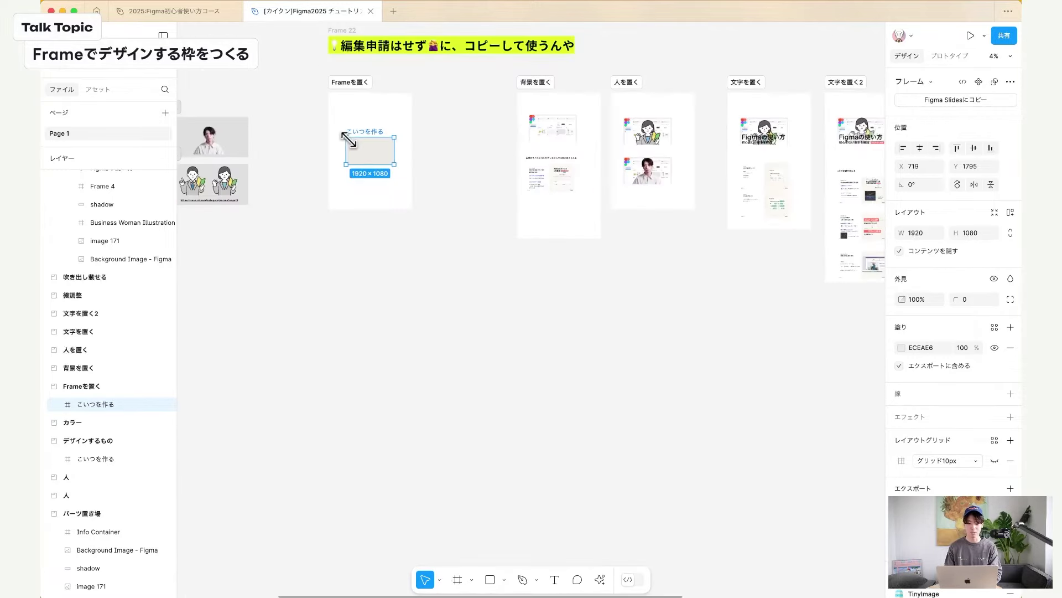
{"action": "scroll", "coordinate": [358, 148], "scroll_direction": "down", "scroll_amount": 3}
{"action": "scroll", "coordinate": [359, 158], "scroll_direction": "down", "scroll_amount": 2}
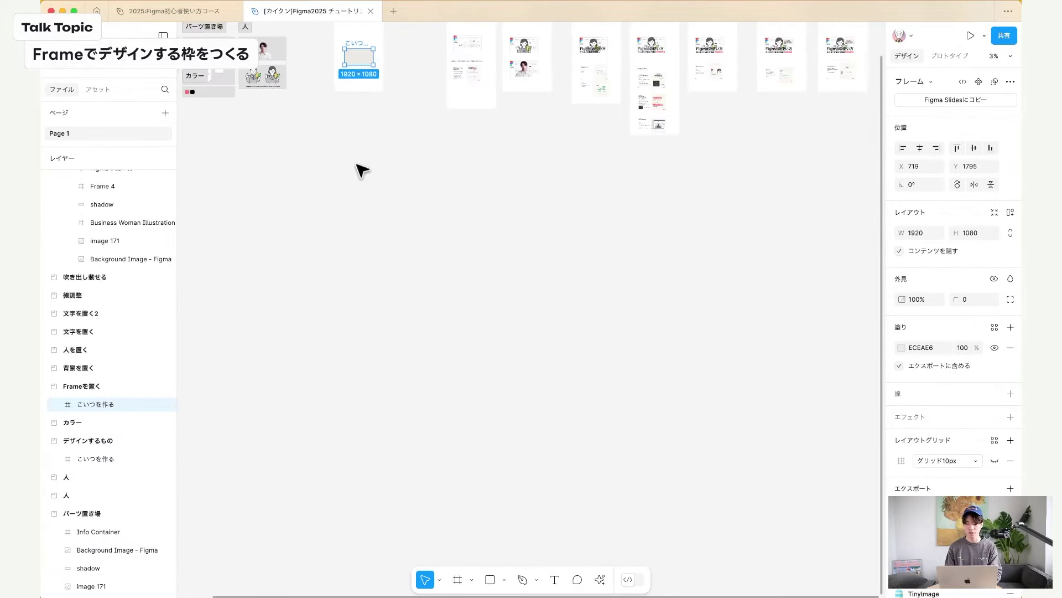
{"action": "left_click", "coordinate": [387, 242]}
{"action": "key", "text": "l"}
{"action": "left_click_drag", "start_coordinate": [348, 168], "coordinate": [956, 168]}
{"action": "left_click", "coordinate": [617, 221]}
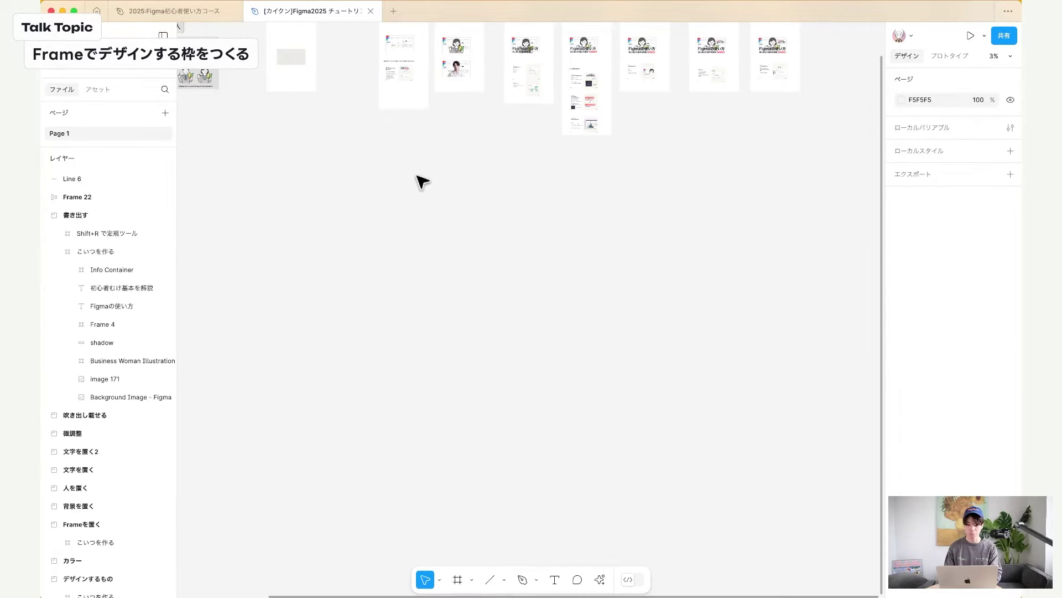
{"action": "left_click", "coordinate": [398, 170]}
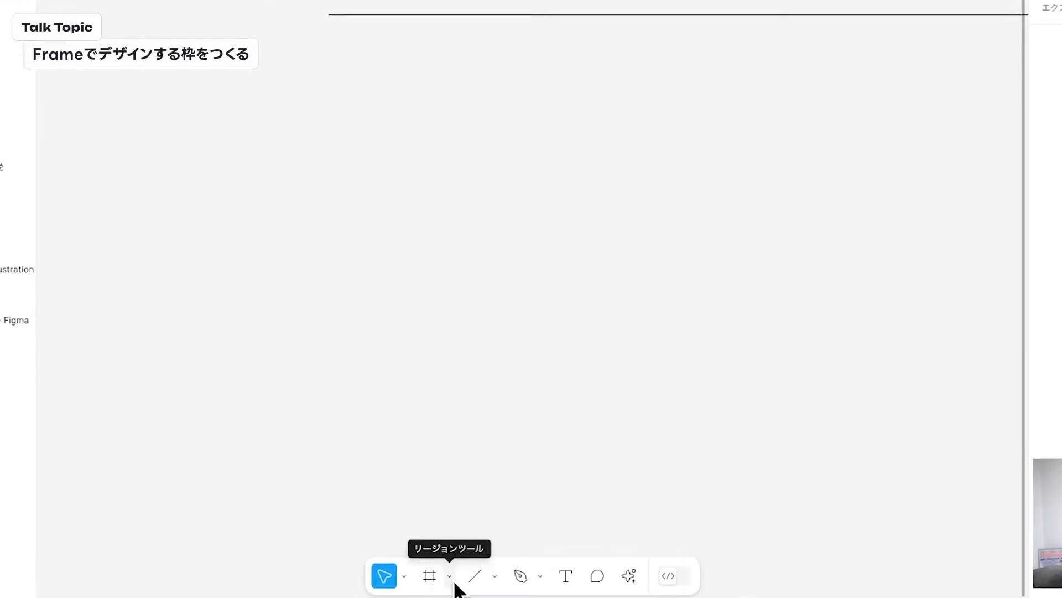
Draw a frame about 23375 × 12949 in the empty area below the dividing line.
{"action": "left_click", "coordinate": [451, 578]}
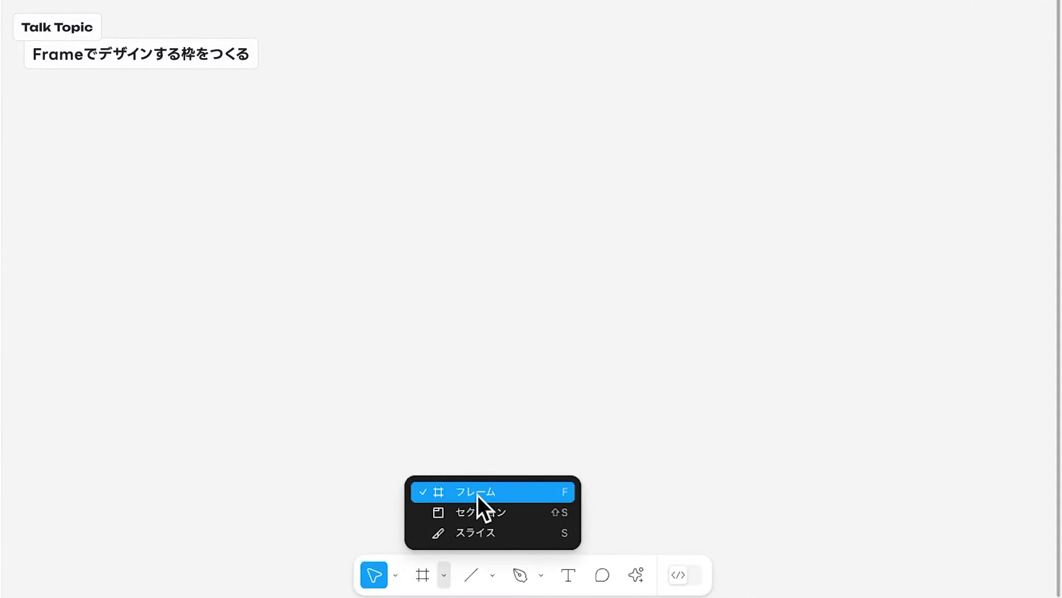
{"action": "left_click", "coordinate": [477, 492]}
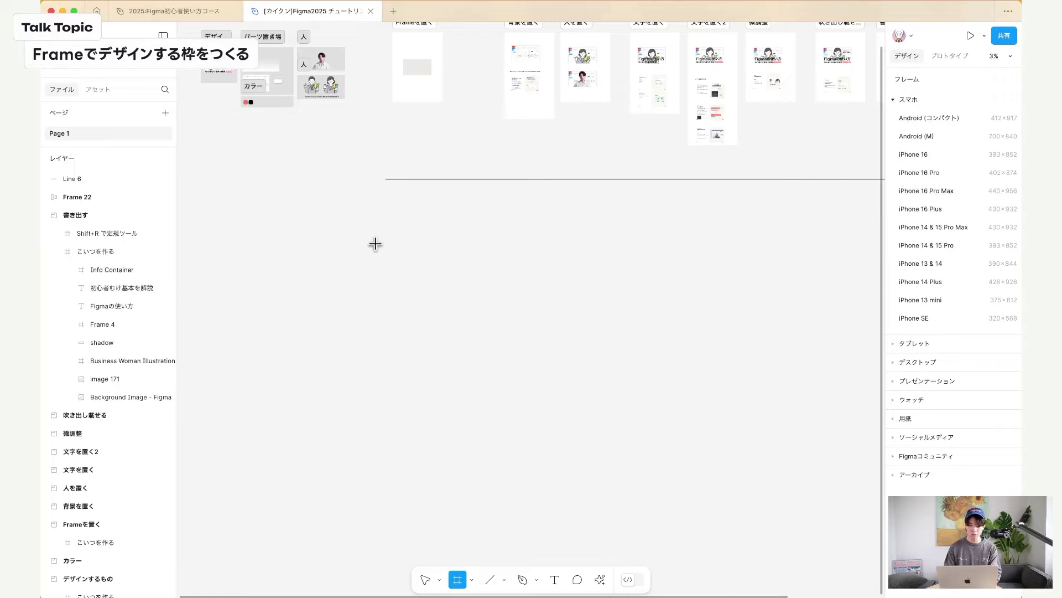
{"action": "left_click_drag", "start_coordinate": [375, 244], "coordinate": [724, 436]}
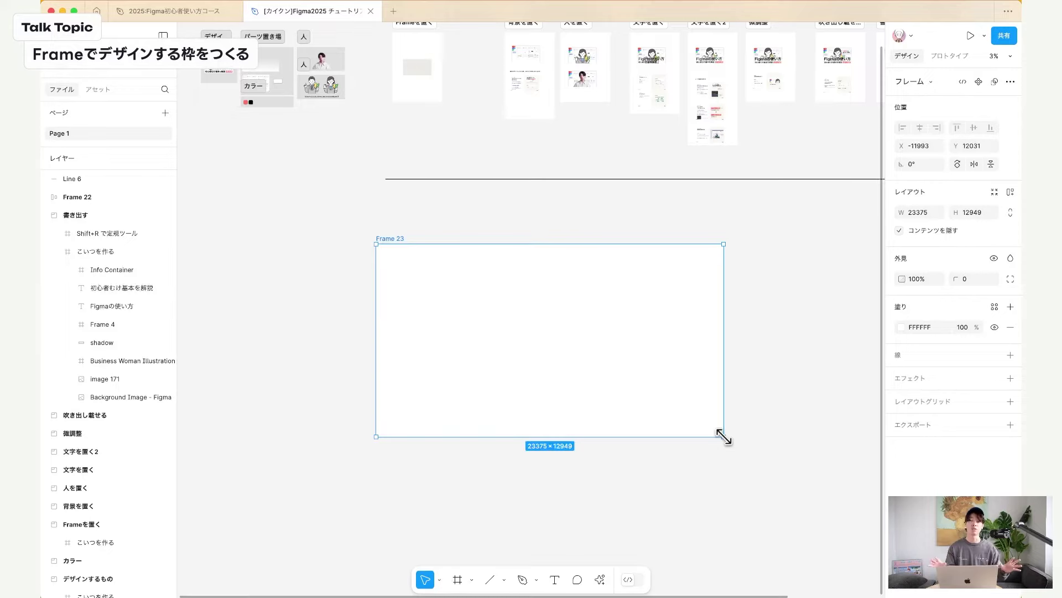
{"action": "left_click_drag", "start_coordinate": [724, 437], "coordinate": [723, 437]}
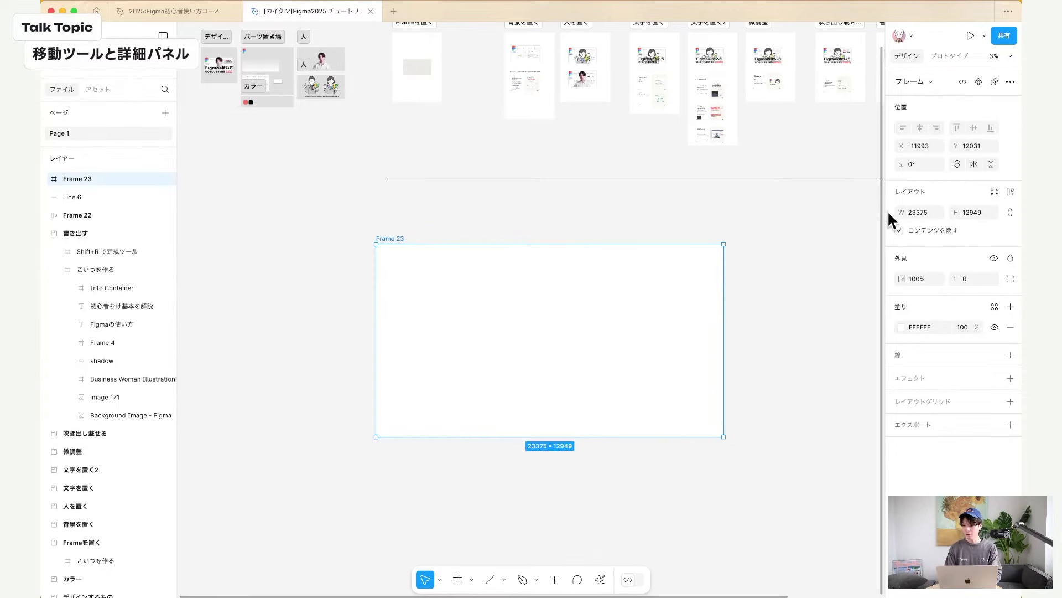
Widen the design properties panel.
{"action": "left_click_drag", "start_coordinate": [885, 213], "coordinate": [747, 218]}
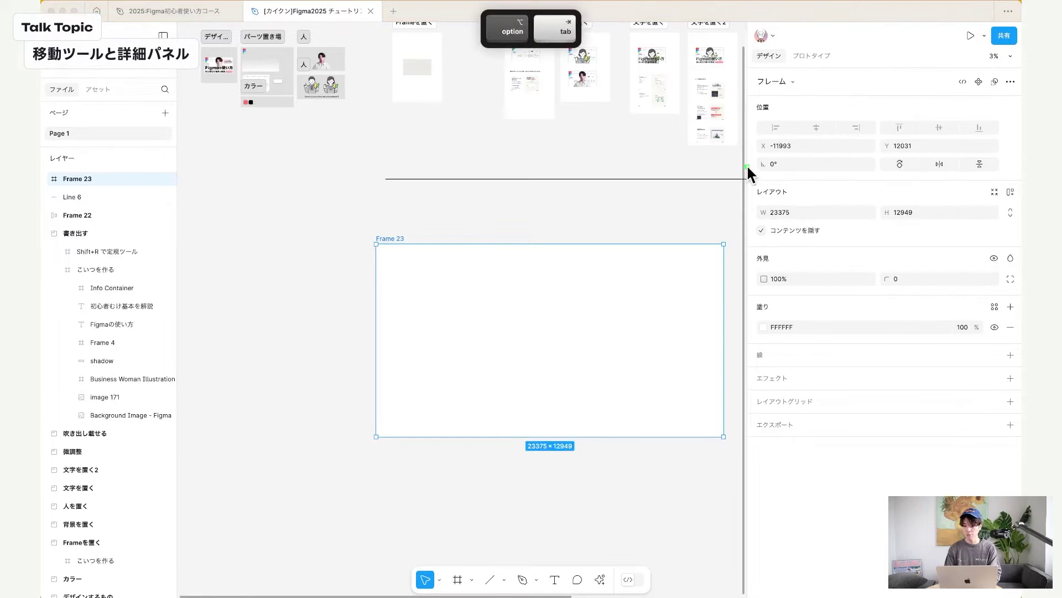
{"action": "mouse_move", "coordinate": [746, 164]}
{"action": "left_mouse_down"}
{"action": "mouse_move", "coordinate": [1021, 158]}
{"action": "mouse_move", "coordinate": [925, 285]}
{"action": "left_mouse_up"}
{"action": "mouse_move", "coordinate": [814, 276]}
{"action": "left_mouse_down"}
{"action": "mouse_move", "coordinate": [741, 222]}
{"action": "mouse_move", "coordinate": [777, 161]}
{"action": "mouse_move", "coordinate": [1004, 208]}
{"action": "left_mouse_up"}
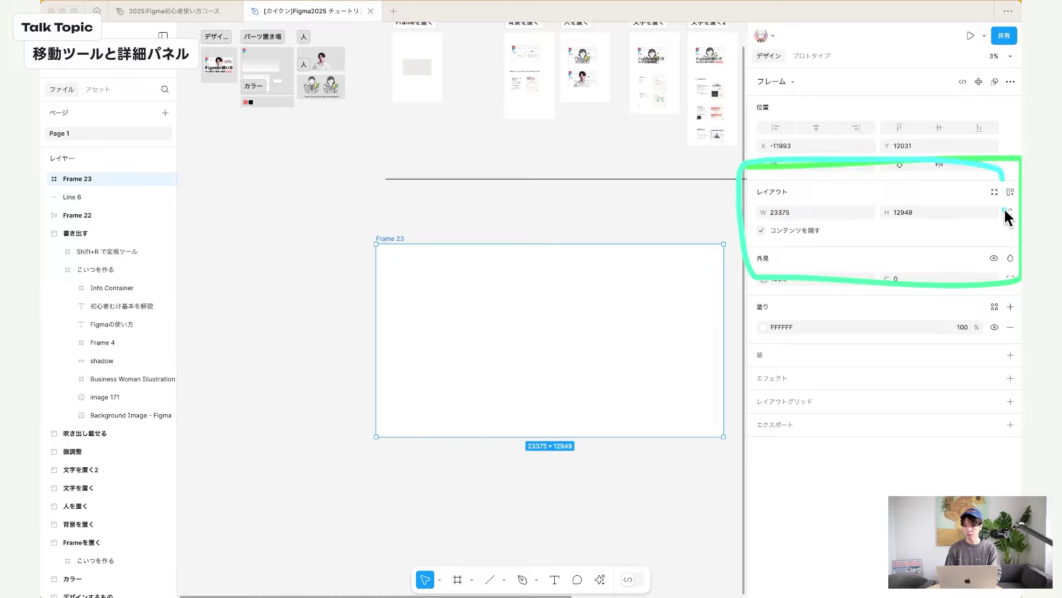
{"action": "left_click_drag", "start_coordinate": [376, 244], "coordinate": [503, 245]}
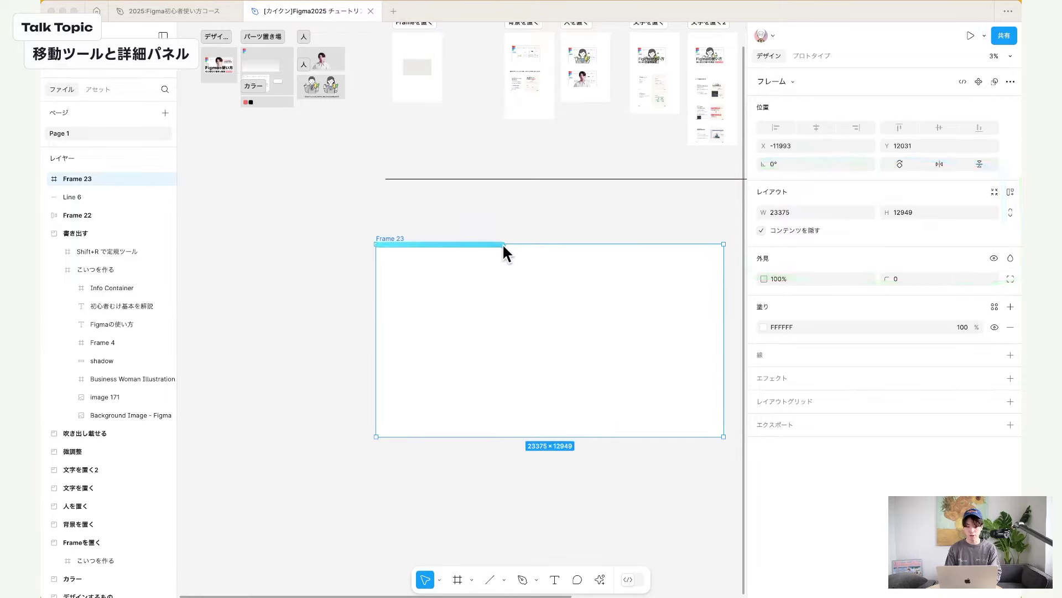
{"action": "mouse_move", "coordinate": [733, 248]}
{"action": "left_mouse_down"}
{"action": "mouse_move", "coordinate": [720, 440]}
{"action": "mouse_move", "coordinate": [473, 424]}
{"action": "left_mouse_up"}
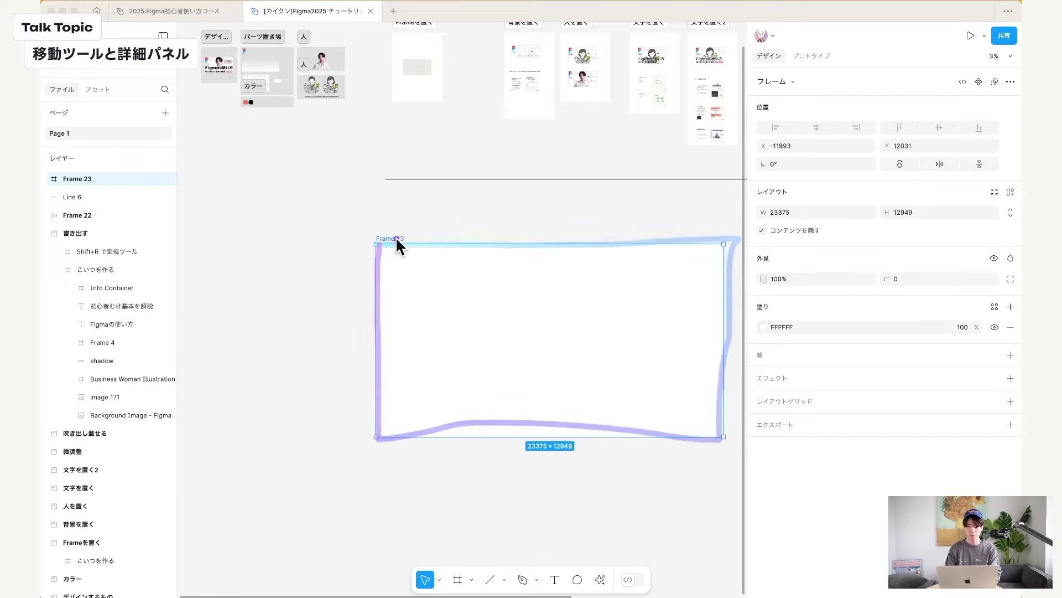
{"action": "mouse_move", "coordinate": [377, 240]}
{"action": "left_mouse_down"}
{"action": "mouse_move", "coordinate": [729, 250]}
{"action": "mouse_move", "coordinate": [745, 465]}
{"action": "mouse_move", "coordinate": [474, 431]}
{"action": "mouse_move", "coordinate": [369, 436]}
{"action": "mouse_move", "coordinate": [360, 201]}
{"action": "left_mouse_up"}
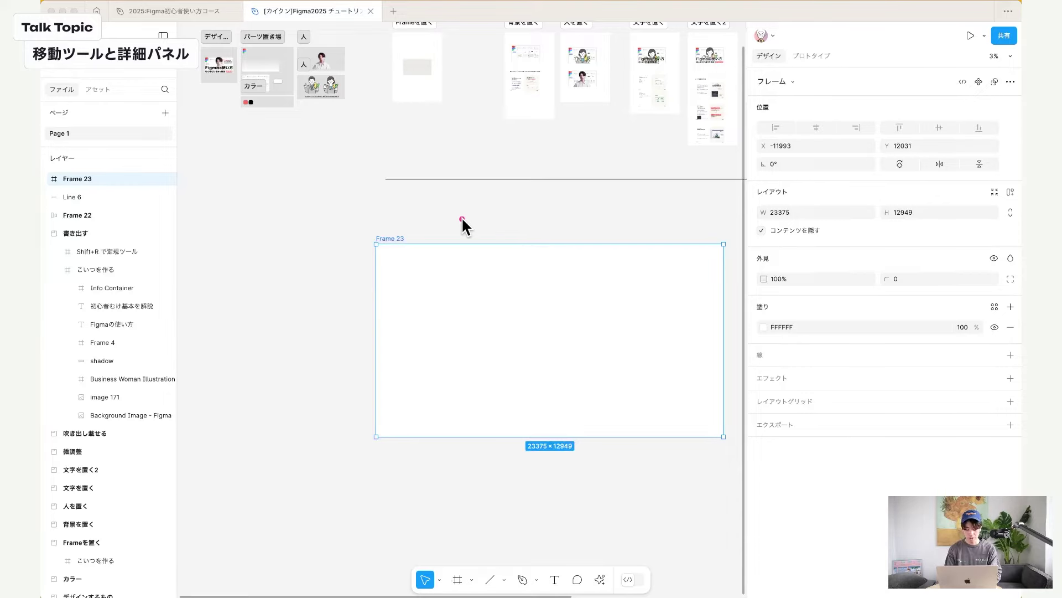
With the Move tool, deselect the new frame and select the 書き出す section to show its properties.
{"action": "key", "text": "v"}
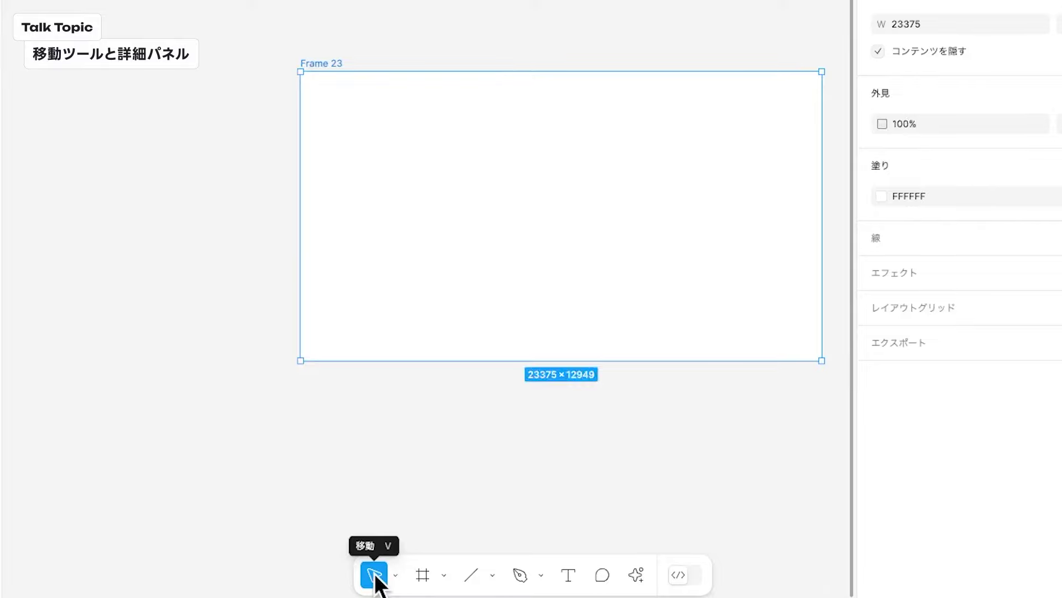
{"action": "key", "text": "v"}
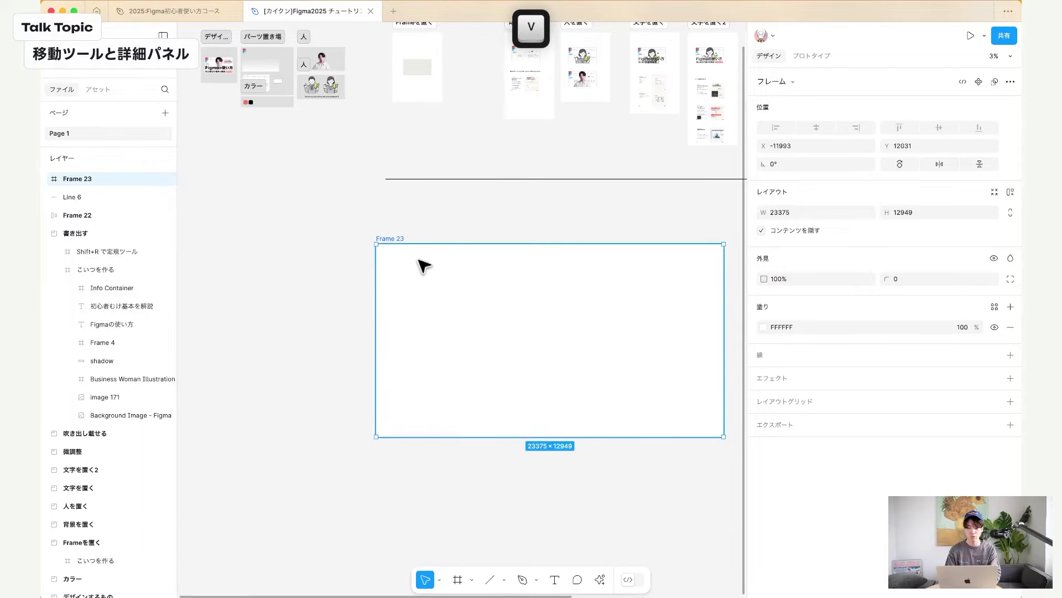
{"action": "left_click", "coordinate": [363, 201]}
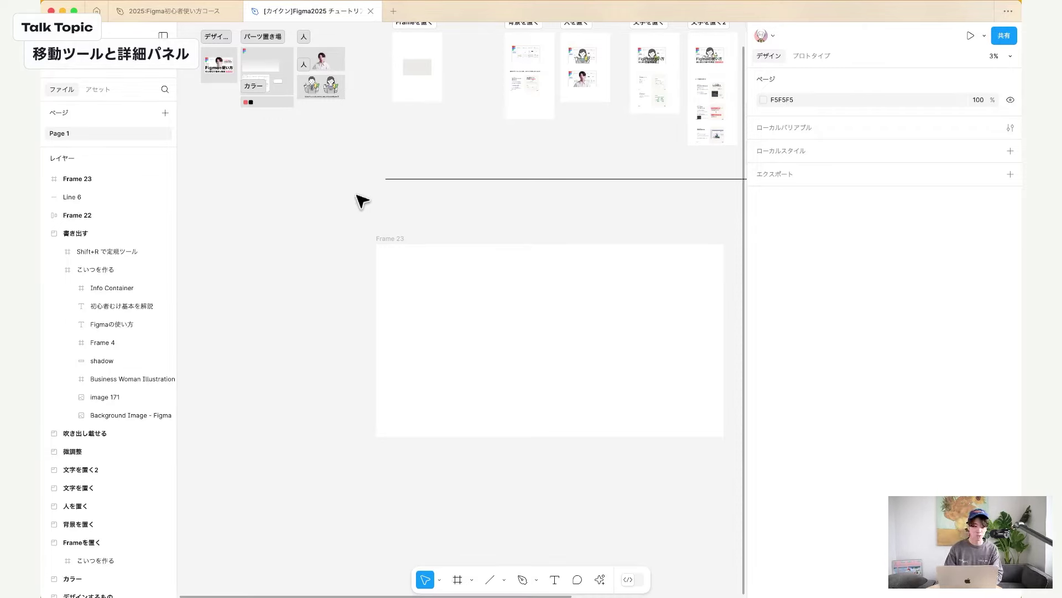
{"action": "left_click", "coordinate": [110, 234]}
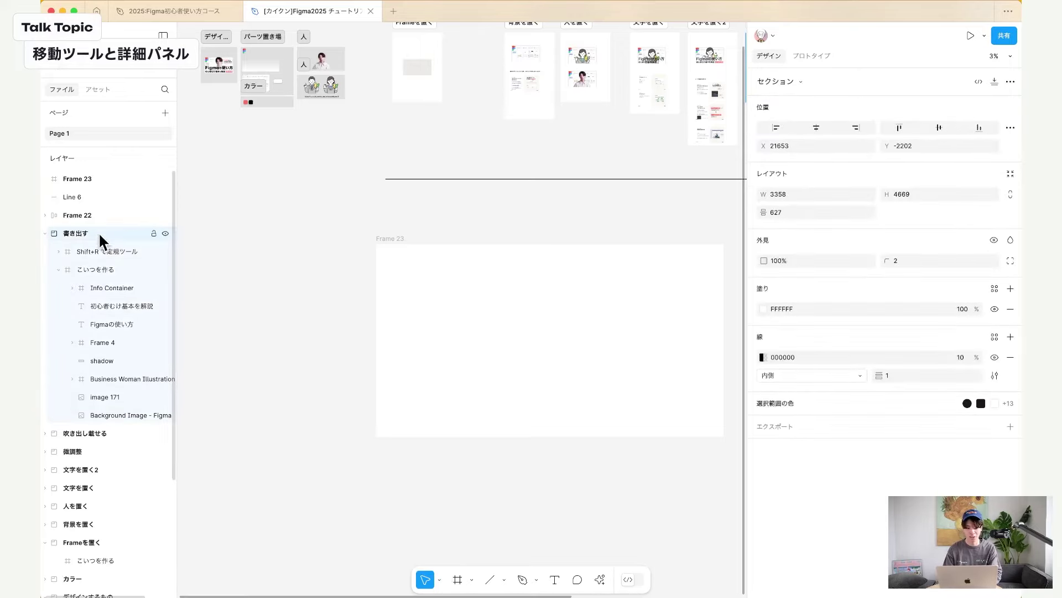
Move the large empty frame to about X -13351, Y 12095 and the dividing line to about X -12931, Y 8021.
{"action": "left_click", "coordinate": [465, 403]}
{"action": "mouse_move", "coordinate": [443, 318]}
{"action": "left_mouse_down"}
{"action": "mouse_move", "coordinate": [308, 317]}
{"action": "mouse_move", "coordinate": [268, 294]}
{"action": "mouse_move", "coordinate": [523, 359]}
{"action": "mouse_move", "coordinate": [427, 319]}
{"action": "left_mouse_up"}
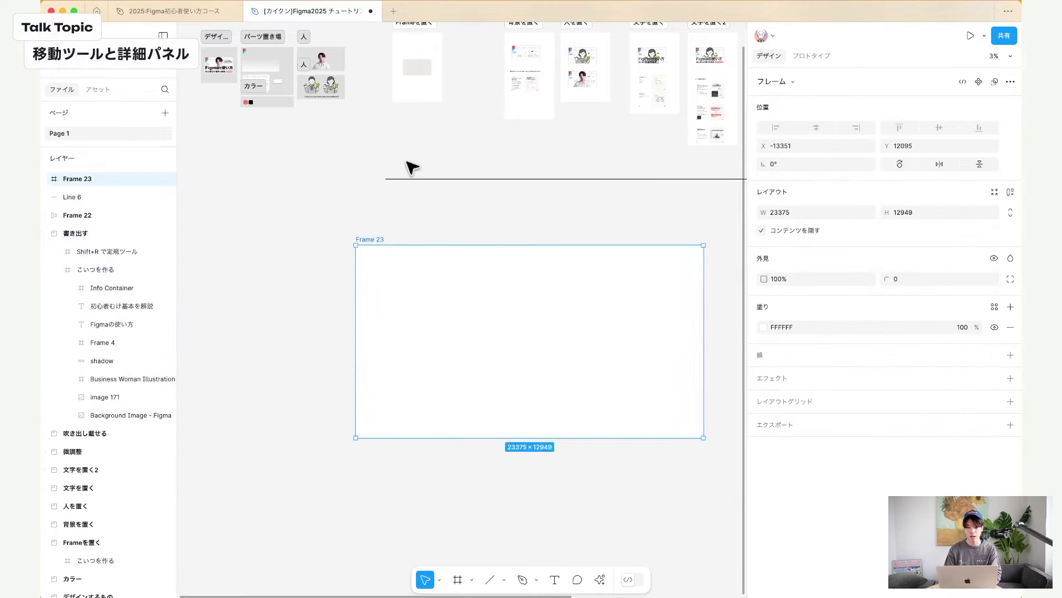
{"action": "left_click", "coordinate": [410, 178]}
{"action": "left_click_drag", "start_coordinate": [424, 184], "coordinate": [400, 190]}
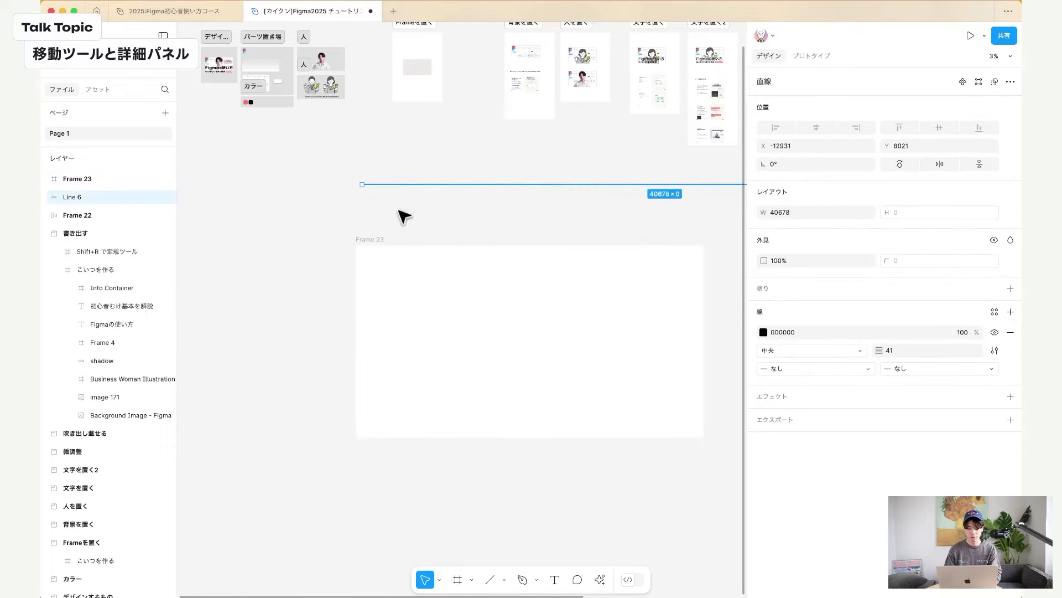
Try placing a 100 × 100 frame inside the large empty frame with the Frame tool, and undo it.
{"action": "left_click", "coordinate": [458, 580]}
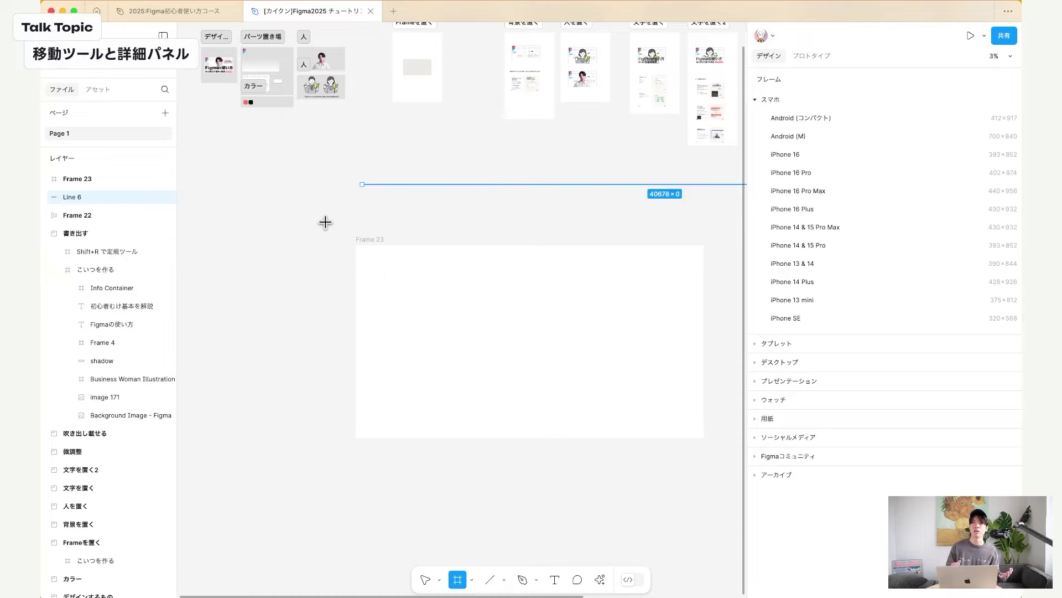
{"action": "key", "text": "Escape"}
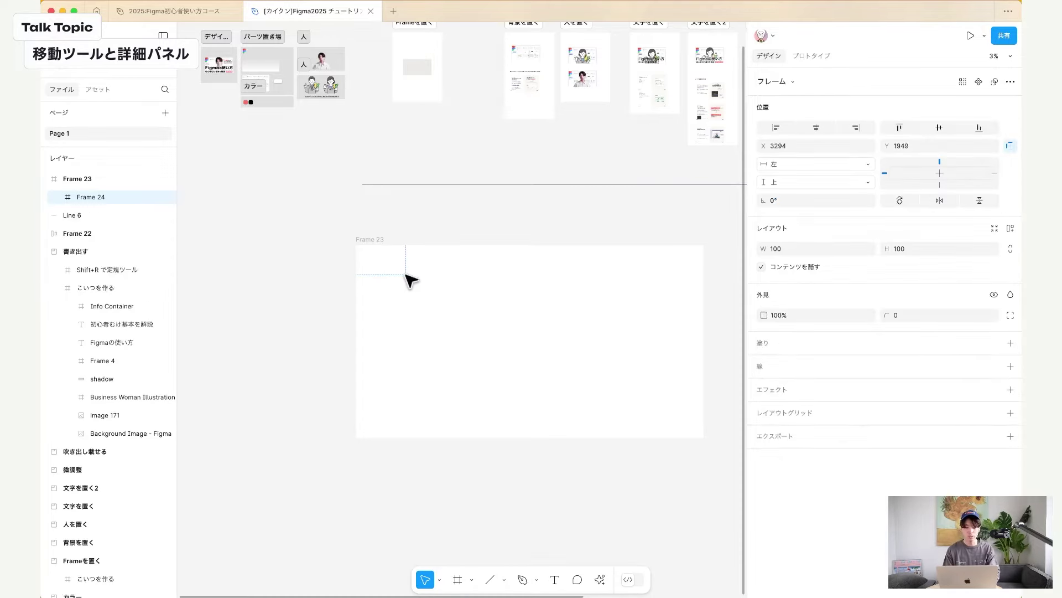
{"action": "key", "text": "super+z"}
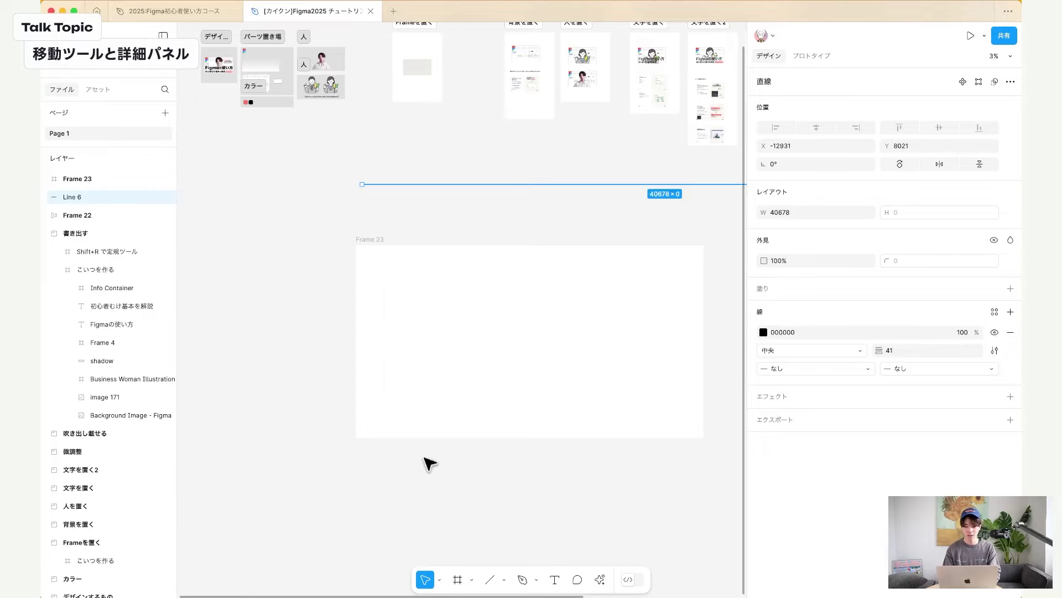
Select the large empty frame below the dividing line to show its properties.
{"action": "left_click", "coordinate": [425, 343]}
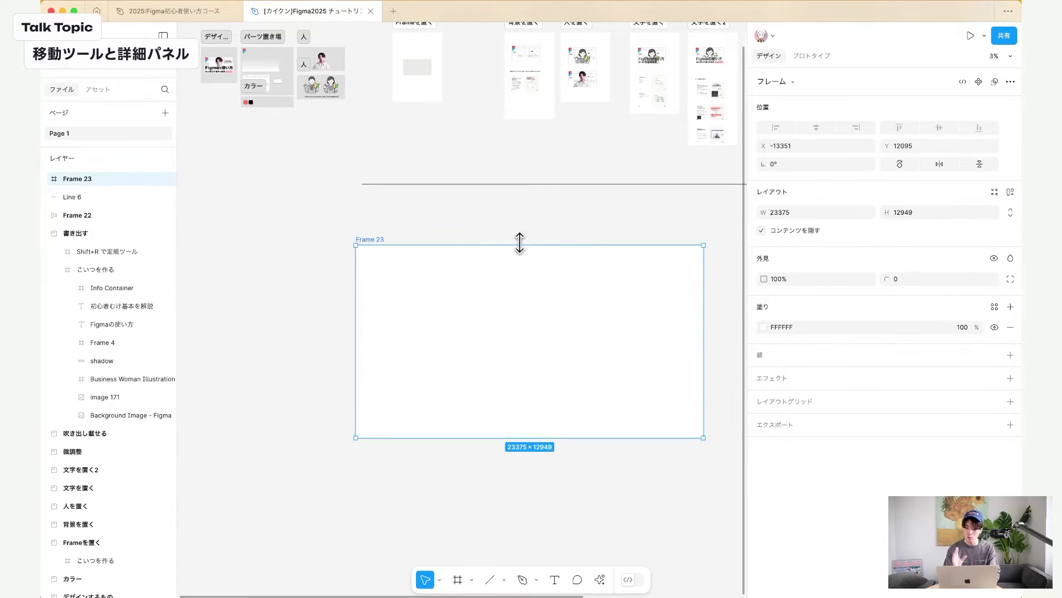
{"action": "key", "text": "alt+Tab"}
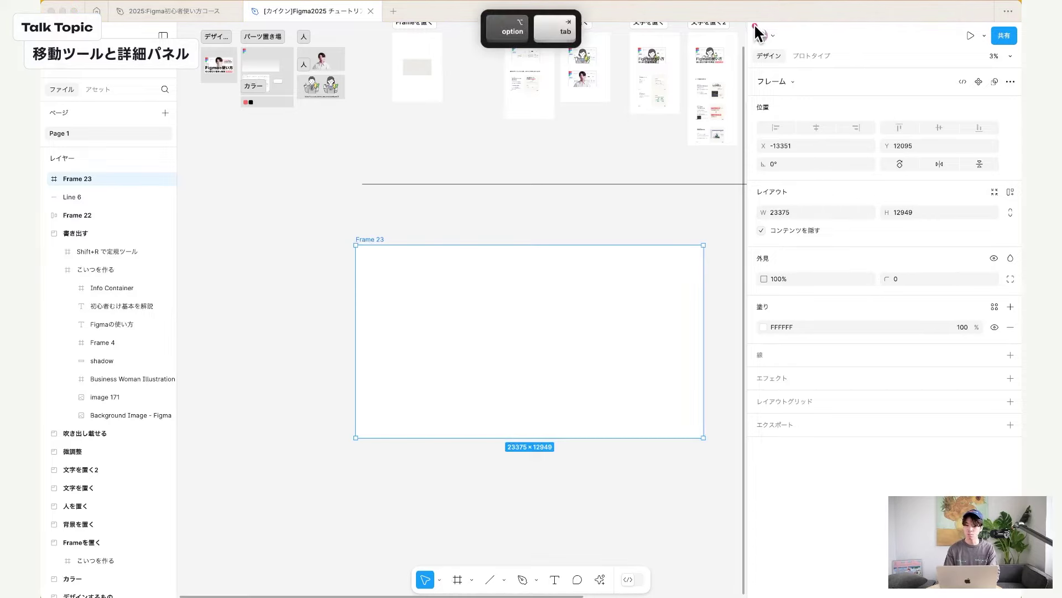
{"action": "mouse_move", "coordinate": [748, 20]}
{"action": "left_mouse_down"}
{"action": "mouse_move", "coordinate": [1015, 5]}
{"action": "mouse_move", "coordinate": [1017, 576]}
{"action": "mouse_move", "coordinate": [770, 597]}
{"action": "mouse_move", "coordinate": [756, 306]}
{"action": "mouse_move", "coordinate": [688, 121]}
{"action": "left_mouse_up"}
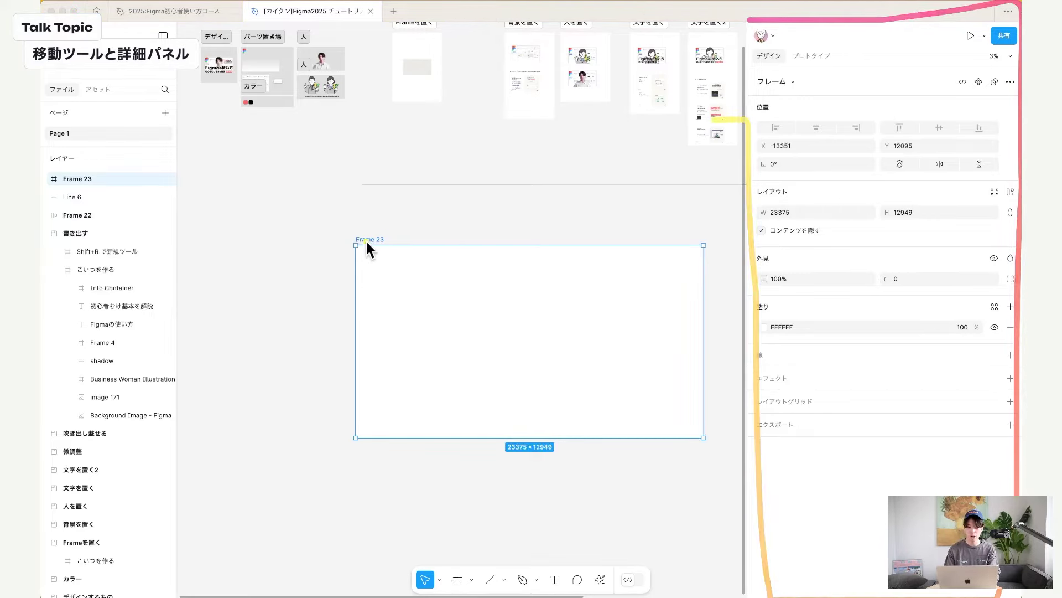
{"action": "mouse_move", "coordinate": [365, 239]}
{"action": "left_mouse_down"}
{"action": "mouse_move", "coordinate": [673, 245]}
{"action": "mouse_move", "coordinate": [719, 420]}
{"action": "mouse_move", "coordinate": [494, 434]}
{"action": "left_mouse_up"}
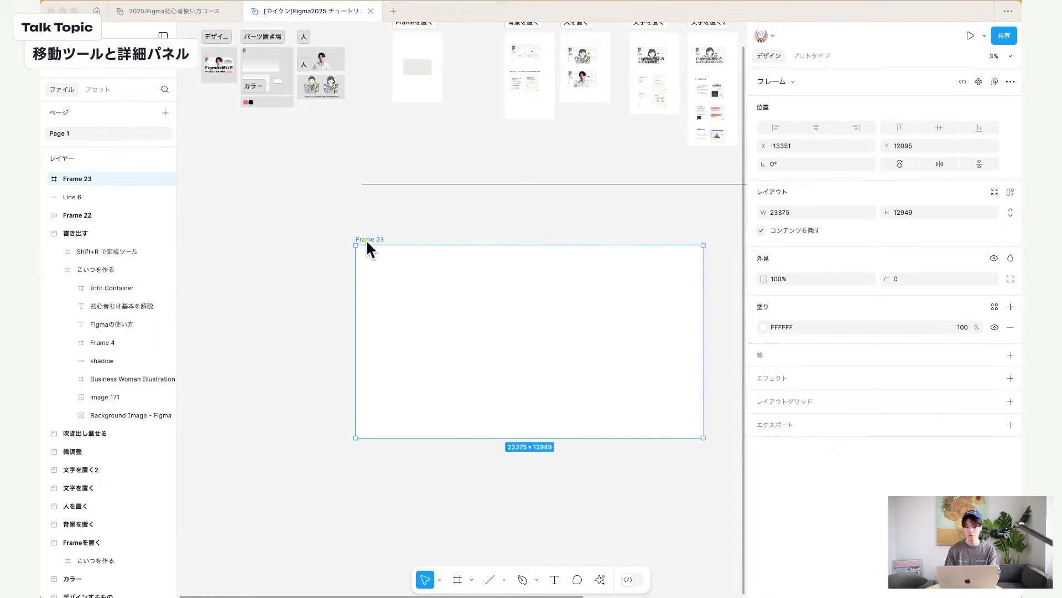
{"action": "mouse_move", "coordinate": [390, 241]}
{"action": "left_mouse_down"}
{"action": "mouse_move", "coordinate": [360, 259]}
{"action": "mouse_move", "coordinate": [397, 219]}
{"action": "mouse_move", "coordinate": [332, 325]}
{"action": "left_mouse_up"}
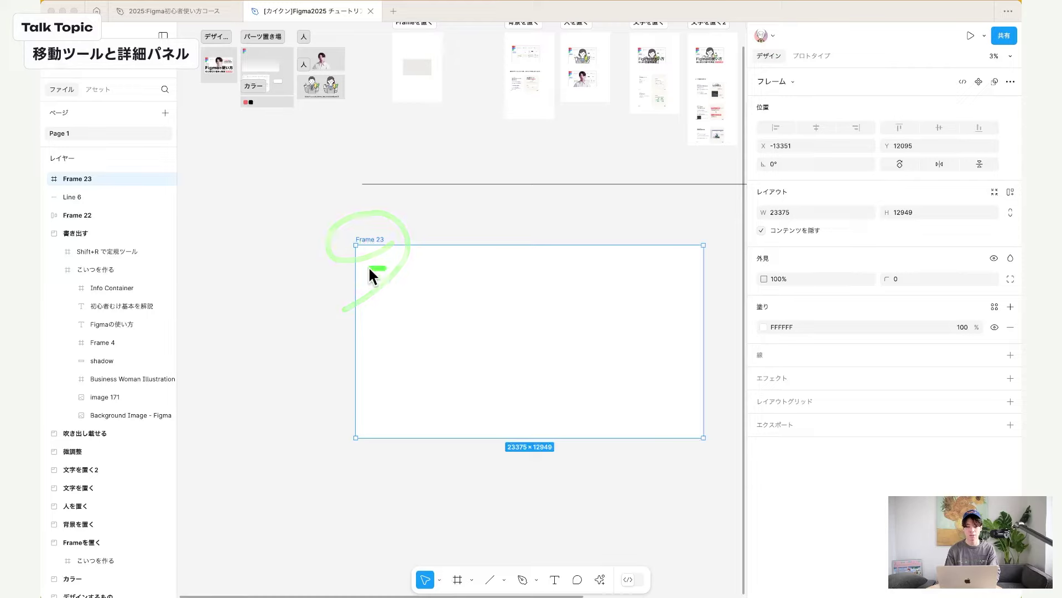
{"action": "left_click_drag", "start_coordinate": [386, 267], "coordinate": [390, 330]}
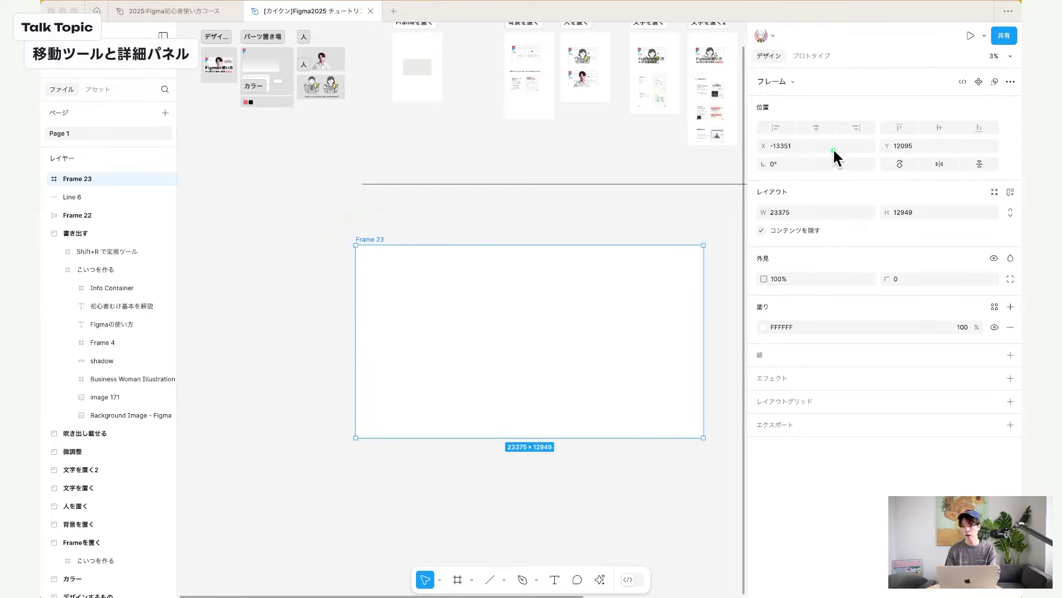
{"action": "mouse_move", "coordinate": [750, 92]}
{"action": "left_mouse_down"}
{"action": "mouse_move", "coordinate": [1018, 93]}
{"action": "mouse_move", "coordinate": [1017, 188]}
{"action": "left_mouse_up"}
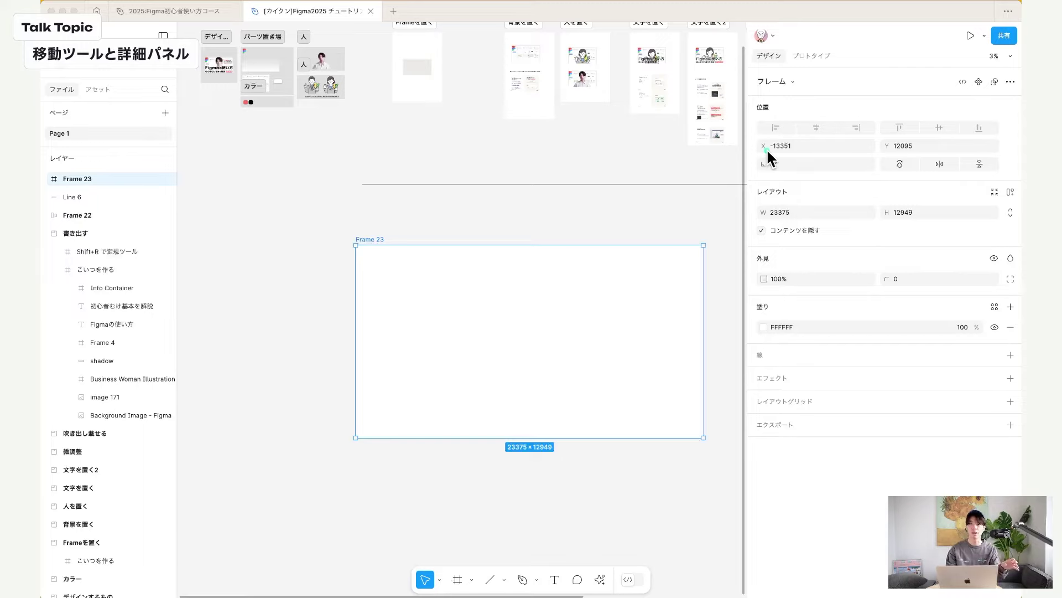
{"action": "left_click_drag", "start_coordinate": [776, 161], "coordinate": [832, 135]}
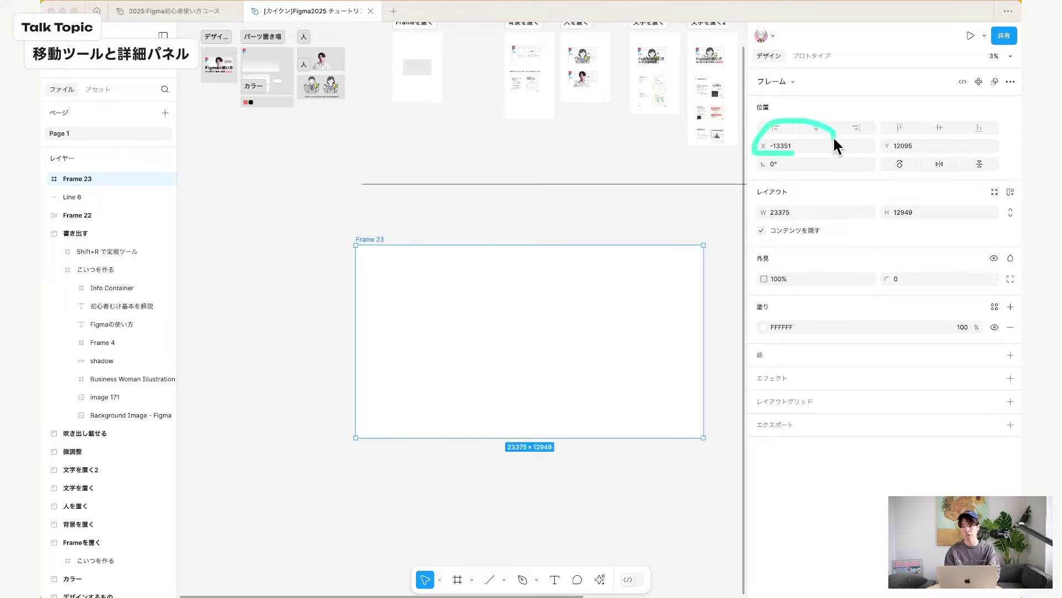
{"action": "mouse_move", "coordinate": [935, 159]}
{"action": "left_mouse_down"}
{"action": "mouse_move", "coordinate": [878, 155]}
{"action": "mouse_move", "coordinate": [961, 129]}
{"action": "mouse_move", "coordinate": [865, 159]}
{"action": "left_mouse_up"}
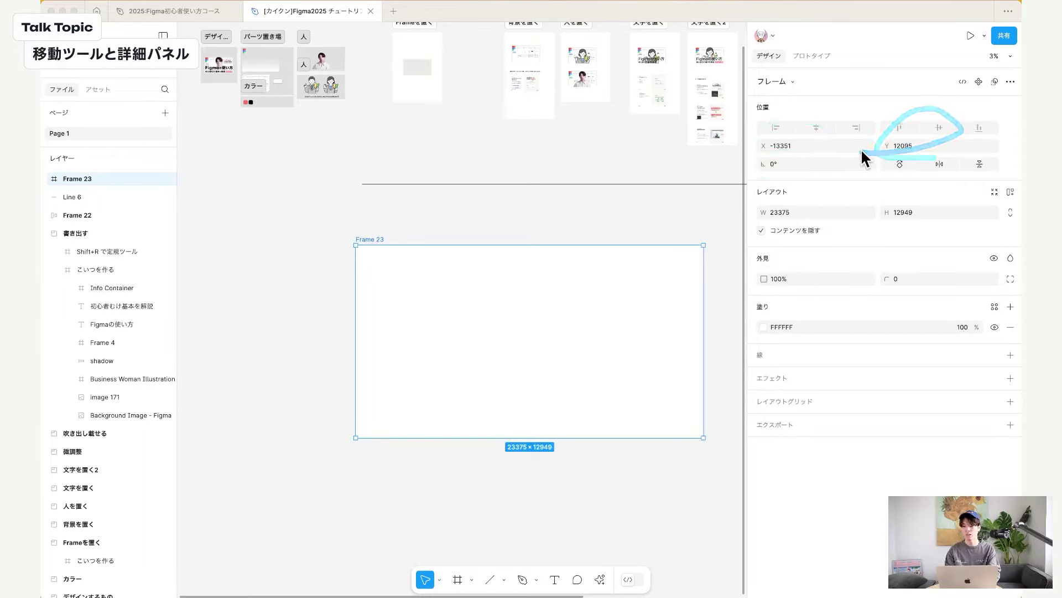
{"action": "mouse_move", "coordinate": [759, 102]}
{"action": "left_mouse_down"}
{"action": "mouse_move", "coordinate": [957, 96]}
{"action": "mouse_move", "coordinate": [1019, 187]}
{"action": "mouse_move", "coordinate": [834, 207]}
{"action": "left_mouse_up"}
{"action": "mouse_move", "coordinate": [784, 163]}
{"action": "left_mouse_down"}
{"action": "mouse_move", "coordinate": [802, 160]}
{"action": "mouse_move", "coordinate": [751, 182]}
{"action": "mouse_move", "coordinate": [902, 182]}
{"action": "mouse_move", "coordinate": [1017, 209]}
{"action": "mouse_move", "coordinate": [1020, 377]}
{"action": "left_mouse_up"}
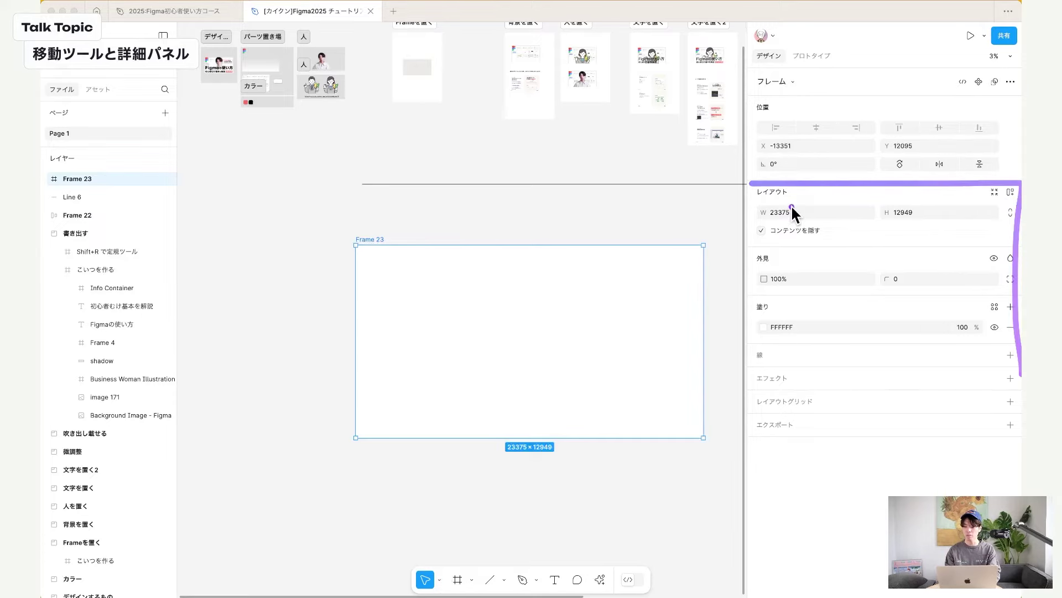
{"action": "mouse_move", "coordinate": [791, 205]}
{"action": "left_mouse_down"}
{"action": "mouse_move", "coordinate": [812, 179]}
{"action": "mouse_move", "coordinate": [809, 212]}
{"action": "left_mouse_up"}
{"action": "mouse_move", "coordinate": [775, 264]}
{"action": "left_mouse_down"}
{"action": "mouse_move", "coordinate": [740, 268]}
{"action": "mouse_move", "coordinate": [778, 245]}
{"action": "mouse_move", "coordinate": [771, 274]}
{"action": "left_mouse_up"}
{"action": "mouse_move", "coordinate": [773, 314]}
{"action": "left_mouse_down"}
{"action": "mouse_move", "coordinate": [730, 336]}
{"action": "mouse_move", "coordinate": [758, 290]}
{"action": "left_mouse_up"}
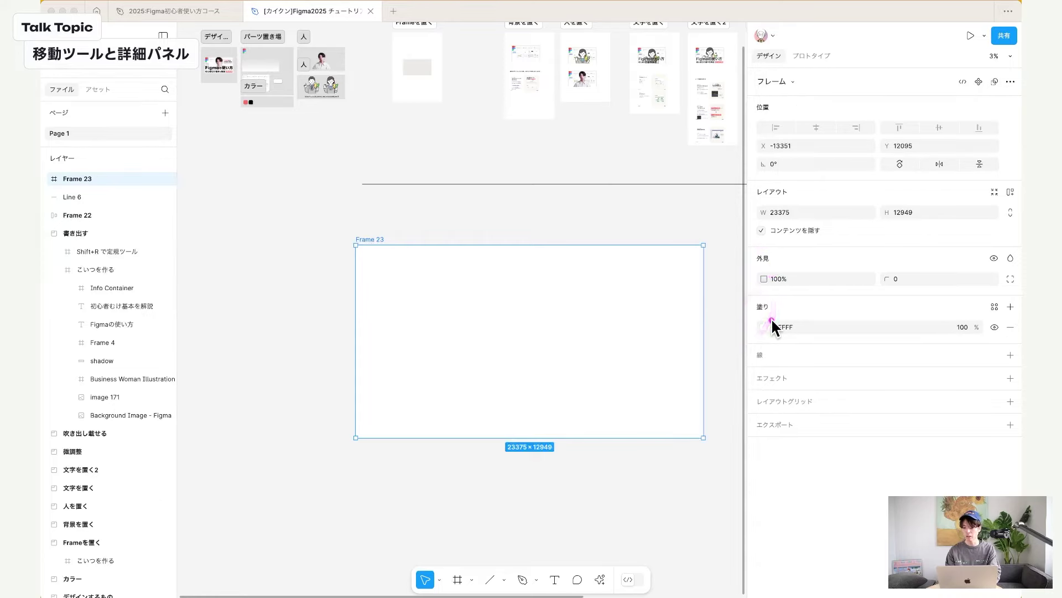
{"action": "left_click_drag", "start_coordinate": [782, 253], "coordinate": [783, 255]}
{"action": "mouse_move", "coordinate": [365, 255]}
{"action": "left_mouse_down"}
{"action": "mouse_move", "coordinate": [578, 255]}
{"action": "mouse_move", "coordinate": [697, 337]}
{"action": "mouse_move", "coordinate": [567, 439]}
{"action": "mouse_move", "coordinate": [343, 299]}
{"action": "left_mouse_up"}
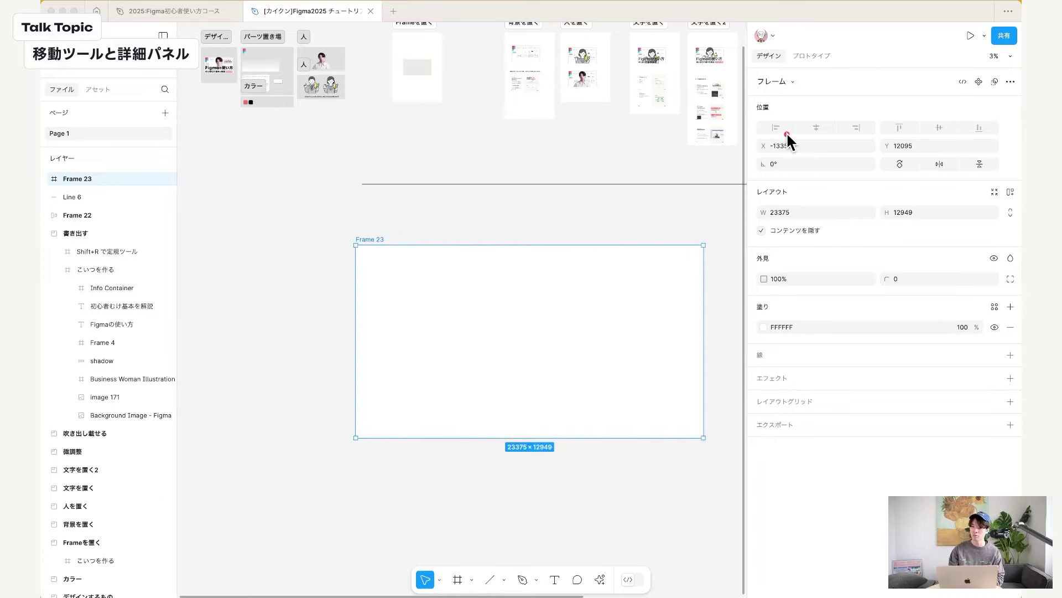
{"action": "mouse_move", "coordinate": [783, 53]}
{"action": "left_mouse_down"}
{"action": "mouse_move", "coordinate": [979, 225]}
{"action": "mouse_move", "coordinate": [1019, 458]}
{"action": "mouse_move", "coordinate": [770, 506]}
{"action": "mouse_move", "coordinate": [799, 141]}
{"action": "left_mouse_up"}
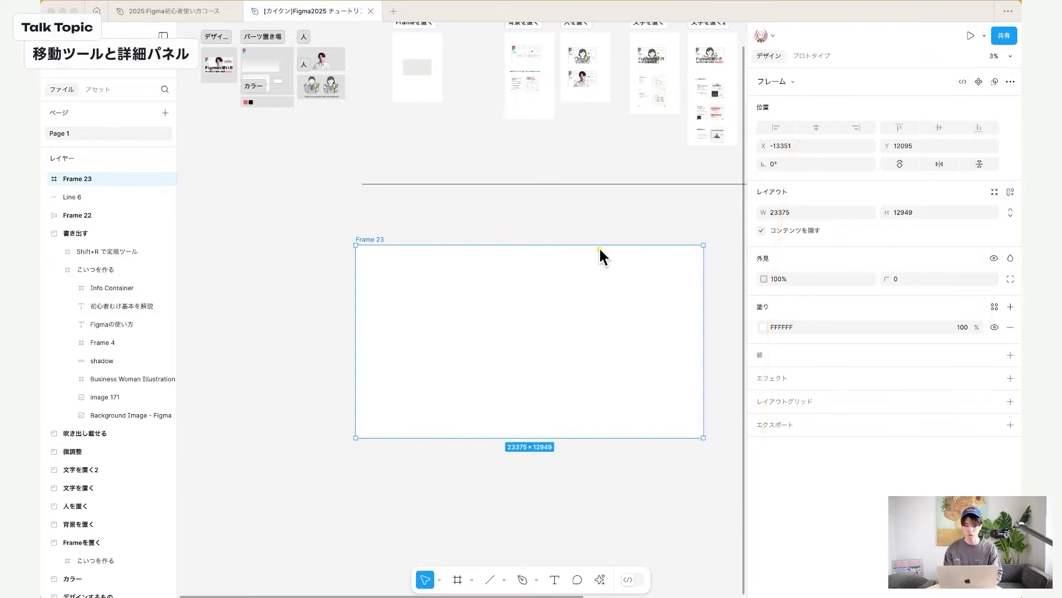
{"action": "key", "text": "alt+Tab"}
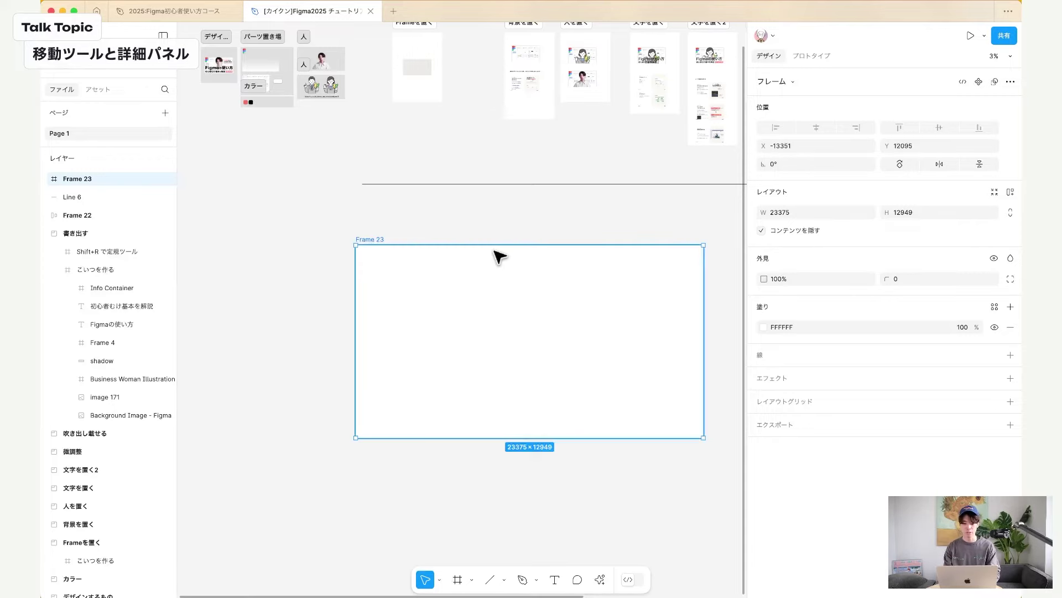
Select the dividing line and the large frame in turn to compare the line's stroke properties with the frame's fill.
{"action": "left_click", "coordinate": [405, 184]}
{"action": "scroll", "coordinate": [405, 184], "scroll_direction": "up", "scroll_amount": 2}
{"action": "scroll", "coordinate": [405, 185], "scroll_direction": "right", "scroll_amount": 2}
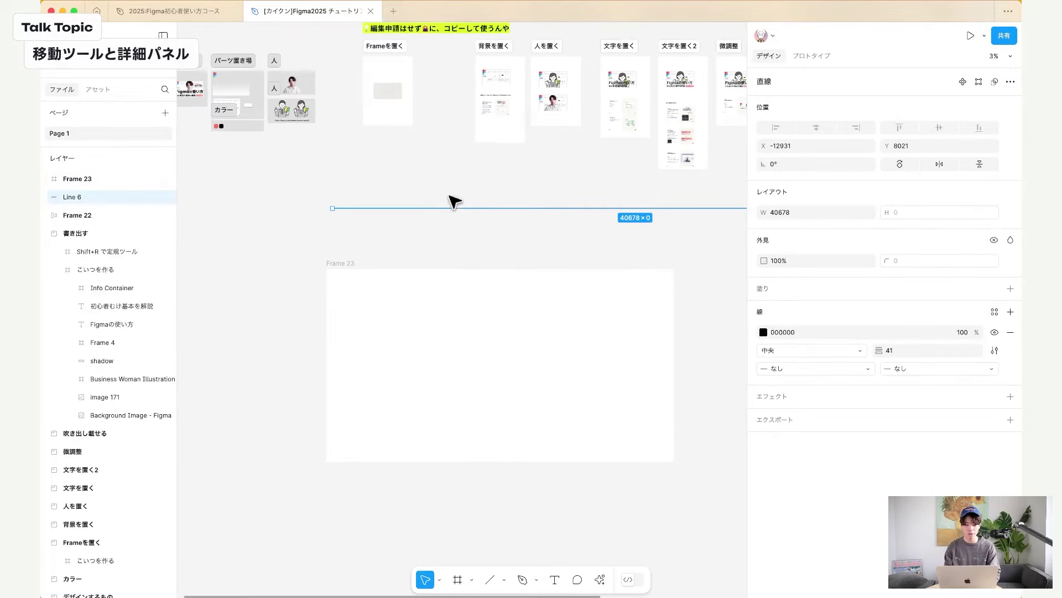
{"action": "scroll", "coordinate": [374, 216], "scroll_direction": "up", "scroll_amount": 5}
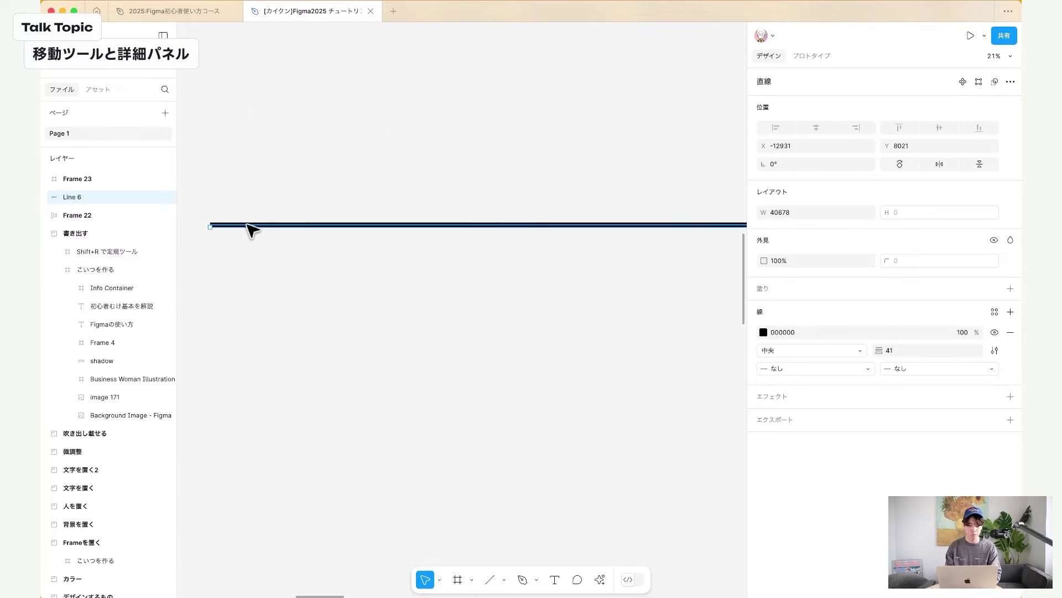
{"action": "scroll", "coordinate": [261, 232], "scroll_direction": "down", "scroll_amount": 5}
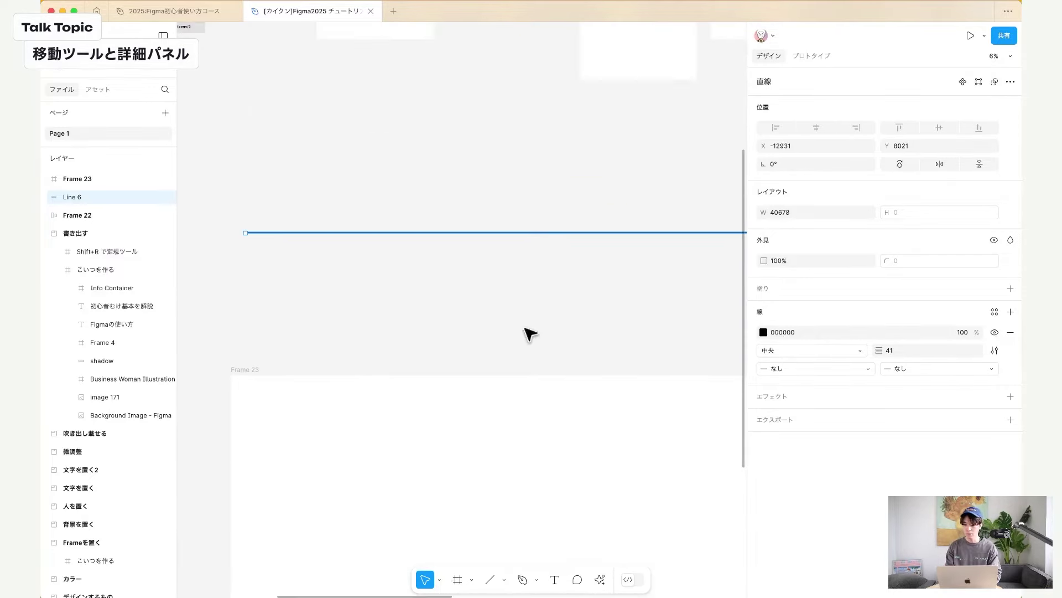
{"action": "scroll", "coordinate": [527, 332], "scroll_direction": "down", "scroll_amount": 1}
{"action": "scroll", "coordinate": [526, 332], "scroll_direction": "right", "scroll_amount": 1}
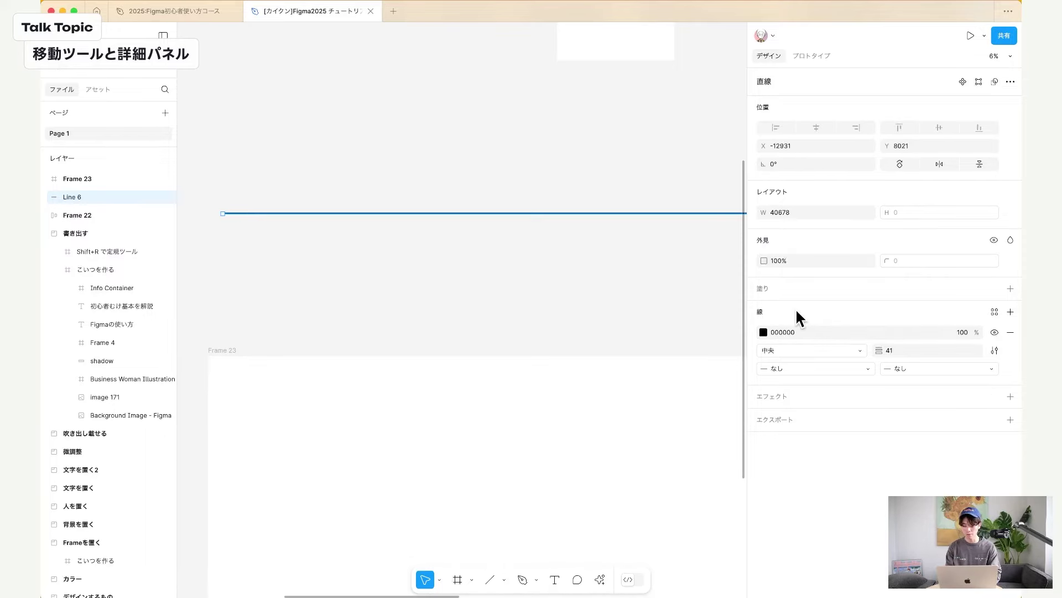
{"action": "left_click", "coordinate": [557, 398]}
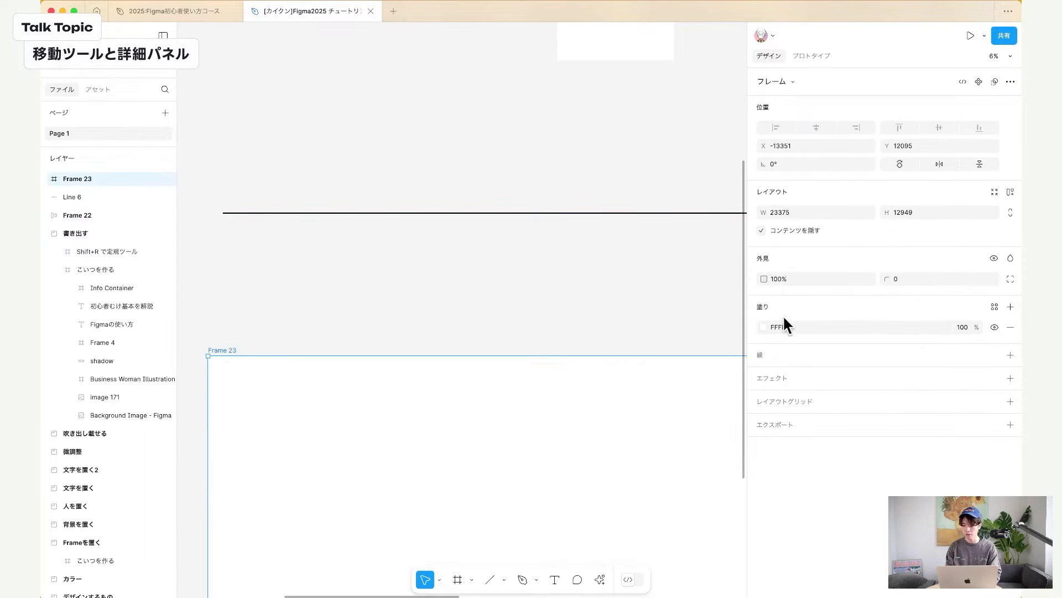
{"action": "left_click", "coordinate": [782, 327]}
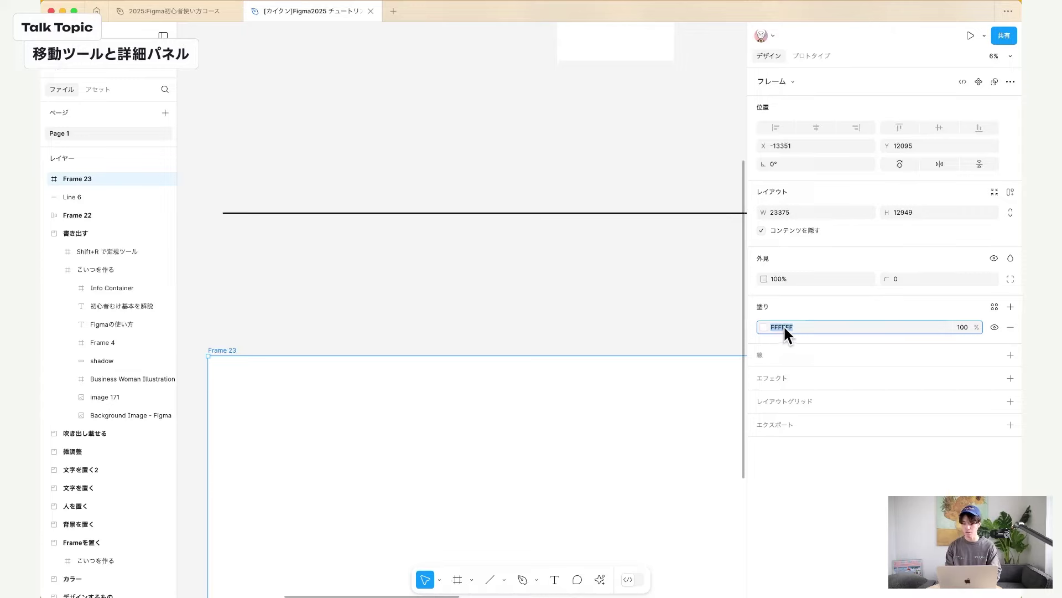
Set the dividing line's stroke thickness to 81 and deselect it.
{"action": "left_click", "coordinate": [581, 213]}
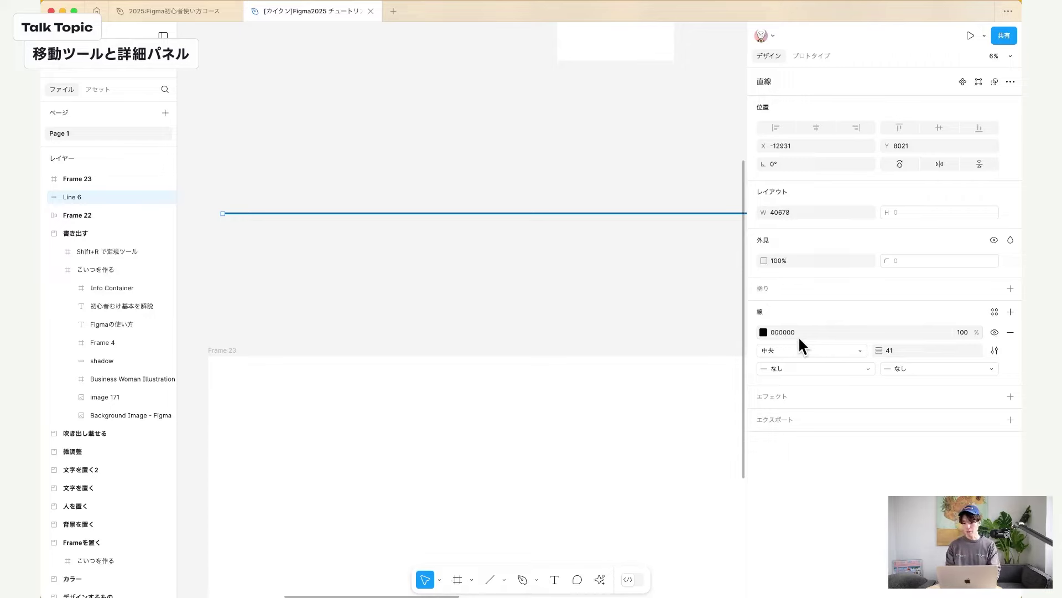
{"action": "left_click", "coordinate": [895, 350]}
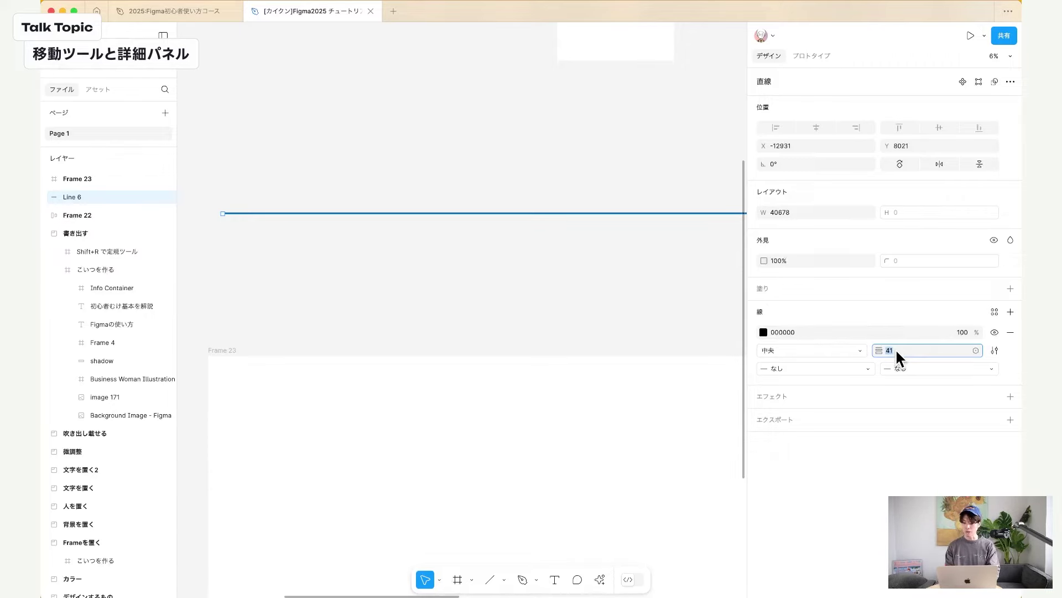
{"action": "scroll", "coordinate": [690, 189], "scroll_direction": "up", "scroll_amount": 5}
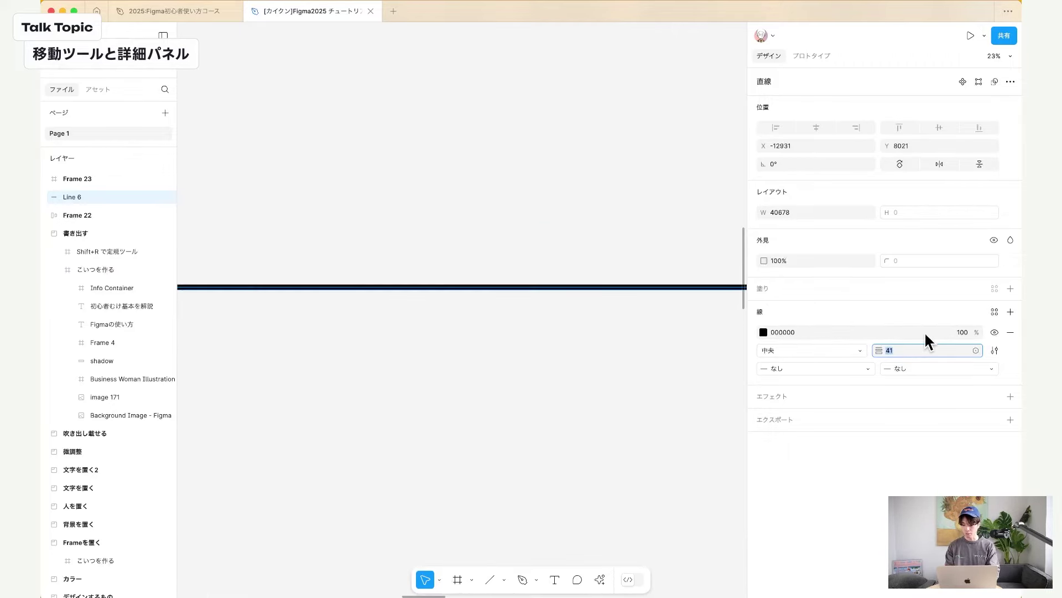
{"action": "key", "text": "shift+Down"}
{"action": "key", "text": "shift+Down"}
{"action": "key", "text": "shift+Down"}
{"action": "key", "text": "shift+Down"}
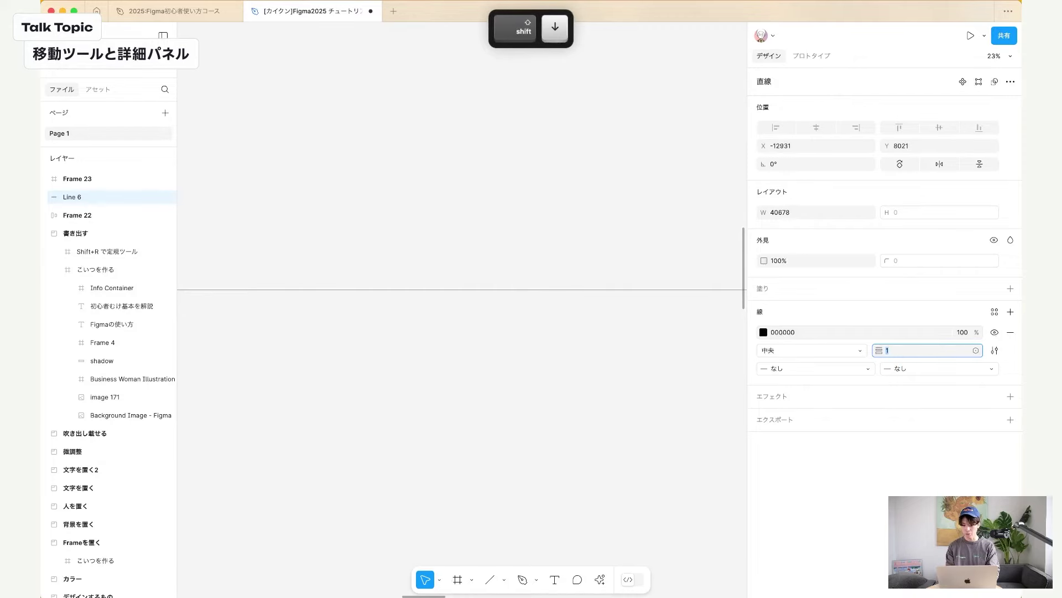
{"action": "key", "text": "shift+Up"}
{"action": "key", "text": "shift+Up"}
{"action": "key", "text": "shift+Up"}
{"action": "key", "text": "shift+Up"}
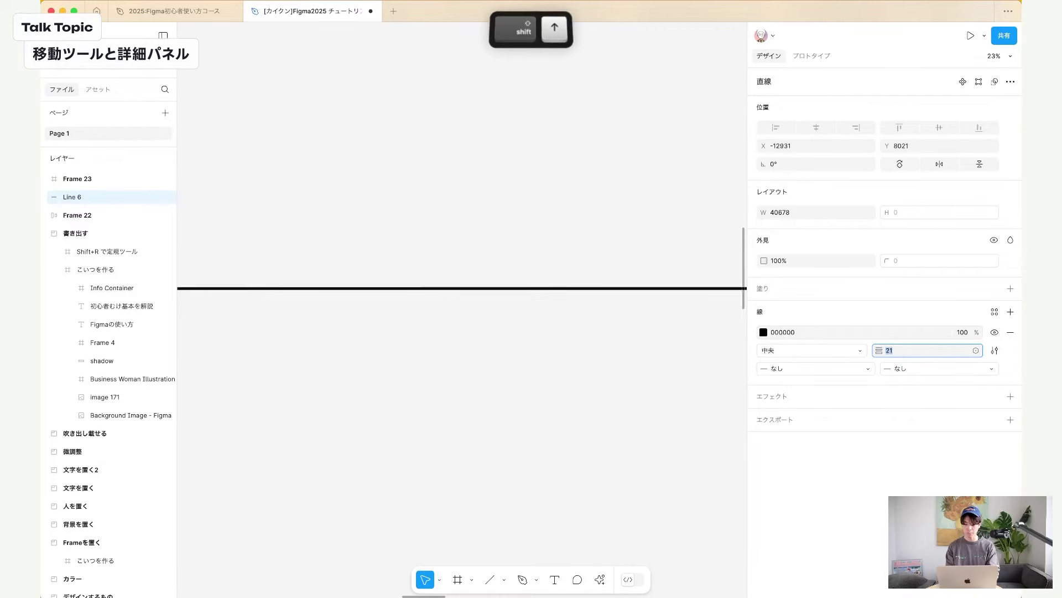
{"action": "key", "text": "shift+Up"}
{"action": "key", "text": "shift+Up"}
{"action": "key", "text": "shift+Up"}
{"action": "key", "text": "shift+Up"}
{"action": "key", "text": "shift+Up"}
{"action": "key", "text": "shift+Up"}
{"action": "key", "text": "shift+Up"}
{"action": "key", "text": "shift+Up"}
{"action": "key", "text": "shift+Up"}
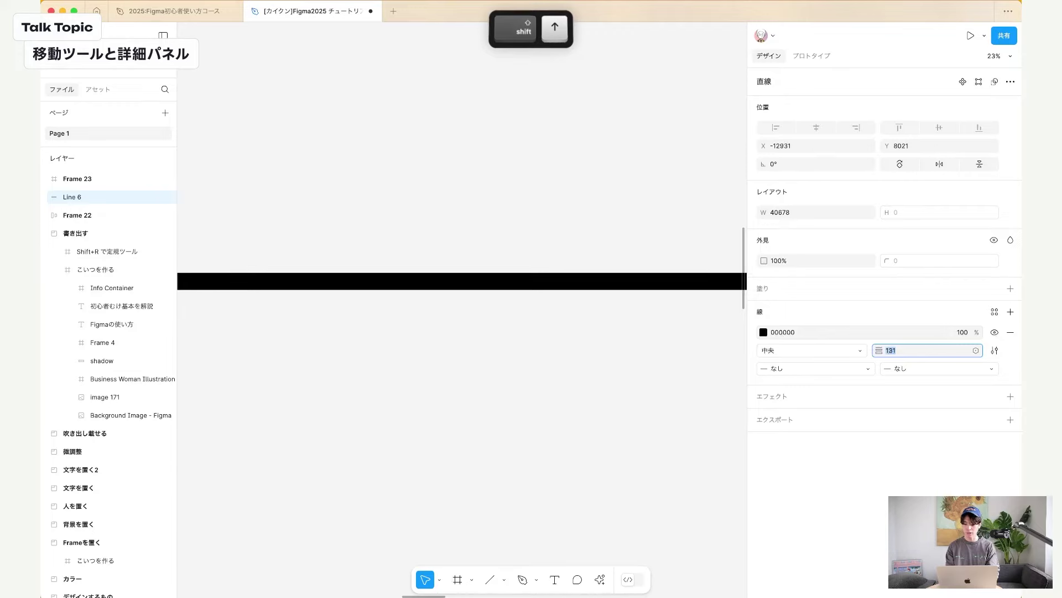
{"action": "key", "text": "shift+Down"}
{"action": "key", "text": "shift+Down"}
{"action": "key", "text": "shift+Down"}
{"action": "key", "text": "shift+Down"}
{"action": "key", "text": "shift+Down"}
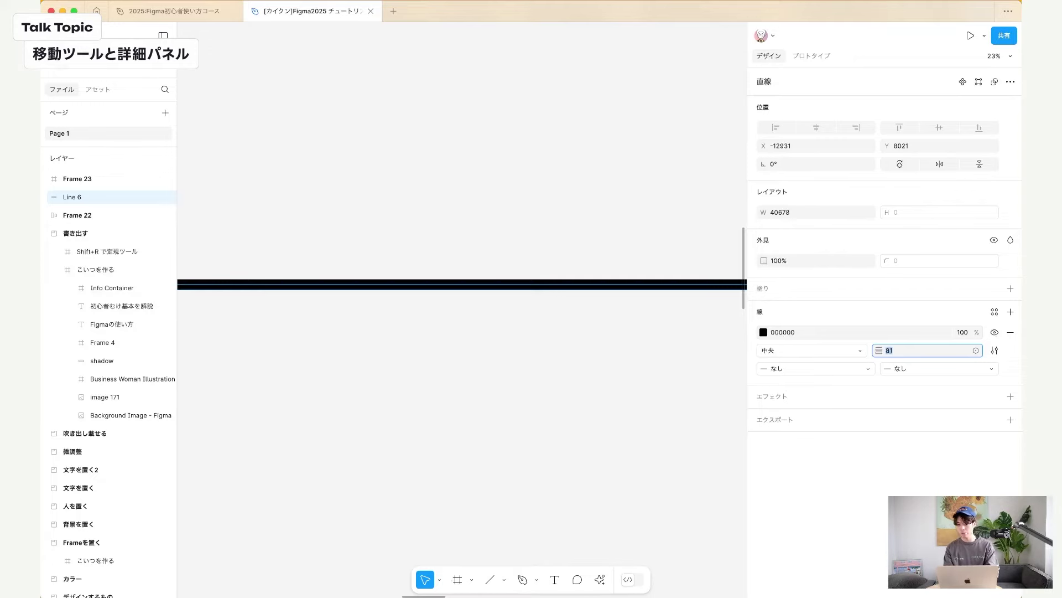
{"action": "left_click", "coordinate": [434, 230]}
{"action": "scroll", "coordinate": [434, 230], "scroll_direction": "down", "scroll_amount": 10}
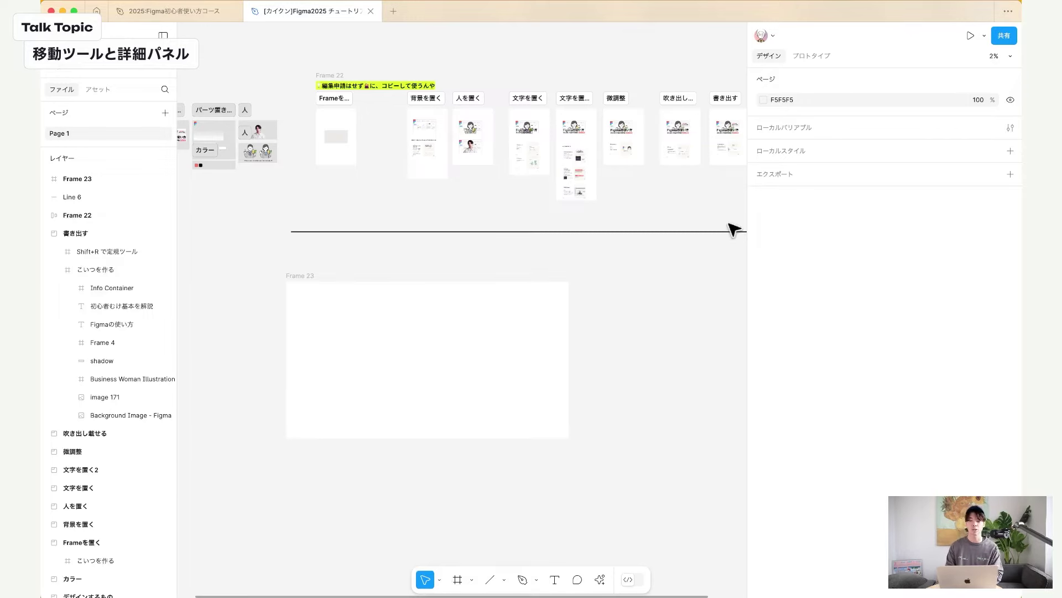
Select the large frame, and the こいつを作る frame in the Frameを置く section, to check their width and height.
{"action": "left_click", "coordinate": [384, 351]}
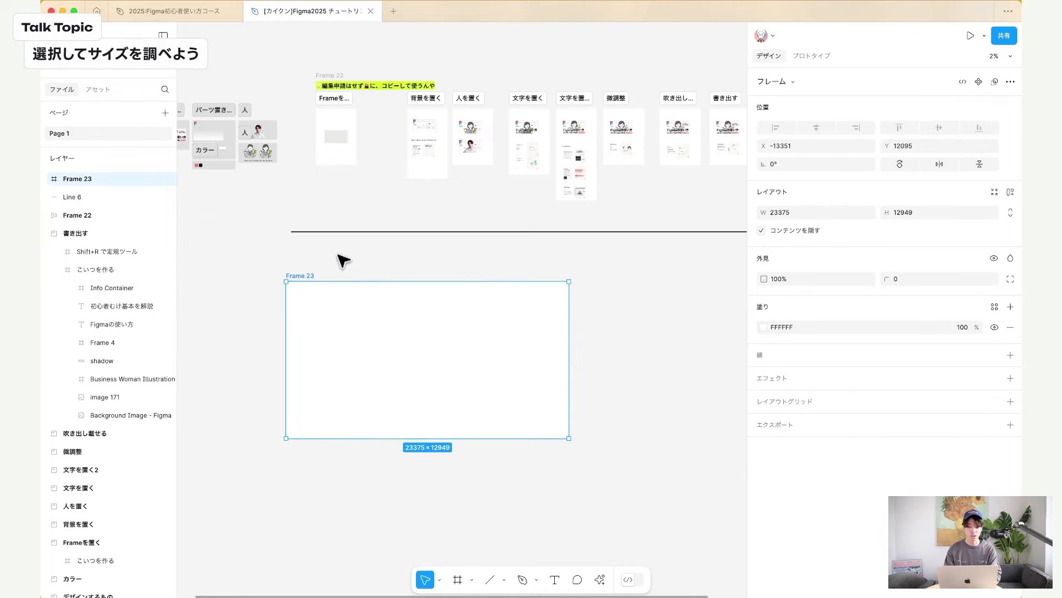
{"action": "scroll", "coordinate": [344, 260], "scroll_direction": "left", "scroll_amount": 3}
{"action": "scroll", "coordinate": [344, 261], "scroll_direction": "up", "scroll_amount": 1}
{"action": "left_click", "coordinate": [446, 184]}
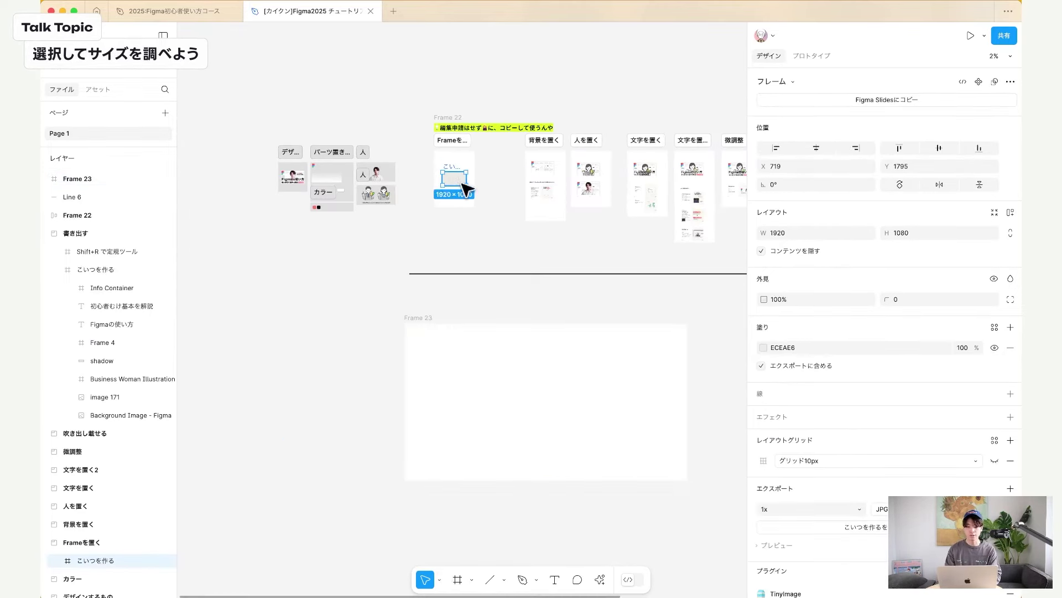
Examine the width and height of the こいつを作る frame in its layout properties.
{"action": "scroll", "coordinate": [446, 188], "scroll_direction": "up", "scroll_amount": 10}
{"action": "scroll", "coordinate": [514, 189], "scroll_direction": "up", "scroll_amount": 1}
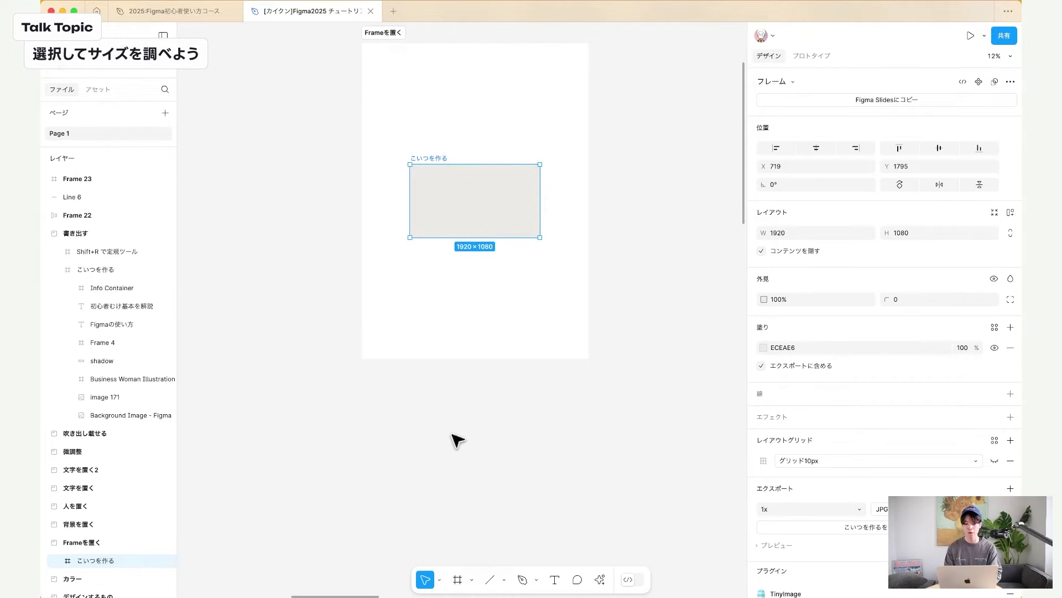
{"action": "key", "text": "v"}
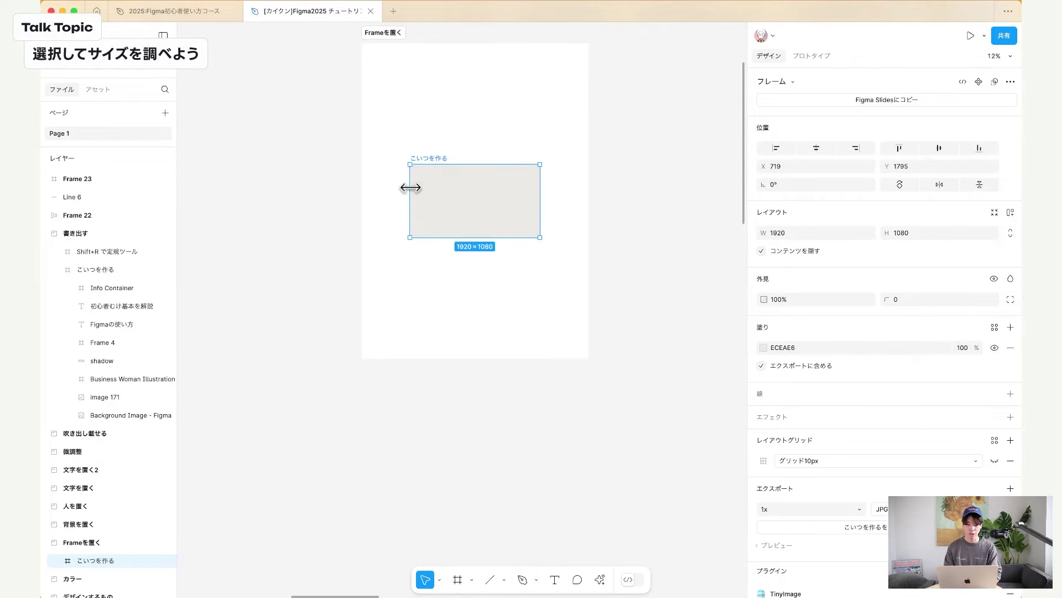
{"action": "scroll", "coordinate": [577, 225], "scroll_direction": "up", "scroll_amount": 5}
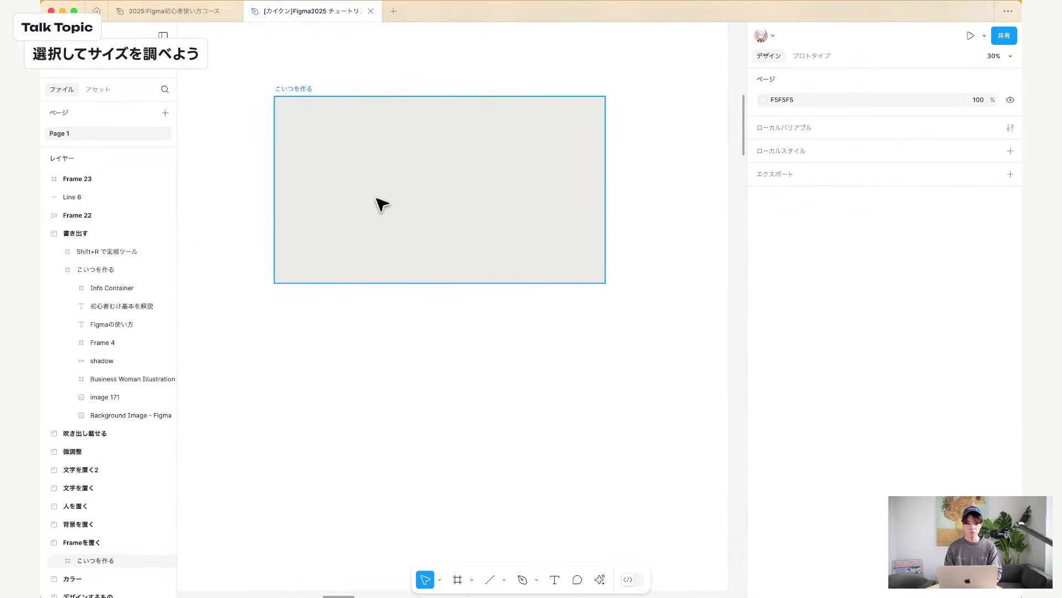
{"action": "scroll", "coordinate": [379, 204], "scroll_direction": "up", "scroll_amount": 2}
{"action": "scroll", "coordinate": [534, 218], "scroll_direction": "up", "scroll_amount": 2}
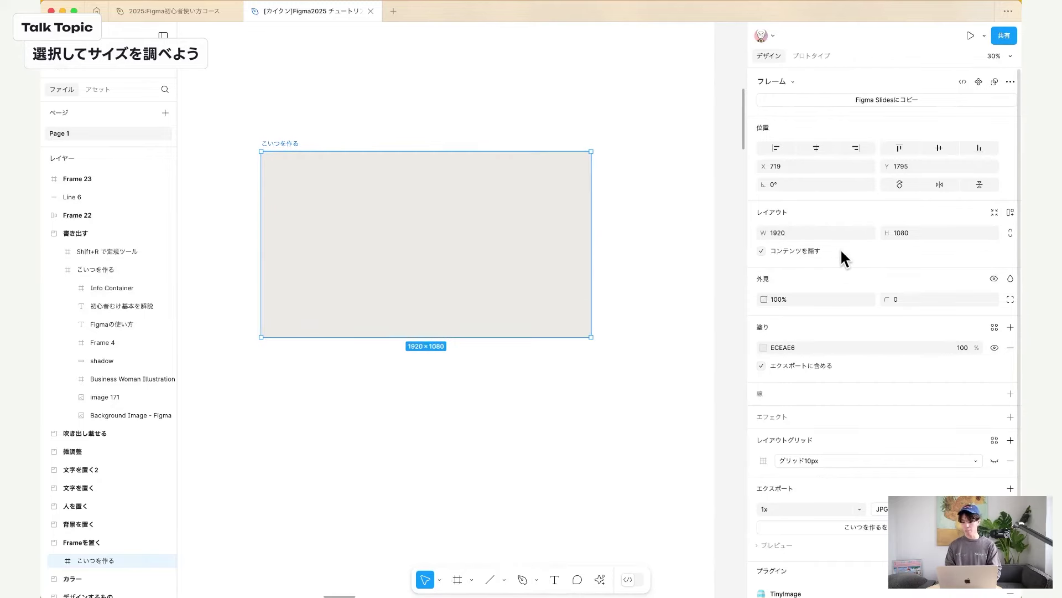
{"action": "key", "text": "alt"}
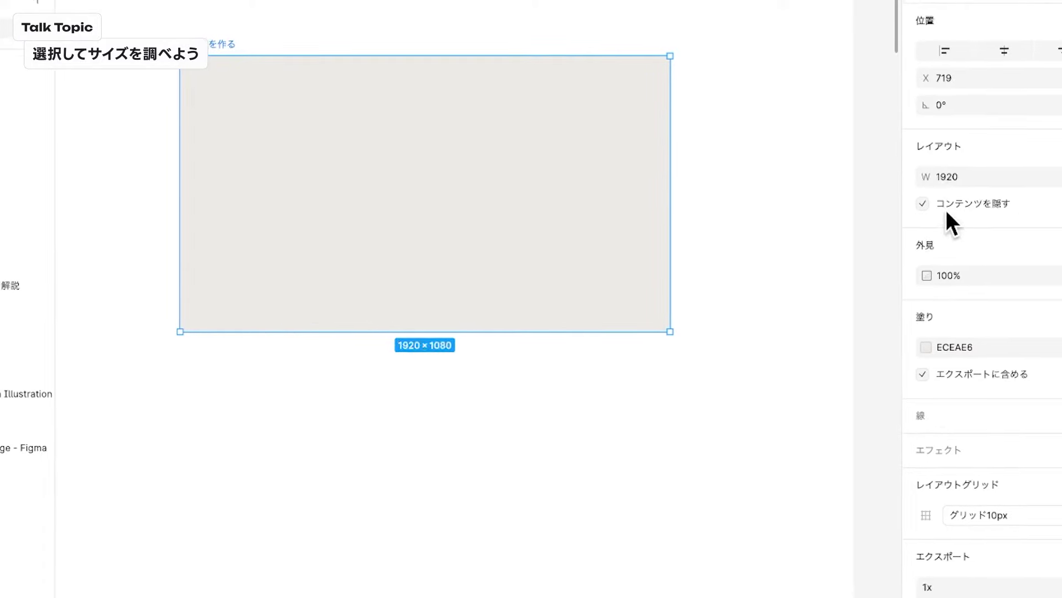
{"action": "key", "text": "alt+Tab"}
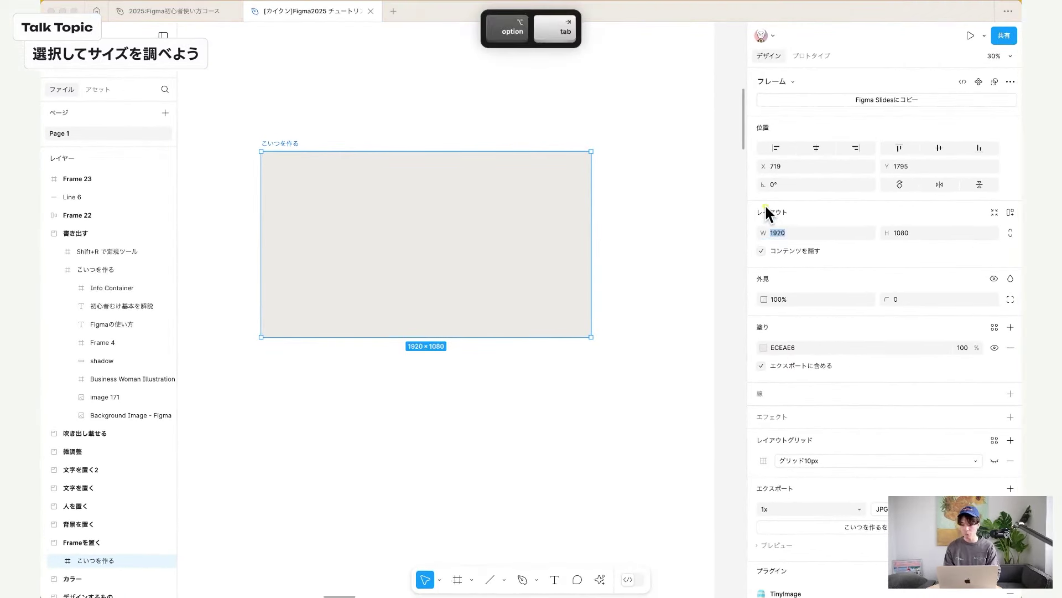
{"action": "mouse_move", "coordinate": [765, 204]}
{"action": "left_mouse_down"}
{"action": "mouse_move", "coordinate": [1002, 202]}
{"action": "mouse_move", "coordinate": [1011, 265]}
{"action": "mouse_move", "coordinate": [816, 276]}
{"action": "left_mouse_up"}
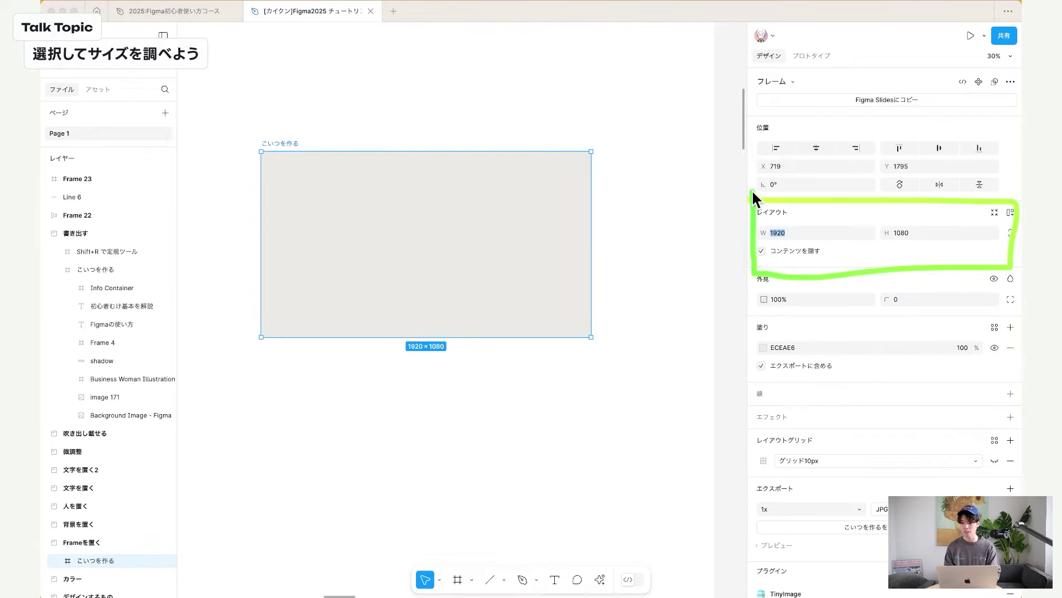
{"action": "left_click_drag", "start_coordinate": [749, 239], "coordinate": [996, 235]}
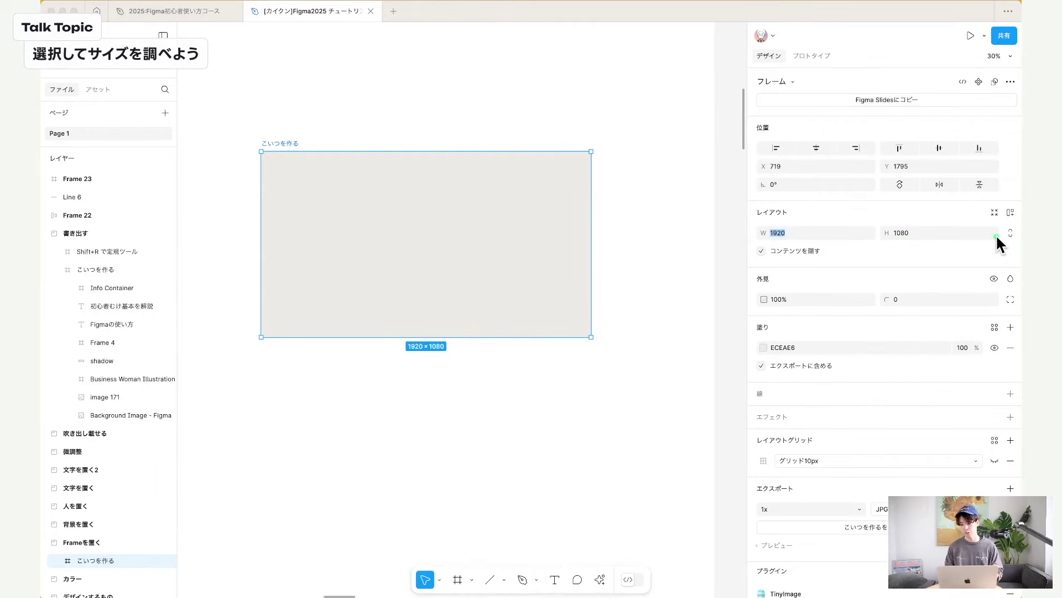
{"action": "left_click_drag", "start_coordinate": [878, 244], "coordinate": [762, 245]}
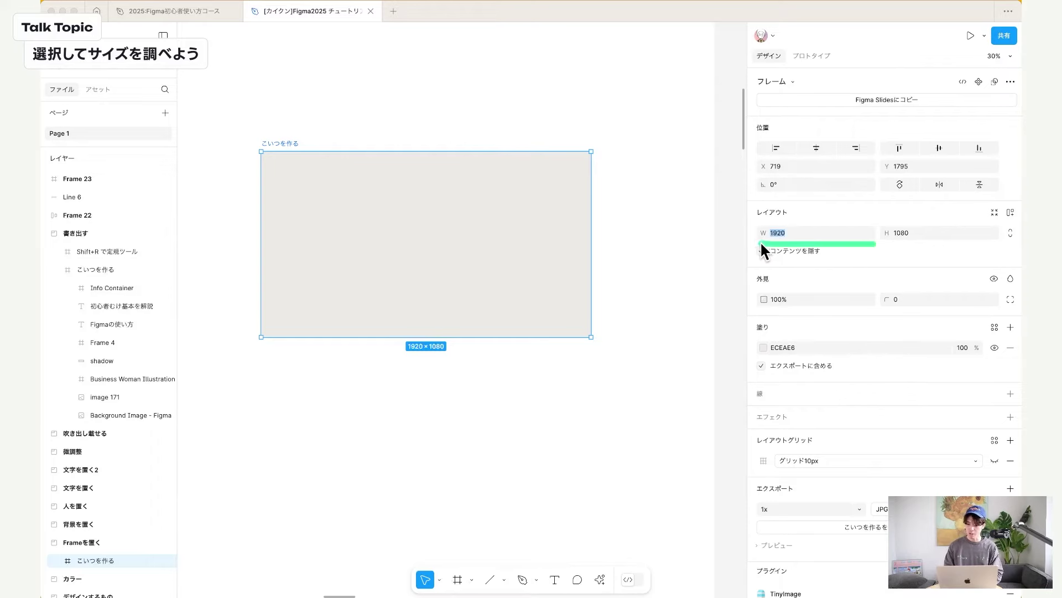
{"action": "key", "text": "shift+1"}
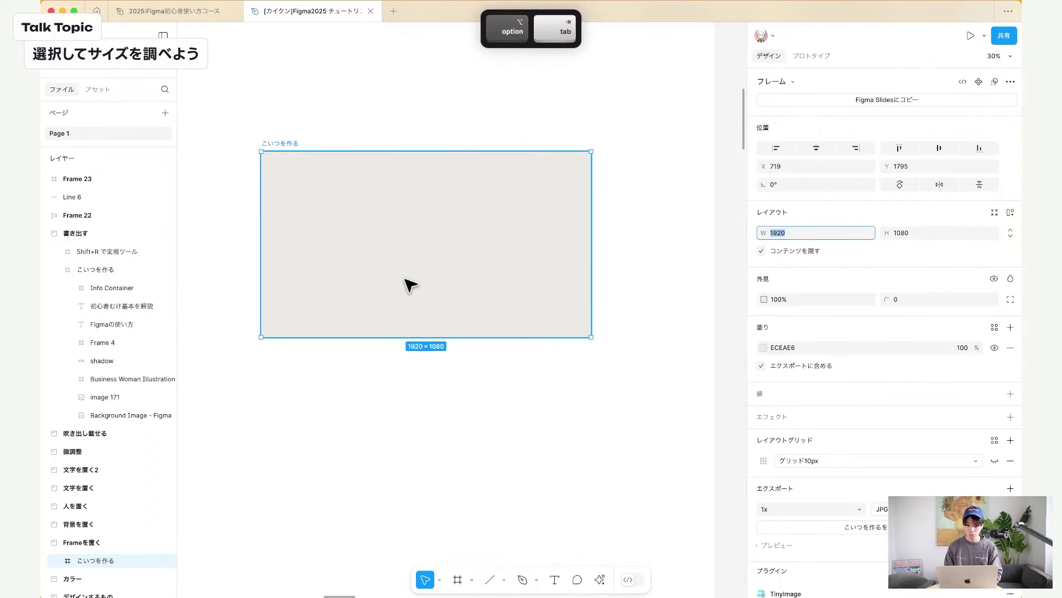
Shrink the large empty frame below the dividing line to about 5034 × 7674 and inspect its width and height values.
{"action": "scroll", "coordinate": [409, 285], "scroll_direction": "down", "scroll_amount": 10}
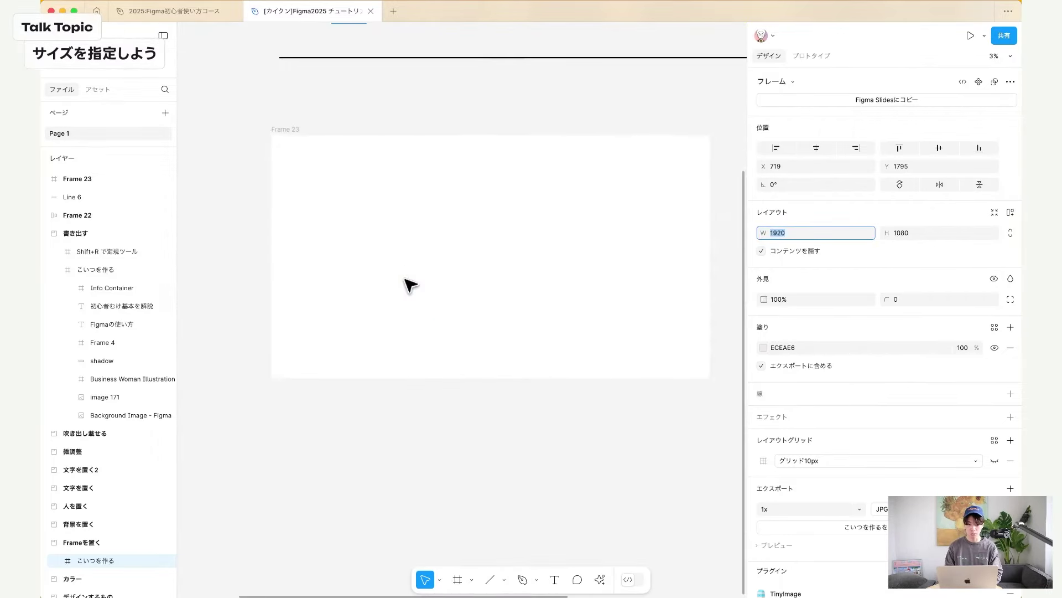
{"action": "left_click", "coordinate": [374, 304]}
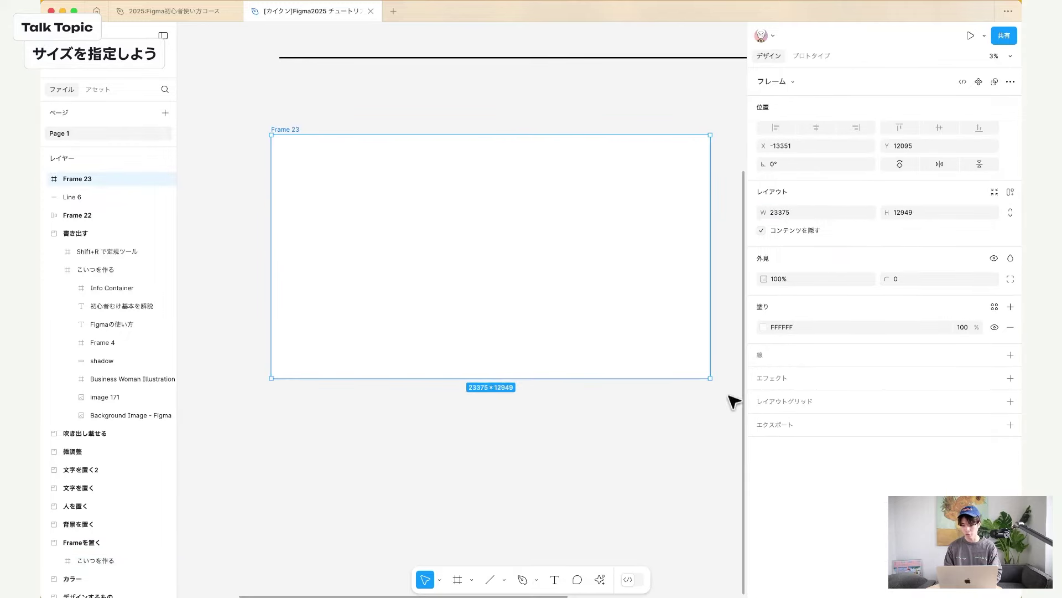
{"action": "scroll", "coordinate": [716, 382], "scroll_direction": "up", "scroll_amount": 5}
{"action": "scroll", "coordinate": [726, 386], "scroll_direction": "down", "scroll_amount": 6}
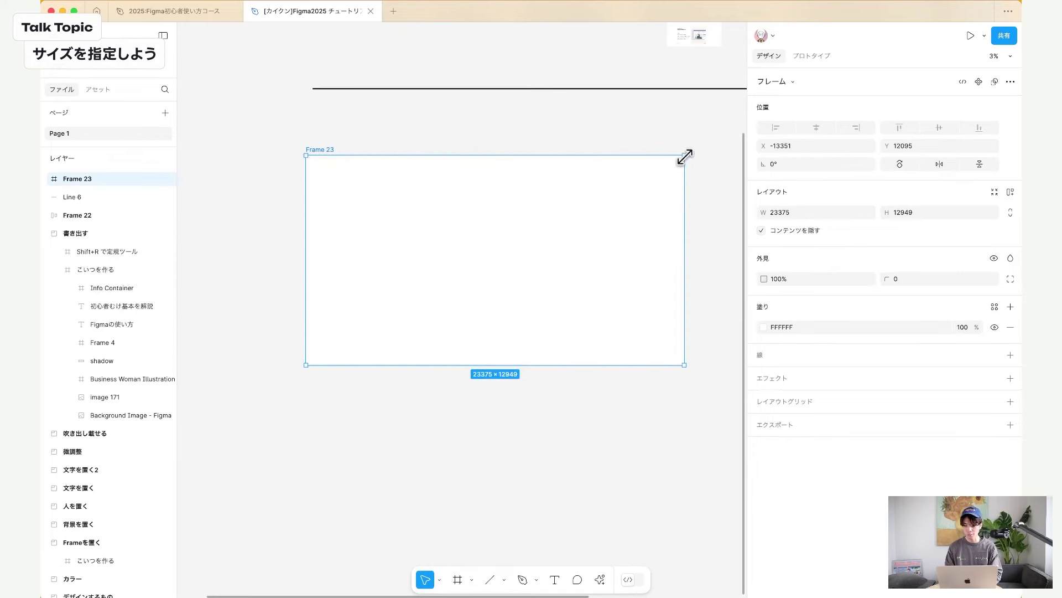
{"action": "left_click_drag", "start_coordinate": [684, 156], "coordinate": [387, 239]}
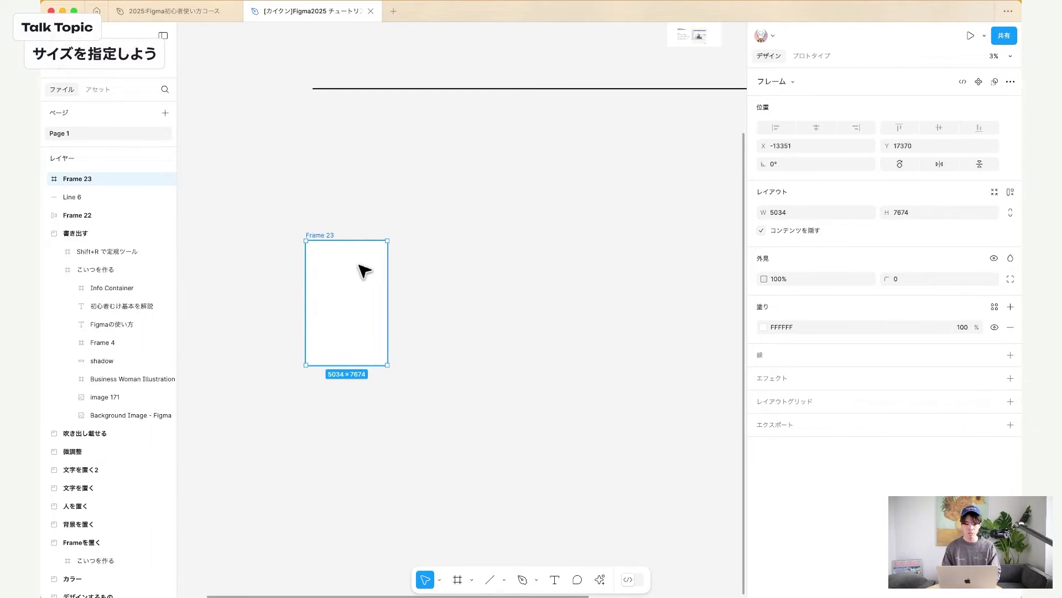
{"action": "left_click", "coordinate": [789, 222]}
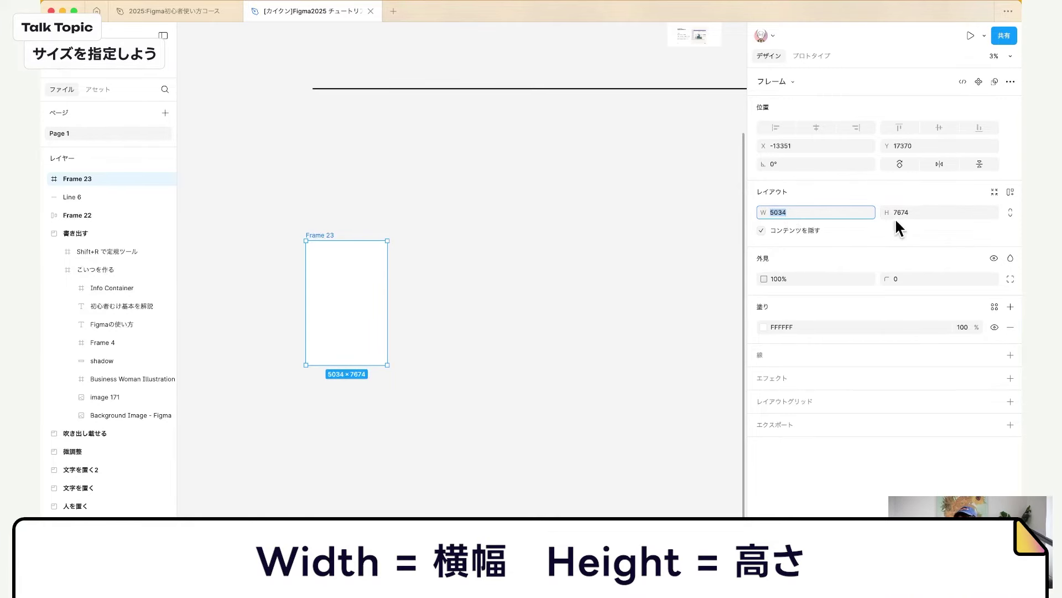
{"action": "left_click", "coordinate": [912, 213]}
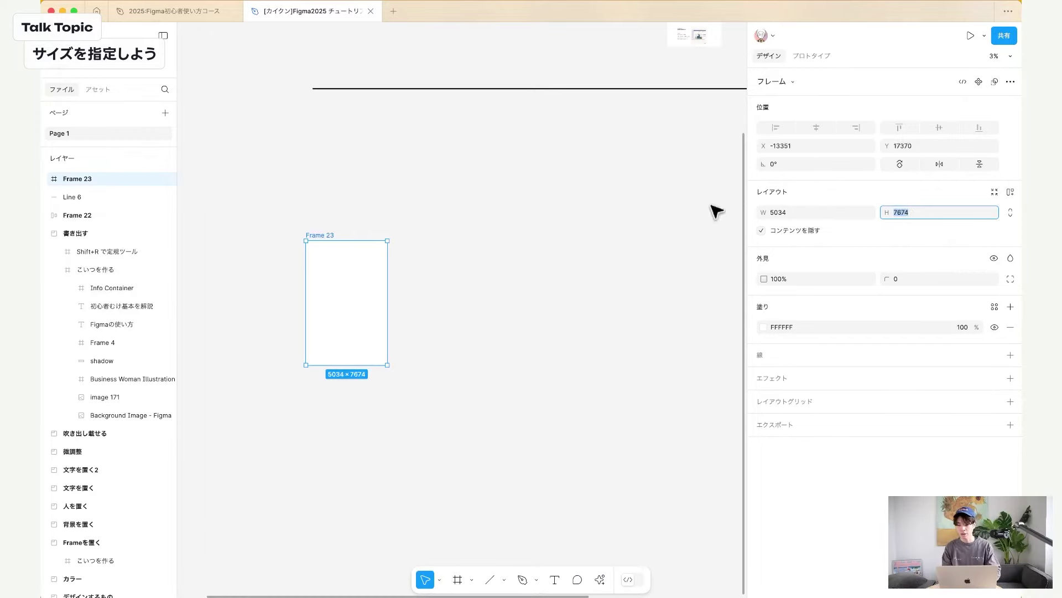
Select the こいつを作る frame in the Frameを置く section again to examine its dimensions.
{"action": "scroll", "coordinate": [573, 209], "scroll_direction": "up", "scroll_amount": 2}
{"action": "scroll", "coordinate": [573, 209], "scroll_direction": "up", "scroll_amount": 12}
{"action": "left_click", "coordinate": [407, 292]}
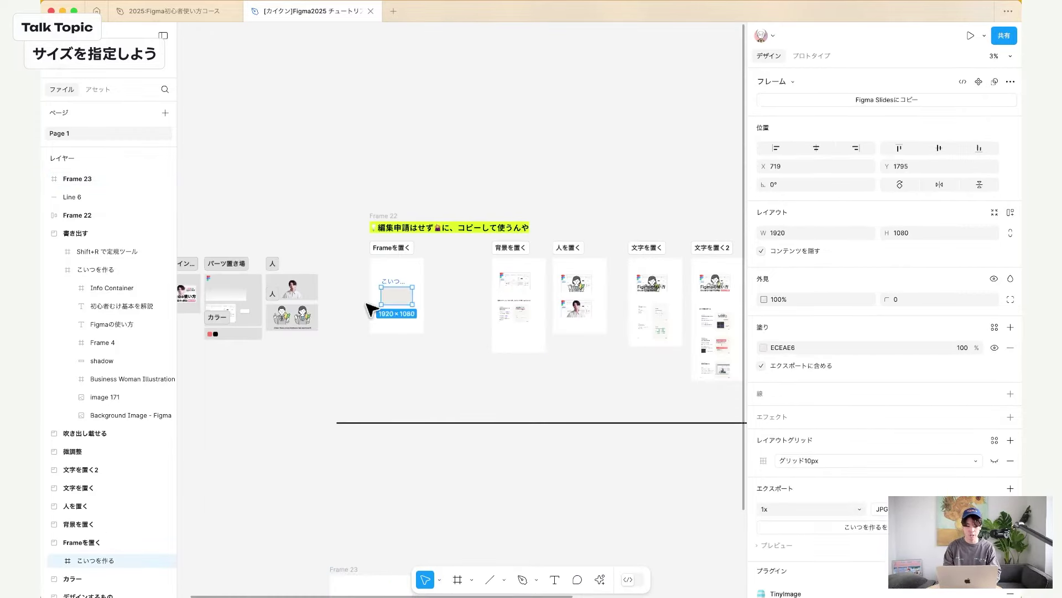
{"action": "scroll", "coordinate": [368, 285], "scroll_direction": "up", "scroll_amount": 5}
{"action": "scroll", "coordinate": [491, 304], "scroll_direction": "up", "scroll_amount": 5}
{"action": "key", "text": "alt+Tab"}
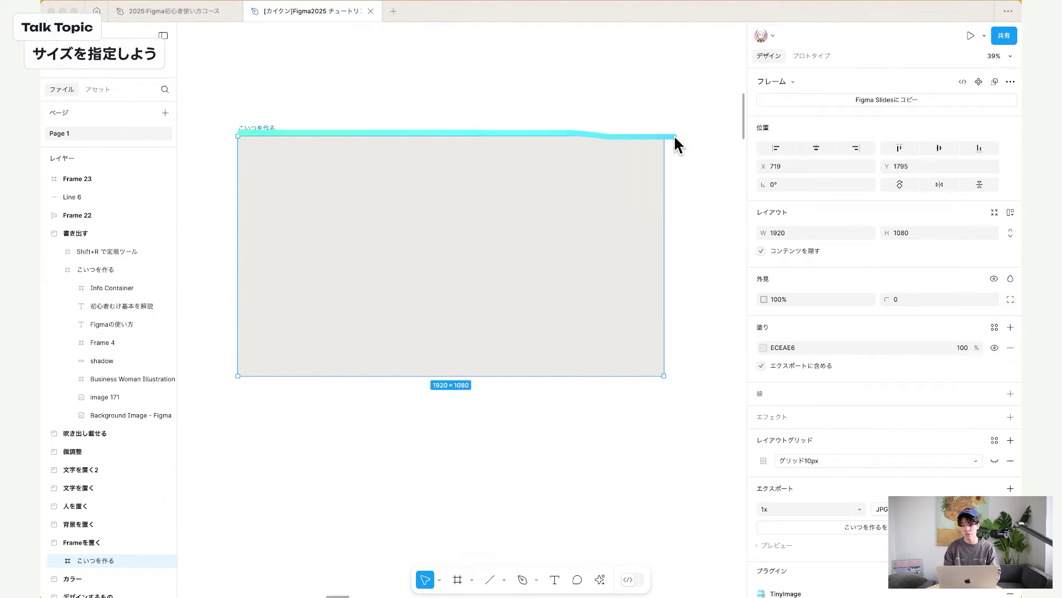
{"action": "left_click_drag", "start_coordinate": [658, 134], "coordinate": [664, 376]}
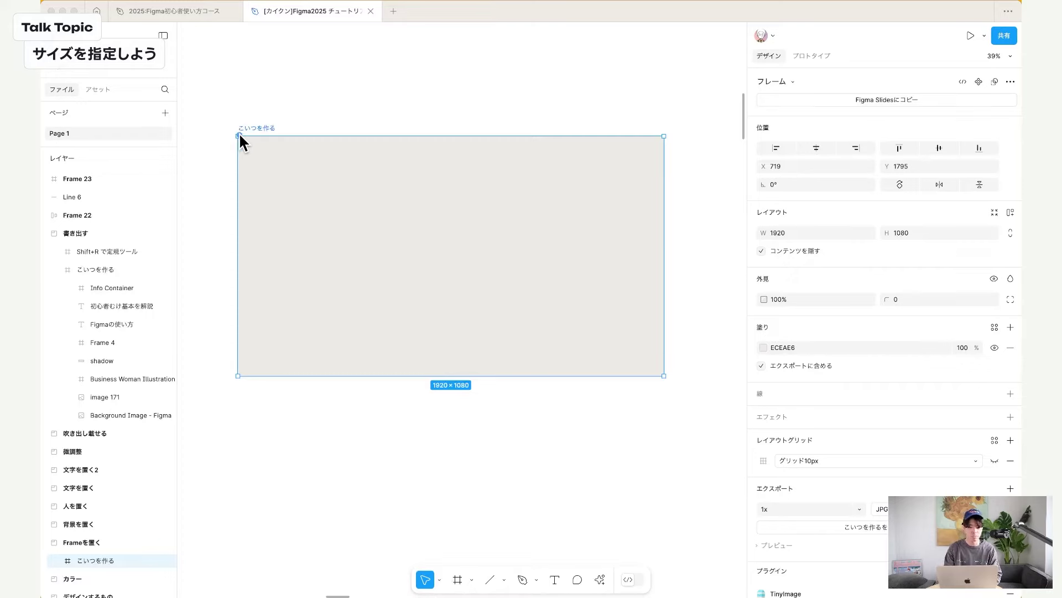
{"action": "mouse_move", "coordinate": [239, 135]}
{"action": "left_mouse_down"}
{"action": "mouse_move", "coordinate": [467, 113]}
{"action": "mouse_move", "coordinate": [691, 114]}
{"action": "mouse_move", "coordinate": [658, 378]}
{"action": "left_mouse_up"}
{"action": "key", "text": "alt+Tab"}
Set the width of the empty frame below the dividing line to 1920.
{"action": "scroll", "coordinate": [470, 373], "scroll_direction": "down", "scroll_amount": 5}
{"action": "scroll", "coordinate": [470, 373], "scroll_direction": "down", "scroll_amount": 10}
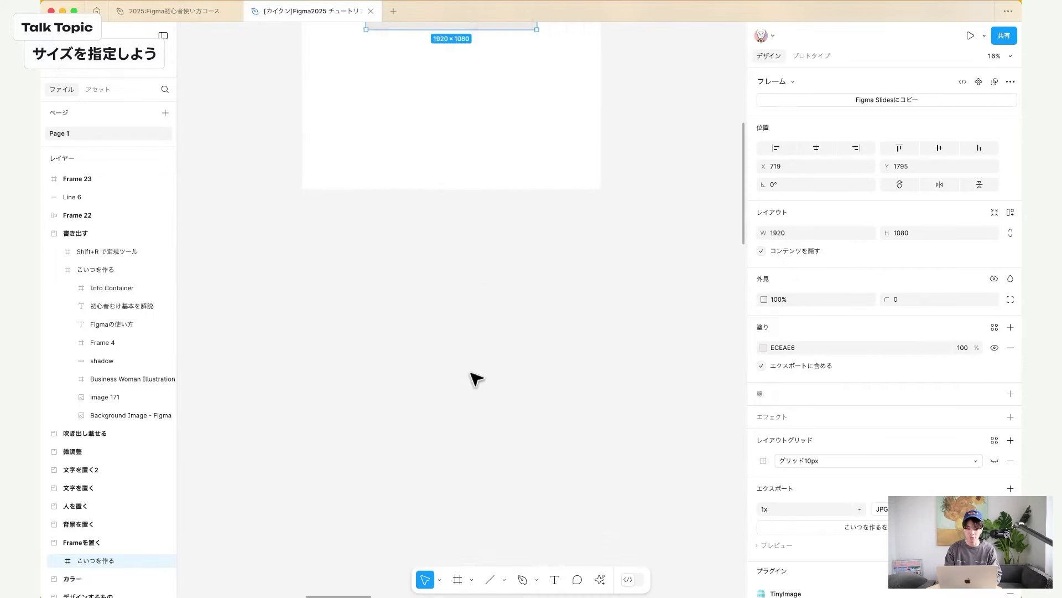
{"action": "scroll", "coordinate": [474, 375], "scroll_direction": "down", "scroll_amount": 5}
{"action": "left_click", "coordinate": [336, 393]}
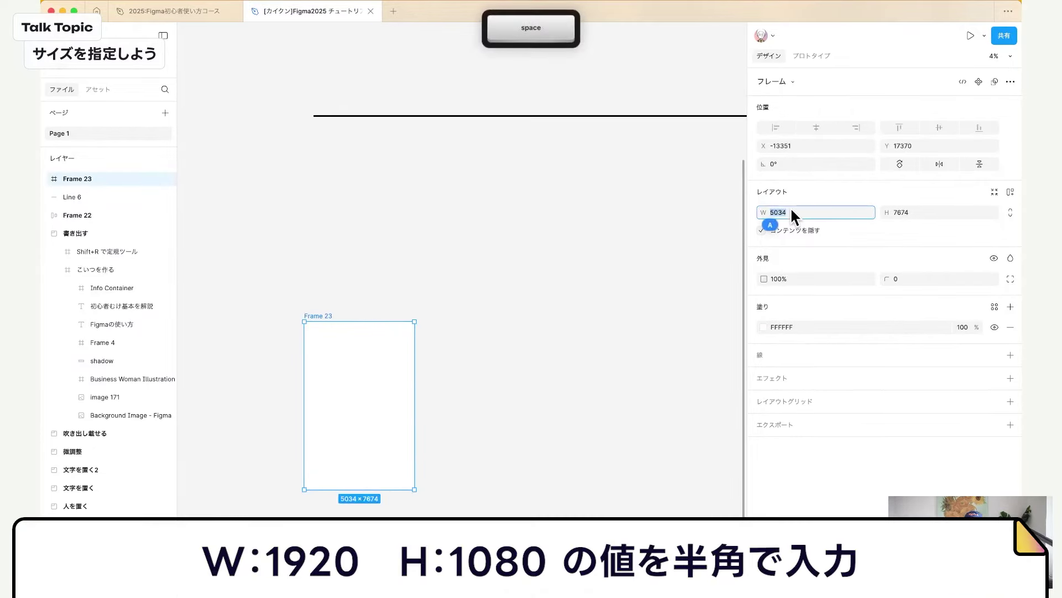
{"action": "type", "text": "1920"}
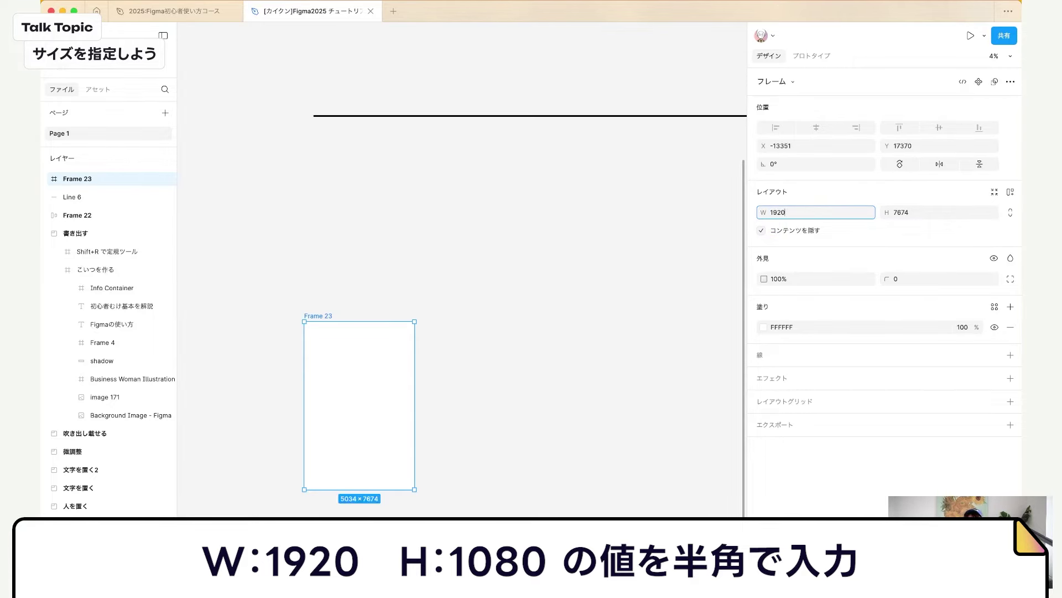
{"action": "key", "text": "Return"}
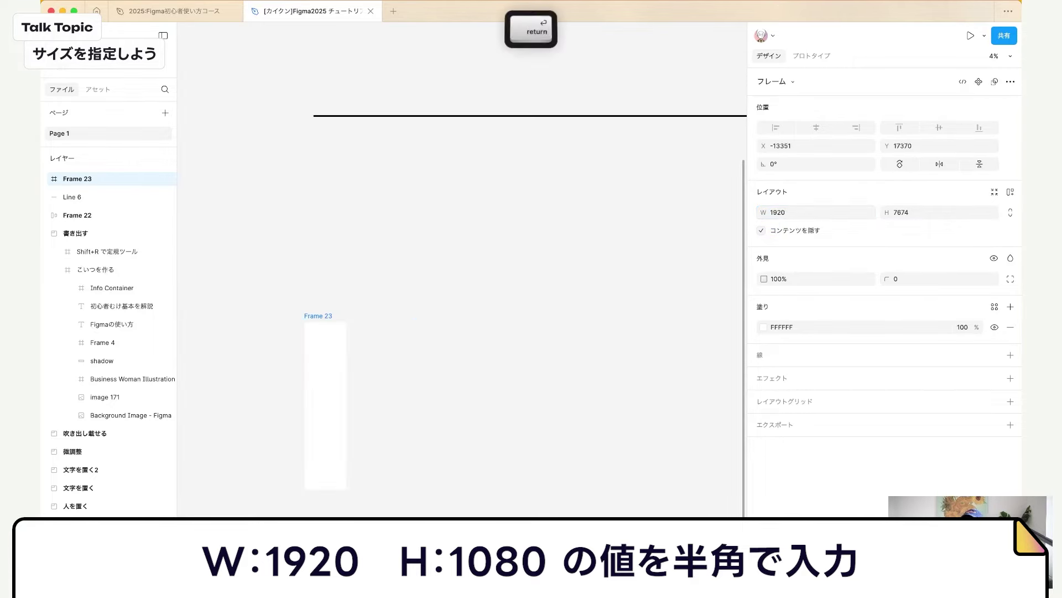
Set the height of the same empty frame to 1080, using half-width digits.
{"action": "left_click", "coordinate": [921, 208]}
{"action": "type", "text": "1080"}
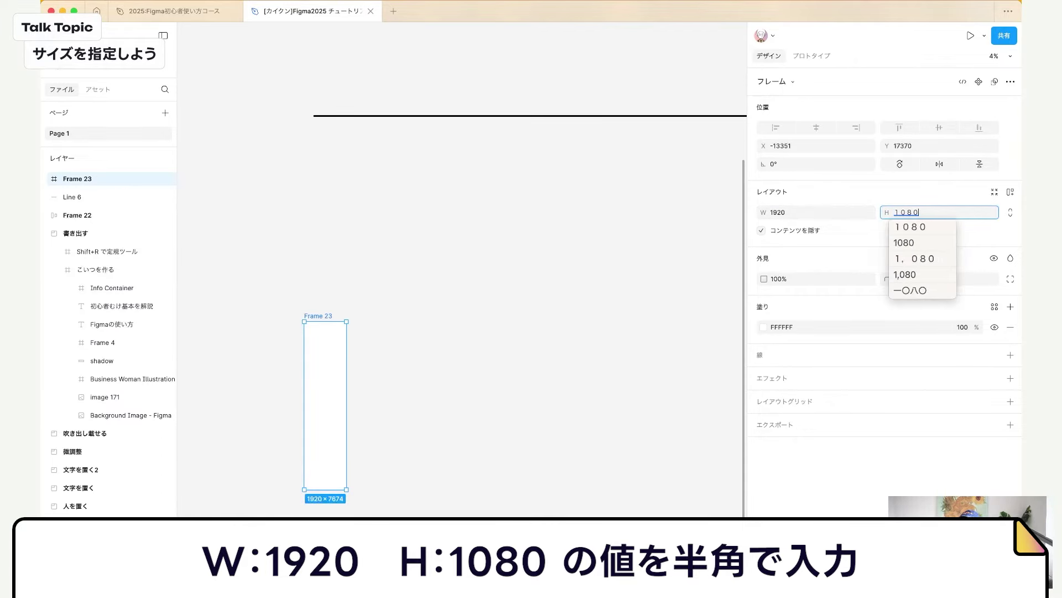
{"action": "key", "text": "Return"}
{"action": "key", "text": "Return"}
{"action": "left_click", "coordinate": [921, 208]}
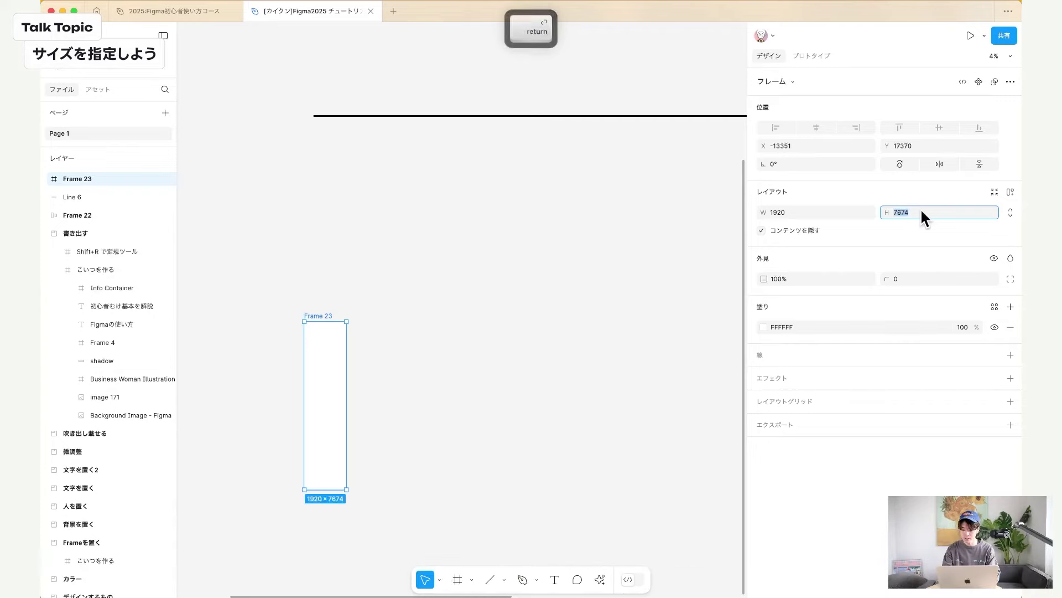
{"action": "key", "text": "Eisu_toggle"}
{"action": "type", "text": "1080"}
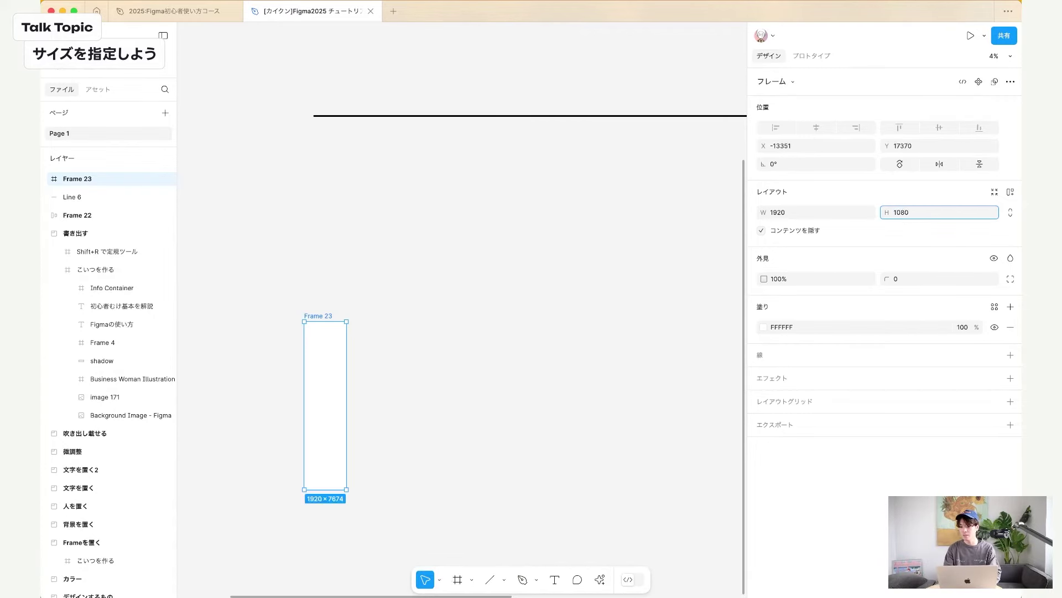
{"action": "key", "text": "Return"}
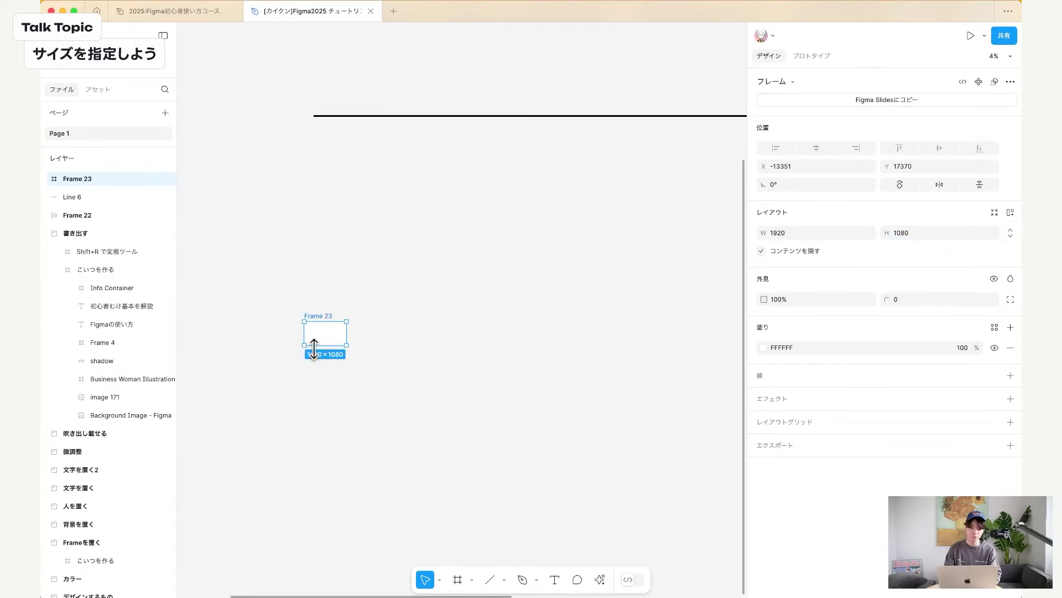
Move the resized empty frame up beside the こいつを作る frame, near the edge of the Frameを置く section.
{"action": "scroll", "coordinate": [276, 360], "scroll_direction": "up", "scroll_amount": 3}
{"action": "scroll", "coordinate": [403, 317], "scroll_direction": "up", "scroll_amount": 5}
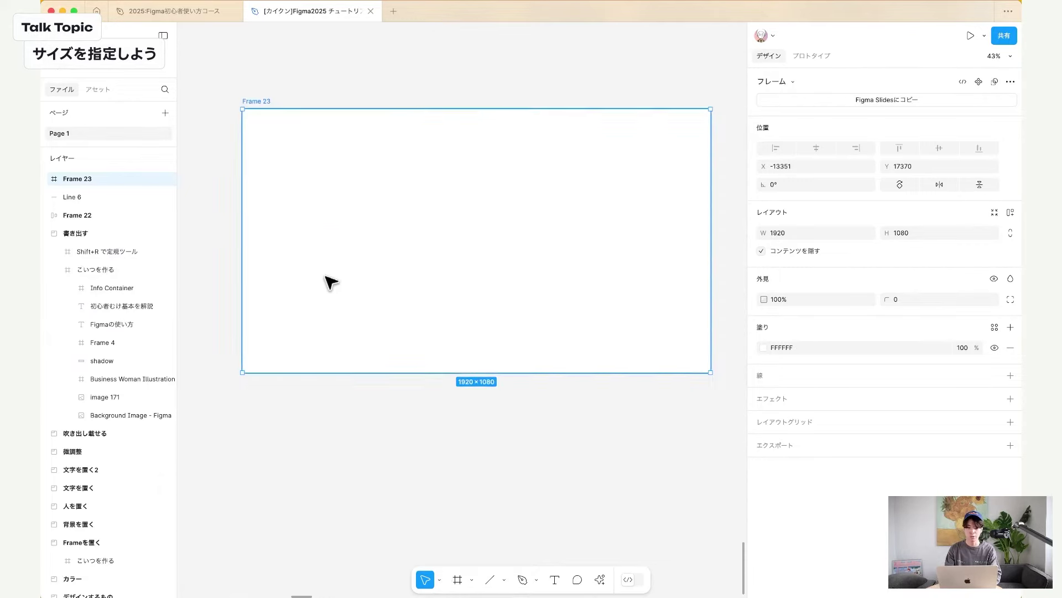
{"action": "scroll", "coordinate": [329, 280], "scroll_direction": "down", "scroll_amount": 5}
{"action": "scroll", "coordinate": [327, 280], "scroll_direction": "up", "scroll_amount": 3}
{"action": "scroll", "coordinate": [338, 243], "scroll_direction": "down", "scroll_amount": 5}
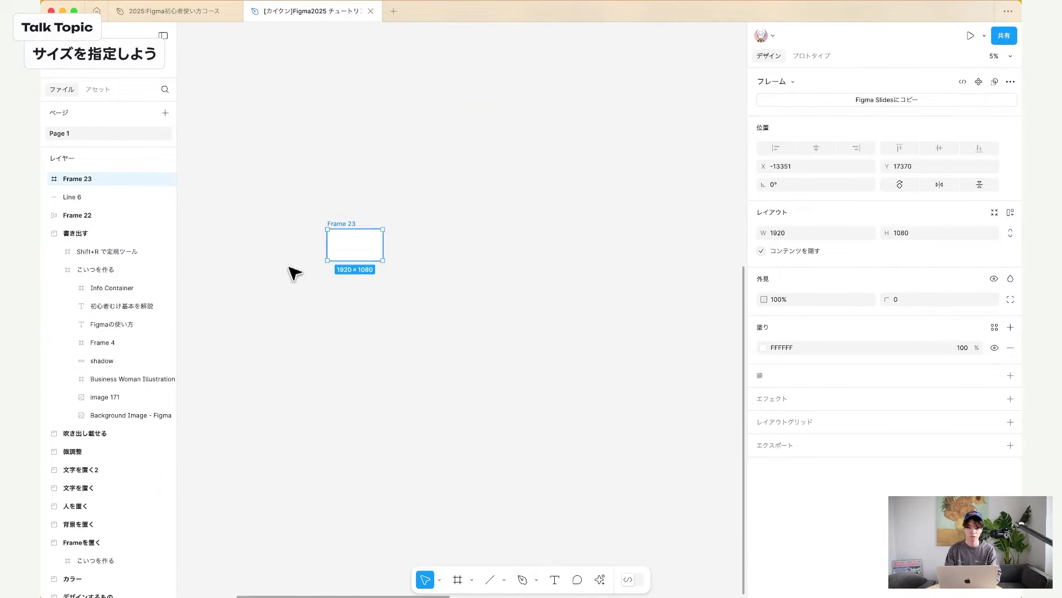
{"action": "scroll", "coordinate": [399, 308], "scroll_direction": "down", "scroll_amount": 3}
{"action": "scroll", "coordinate": [398, 308], "scroll_direction": "up", "scroll_amount": 5}
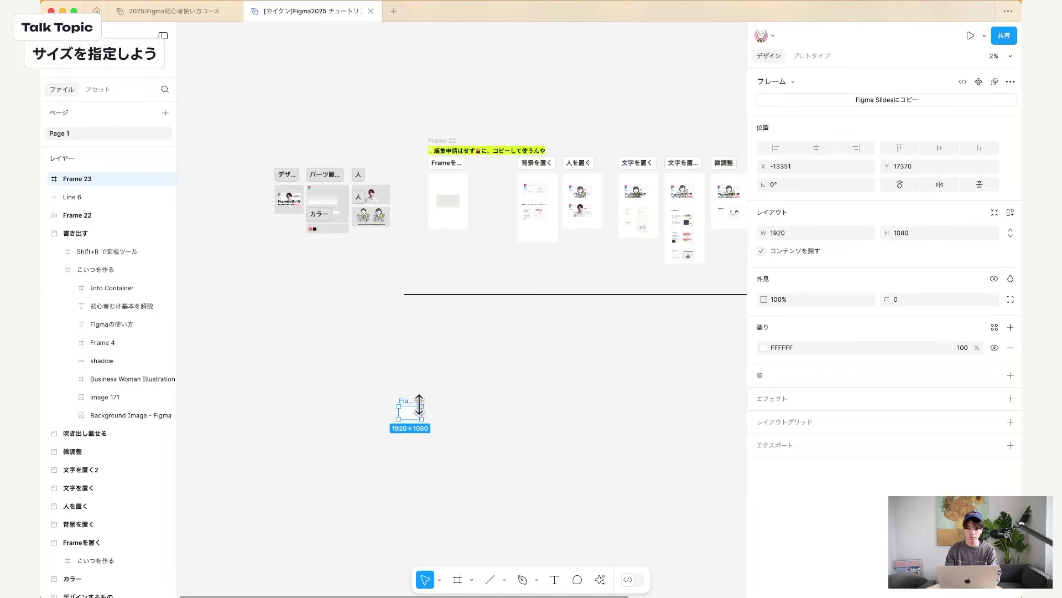
{"action": "left_click_drag", "start_coordinate": [419, 419], "coordinate": [462, 206]}
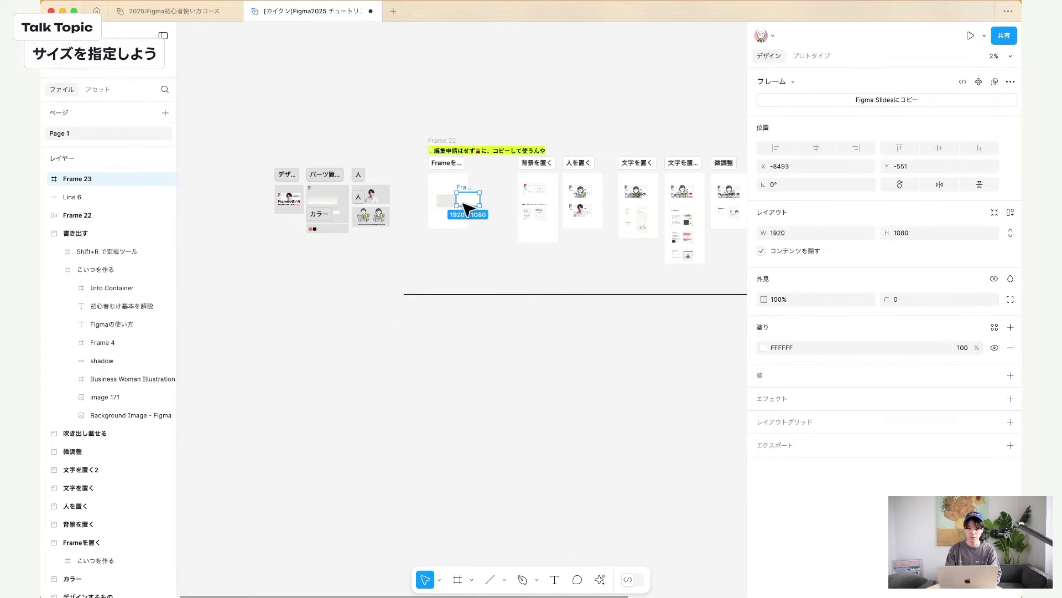
{"action": "scroll", "coordinate": [458, 206], "scroll_direction": "up", "scroll_amount": 5}
{"action": "scroll", "coordinate": [420, 209], "scroll_direction": "up", "scroll_amount": 2}
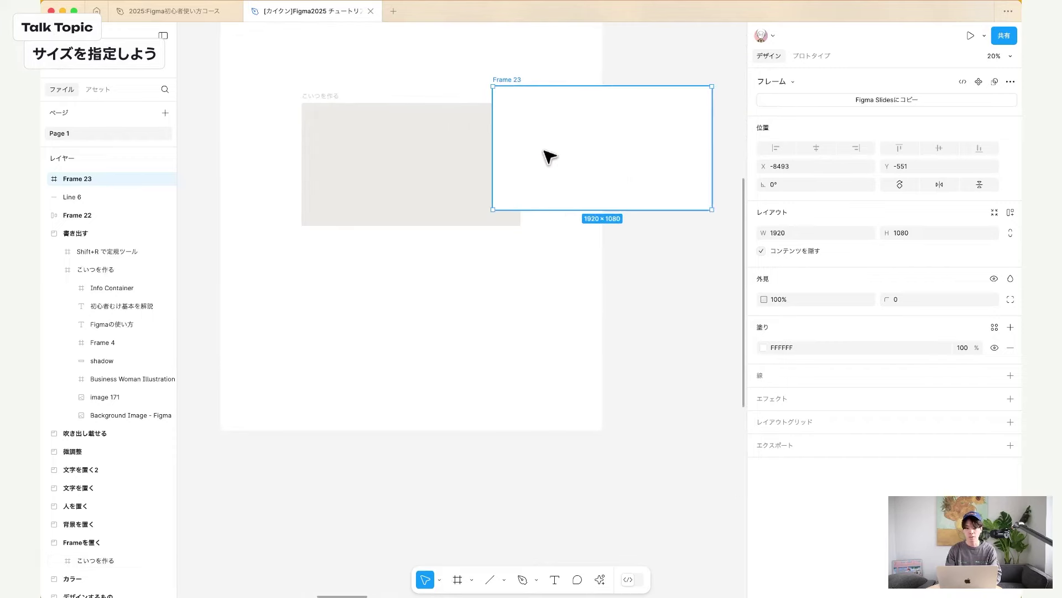
{"action": "left_click_drag", "start_coordinate": [549, 158], "coordinate": [590, 186]}
Change the fill colour of the Frameを置く section to light grey E3E3E3.
{"action": "left_click", "coordinate": [563, 354]}
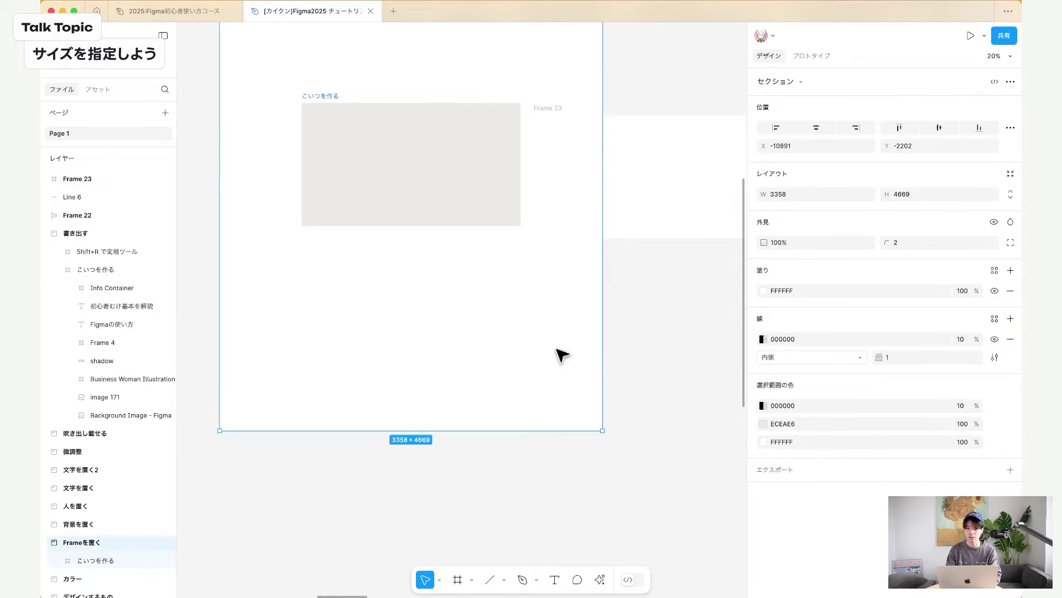
{"action": "left_click", "coordinate": [763, 290]}
{"action": "left_click", "coordinate": [620, 328]}
{"action": "left_click_drag", "start_coordinate": [607, 332], "coordinate": [565, 322]}
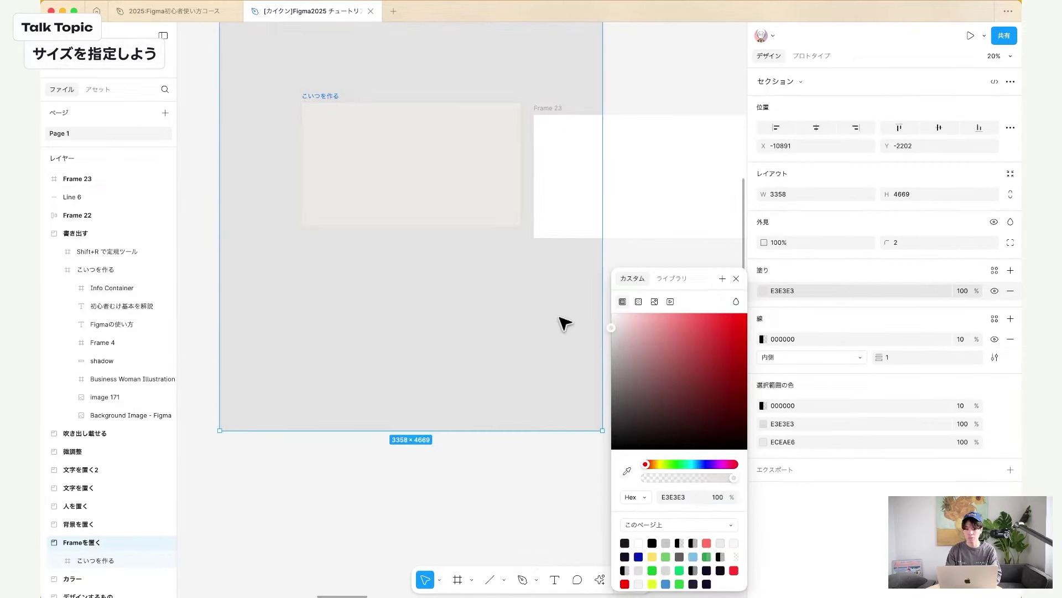
Move Frame 23 into the Frameを置く section, directly below the こいつを作る frame at about X 719, Y 3116.
{"action": "left_click", "coordinate": [569, 208]}
{"action": "left_click_drag", "start_coordinate": [626, 209], "coordinate": [394, 346]}
{"action": "scroll", "coordinate": [394, 347], "scroll_direction": "down", "scroll_amount": 10}
{"action": "scroll", "coordinate": [394, 347], "scroll_direction": "down", "scroll_amount": 3}
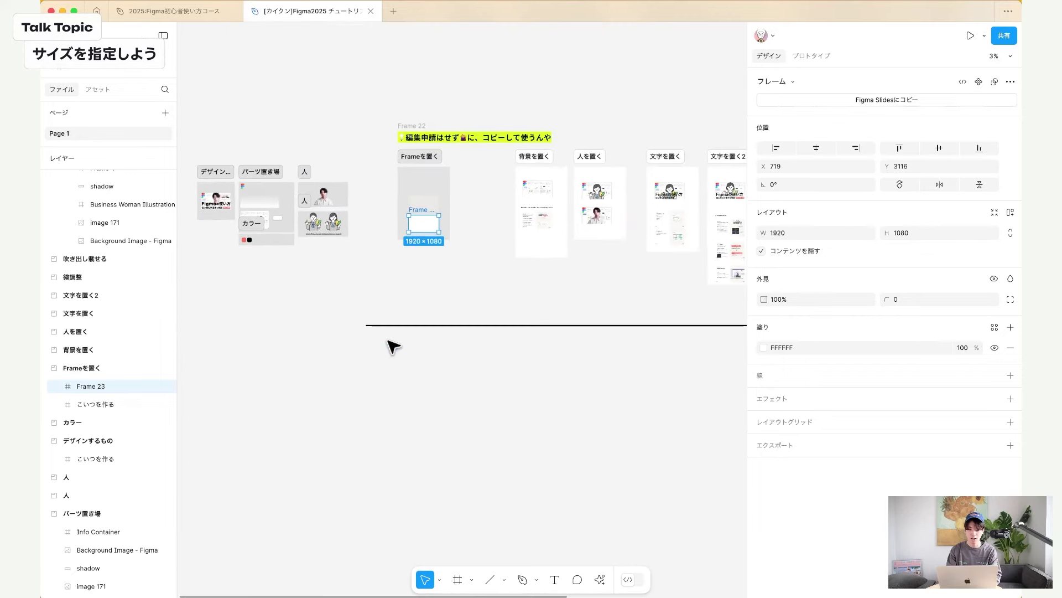
Undo Frame 23's placement in the Frameを置く section along with the section's grey fill.
{"action": "key", "text": "super+z"}
{"action": "key", "text": "super+z"}
{"action": "key", "text": "super+z"}
{"action": "key", "text": "super+shift+z"}
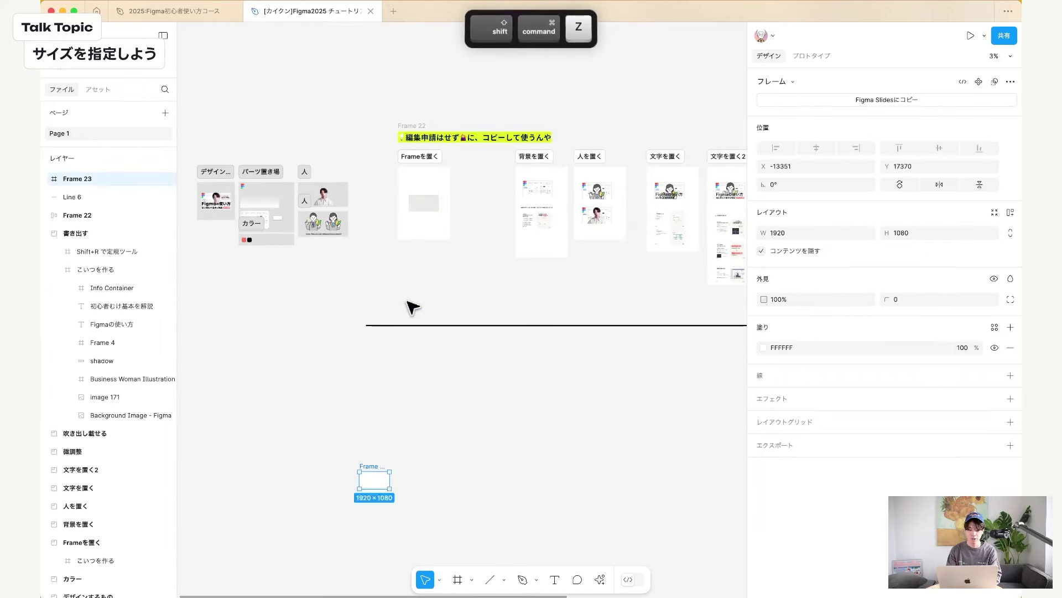
{"action": "key", "text": "super+shift+z"}
Move Frame 23 to about X -10172, Y 12922, just below the black divider line under the sections.
{"action": "left_click_drag", "start_coordinate": [379, 474], "coordinate": [424, 407]}
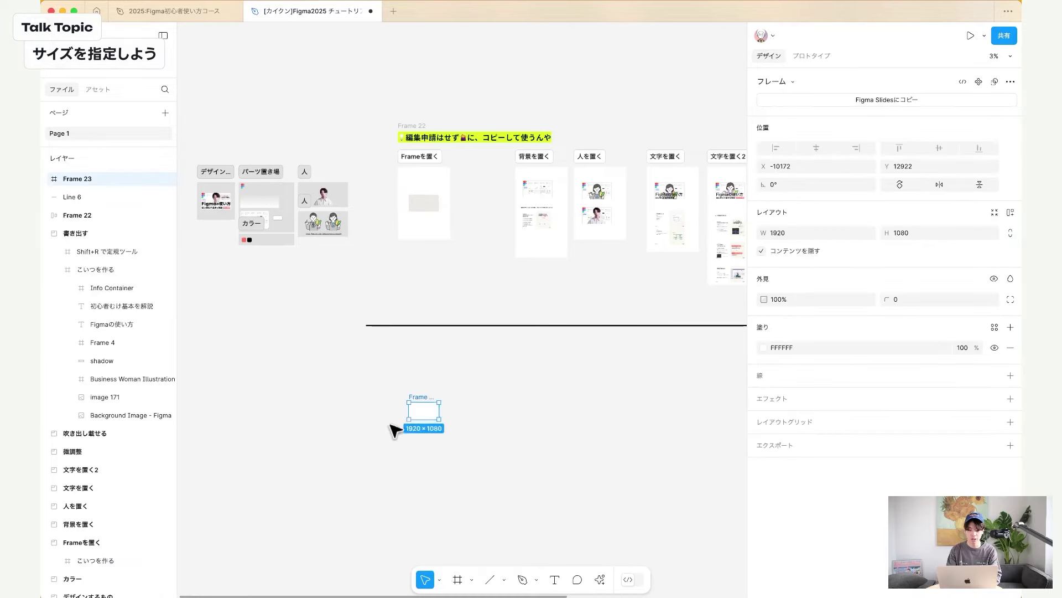
{"action": "scroll", "coordinate": [289, 387], "scroll_direction": "up", "scroll_amount": 5}
{"action": "left_click", "coordinate": [374, 368]}
{"action": "scroll", "coordinate": [374, 367], "scroll_direction": "down", "scroll_amount": 5}
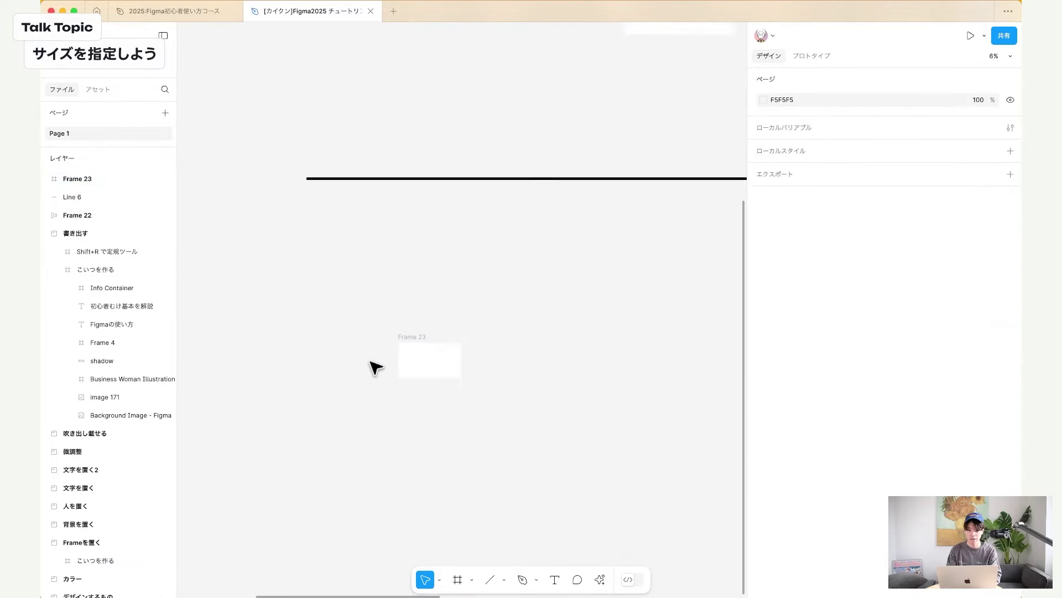
{"action": "scroll", "coordinate": [422, 327], "scroll_direction": "up", "scroll_amount": 5}
{"action": "scroll", "coordinate": [423, 327], "scroll_direction": "up", "scroll_amount": 3}
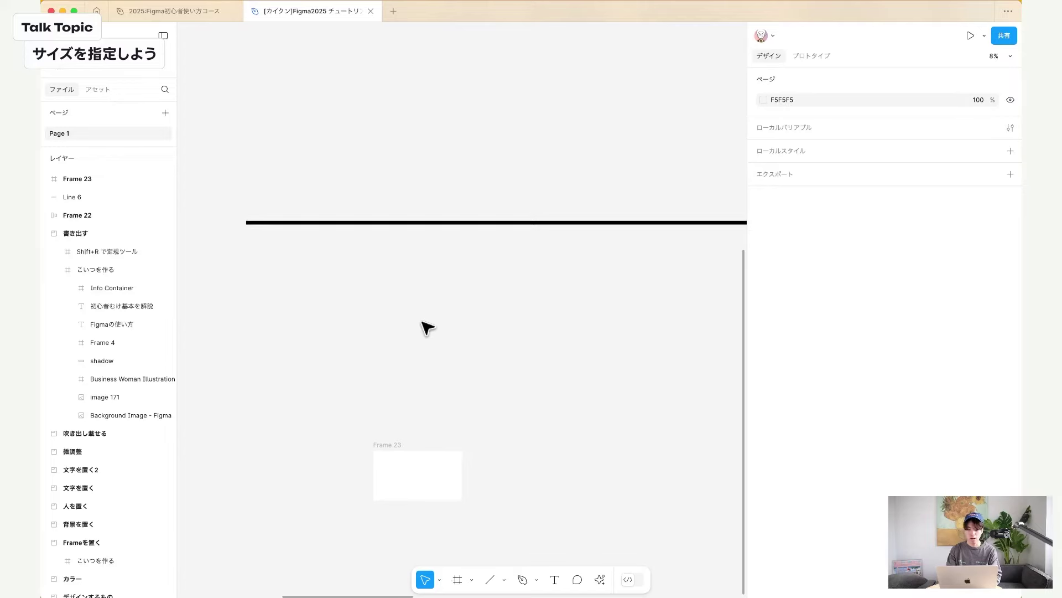
{"action": "scroll", "coordinate": [428, 328], "scroll_direction": "down", "scroll_amount": 5}
{"action": "key", "text": "super+shift+z"}
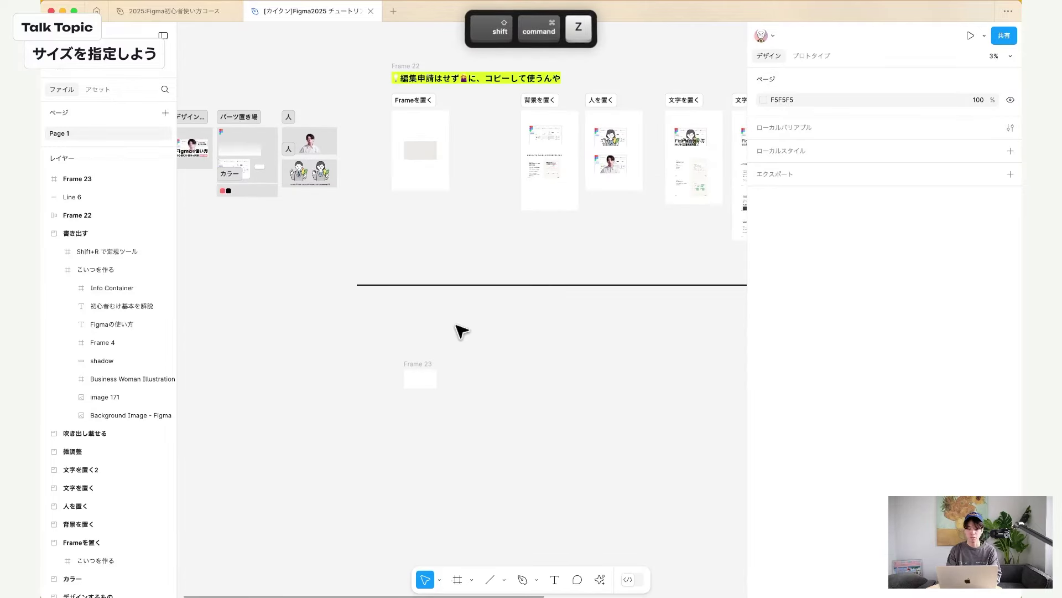
Move Frame 23 up between the Frameを置く and 背景を置く sections, and practise undoing and redoing the move.
{"action": "left_click_drag", "start_coordinate": [430, 358], "coordinate": [491, 171]}
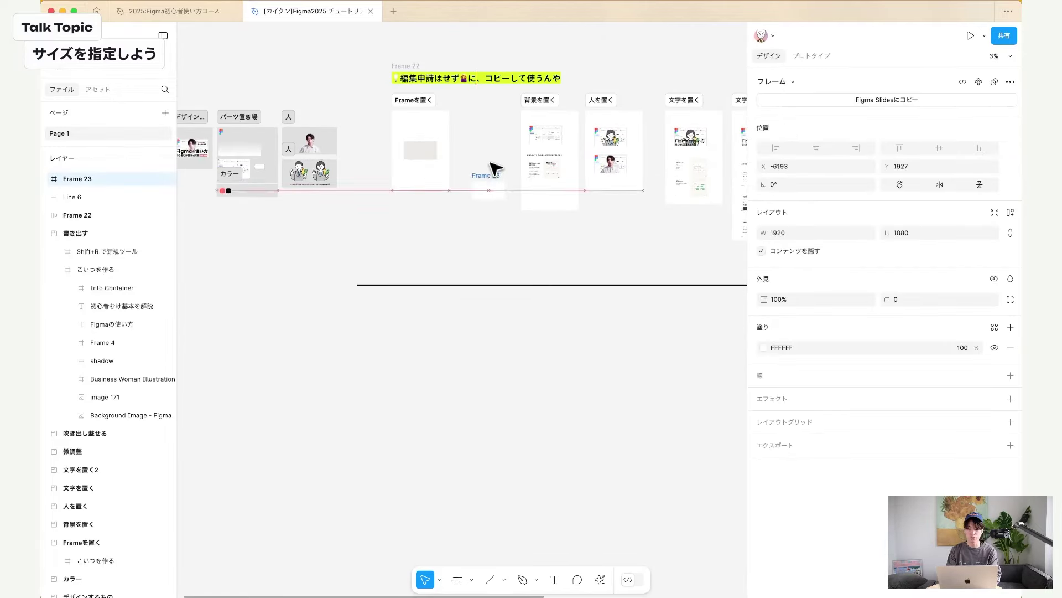
{"action": "left_click", "coordinate": [528, 416]}
{"action": "key", "text": "super+z"}
{"action": "key", "text": "super+z"}
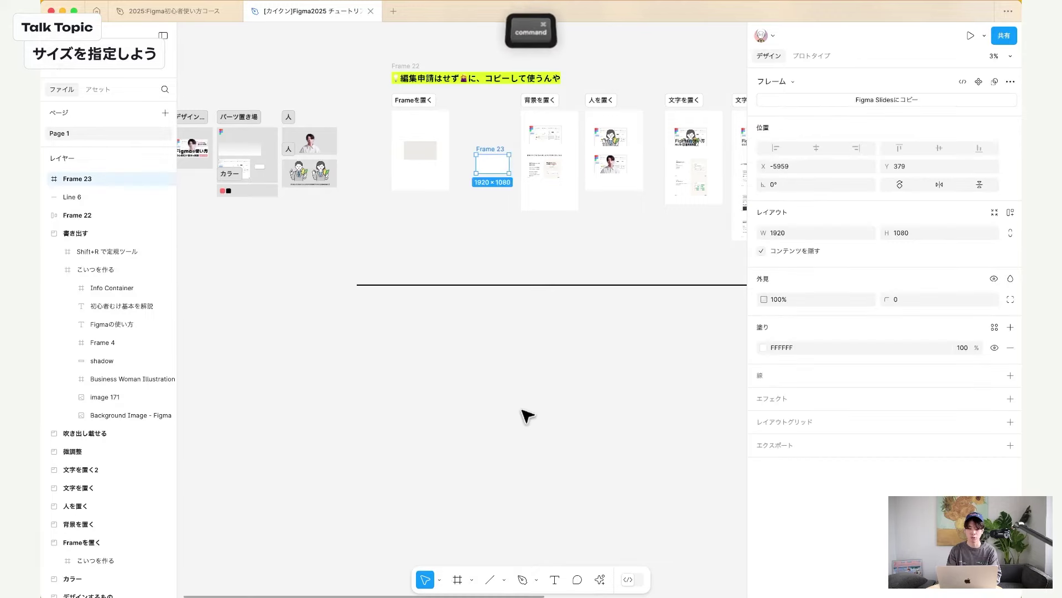
{"action": "key", "text": "super+shift+z"}
{"action": "key", "text": "super+z"}
{"action": "key", "text": "super+shift+z"}
{"action": "key", "text": "super+z"}
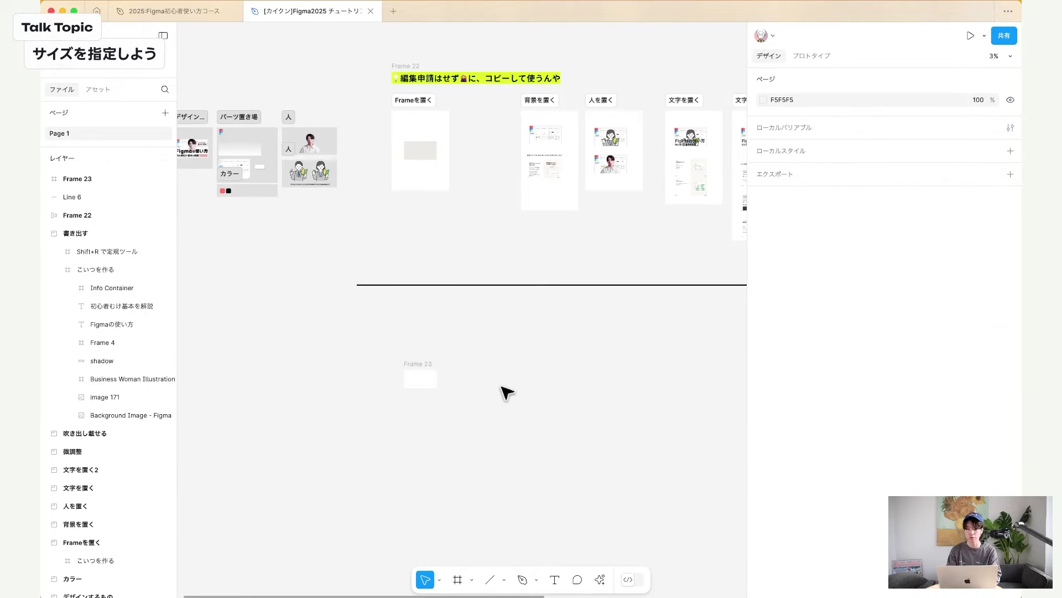
{"action": "key", "text": "super+z"}
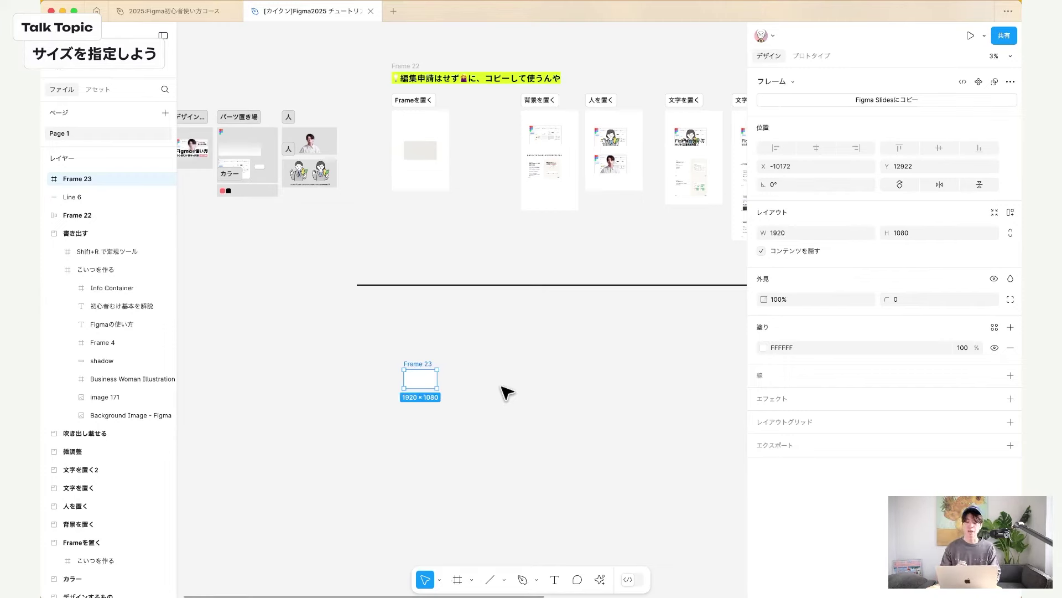
Move Frame 23 beside the Frameを置く section once more, undo, redo and undo that move, and deselect the frame.
{"action": "key", "text": "super+z"}
{"action": "key", "text": "super+z"}
{"action": "key", "text": "super+z"}
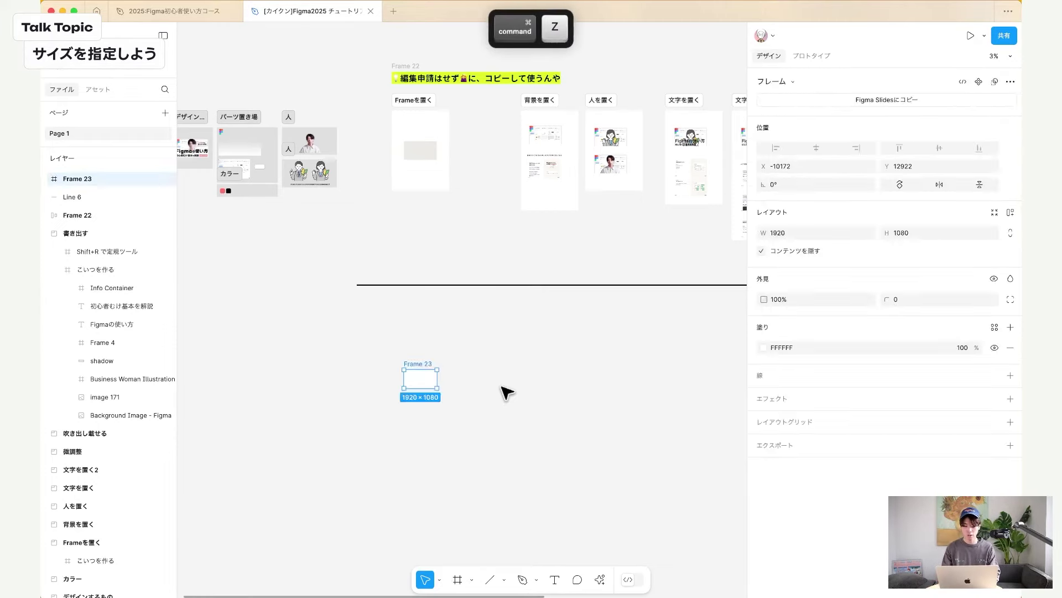
{"action": "key", "text": "super+z"}
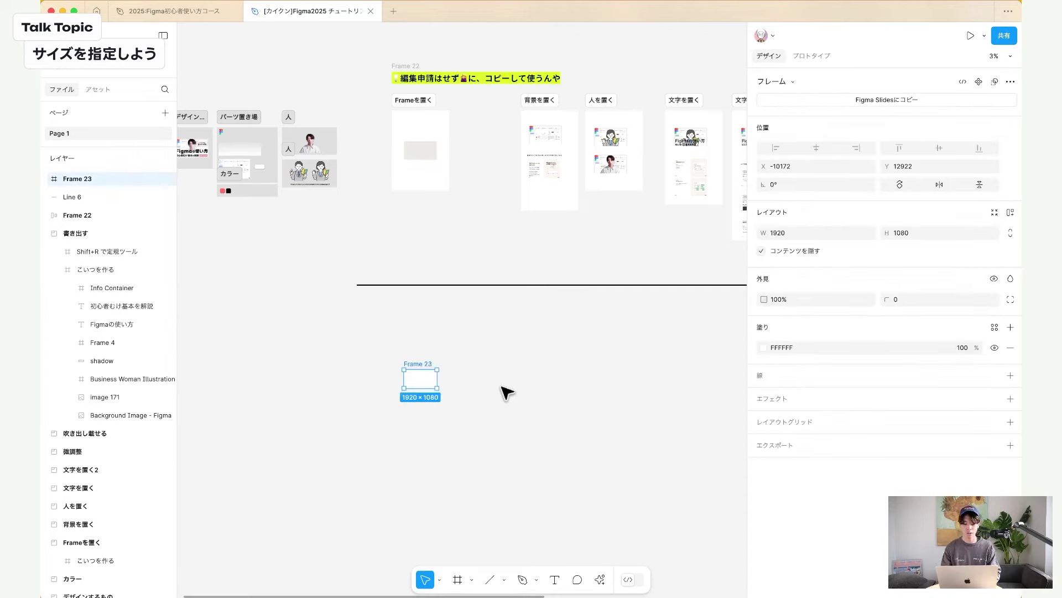
{"action": "left_click_drag", "start_coordinate": [420, 376], "coordinate": [486, 171]}
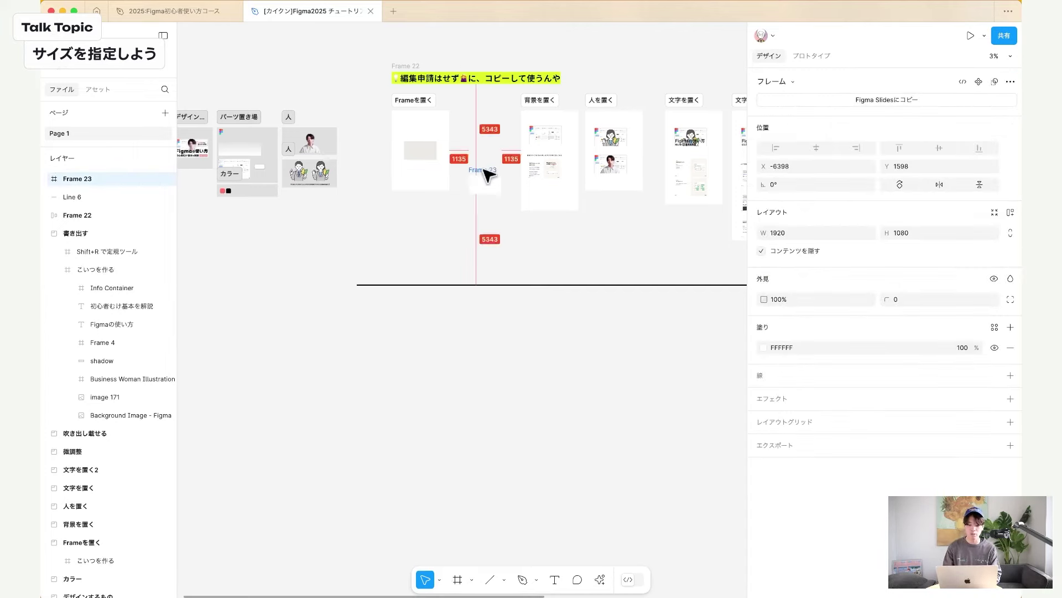
{"action": "key", "text": "super+z"}
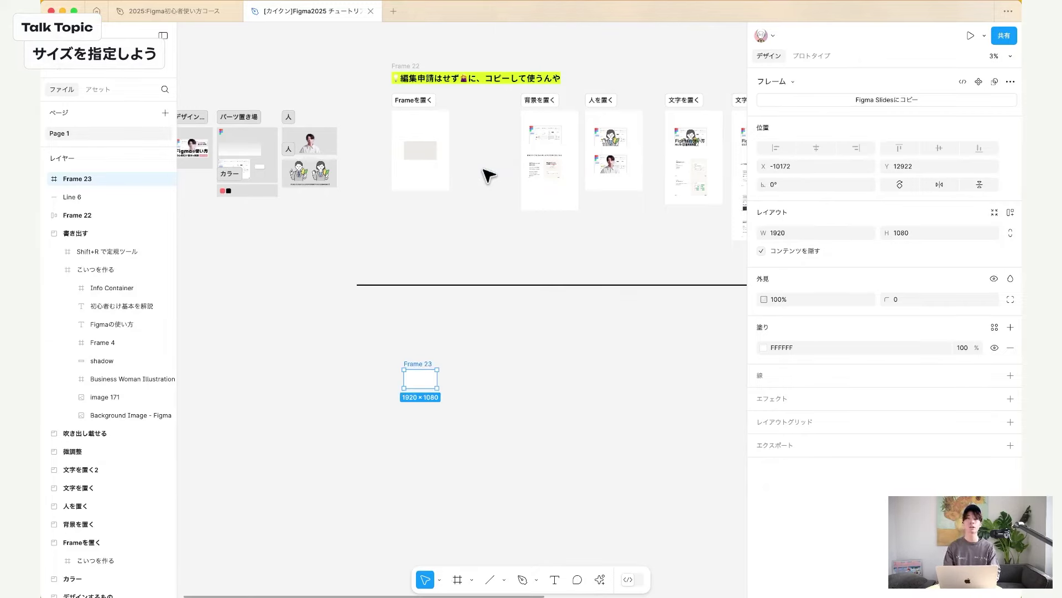
{"action": "key", "text": "super+shift+z"}
{"action": "key", "text": "super+z"}
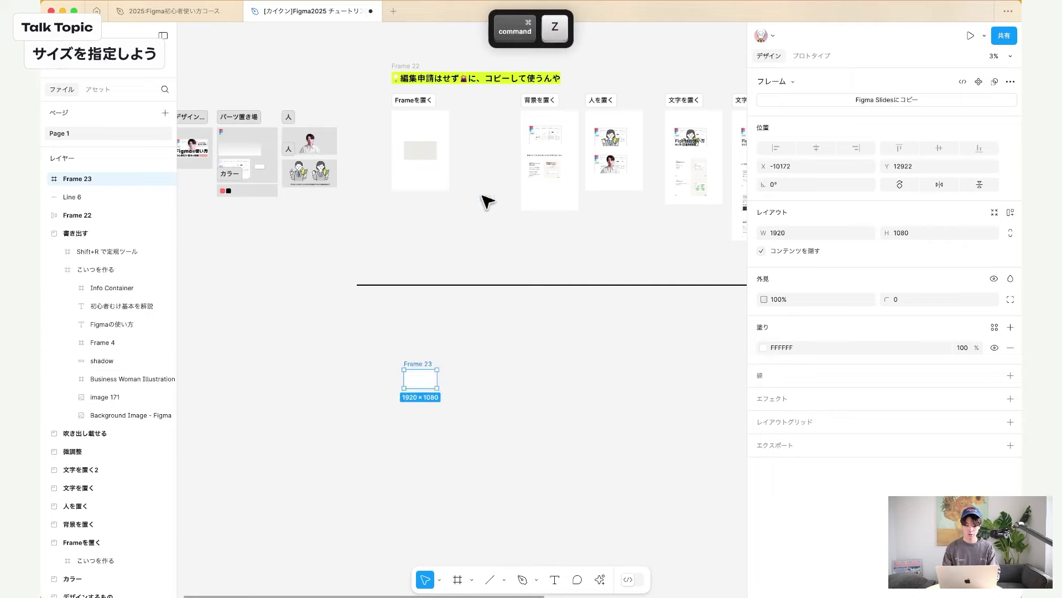
{"action": "left_click", "coordinate": [493, 446]}
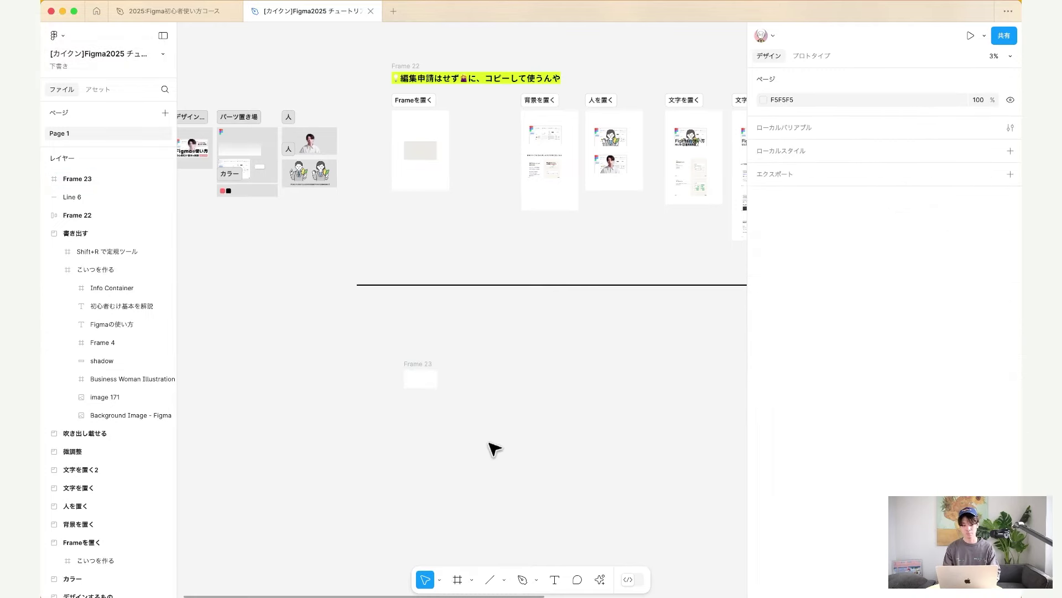
Rename Frame 23 as sdkfalsdfjaslkdjflksadjfs and deselect it.
{"action": "left_click", "coordinate": [417, 365]}
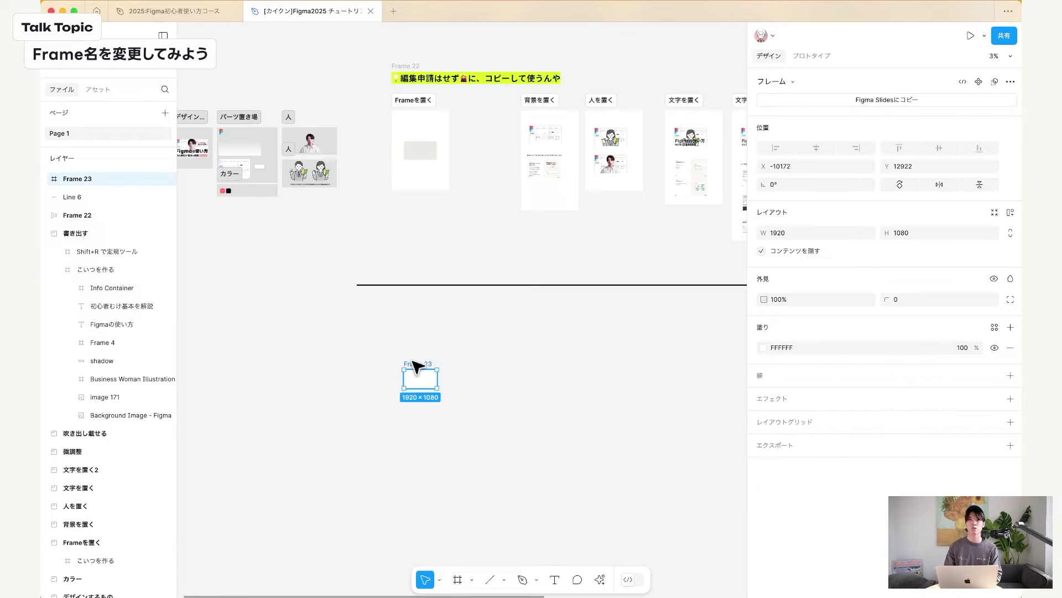
{"action": "scroll", "coordinate": [421, 429], "scroll_direction": "up", "scroll_amount": 10}
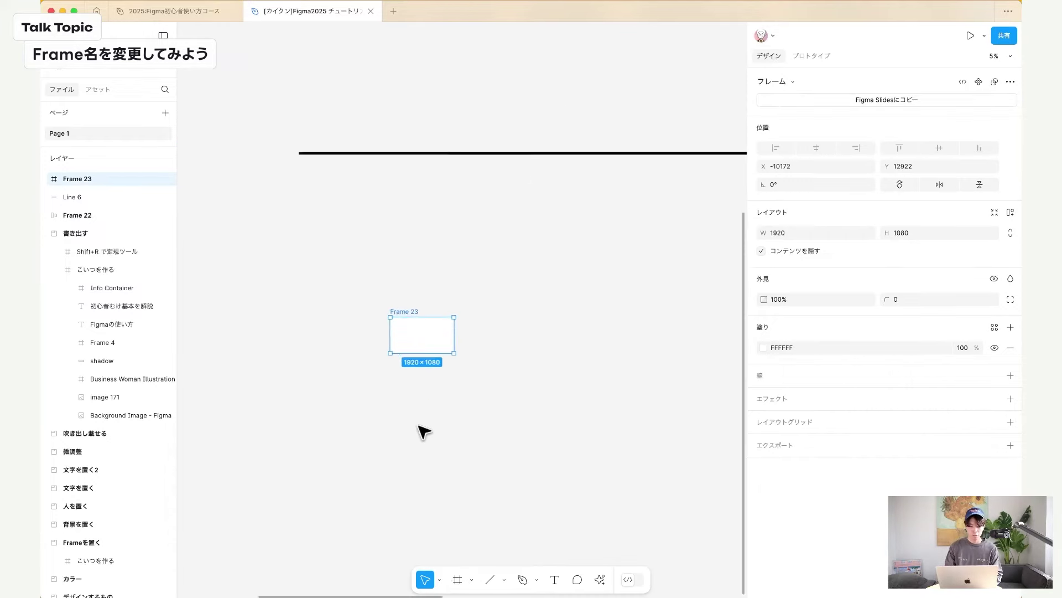
{"action": "scroll", "coordinate": [415, 340], "scroll_direction": "up", "scroll_amount": 1}
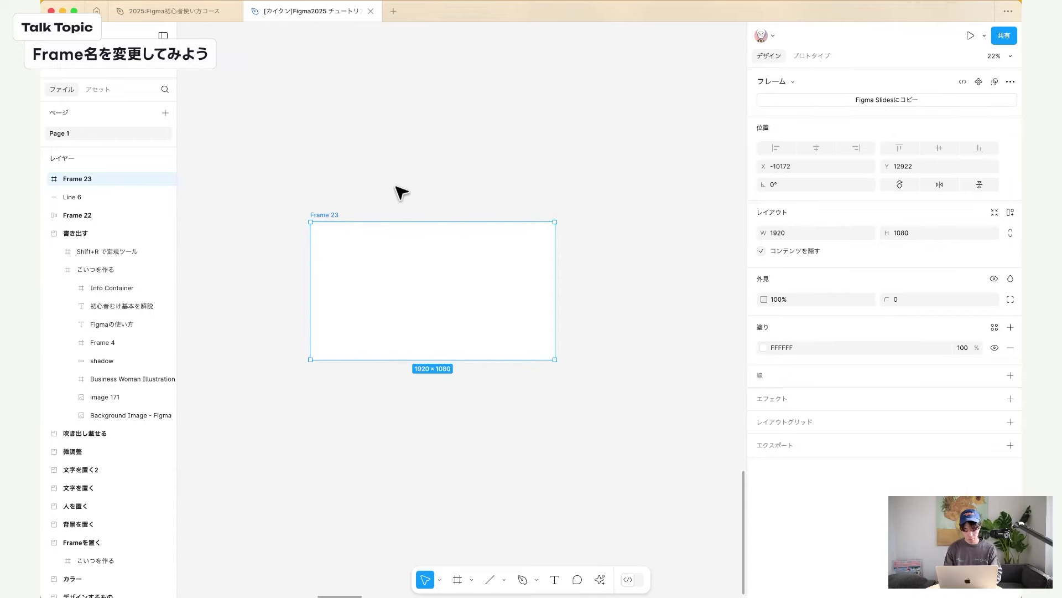
{"action": "key", "text": "super+r"}
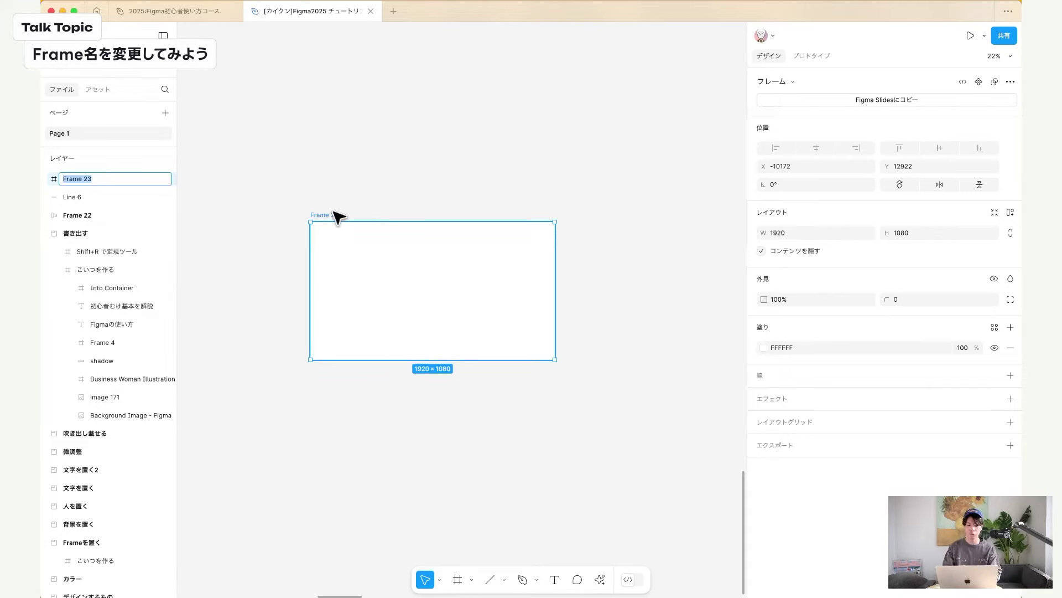
{"action": "scroll", "coordinate": [315, 218], "scroll_direction": "up", "scroll_amount": 5}
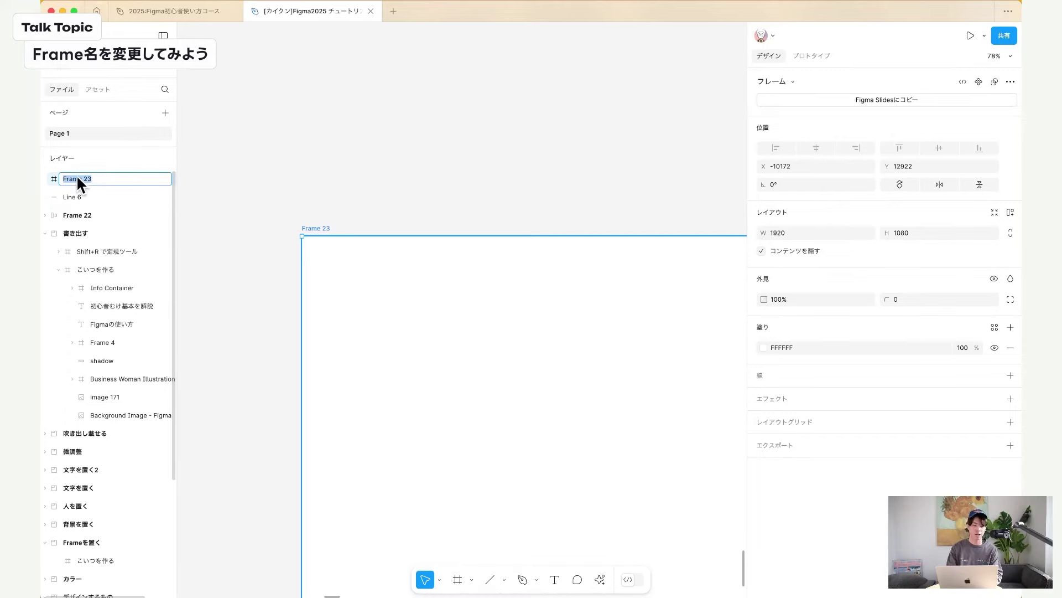
{"action": "type", "text": "sdkfalsdfjaslkdjflksadjfs"}
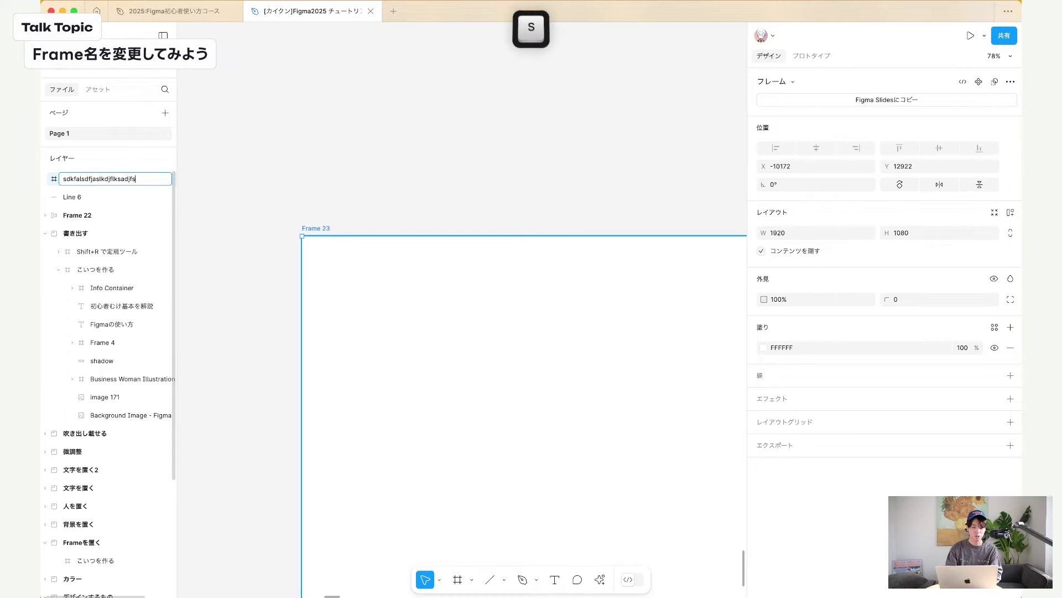
{"action": "key", "text": "Return"}
{"action": "left_click", "coordinate": [271, 170]}
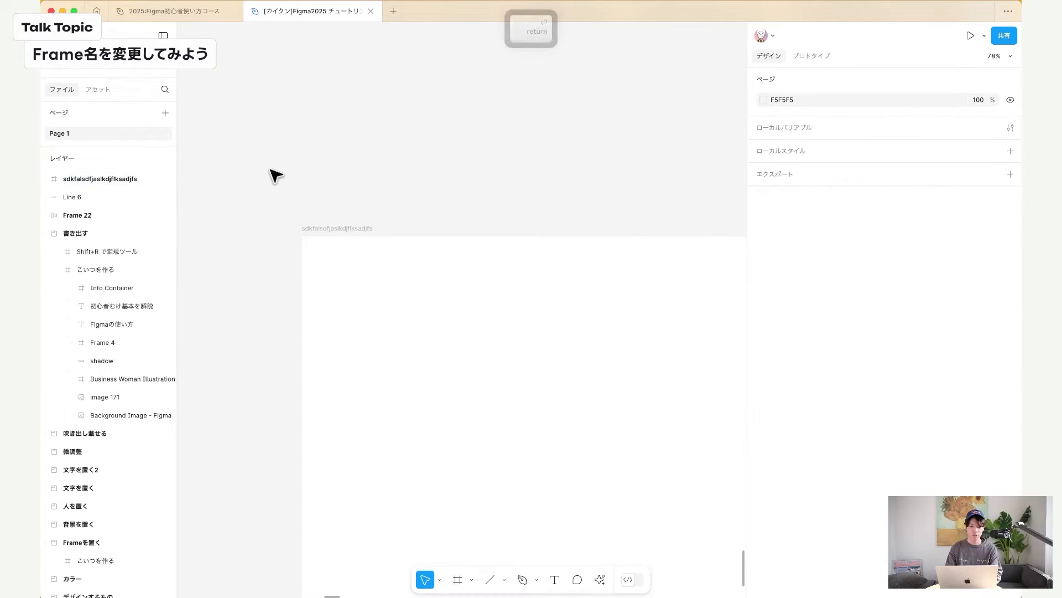
Undo the rename of the large empty frame and select the frame again.
{"action": "key", "text": "super+z"}
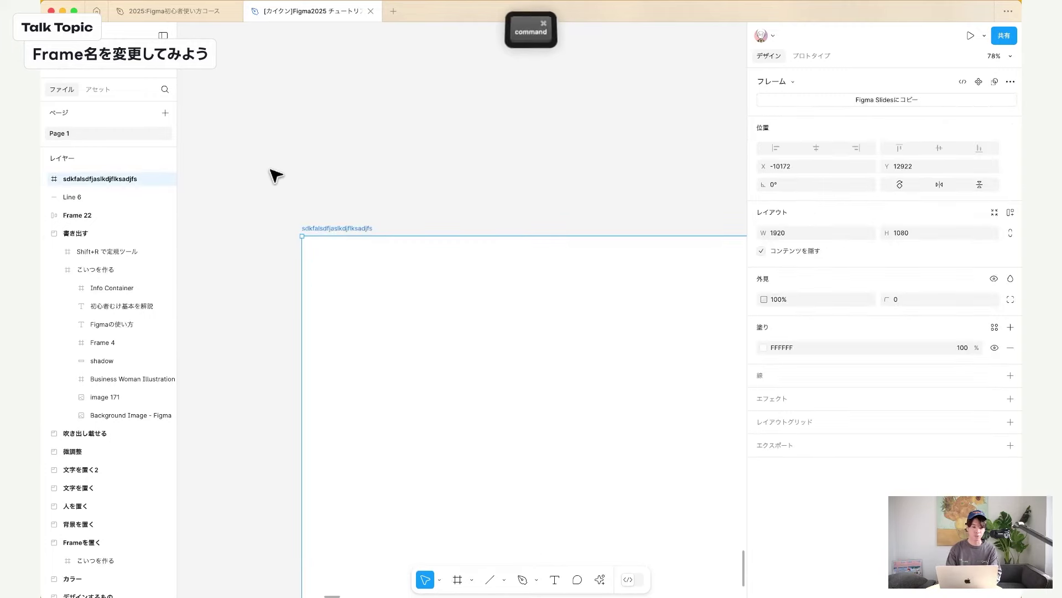
{"action": "key", "text": "super+z"}
{"action": "left_click", "coordinate": [366, 188]}
{"action": "left_click", "coordinate": [316, 236]}
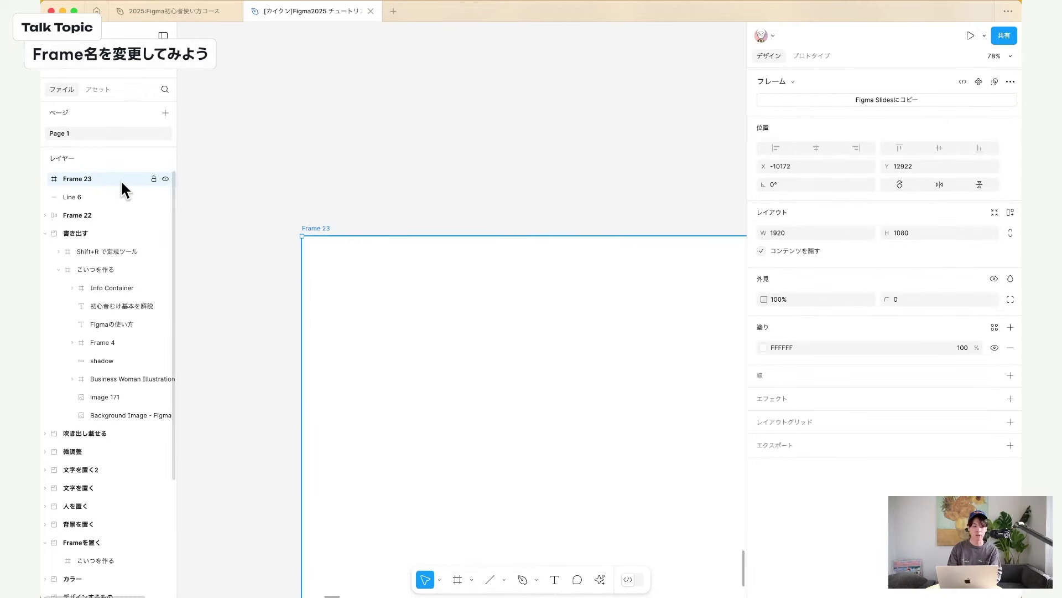
Widen the layer list and open Frame 23's name for editing.
{"action": "key", "text": "super+r"}
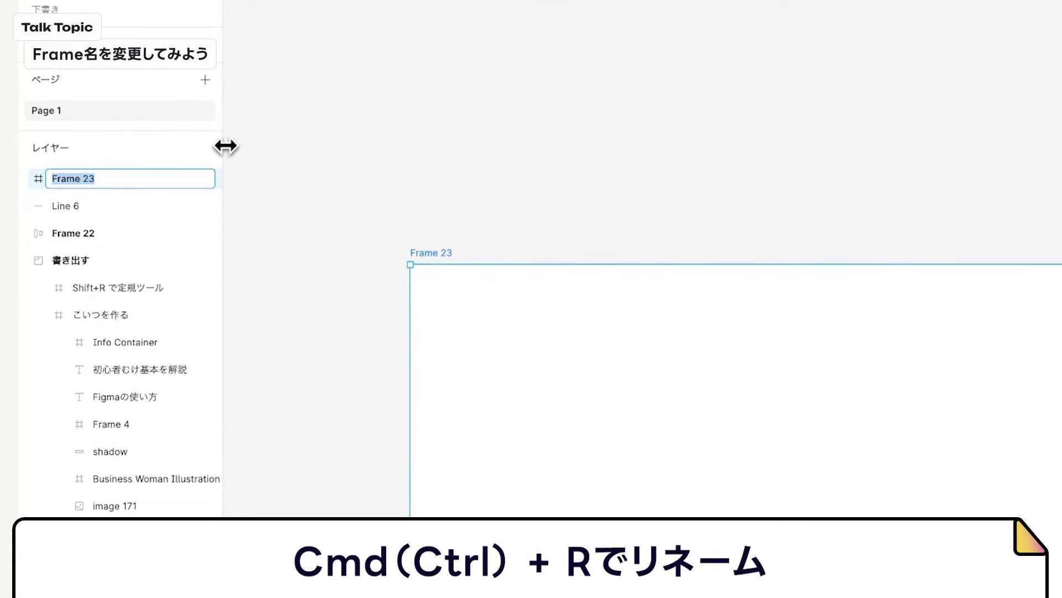
{"action": "left_click_drag", "start_coordinate": [223, 145], "coordinate": [409, 153]}
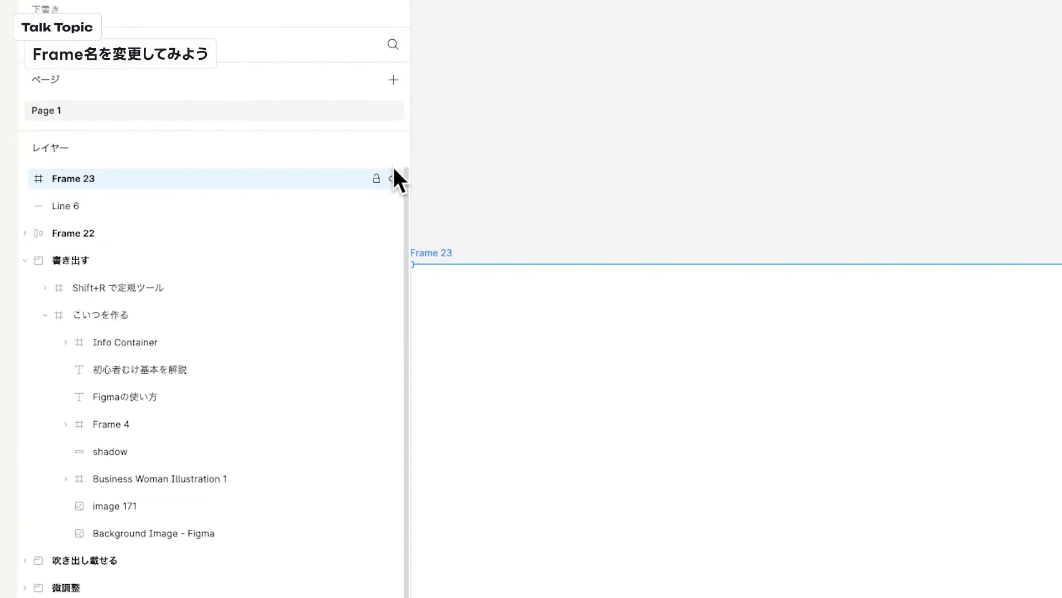
{"action": "key", "text": "super+r"}
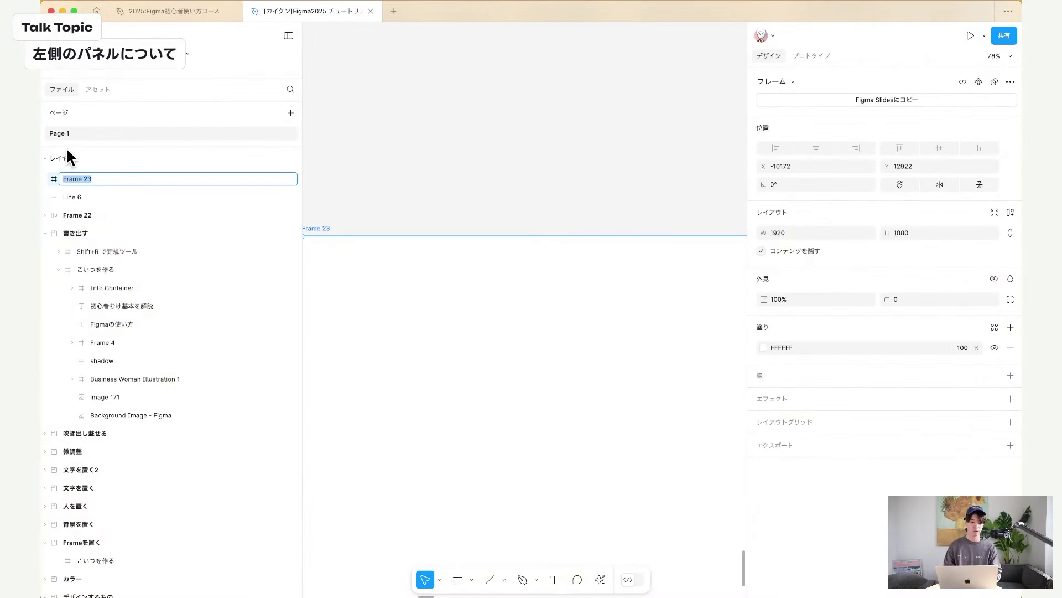
{"action": "key", "text": "ctrl+shift+a"}
{"action": "mouse_move", "coordinate": [51, 150]}
{"action": "left_mouse_down"}
{"action": "mouse_move", "coordinate": [230, 150]}
{"action": "mouse_move", "coordinate": [341, 195]}
{"action": "mouse_move", "coordinate": [309, 572]}
{"action": "mouse_move", "coordinate": [69, 584]}
{"action": "mouse_move", "coordinate": [50, 202]}
{"action": "left_mouse_up"}
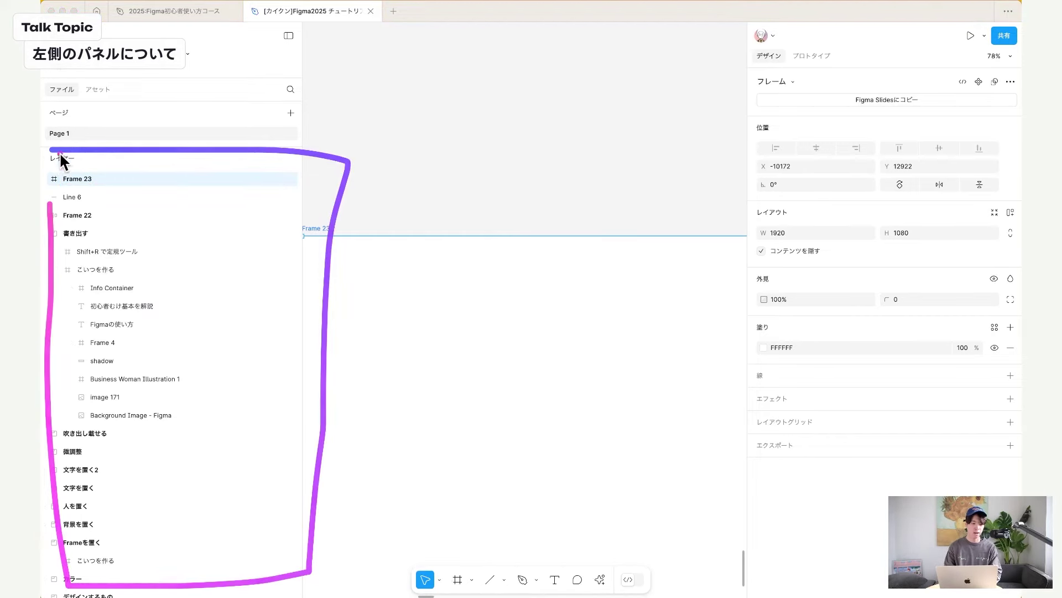
{"action": "left_click", "coordinate": [47, 99]}
{"action": "left_click_drag", "start_coordinate": [46, 99], "coordinate": [291, 100]}
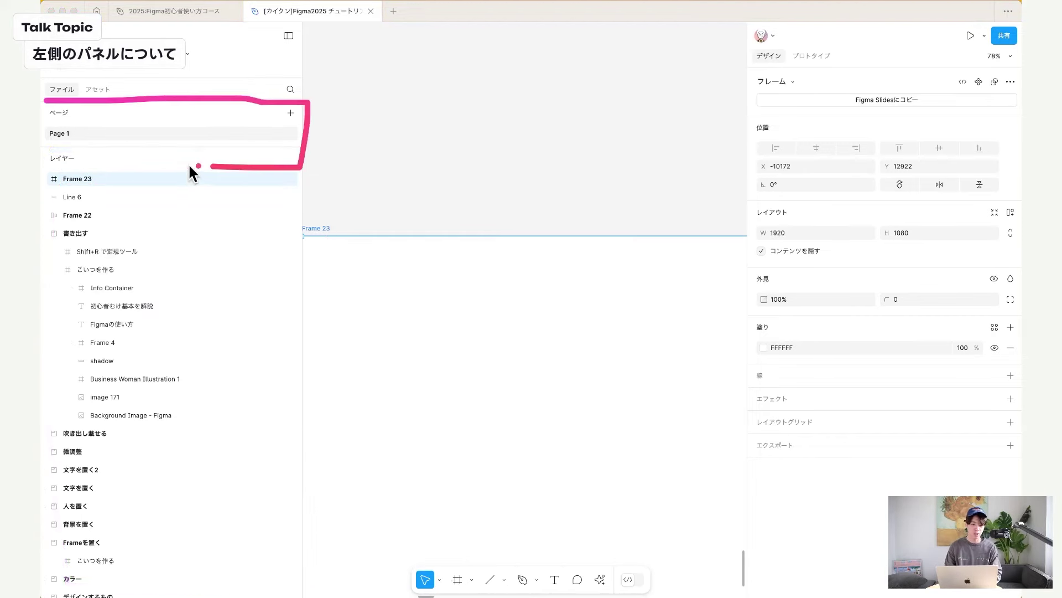
{"action": "mouse_move", "coordinate": [189, 165]}
{"action": "left_mouse_down"}
{"action": "mouse_move", "coordinate": [41, 129]}
{"action": "mouse_move", "coordinate": [45, 101]}
{"action": "mouse_move", "coordinate": [161, 17]}
{"action": "mouse_move", "coordinate": [181, 77]}
{"action": "mouse_move", "coordinate": [119, 88]}
{"action": "left_mouse_up"}
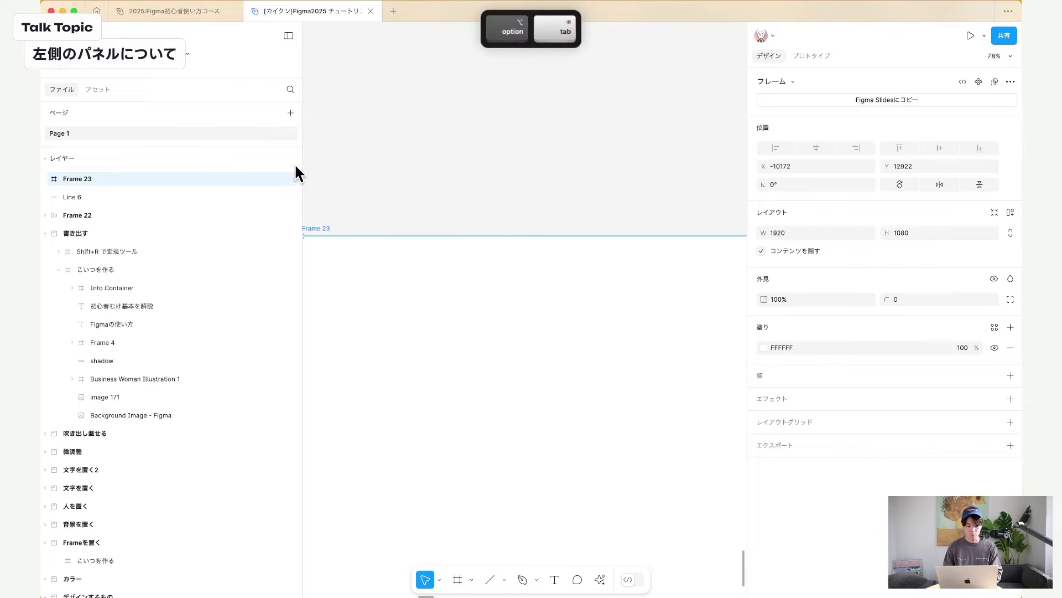
Deselect Frame 23, select it from the layer list and locate it on the canvas relative to the sections.
{"action": "scroll", "coordinate": [363, 190], "scroll_direction": "down", "scroll_amount": 2}
{"action": "scroll", "coordinate": [363, 189], "scroll_direction": "left", "scroll_amount": 2}
{"action": "left_click", "coordinate": [346, 169]}
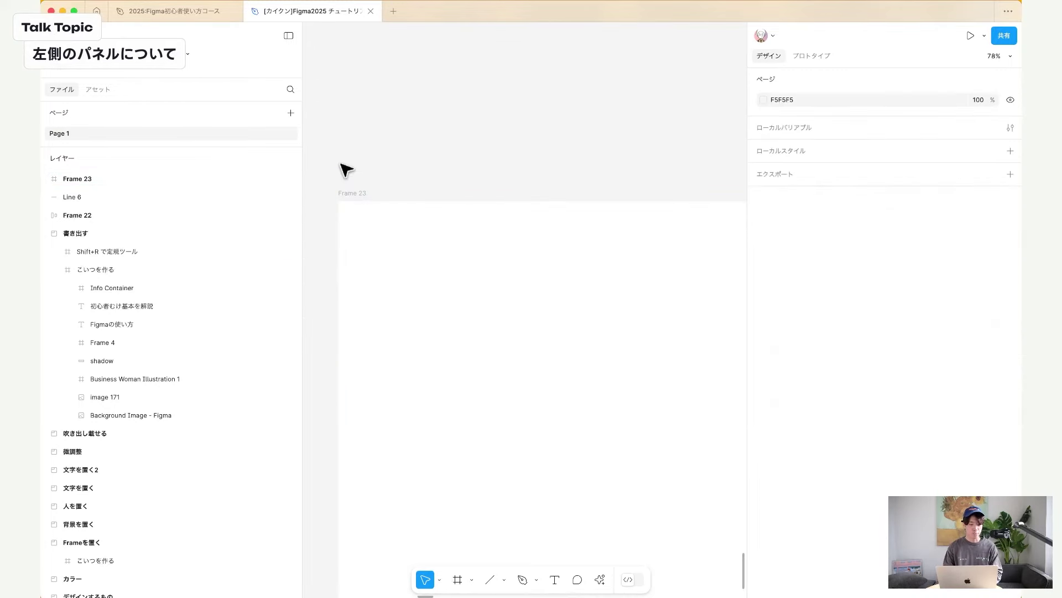
{"action": "left_click", "coordinate": [171, 179]}
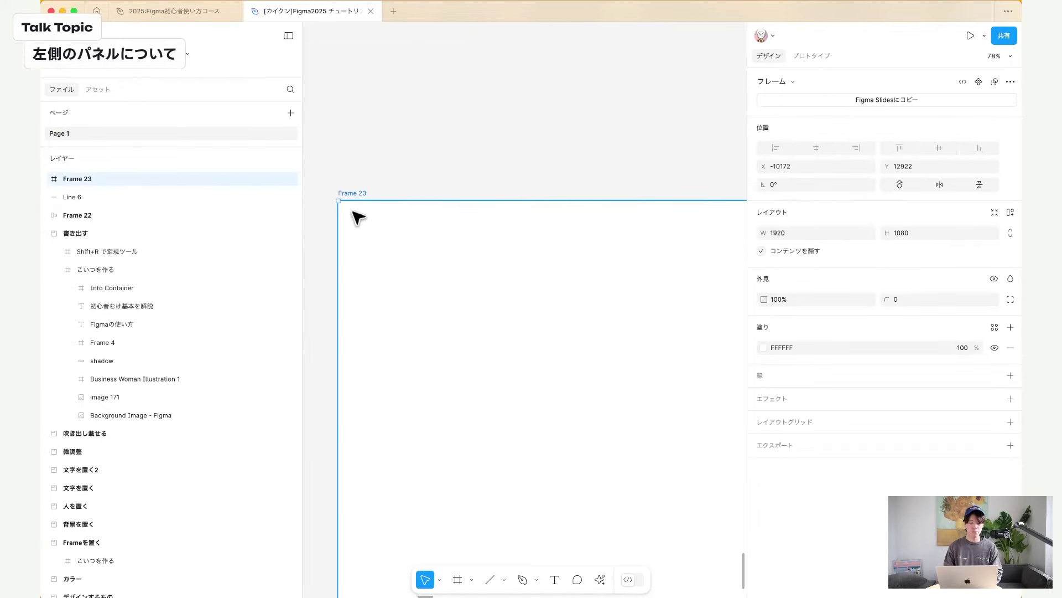
{"action": "scroll", "coordinate": [355, 213], "scroll_direction": "down", "scroll_amount": 10}
{"action": "scroll", "coordinate": [360, 218], "scroll_direction": "up", "scroll_amount": 3}
{"action": "scroll", "coordinate": [359, 218], "scroll_direction": "left", "scroll_amount": 2}
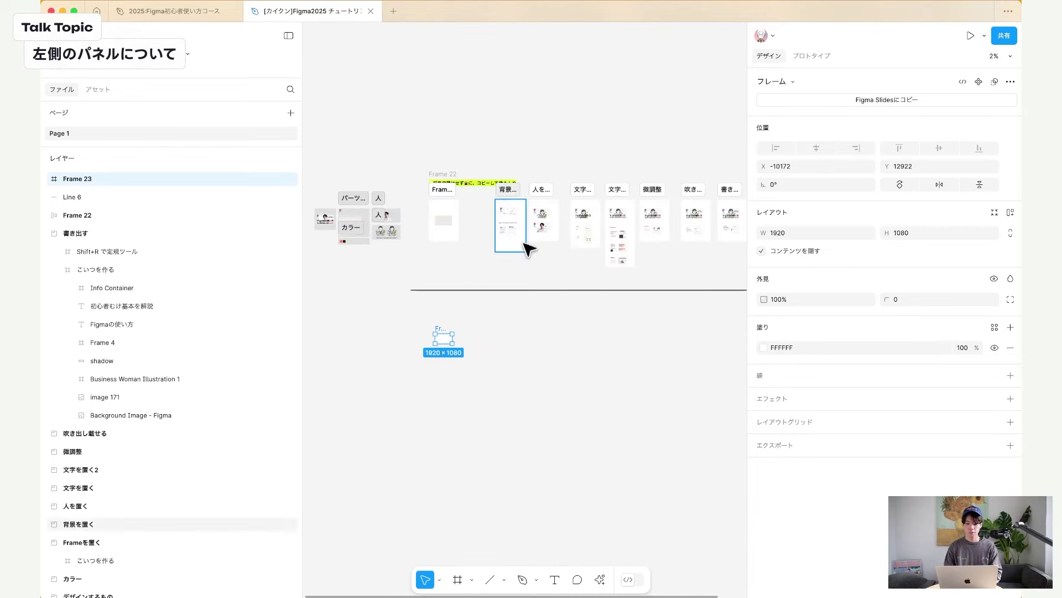
Select the 文字を置く section, and select all sections from Frameを置く to 書き出す together to inspect their layers.
{"action": "scroll", "coordinate": [521, 194], "scroll_direction": "right", "scroll_amount": 2}
{"action": "left_click", "coordinate": [474, 169]}
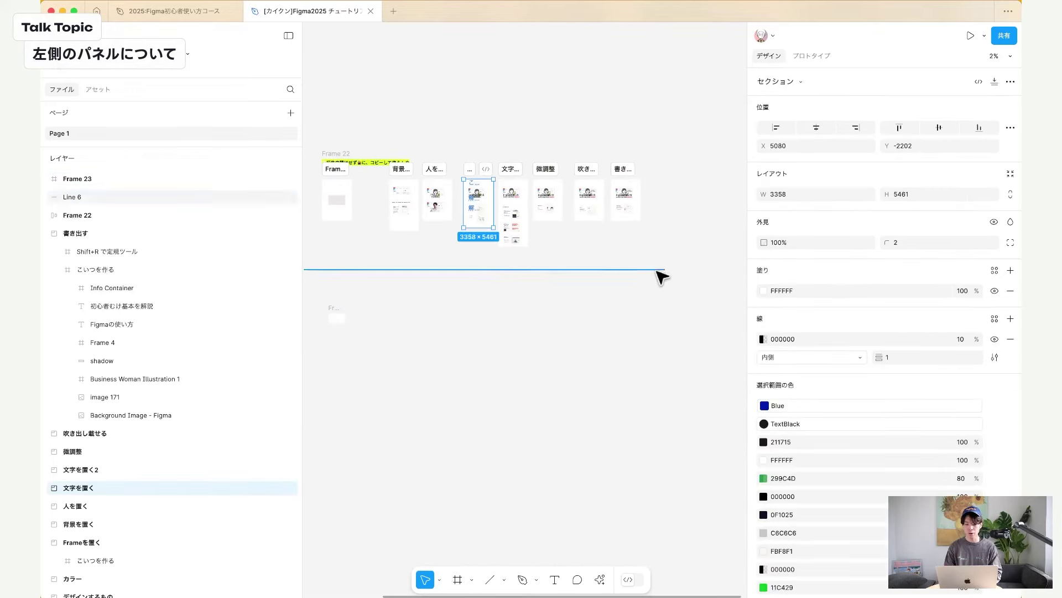
{"action": "left_click", "coordinate": [535, 210]}
{"action": "key", "text": "super+z"}
{"action": "left_click_drag", "start_coordinate": [671, 249], "coordinate": [325, 171]}
{"action": "scroll", "coordinate": [142, 349], "scroll_direction": "up", "scroll_amount": 10}
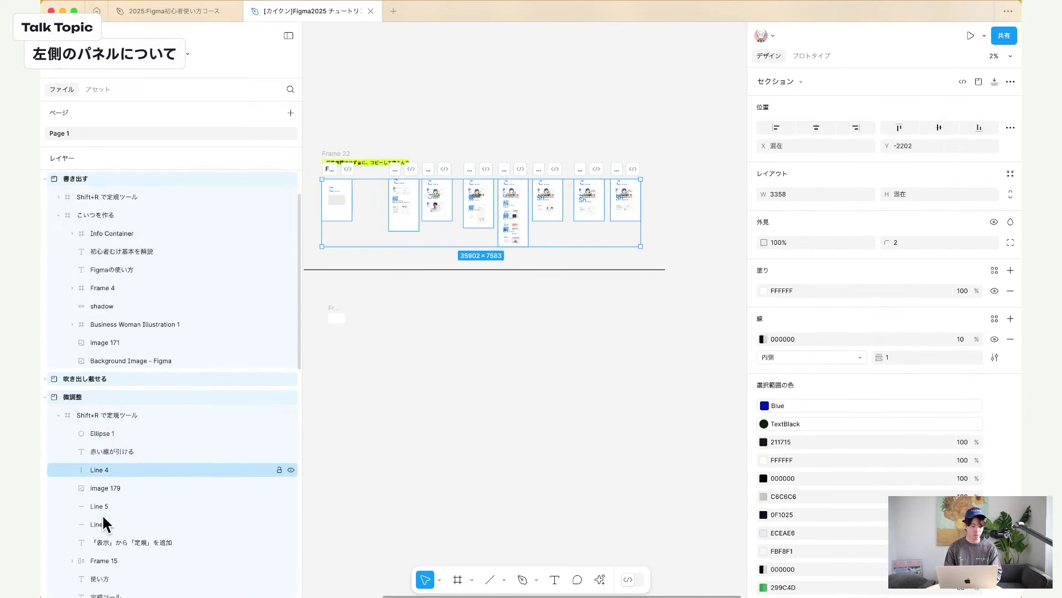
Deselect all sections and collapse the 書き出す, 微調整 and 文字を置く2 sections in the layer list.
{"action": "left_click", "coordinate": [462, 334]}
{"action": "scroll", "coordinate": [462, 334], "scroll_direction": "left", "scroll_amount": 3}
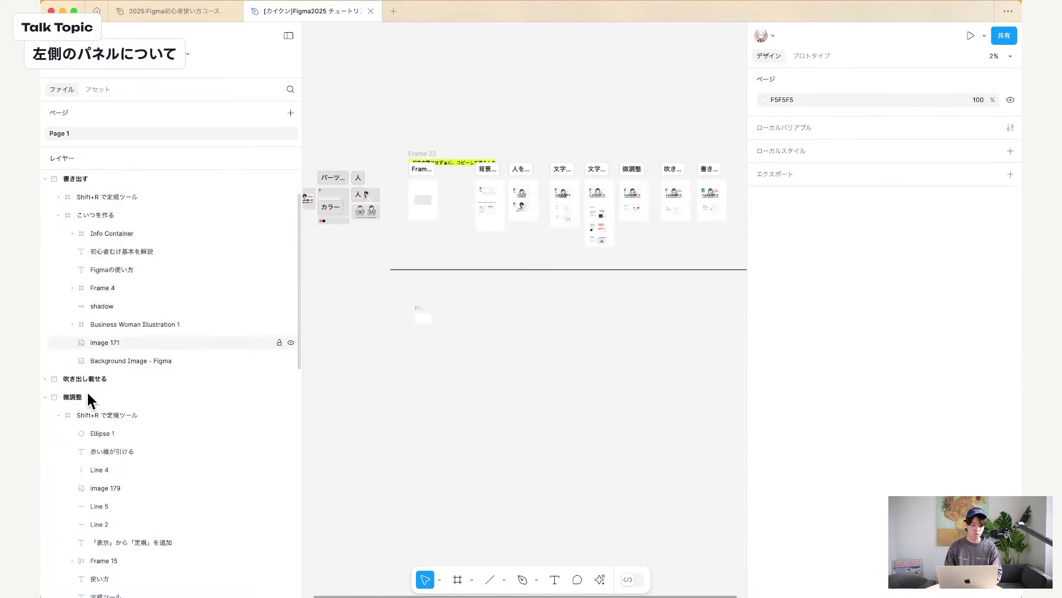
{"action": "left_click", "coordinate": [46, 395]}
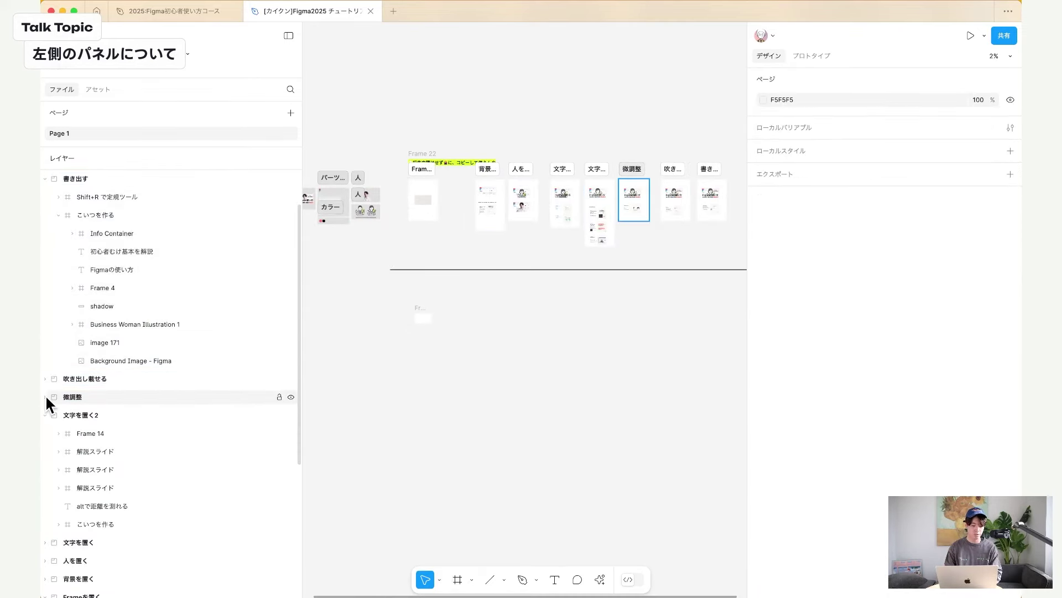
{"action": "left_click", "coordinate": [45, 178]}
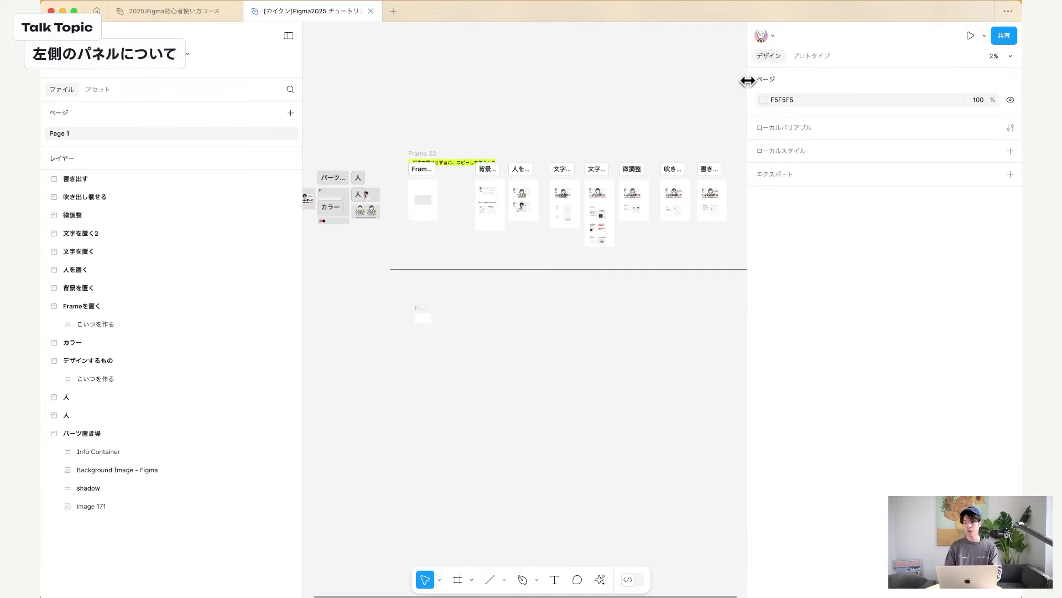
Narrow the design properties area to give the canvas more room, and show the start of the layer list.
{"action": "left_click_drag", "start_coordinate": [747, 80], "coordinate": [886, 83]}
{"action": "scroll", "coordinate": [790, 109], "scroll_direction": "left", "scroll_amount": 5}
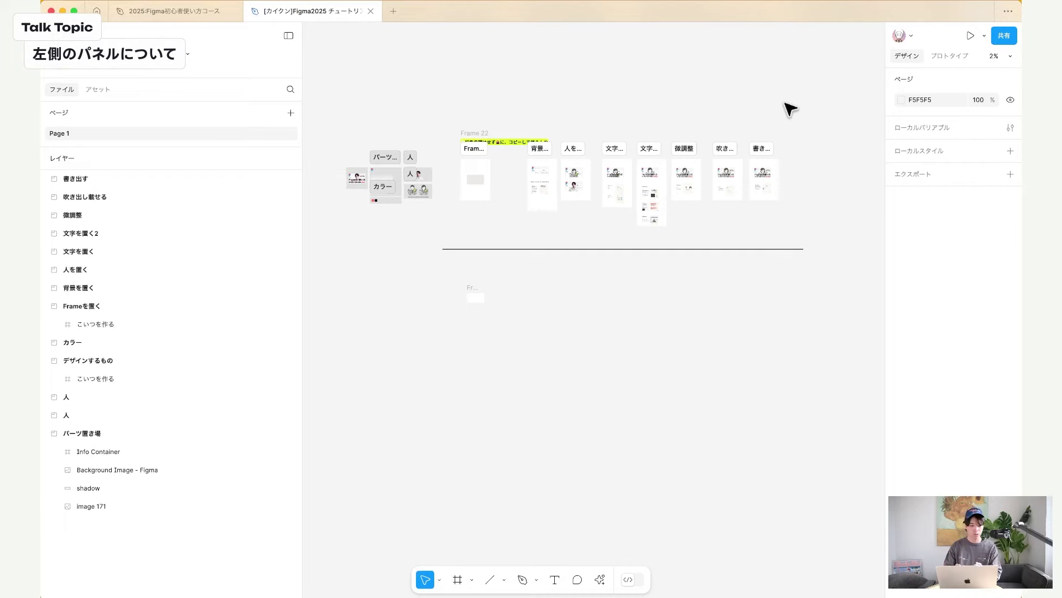
{"action": "scroll", "coordinate": [124, 406], "scroll_direction": "up", "scroll_amount": 3}
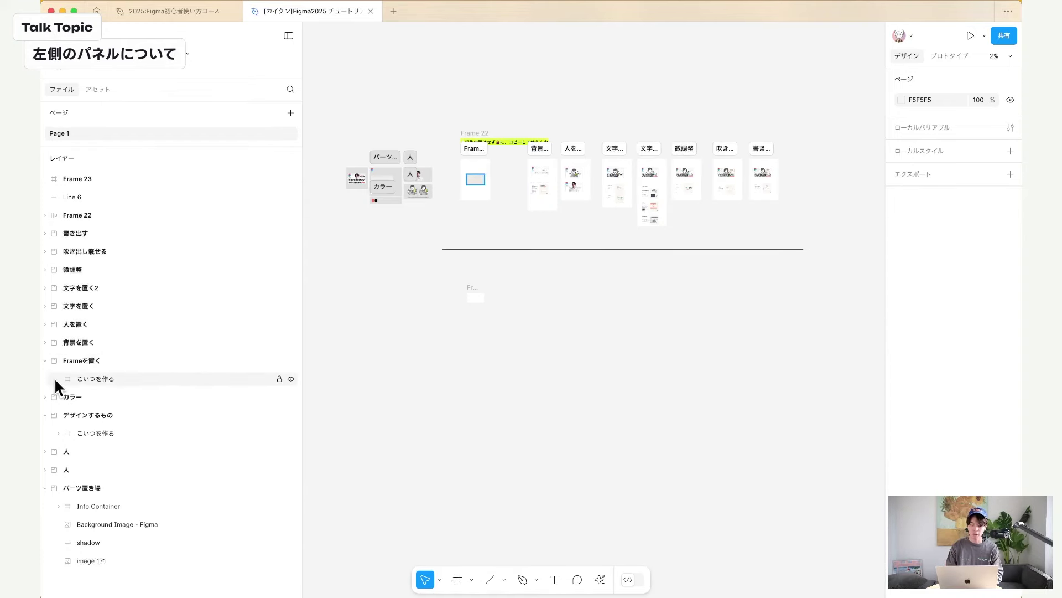
Select Frame 23 and examine the finished Figmaの使い方 banner in the デザインするもの section as the reference.
{"action": "left_click", "coordinate": [476, 297]}
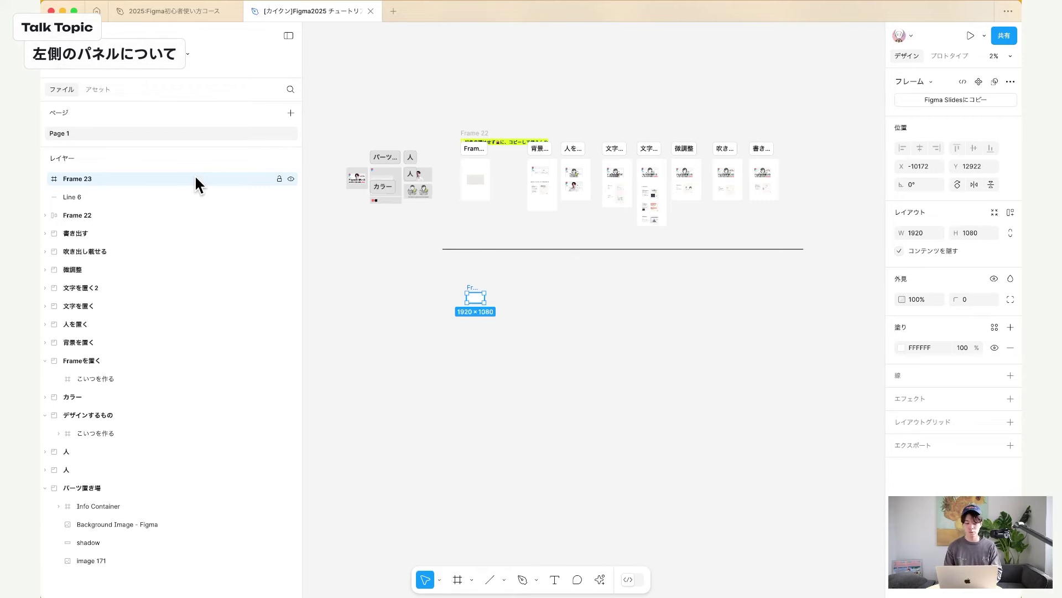
{"action": "scroll", "coordinate": [504, 304], "scroll_direction": "up", "scroll_amount": 2}
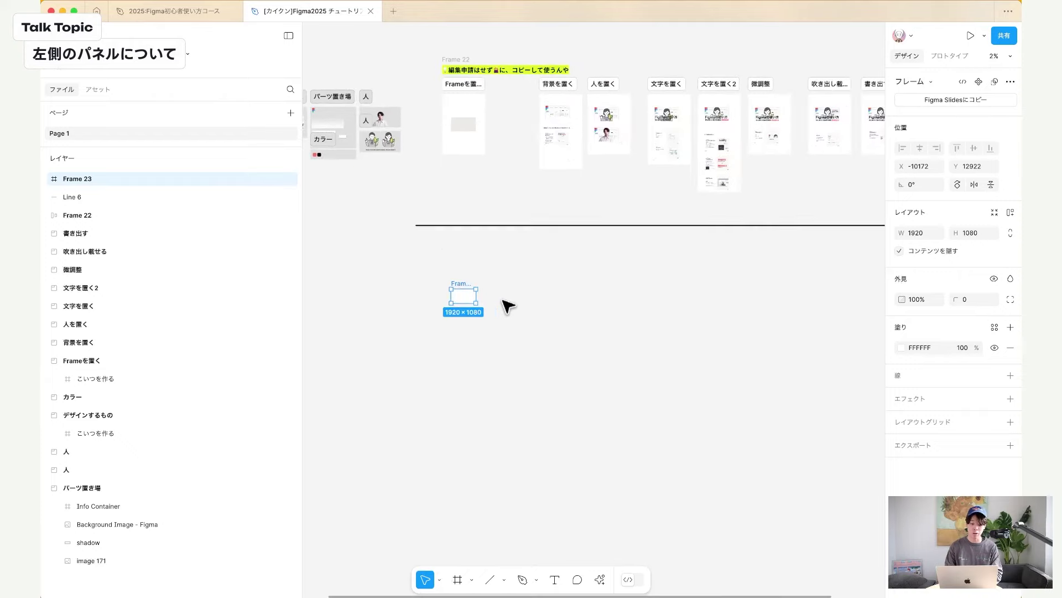
{"action": "scroll", "coordinate": [455, 311], "scroll_direction": "up", "scroll_amount": 3}
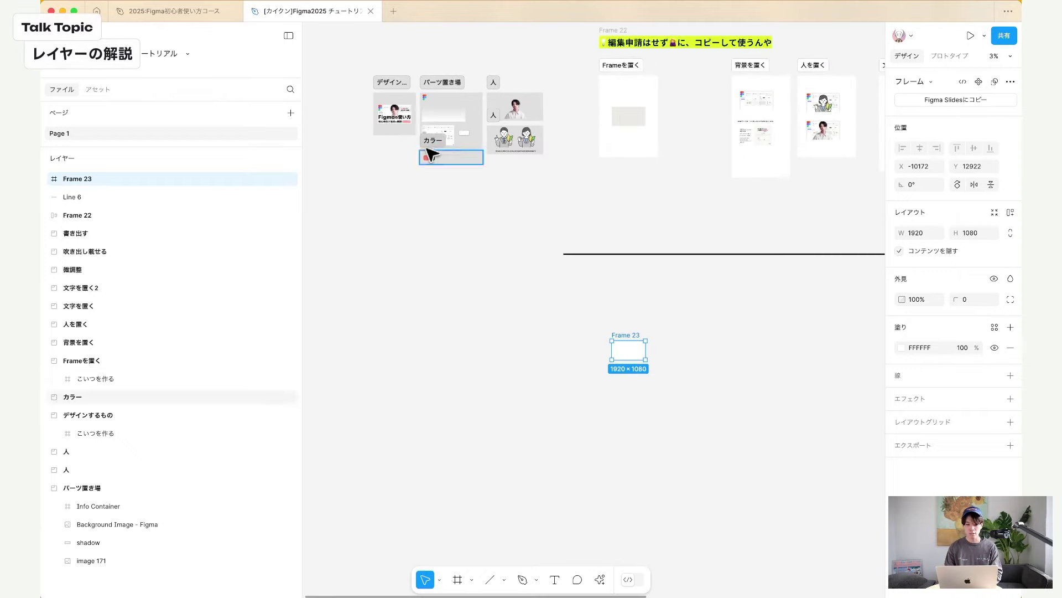
{"action": "scroll", "coordinate": [365, 122], "scroll_direction": "up", "scroll_amount": 3}
{"action": "scroll", "coordinate": [389, 117], "scroll_direction": "up", "scroll_amount": 6}
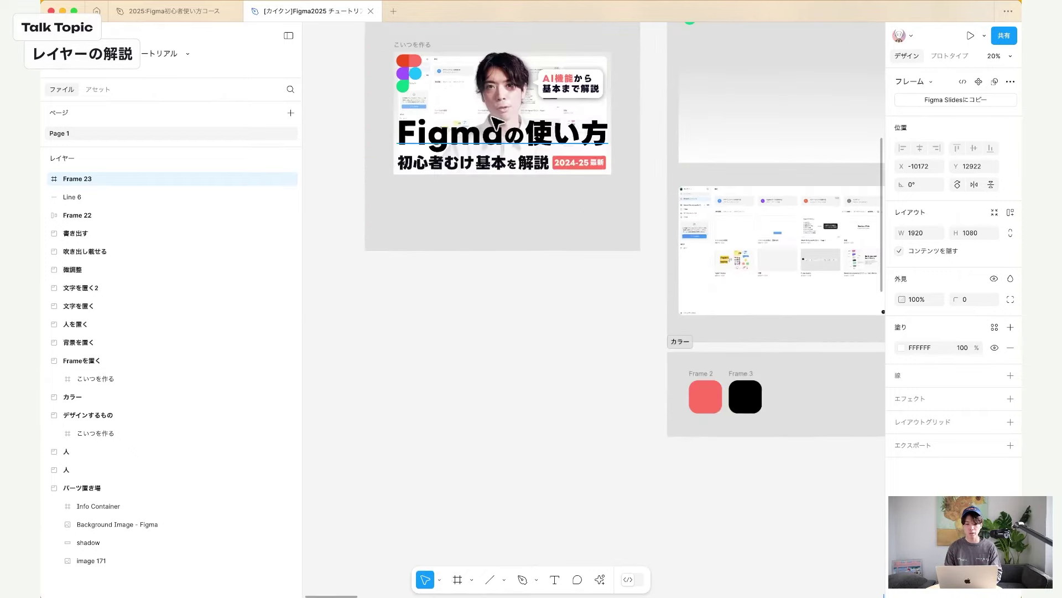
{"action": "scroll", "coordinate": [485, 178], "scroll_direction": "down", "scroll_amount": 10}
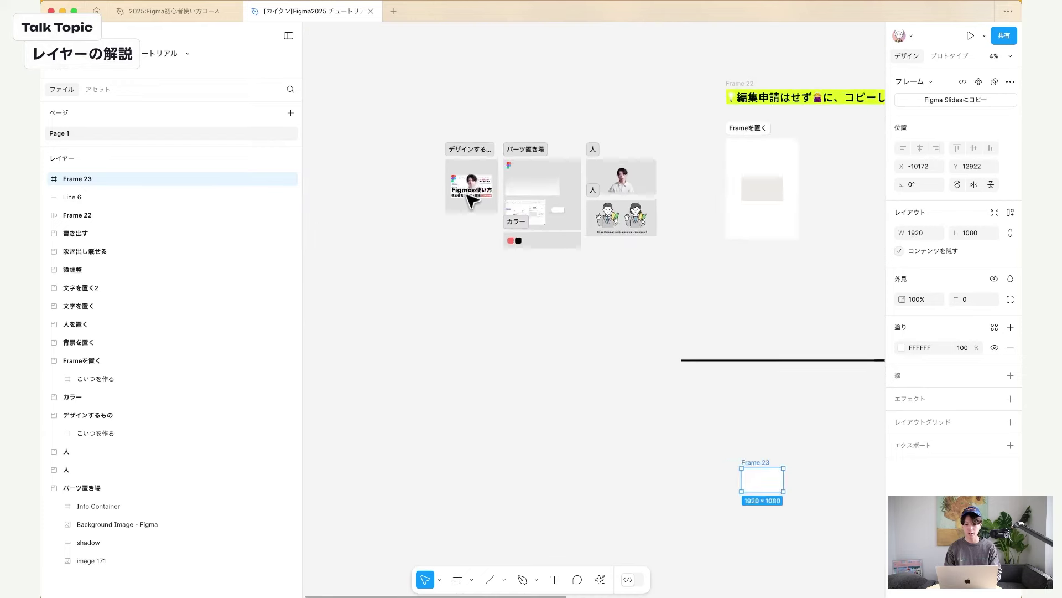
Draw a rectangle of about 707 × 442 in the left half of Frame 23.
{"action": "scroll", "coordinate": [538, 368], "scroll_direction": "up", "scroll_amount": 3}
{"action": "scroll", "coordinate": [588, 308], "scroll_direction": "up", "scroll_amount": 5}
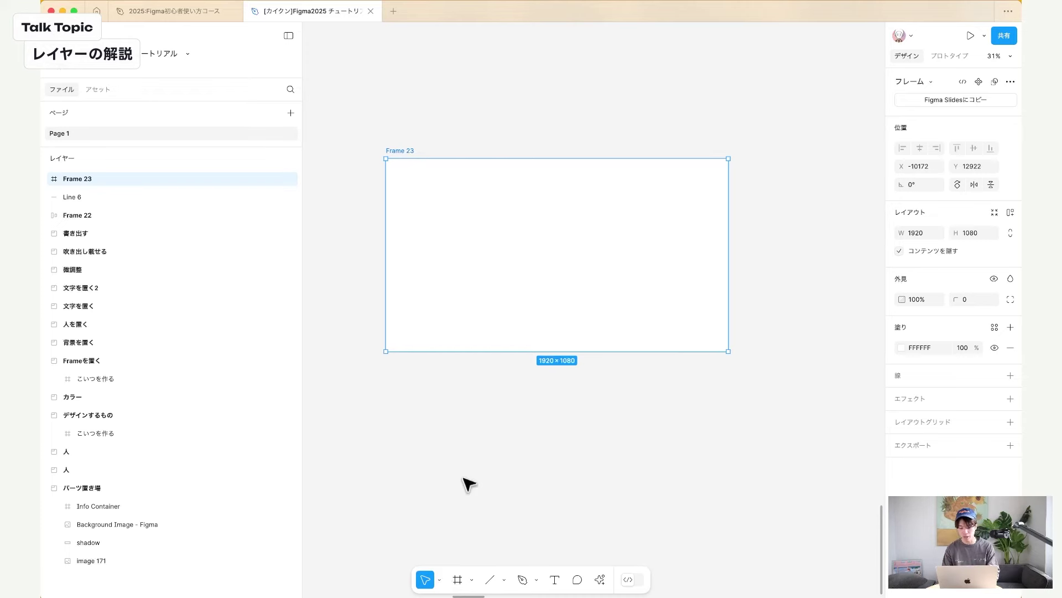
{"action": "left_click", "coordinate": [505, 579]}
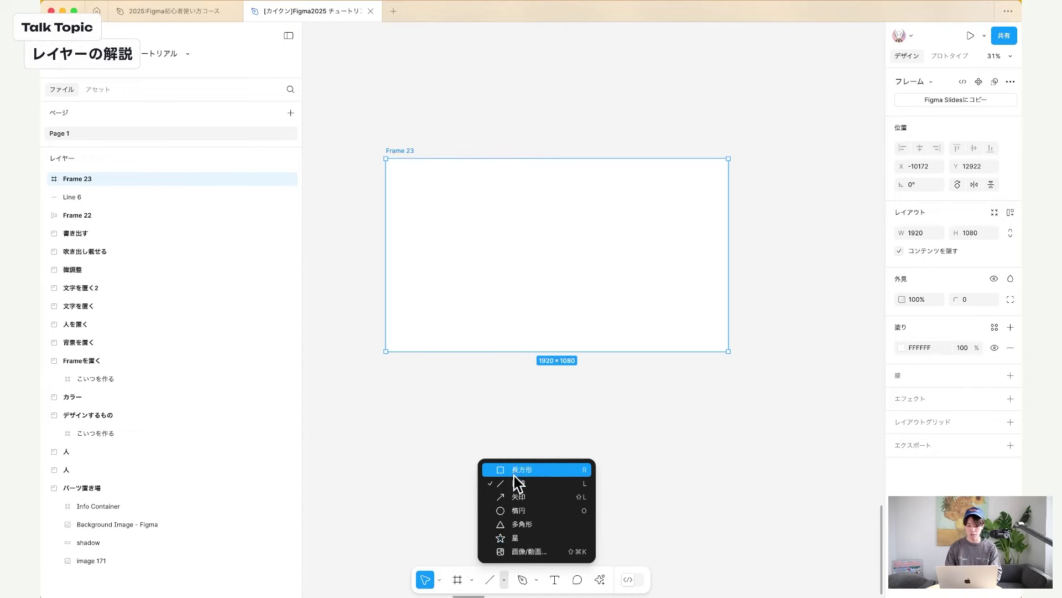
{"action": "left_click", "coordinate": [532, 475]}
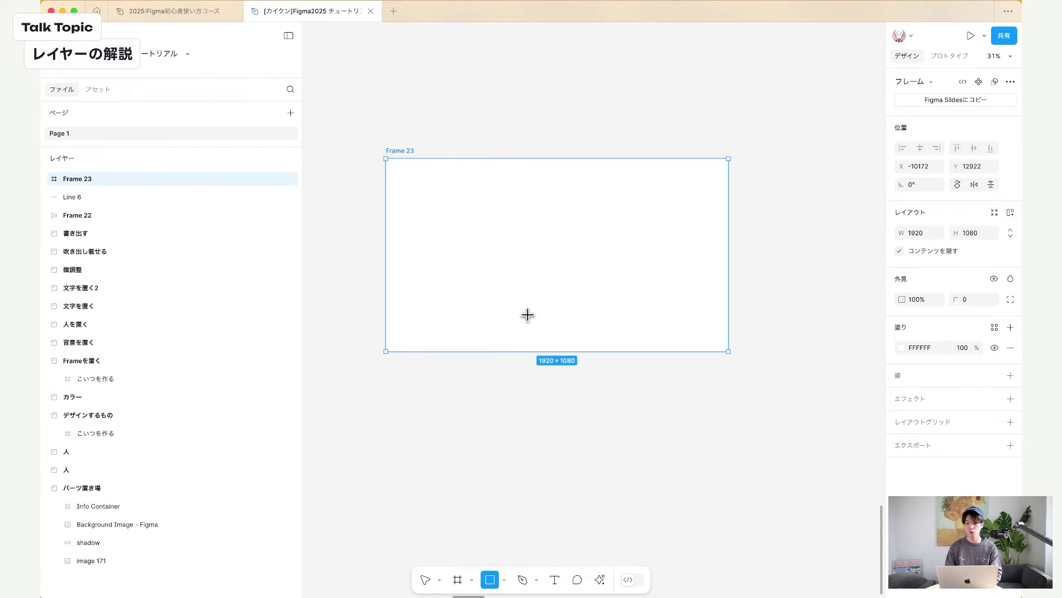
{"action": "mouse_move", "coordinate": [434, 208]}
{"action": "left_mouse_down"}
{"action": "mouse_move", "coordinate": [655, 343]}
{"action": "mouse_move", "coordinate": [538, 305]}
{"action": "mouse_move", "coordinate": [560, 286]}
{"action": "left_mouse_up"}
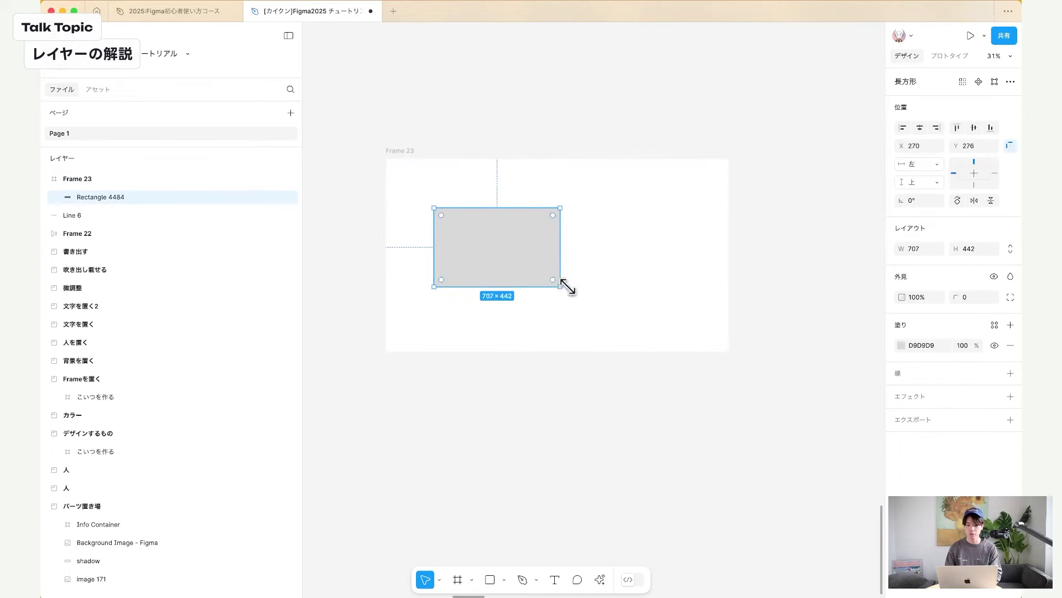
{"action": "left_click", "coordinate": [668, 313]}
Draw an ellipse of about 449 × 497 to the right of the rectangle in Frame 23.
{"action": "left_click", "coordinate": [504, 579]}
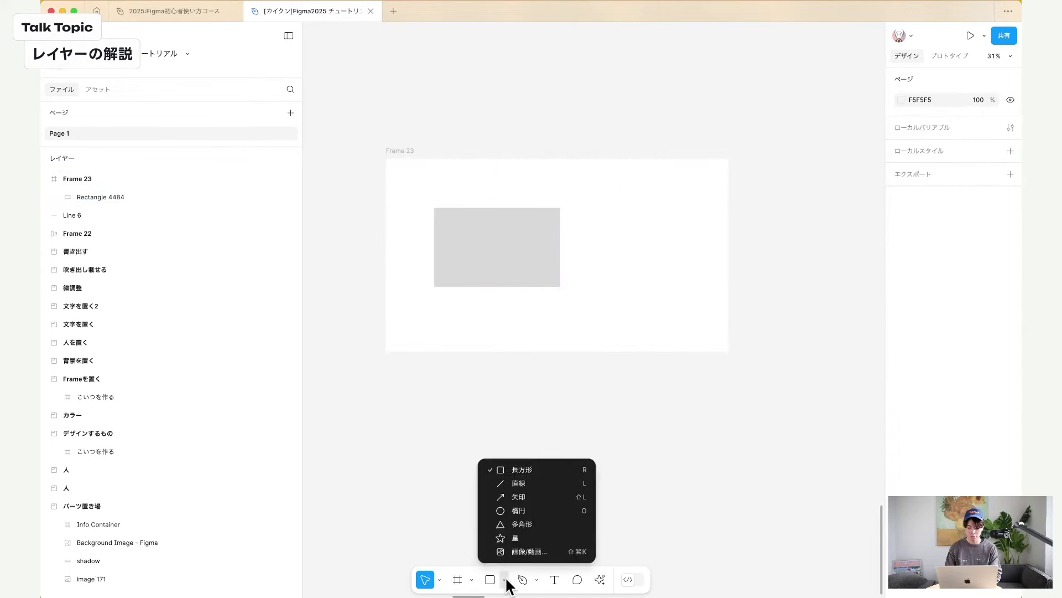
{"action": "left_click", "coordinate": [519, 511]}
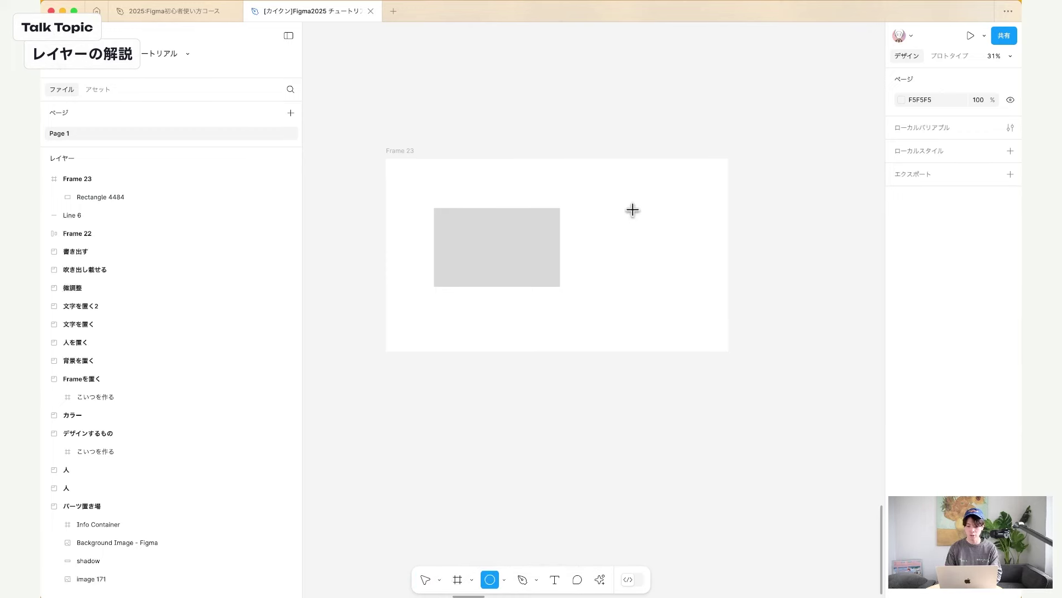
{"action": "left_click_drag", "start_coordinate": [620, 224], "coordinate": [702, 312]}
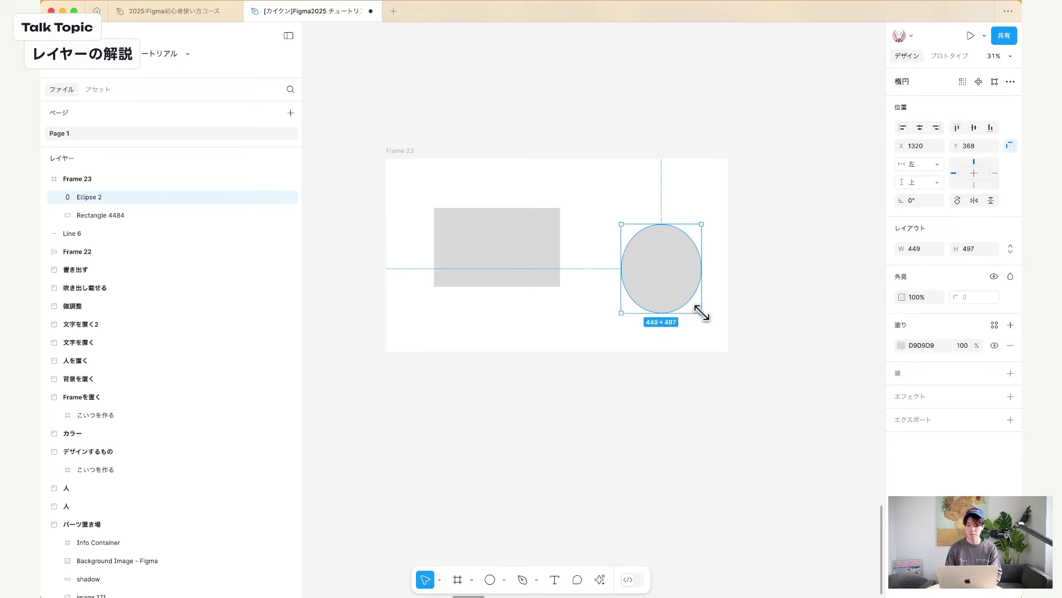
{"action": "left_click", "coordinate": [803, 437]}
Change the ellipse's fill colour to the purple-blue 6459FF.
{"action": "left_click", "coordinate": [669, 272]}
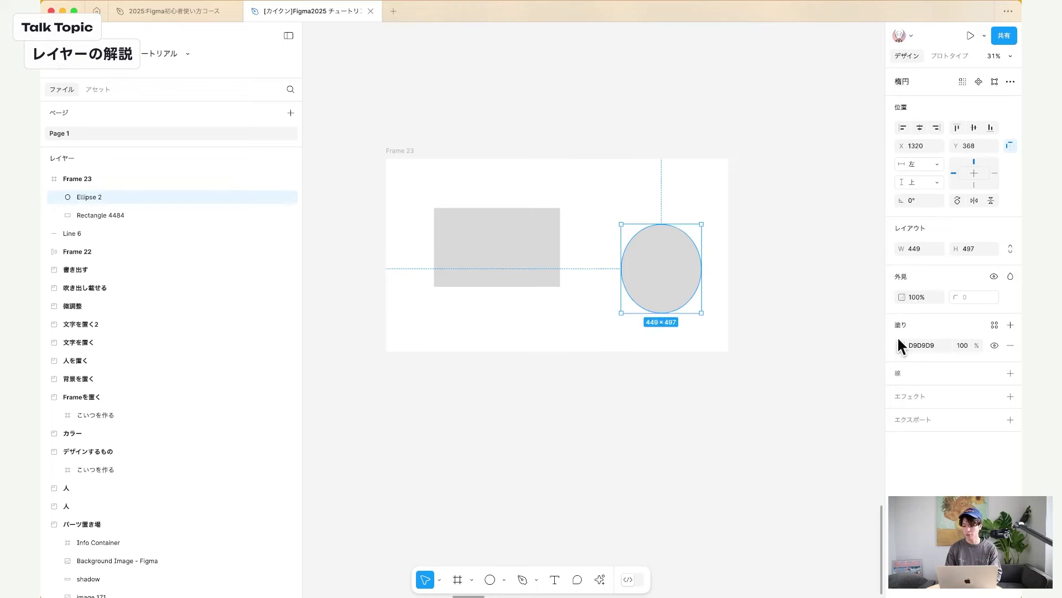
{"action": "left_click", "coordinate": [902, 345]}
{"action": "left_click", "coordinate": [663, 249]}
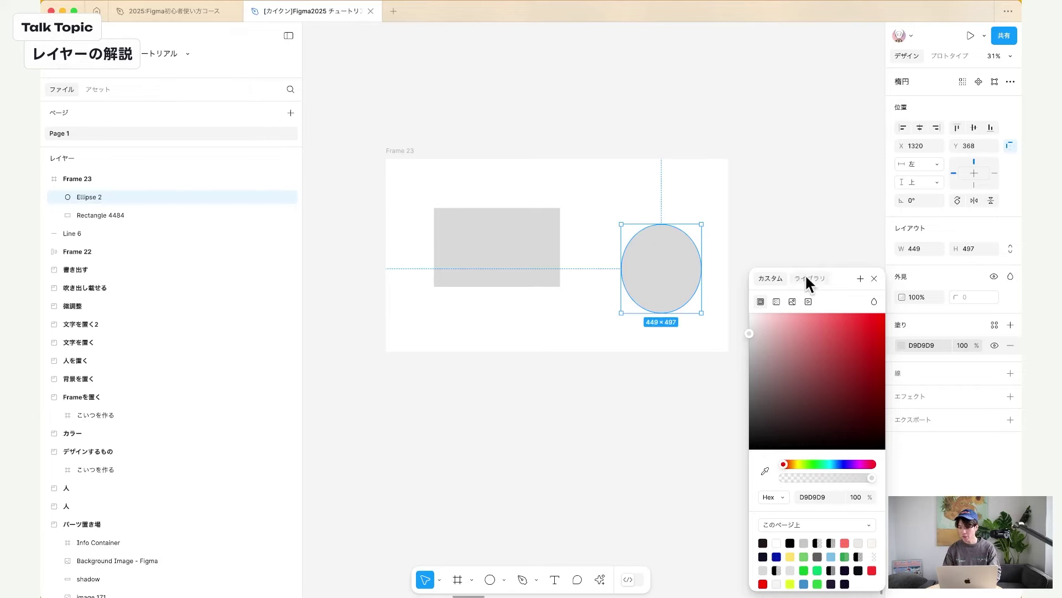
{"action": "left_click_drag", "start_coordinate": [846, 356], "coordinate": [839, 306]}
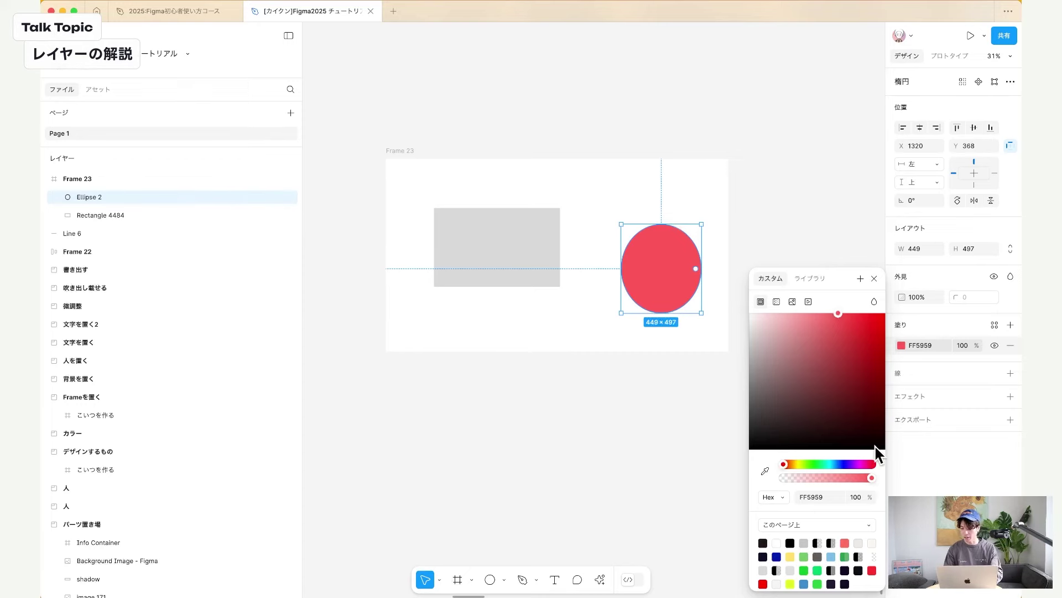
{"action": "left_click", "coordinate": [840, 462]}
{"action": "left_click", "coordinate": [706, 375]}
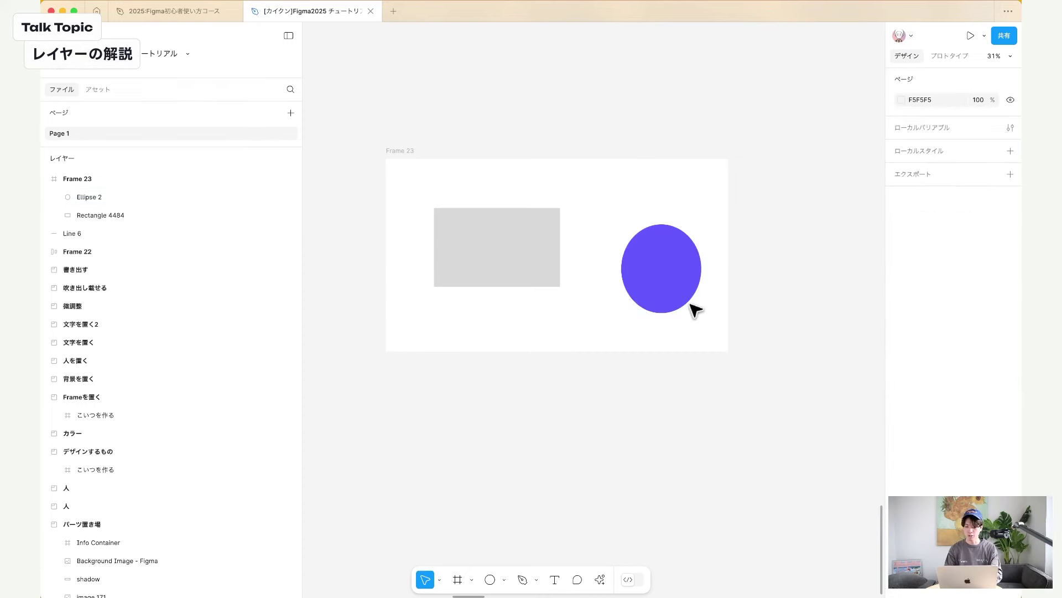
Move the ellipse onto the rectangle at about X 416, Y 403, and check its layer inside Frame 23.
{"action": "left_click", "coordinate": [672, 289]}
{"action": "left_click_drag", "start_coordinate": [661, 263], "coordinate": [500, 269]}
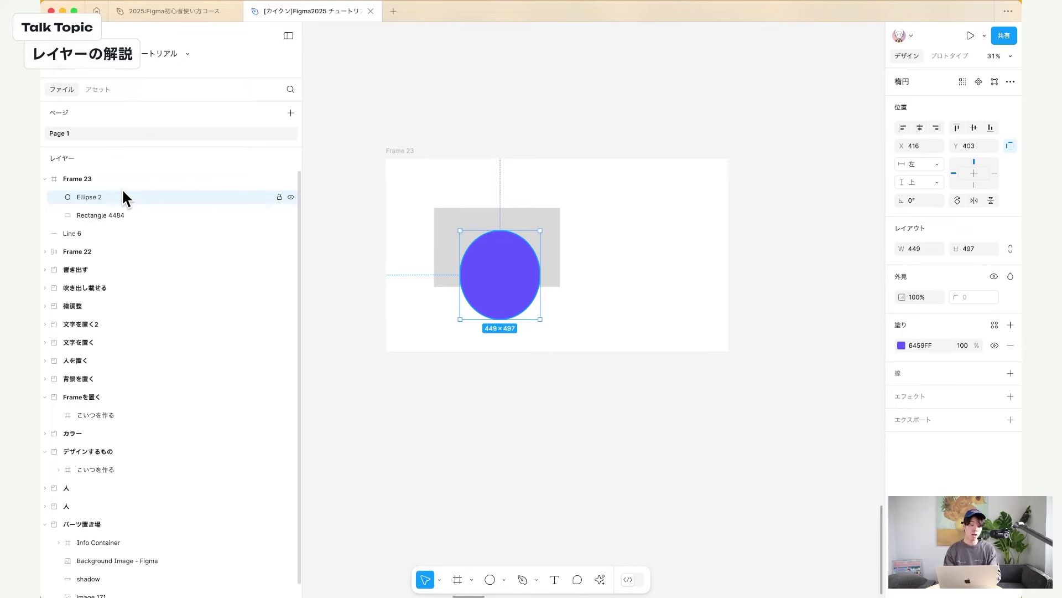
{"action": "left_click", "coordinate": [83, 180]}
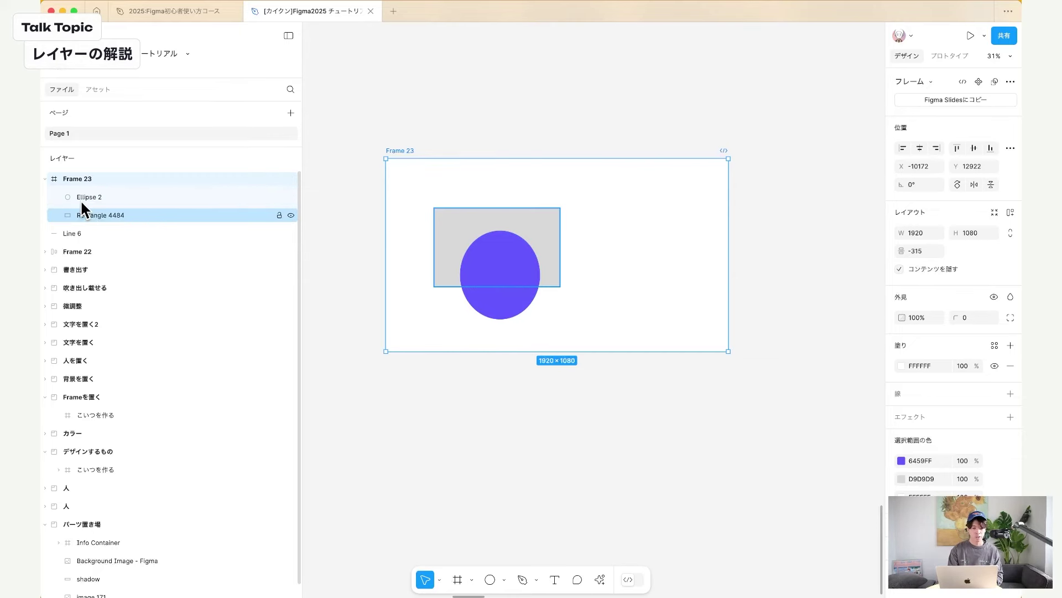
{"action": "left_click", "coordinate": [79, 198]}
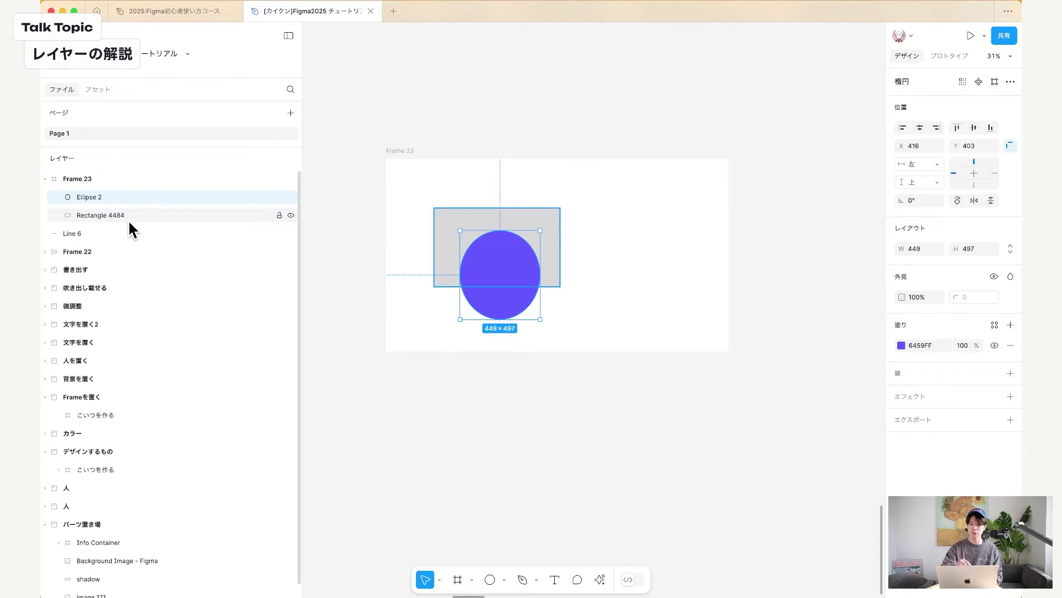
{"action": "key", "text": "alt+Tab"}
{"action": "mouse_move", "coordinate": [535, 426]}
{"action": "left_mouse_down"}
{"action": "mouse_move", "coordinate": [585, 129]}
{"action": "mouse_move", "coordinate": [233, 257]}
{"action": "mouse_move", "coordinate": [550, 421]}
{"action": "mouse_move", "coordinate": [612, 327]}
{"action": "left_mouse_up"}
{"action": "key", "text": "alt+Tab"}
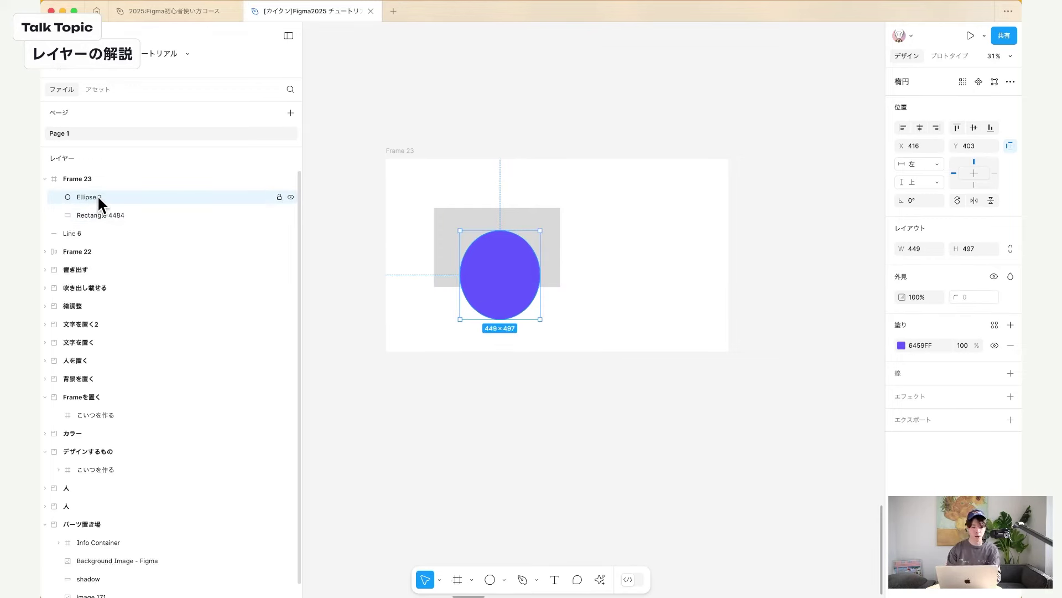
Reorder Ellipse 2 beneath Rectangle 4484 inside Frame 23 so the ellipse sits behind the rectangle.
{"action": "left_click_drag", "start_coordinate": [97, 198], "coordinate": [95, 218]}
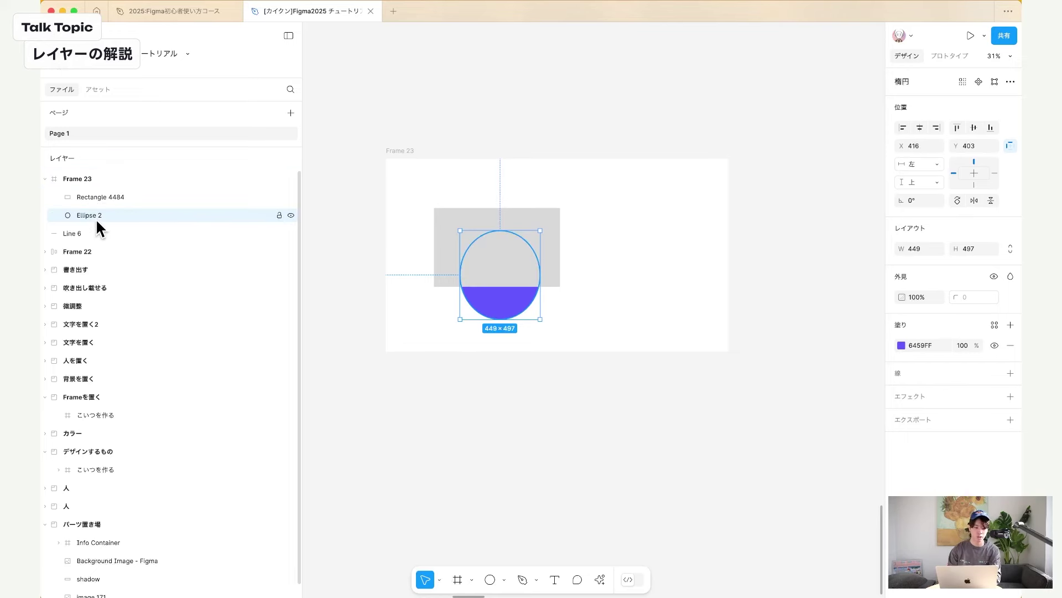
{"action": "left_click", "coordinate": [520, 410]}
{"action": "left_click", "coordinate": [501, 271]}
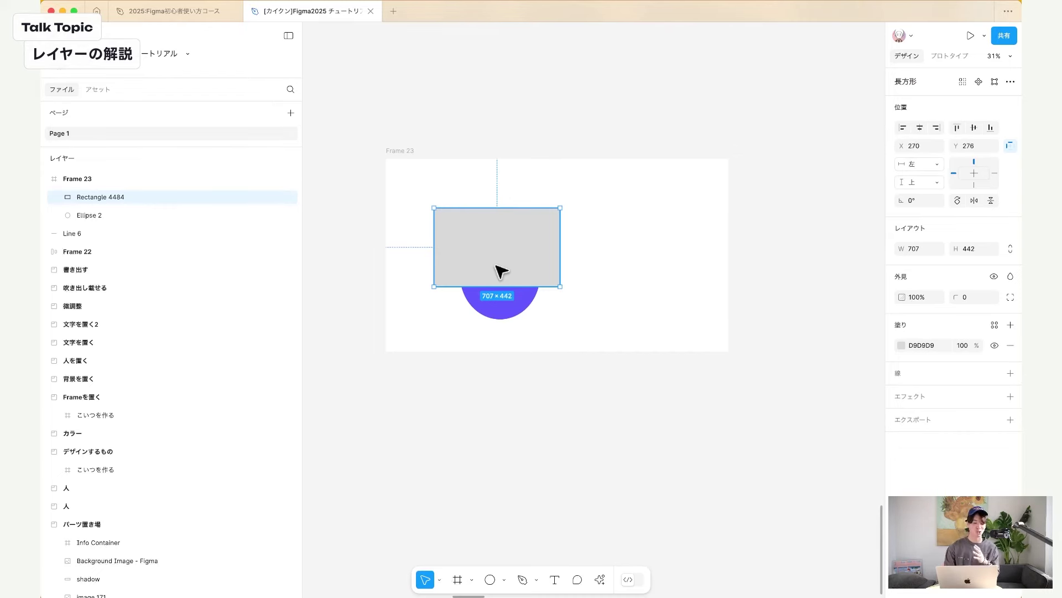
Move the rectangle within Frame 23 to about X 702, Y 248, overlapping the ellipse's upper right part.
{"action": "left_click", "coordinate": [97, 181]}
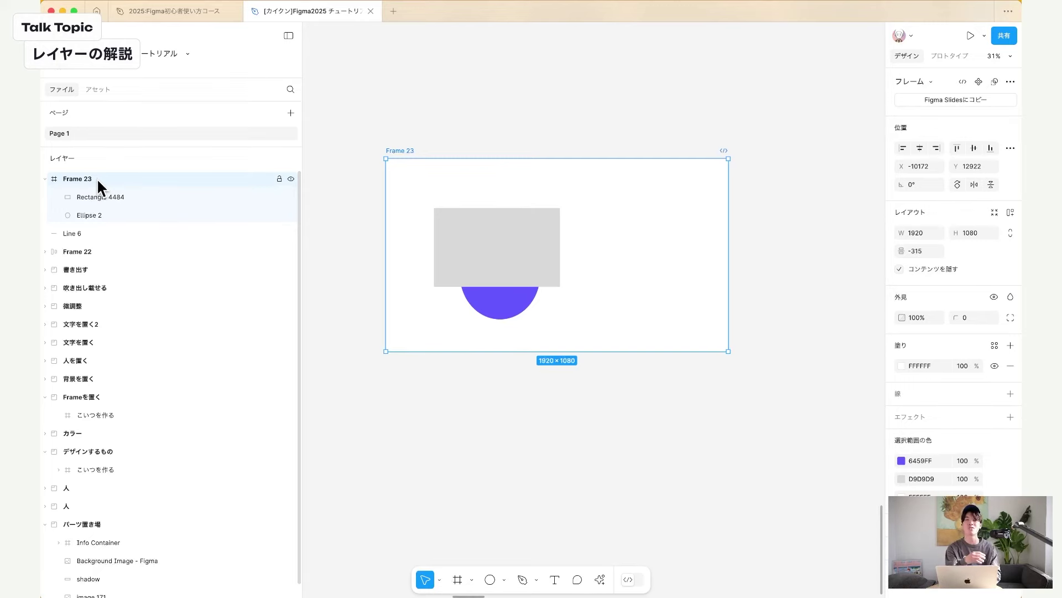
{"action": "left_click", "coordinate": [482, 253]}
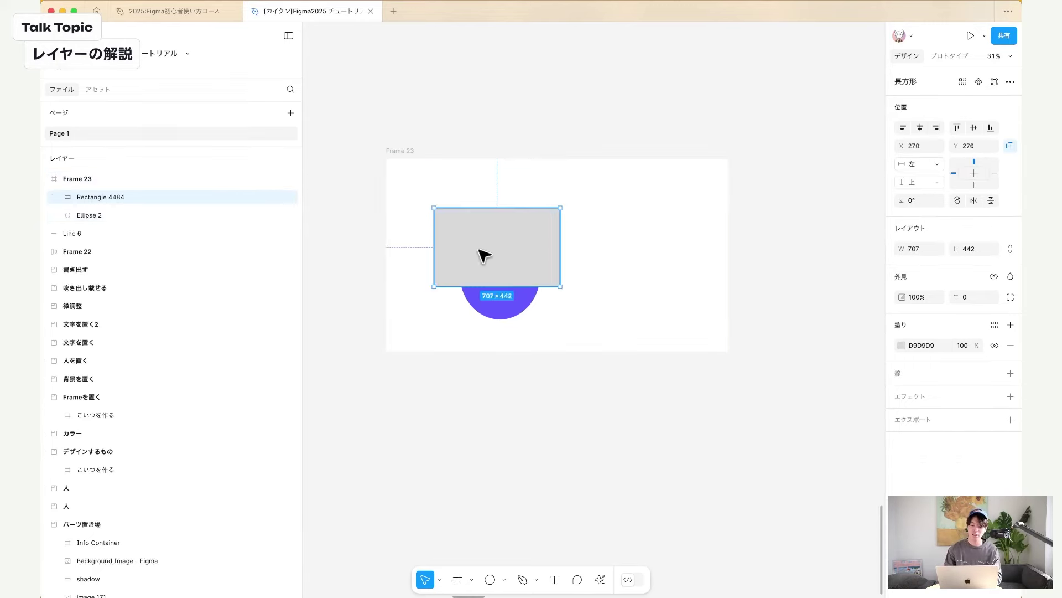
{"action": "mouse_move", "coordinate": [478, 248]}
{"action": "left_mouse_down"}
{"action": "mouse_move", "coordinate": [510, 242]}
{"action": "mouse_move", "coordinate": [478, 241]}
{"action": "left_mouse_up"}
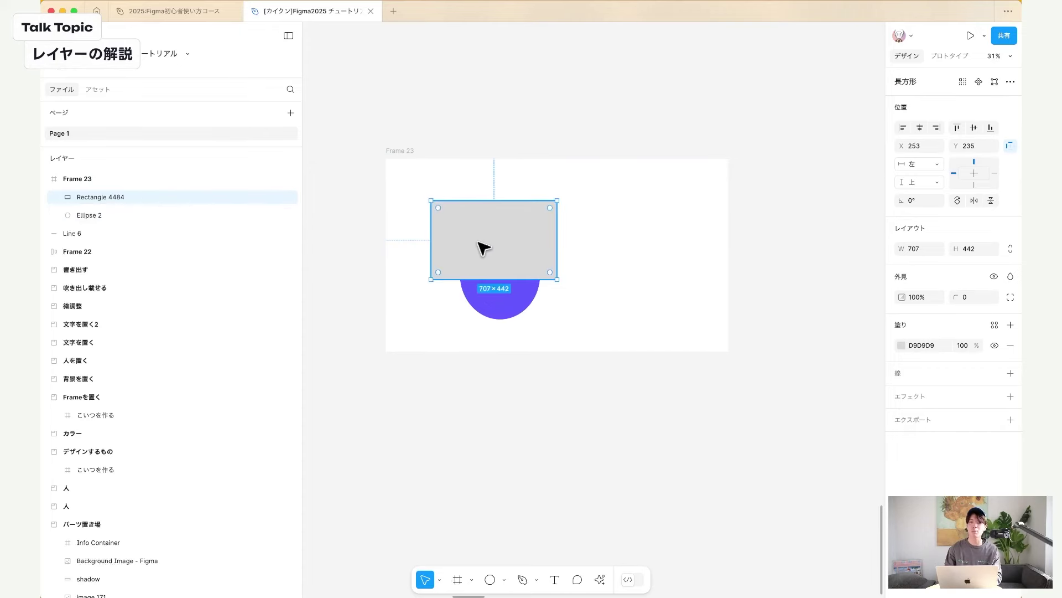
{"action": "left_click", "coordinate": [155, 213]}
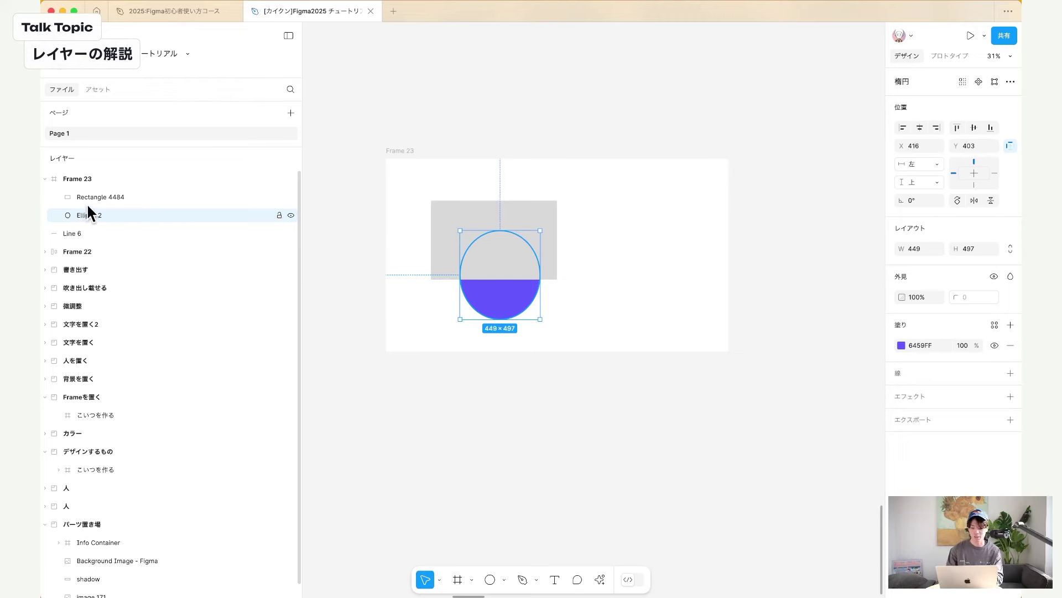
{"action": "left_click", "coordinate": [459, 230]}
{"action": "left_click_drag", "start_coordinate": [459, 229], "coordinate": [539, 231]}
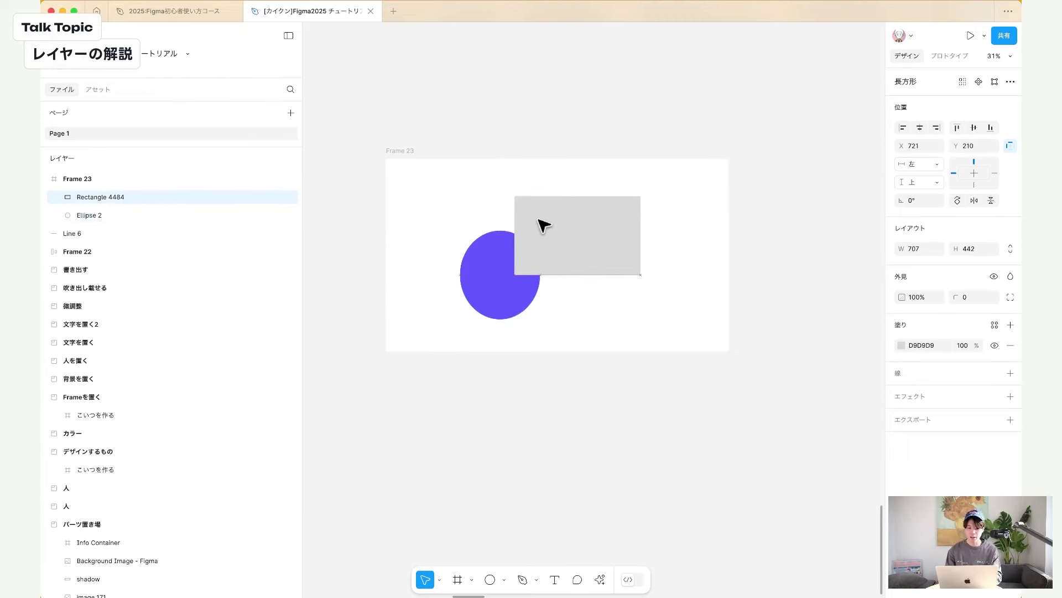
Select Frame 23, the ellipse and the rectangle to match each canvas object with its layer.
{"action": "left_click", "coordinate": [409, 158]}
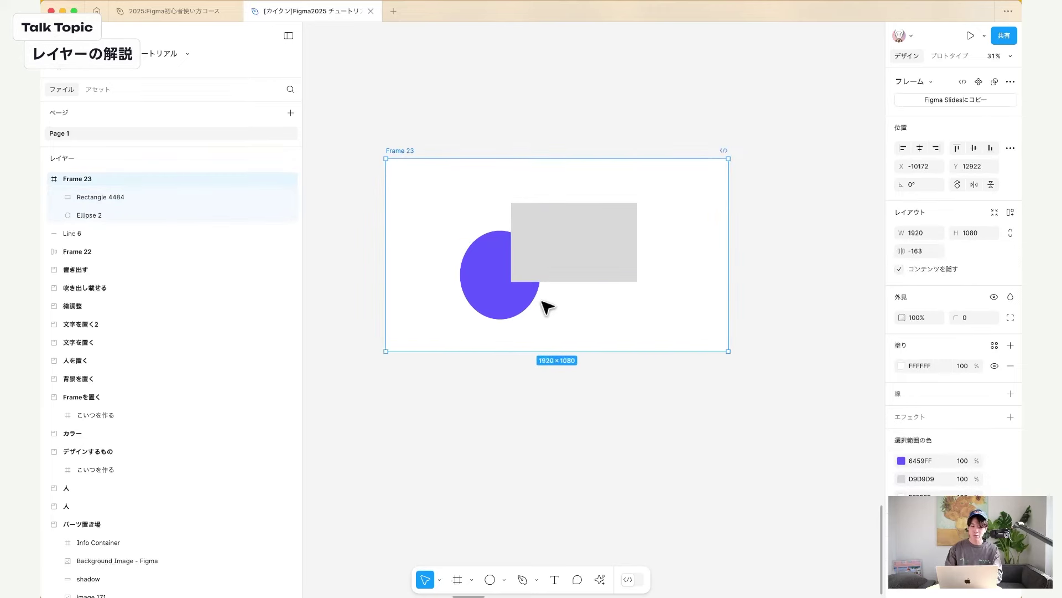
{"action": "left_click", "coordinate": [540, 238]}
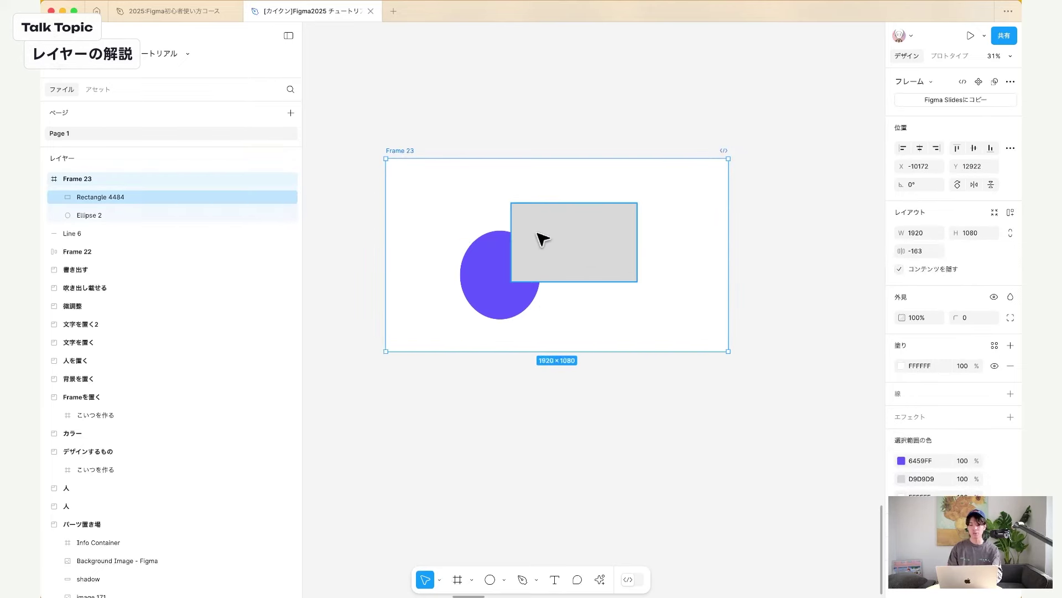
{"action": "left_click", "coordinate": [505, 277]}
{"action": "left_click", "coordinate": [101, 193]}
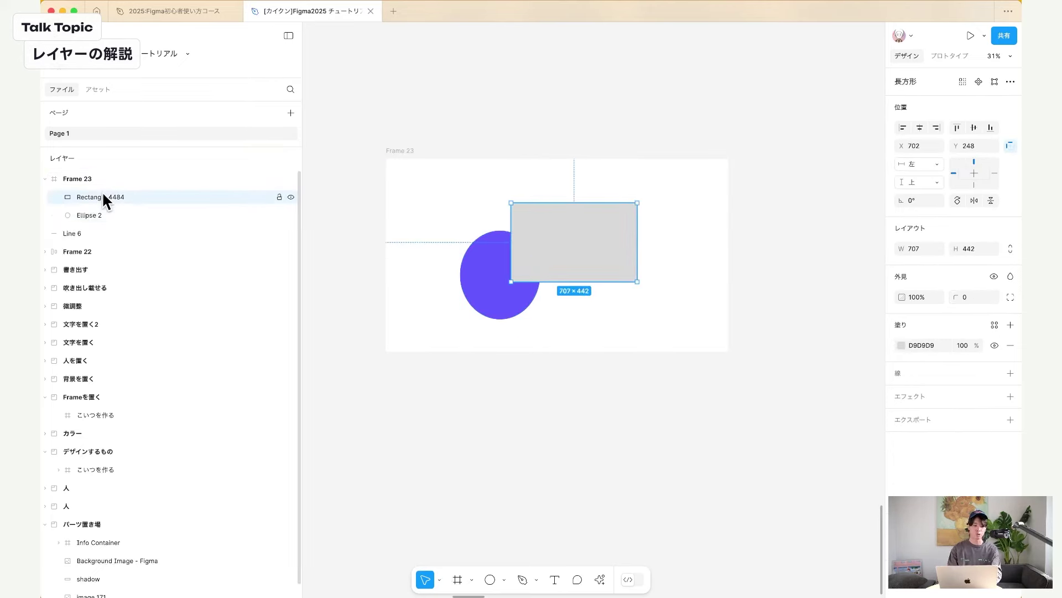
Wrap the rectangle and the ellipse in a new frame inside Frame 23 and move it to about X 617, Y 194.
{"action": "left_click", "coordinate": [80, 216]}
{"action": "left_click", "coordinate": [94, 198]}
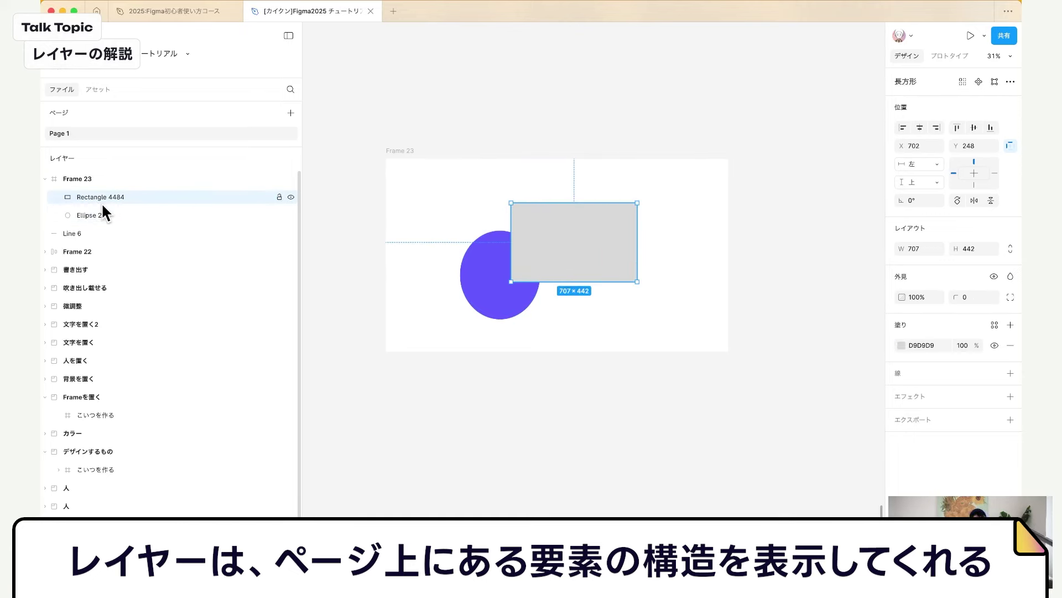
{"action": "left_click", "coordinate": [480, 278], "text": "shift"}
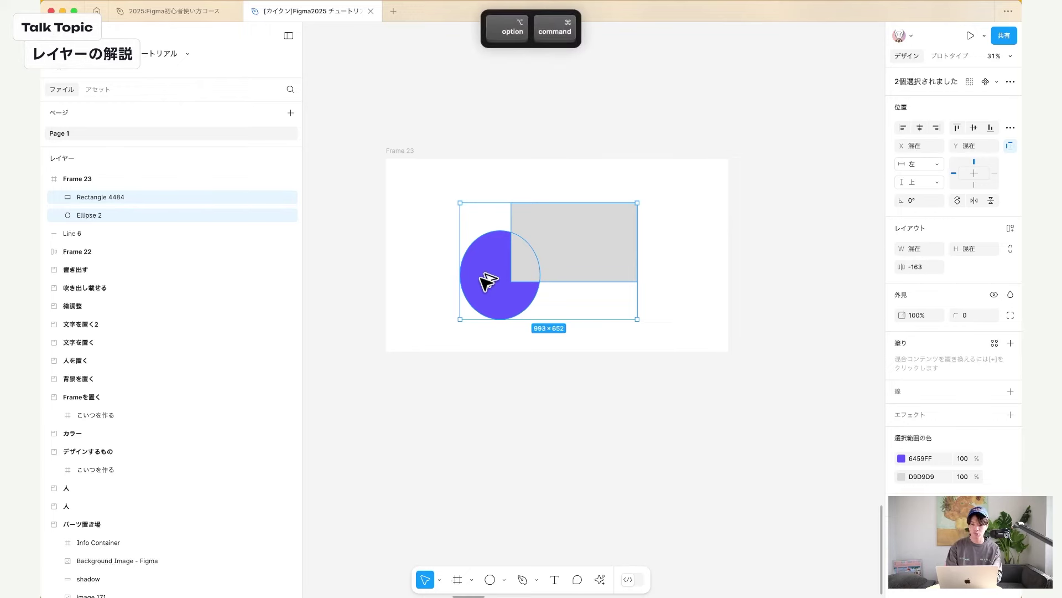
{"action": "key", "text": "alt+super+g"}
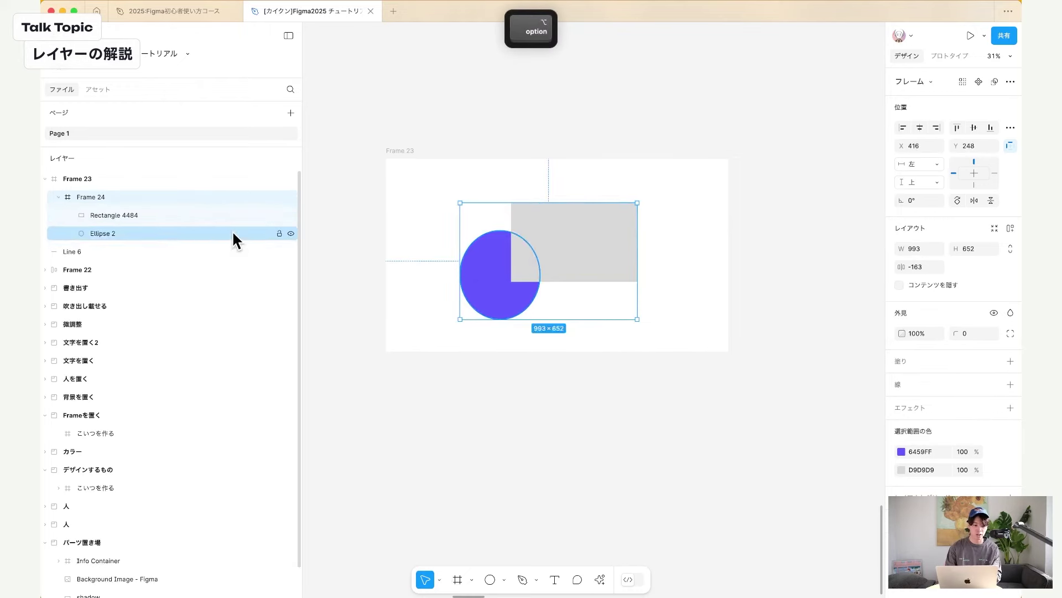
{"action": "left_click_drag", "start_coordinate": [572, 242], "coordinate": [611, 233]}
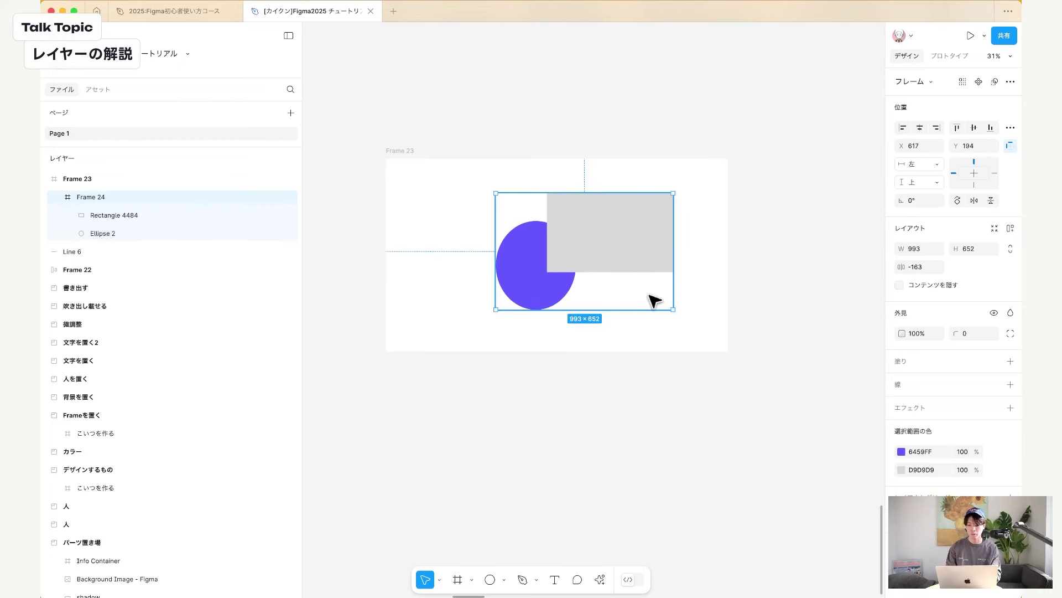
Select Frame 23, the nested Frame 24, the rectangle and the ellipse in turn to examine how their layers are nested.
{"action": "double_click", "coordinate": [93, 197]}
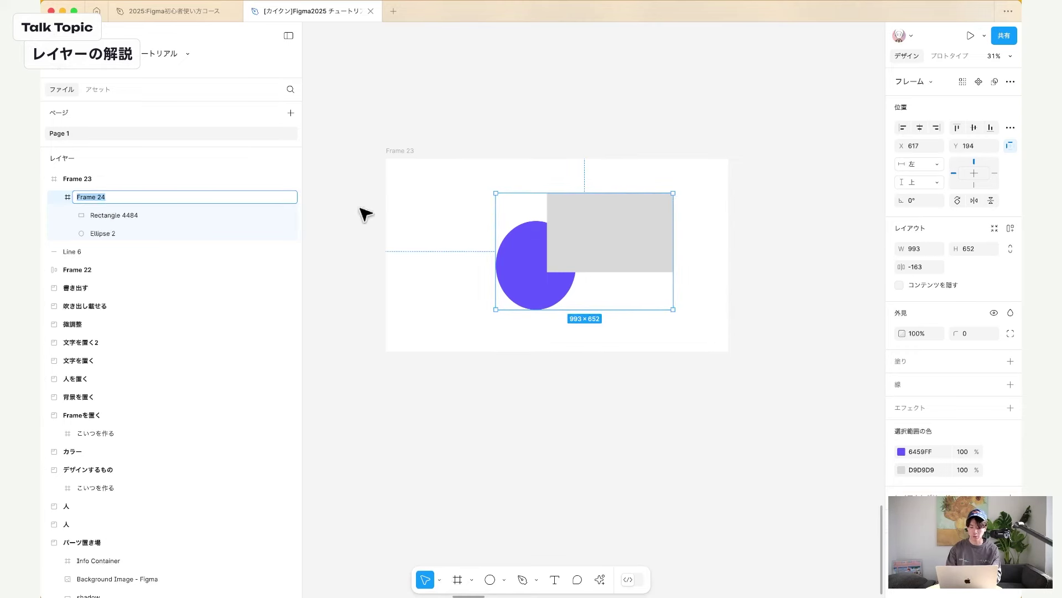
{"action": "left_click", "coordinate": [438, 211]}
{"action": "left_click", "coordinate": [394, 153]}
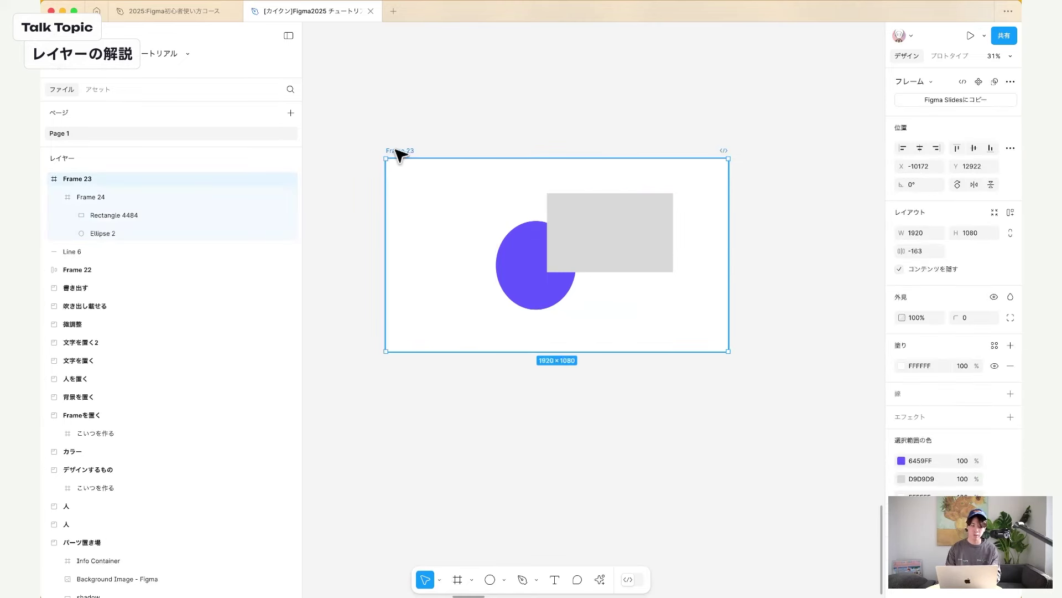
{"action": "left_click", "coordinate": [194, 197]}
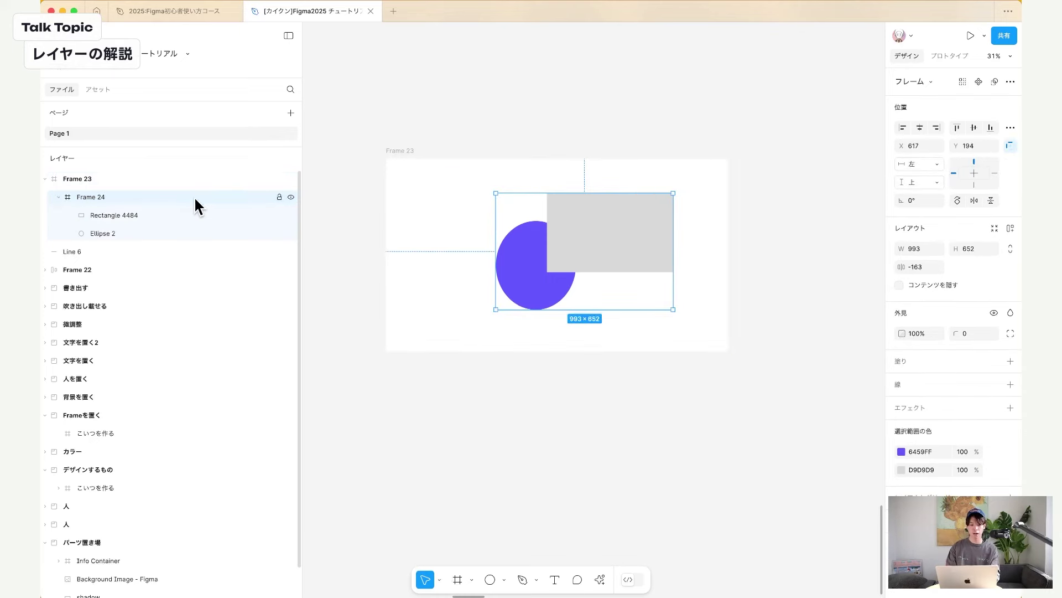
{"action": "left_click", "coordinate": [184, 215]}
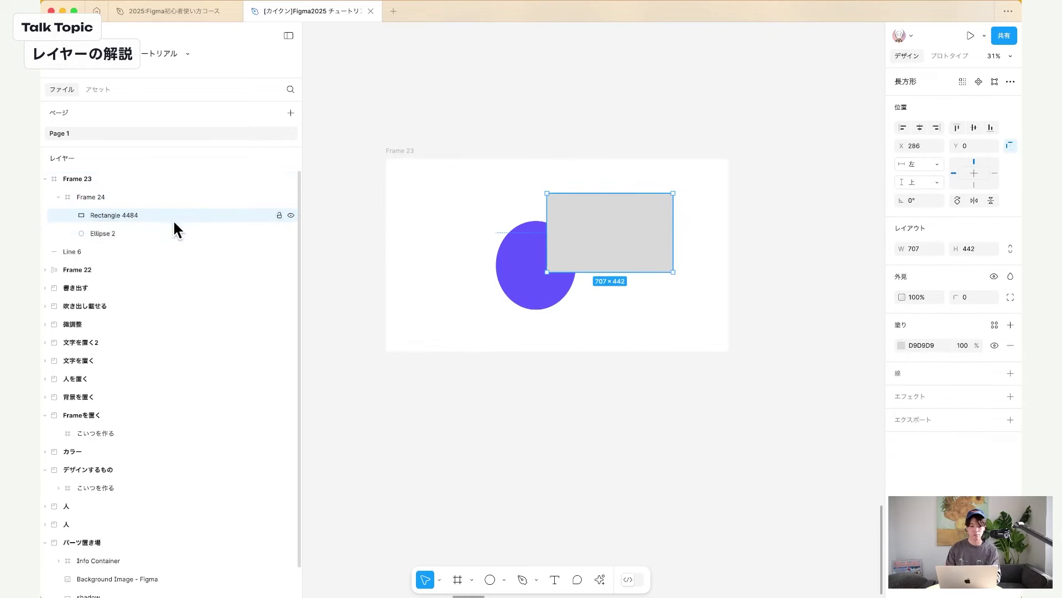
{"action": "left_click", "coordinate": [157, 233]}
{"action": "left_click", "coordinate": [134, 215]}
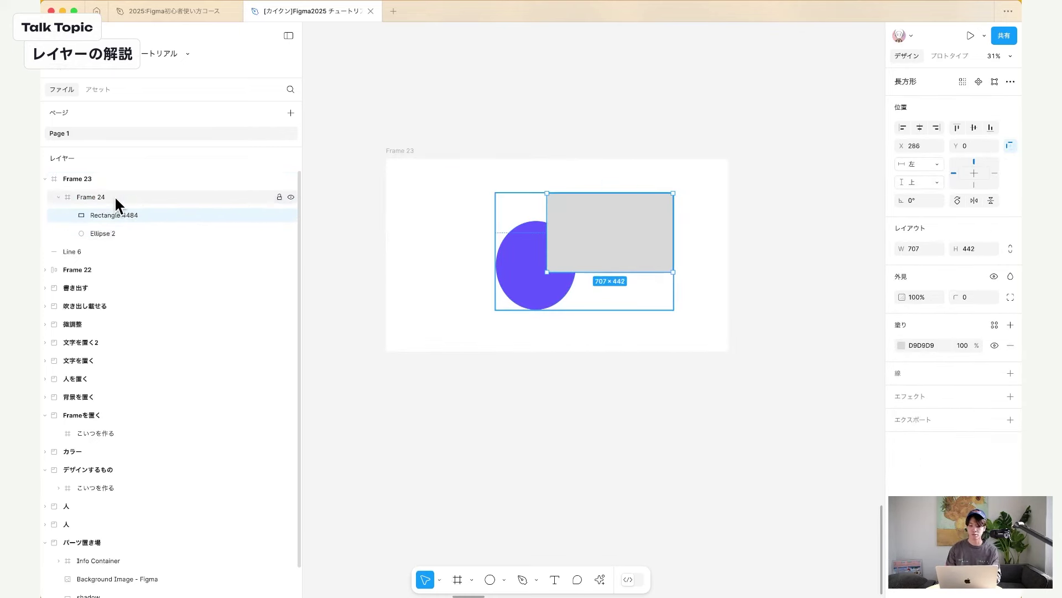
Give Frame 24 an inside stroke in FF3D3D with a thickness of 10, and move the frame to about X 464, Y 197.
{"action": "left_click", "coordinate": [114, 196]}
{"action": "left_click", "coordinate": [916, 382]}
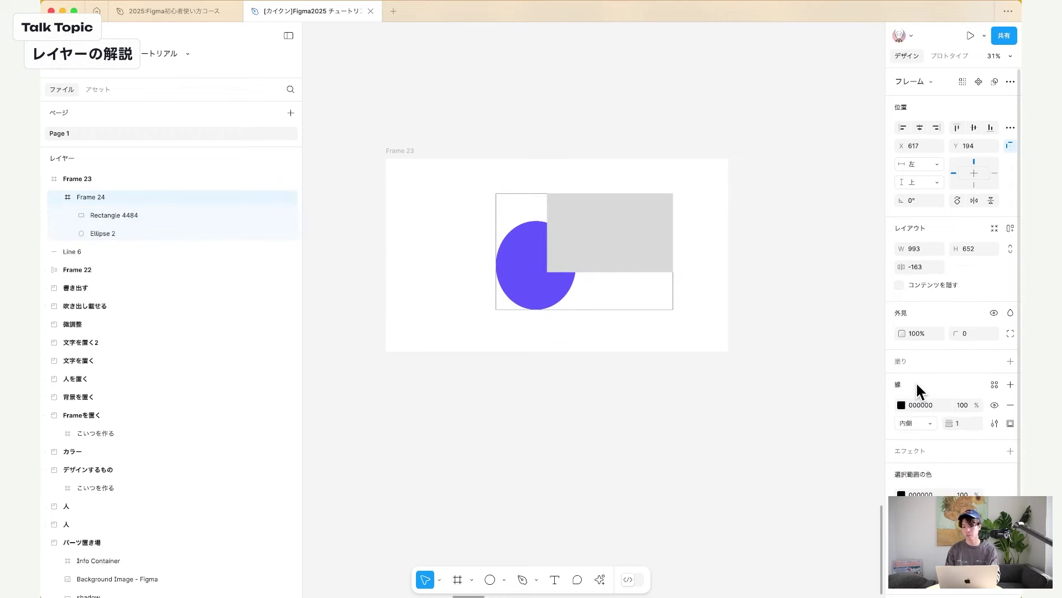
{"action": "left_click", "coordinate": [901, 405]}
{"action": "left_click", "coordinate": [853, 314]}
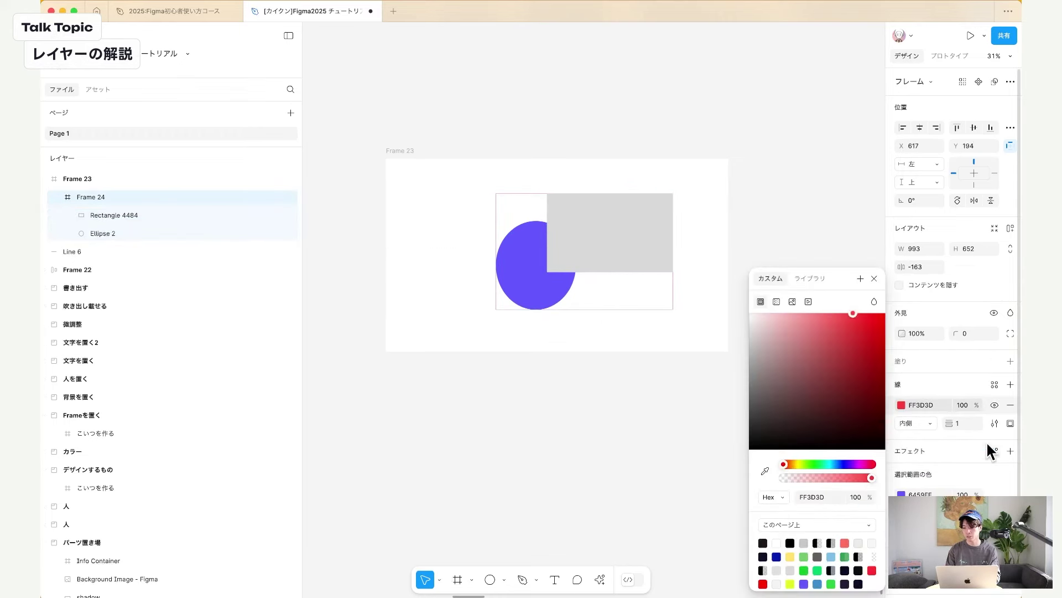
{"action": "left_click", "coordinate": [967, 422]}
{"action": "key", "text": "shift+Up"}
{"action": "left_click", "coordinate": [620, 267]}
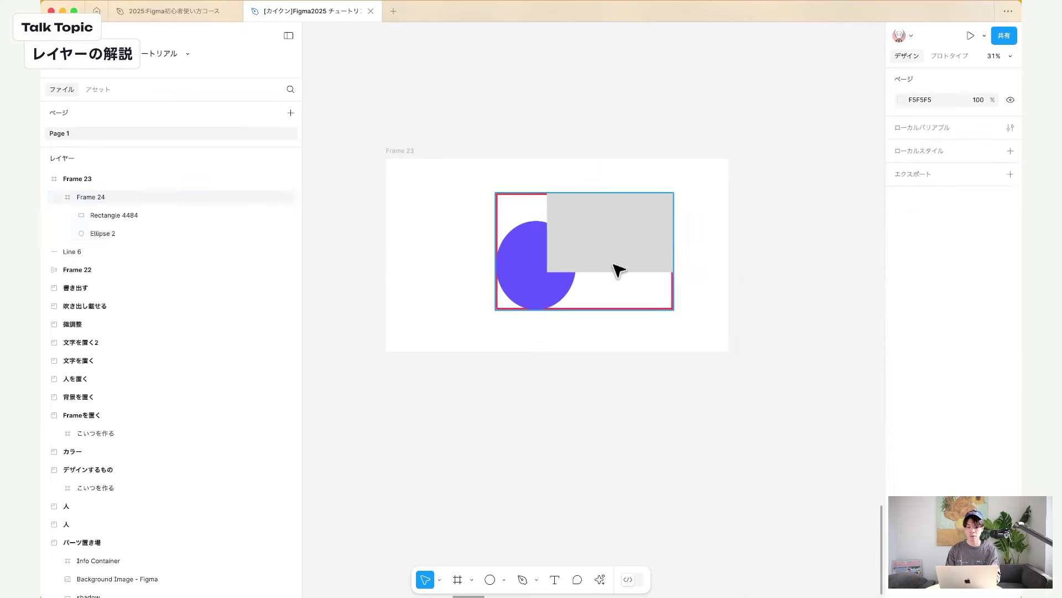
{"action": "left_click_drag", "start_coordinate": [643, 284], "coordinate": [617, 287]}
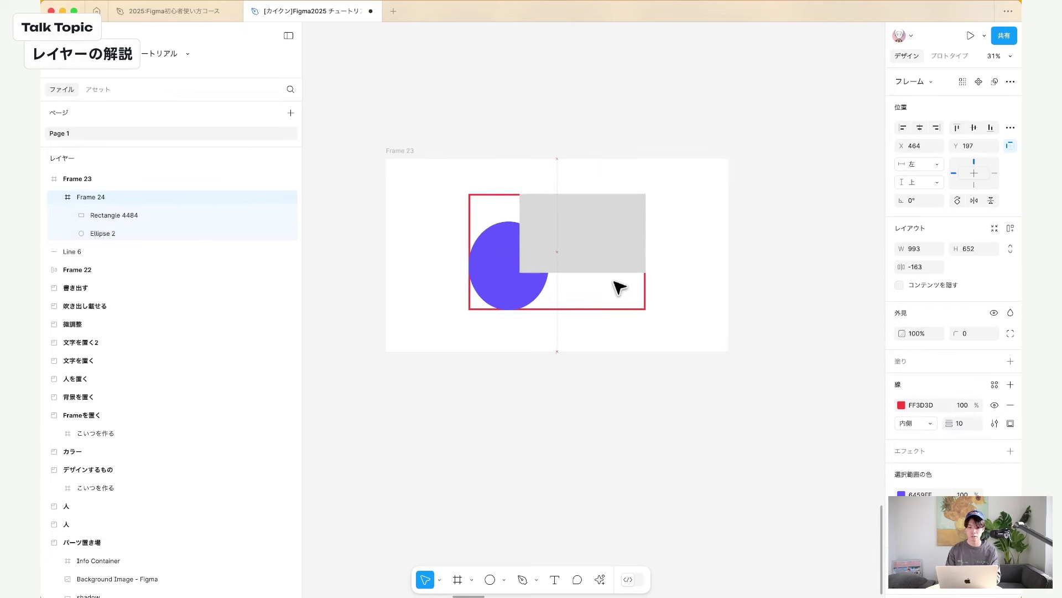
{"action": "left_click", "coordinate": [698, 396]}
{"action": "scroll", "coordinate": [552, 263], "scroll_direction": "up", "scroll_amount": 5}
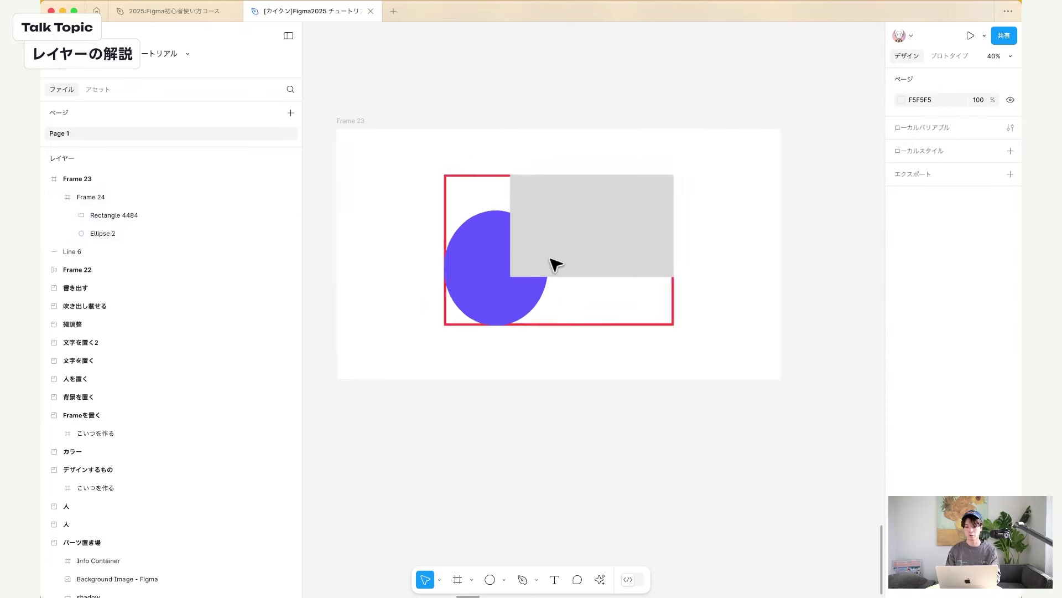
{"action": "key", "text": "alt"}
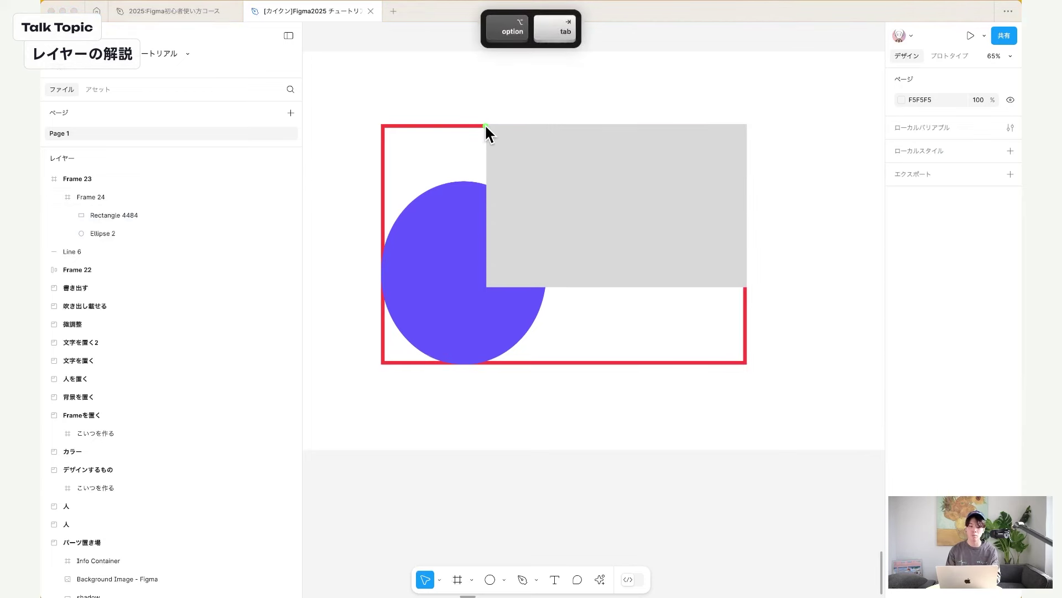
{"action": "mouse_move", "coordinate": [485, 124]}
{"action": "left_mouse_down"}
{"action": "mouse_move", "coordinate": [381, 123]}
{"action": "mouse_move", "coordinate": [375, 239]}
{"action": "left_mouse_up"}
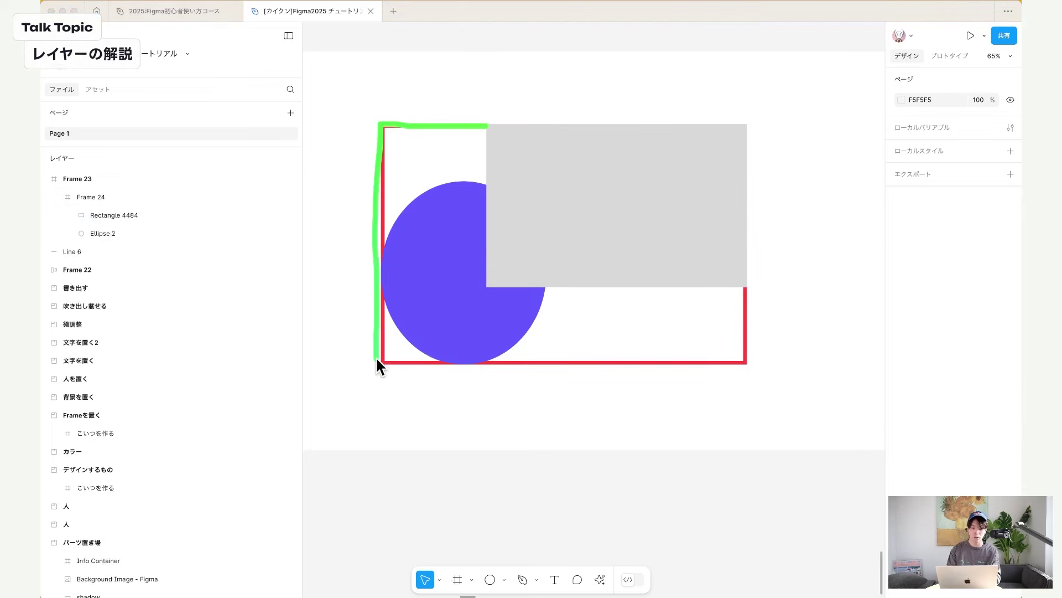
{"action": "mouse_move", "coordinate": [377, 359]}
{"action": "left_mouse_down"}
{"action": "mouse_move", "coordinate": [595, 373]}
{"action": "mouse_move", "coordinate": [754, 368]}
{"action": "left_mouse_up"}
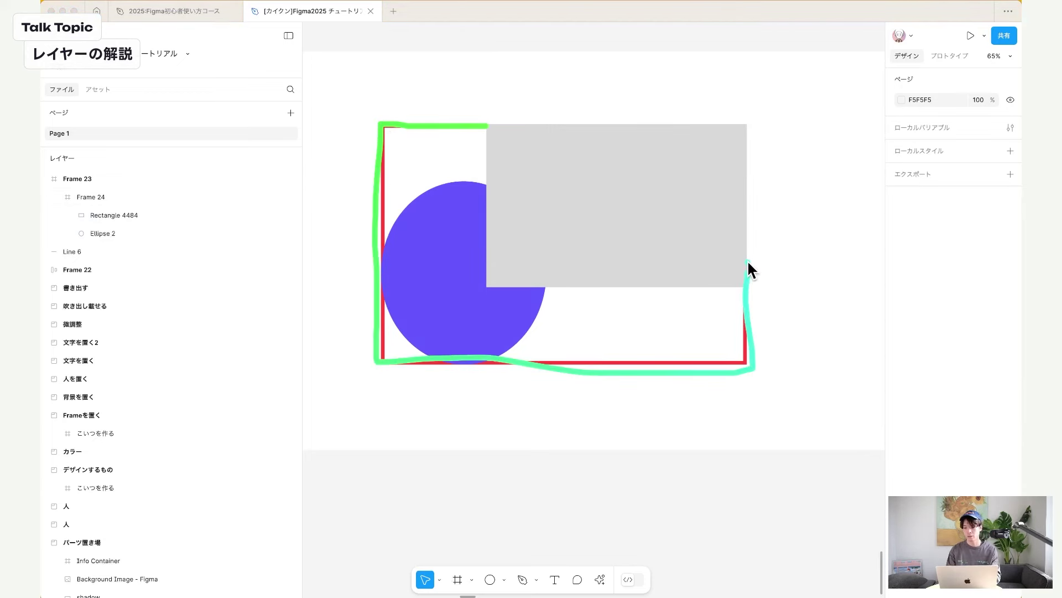
{"action": "left_click_drag", "start_coordinate": [747, 147], "coordinate": [744, 128]}
{"action": "mouse_move", "coordinate": [740, 271]}
{"action": "left_mouse_down"}
{"action": "mouse_move", "coordinate": [740, 136]}
{"action": "mouse_move", "coordinate": [579, 133]}
{"action": "left_mouse_up"}
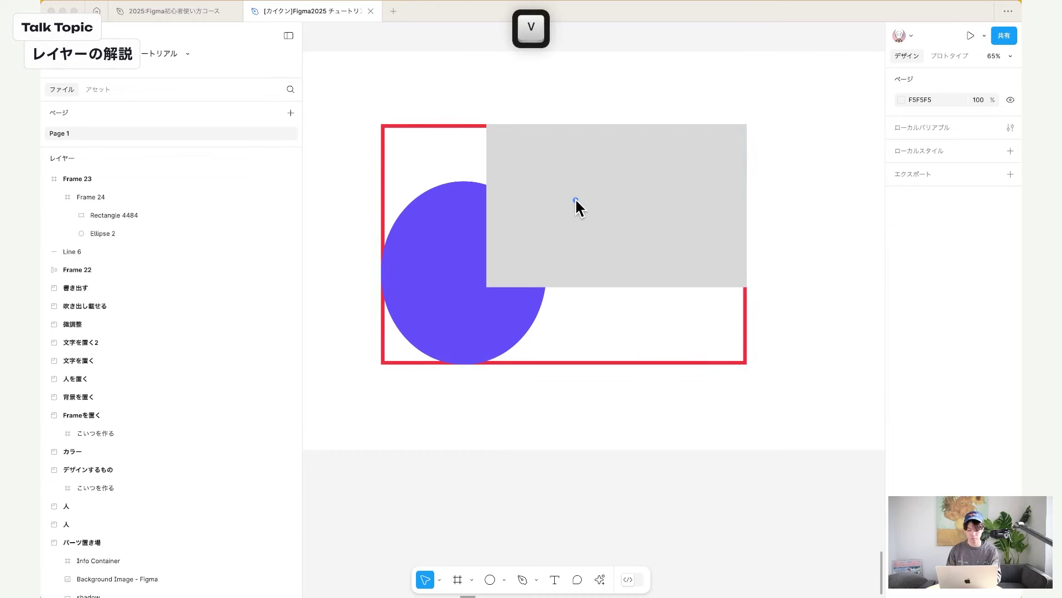
{"action": "key", "text": "alt+Tab"}
Select the rectangle, Frame 24 and Frame 23 to compare the parent and child levels in the layer hierarchy.
{"action": "left_click", "coordinate": [598, 219]}
{"action": "mouse_move", "coordinate": [598, 219]}
{"action": "left_mouse_down"}
{"action": "mouse_move", "coordinate": [572, 211]}
{"action": "mouse_move", "coordinate": [580, 220]}
{"action": "mouse_move", "coordinate": [548, 236]}
{"action": "mouse_move", "coordinate": [603, 207]}
{"action": "left_mouse_up"}
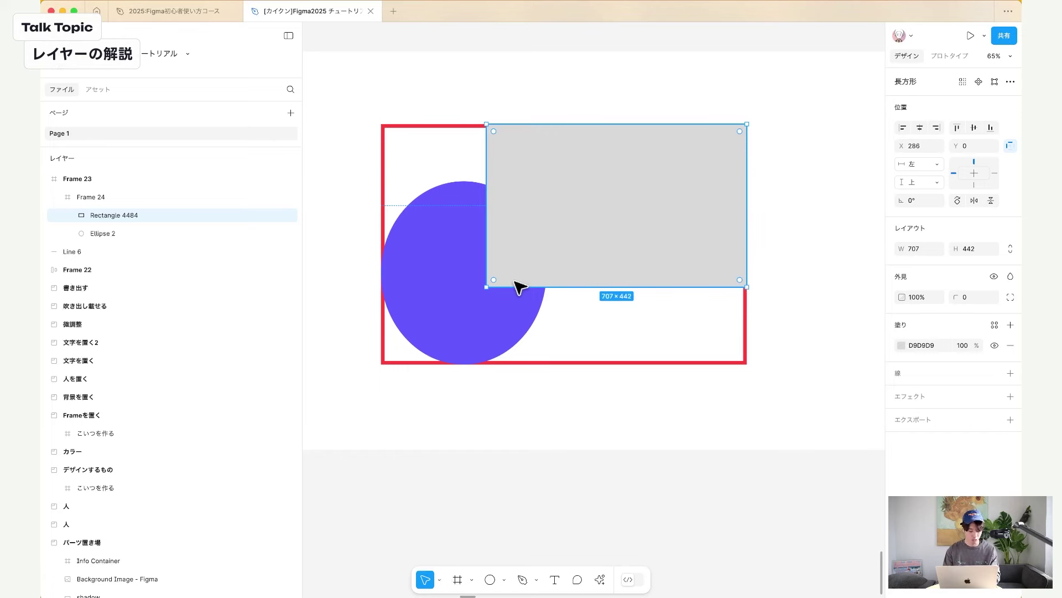
{"action": "left_click", "coordinate": [103, 197]}
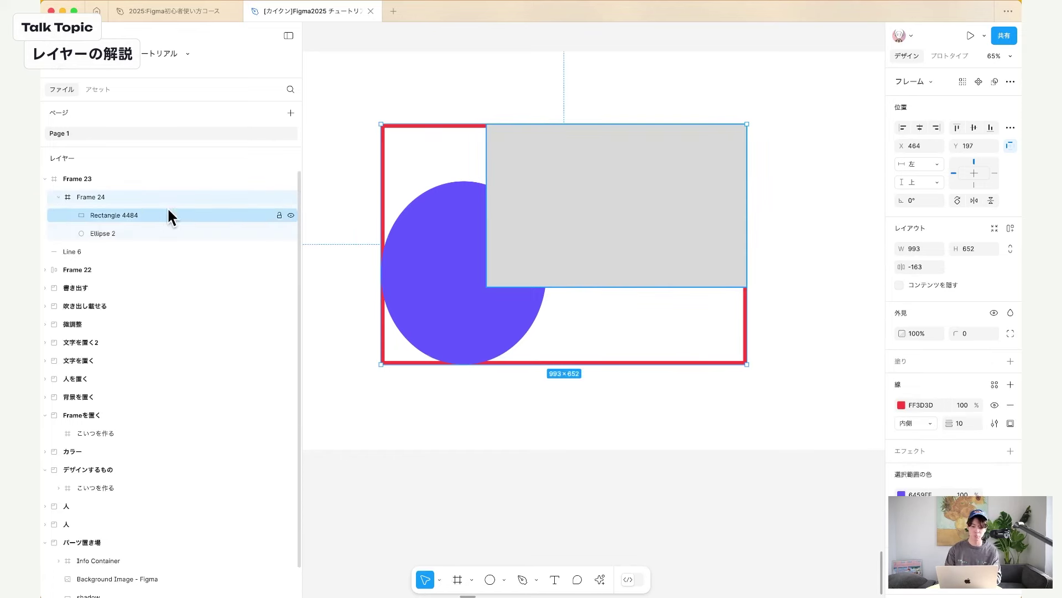
{"action": "scroll", "coordinate": [505, 237], "scroll_direction": "down", "scroll_amount": 3}
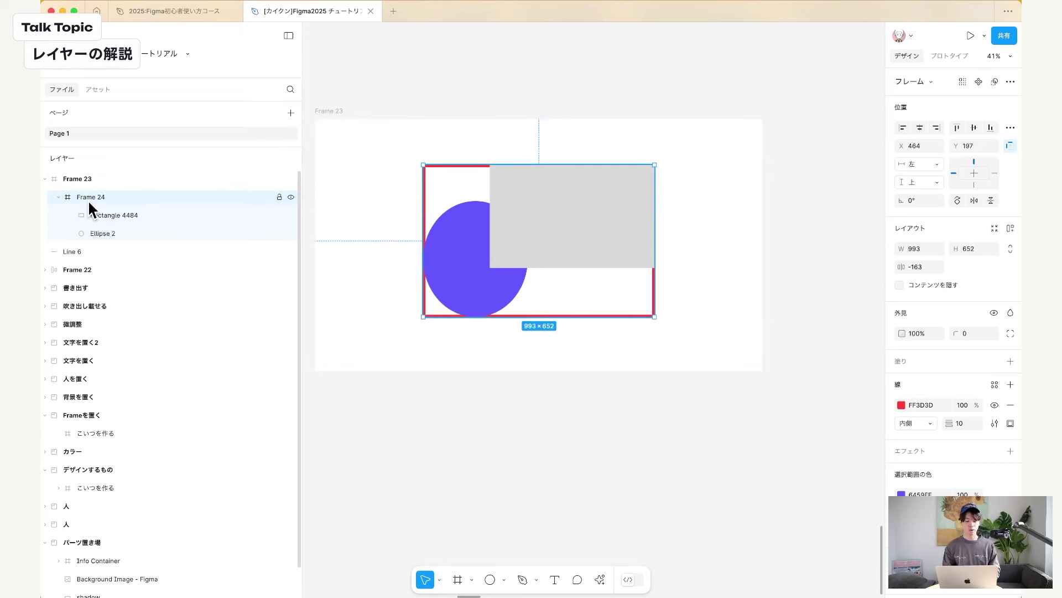
{"action": "left_click", "coordinate": [104, 190]}
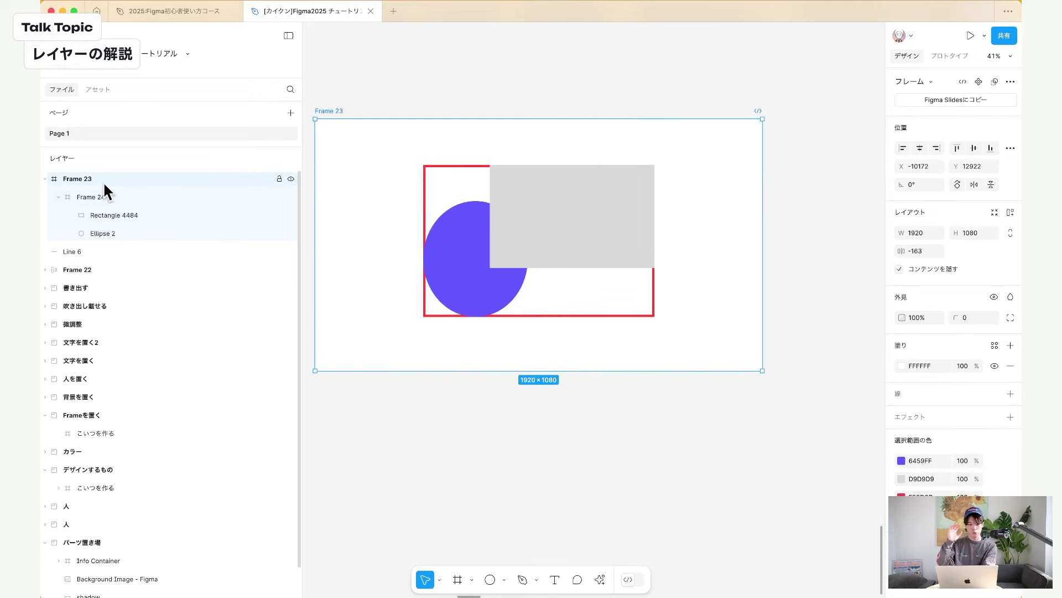
{"action": "left_click", "coordinate": [98, 194]}
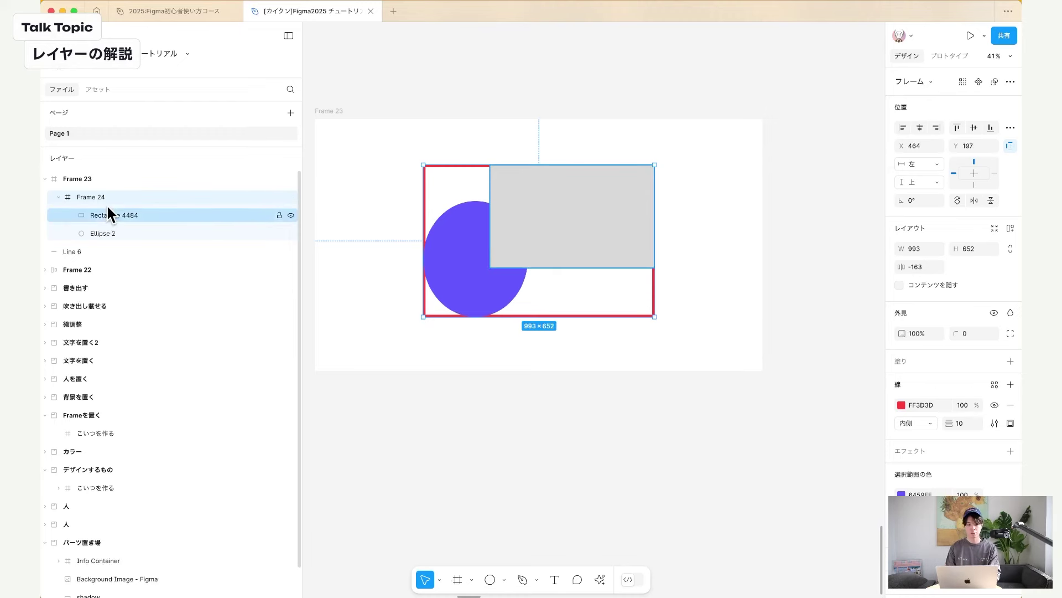
Take Rectangle 4484 out of Frame 24 to sit directly in Frame 23, and move it to about X 1025, Y 43.
{"action": "left_click", "coordinate": [107, 207]}
{"action": "left_click_drag", "start_coordinate": [104, 208], "coordinate": [104, 192]}
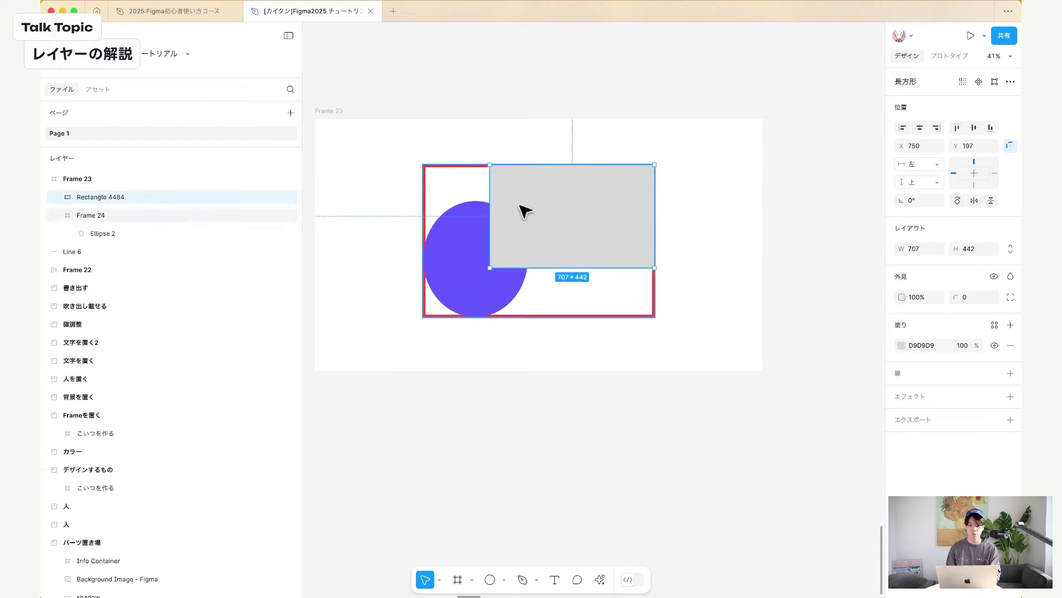
{"action": "left_click_drag", "start_coordinate": [559, 211], "coordinate": [623, 177]}
Compare the separate Frame 24 and rectangle layers, and nest Rectangle 4484 inside Frame 24 above Ellipse 2.
{"action": "scroll", "coordinate": [685, 275], "scroll_direction": "up", "scroll_amount": 3}
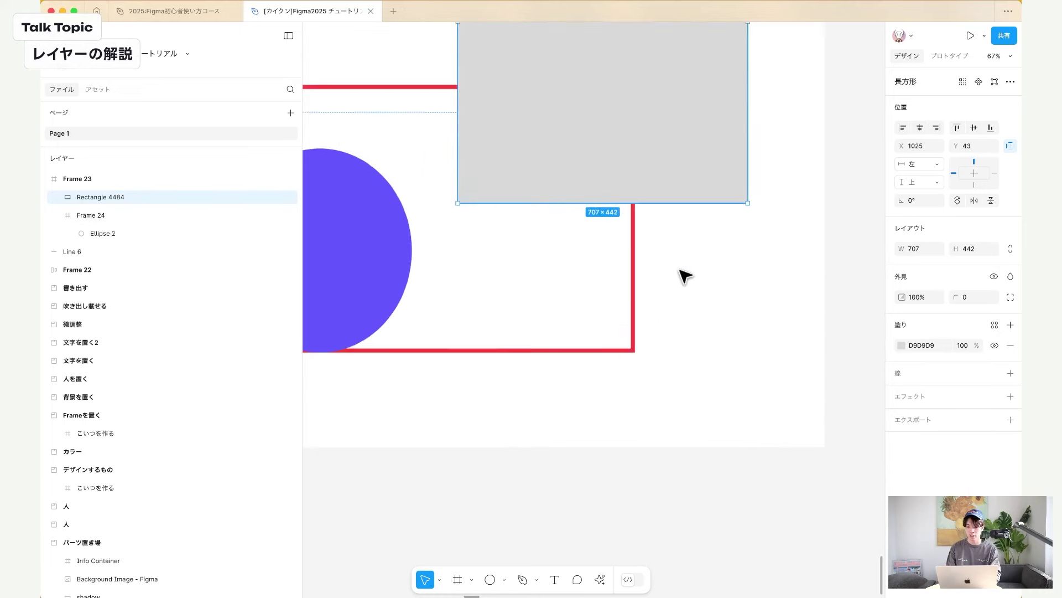
{"action": "scroll", "coordinate": [635, 227], "scroll_direction": "up", "scroll_amount": 2}
{"action": "left_click", "coordinate": [128, 217]}
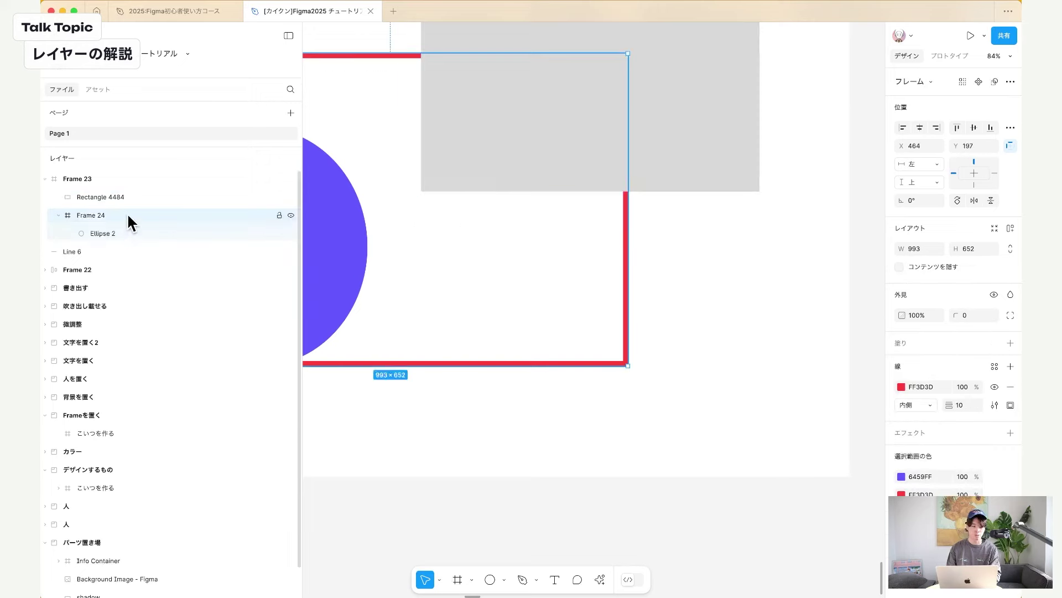
{"action": "left_click", "coordinate": [117, 198]}
{"action": "scroll", "coordinate": [639, 355], "scroll_direction": "down", "scroll_amount": 10}
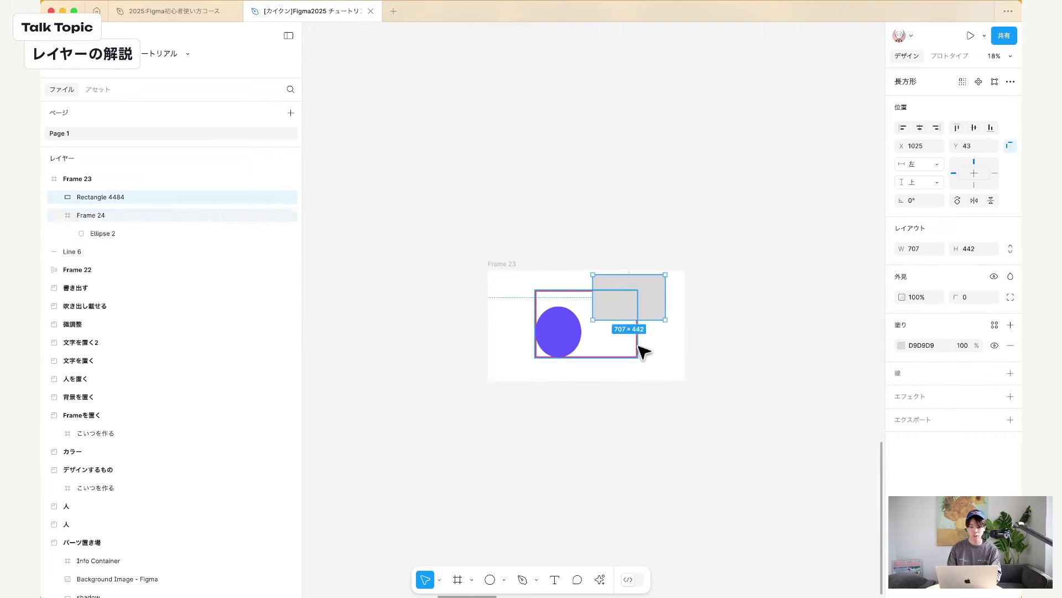
{"action": "scroll", "coordinate": [640, 350], "scroll_direction": "up", "scroll_amount": 4}
{"action": "left_click_drag", "start_coordinate": [94, 197], "coordinate": [98, 221]}
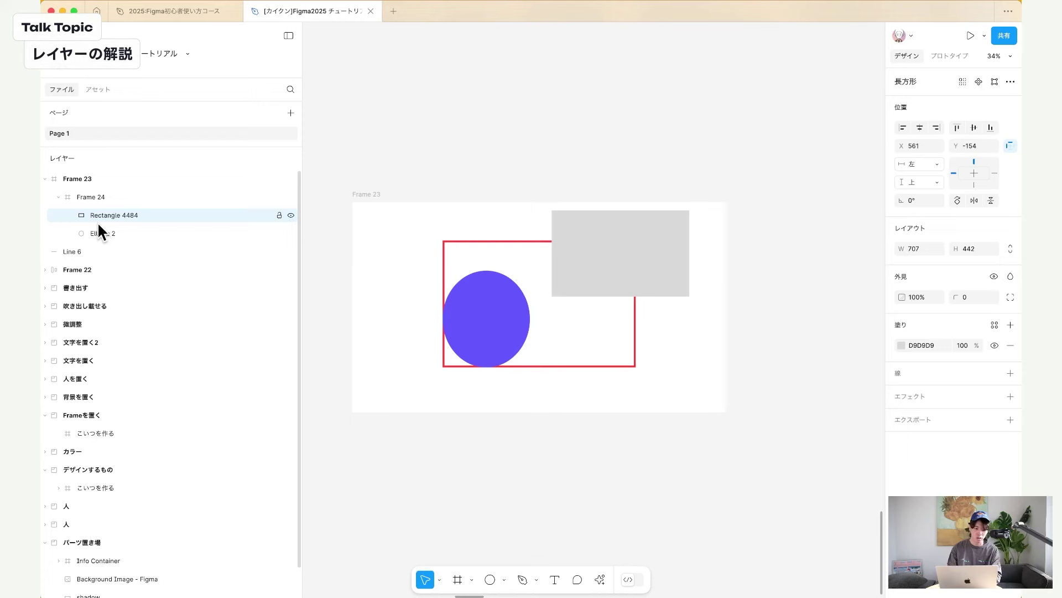
Select Frame 24 and the ellipse inside it to check how parent and child objects are picked on the canvas.
{"action": "left_click", "coordinate": [194, 198]}
{"action": "left_click", "coordinate": [475, 231]}
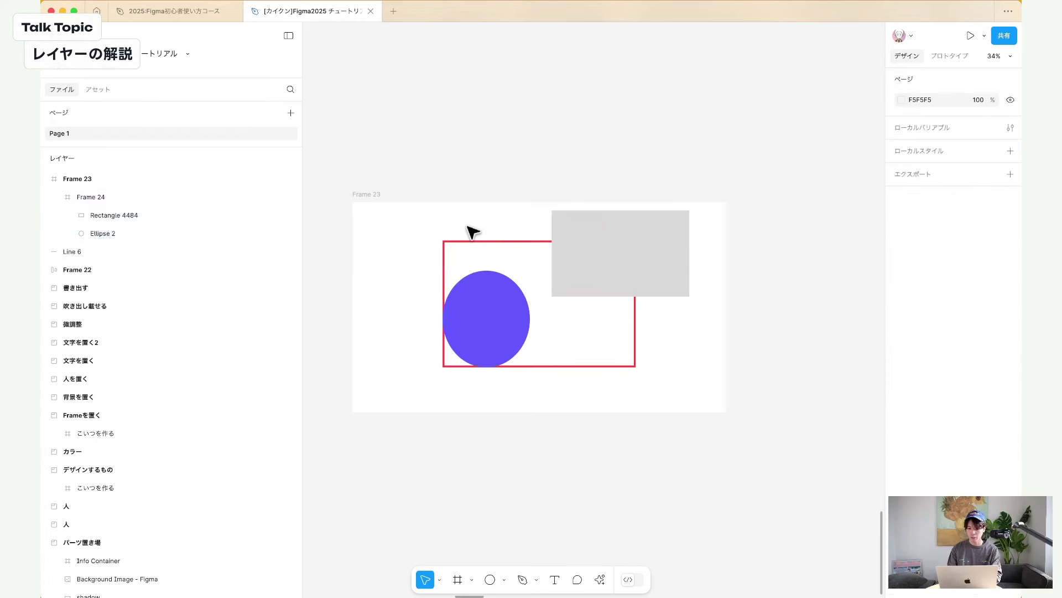
{"action": "left_click", "coordinate": [586, 249]}
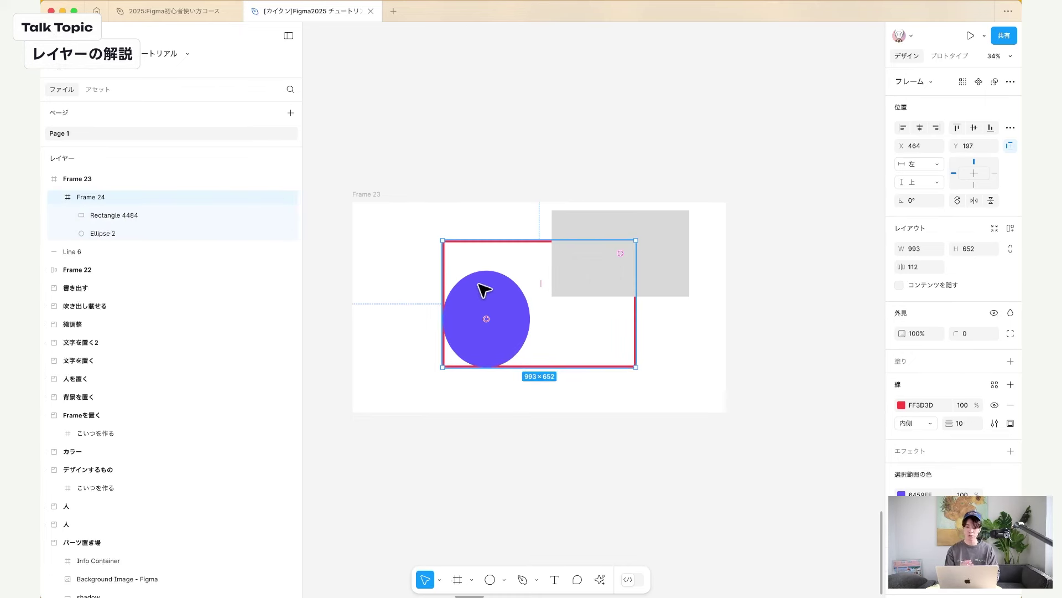
{"action": "double_click", "coordinate": [515, 294]}
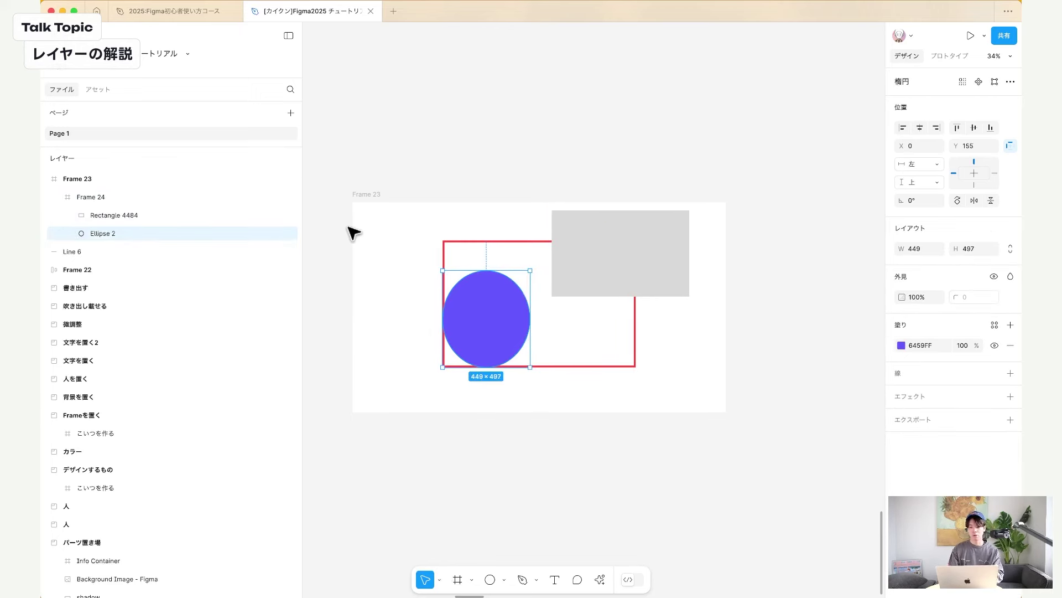
{"action": "left_click", "coordinate": [218, 197]}
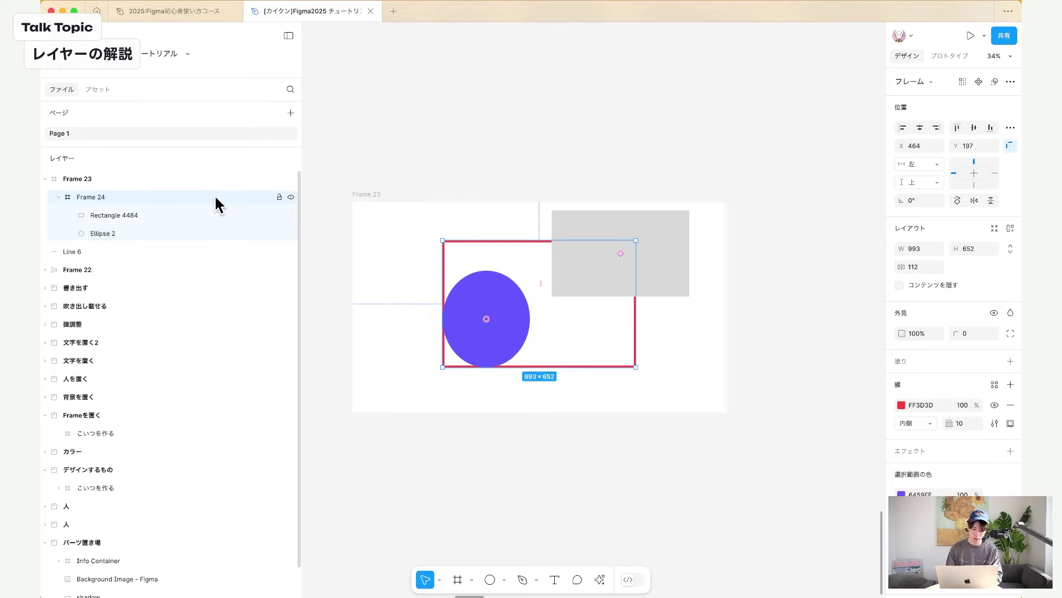
Move Frame 23 to about X -9956, Y 12805, and open its layer name for editing.
{"action": "left_click", "coordinate": [365, 195]}
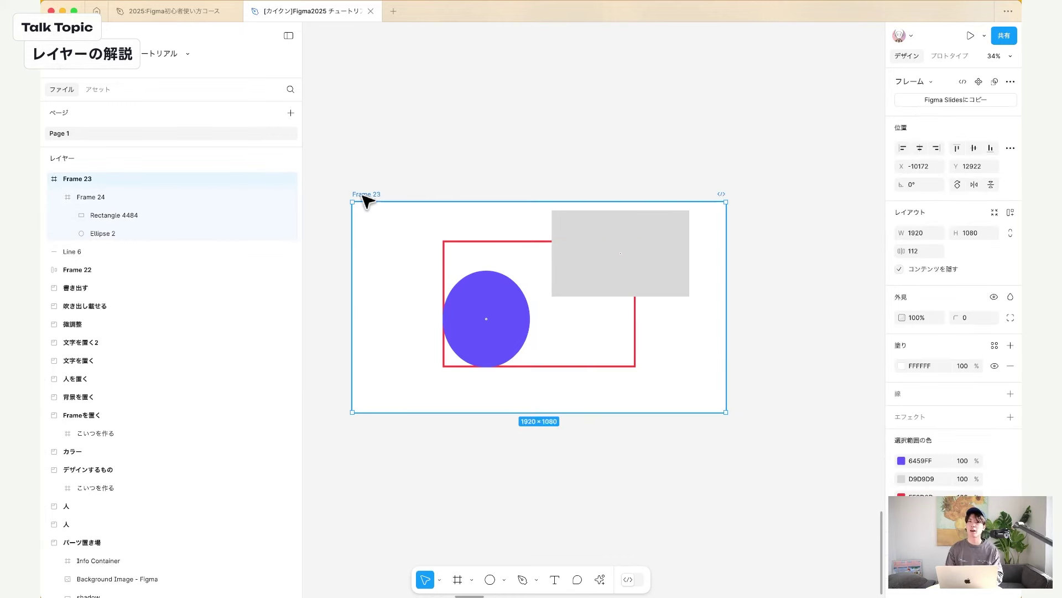
{"action": "left_click_drag", "start_coordinate": [363, 196], "coordinate": [406, 174]}
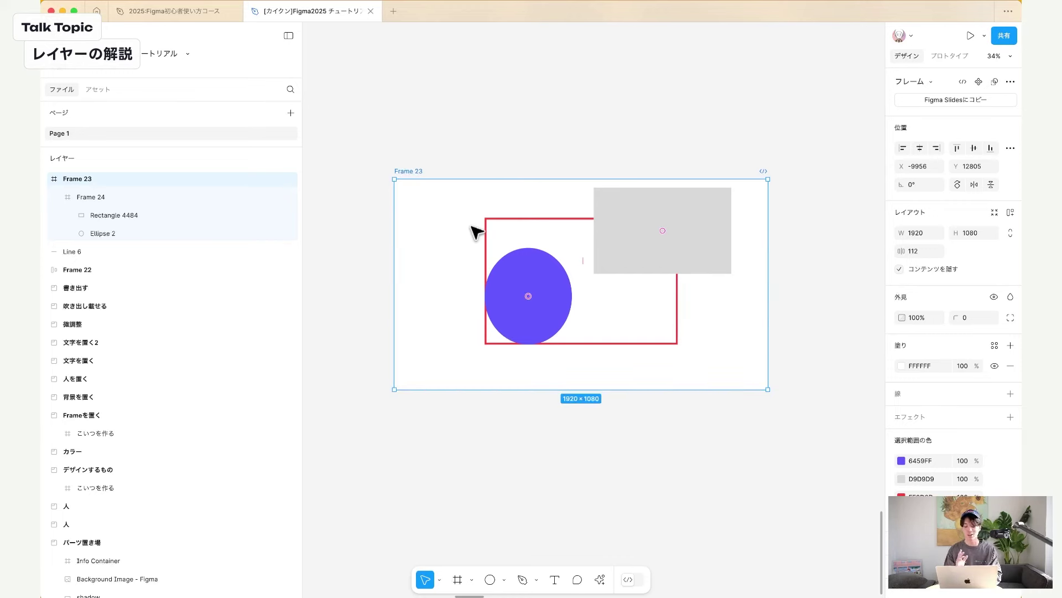
{"action": "key", "text": "ctrl+r"}
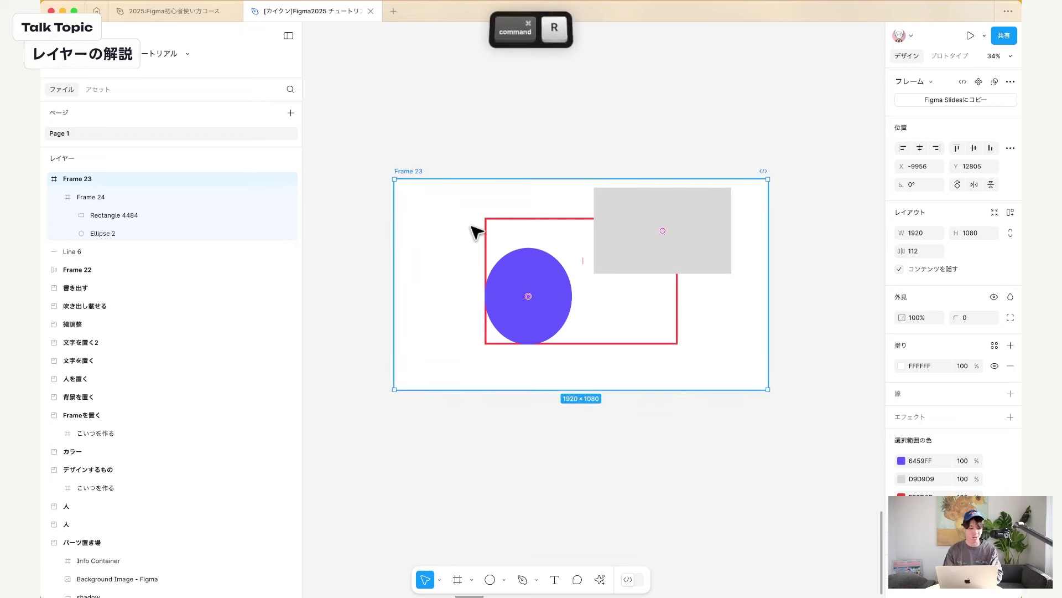
{"action": "left_click", "coordinate": [441, 161]}
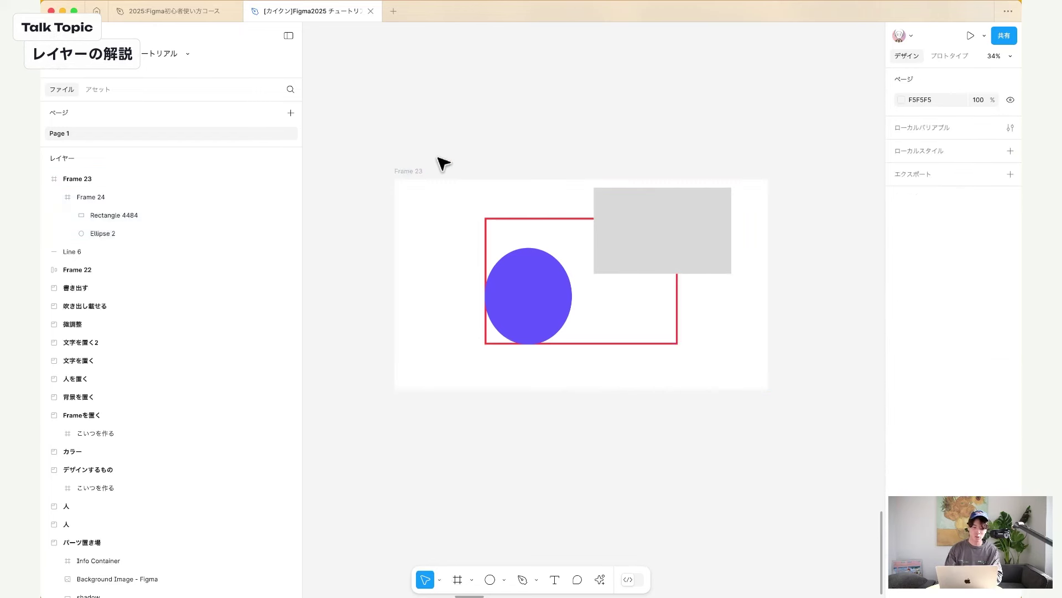
{"action": "left_click", "coordinate": [412, 173]}
{"action": "key", "text": "ctrl+r"}
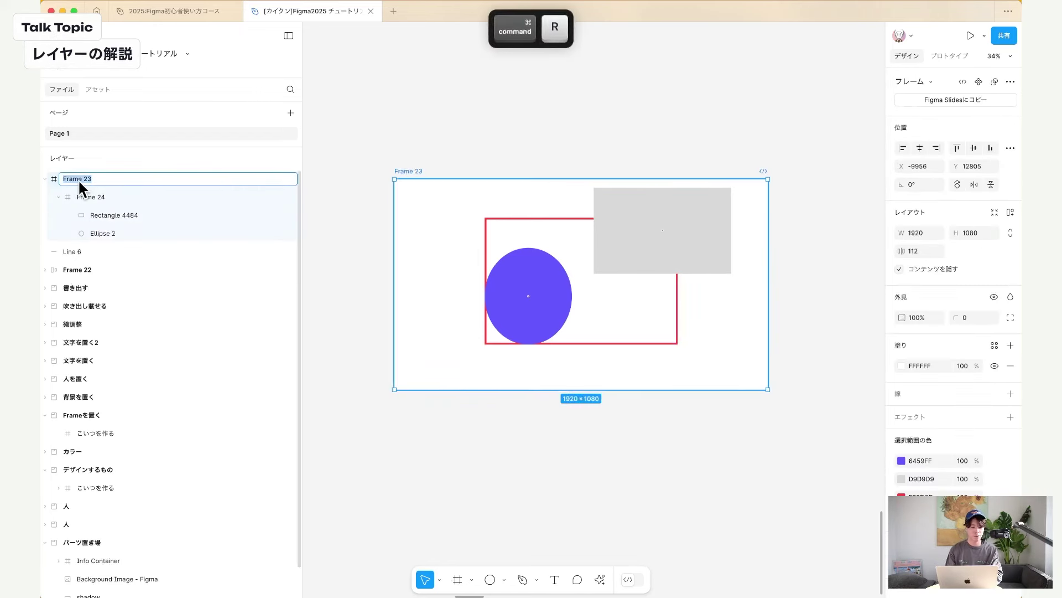
Open the name of Rectangle 4484 for editing, and rename the ellipse layer inside Frame 24 as ssss.
{"action": "left_click", "coordinate": [111, 218]}
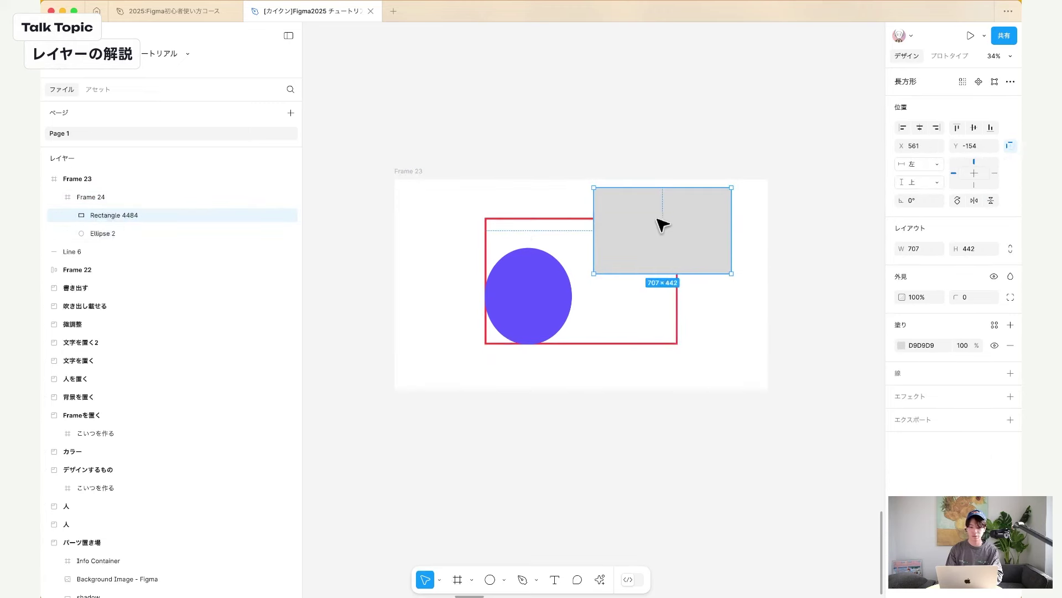
{"action": "key", "text": "super+r"}
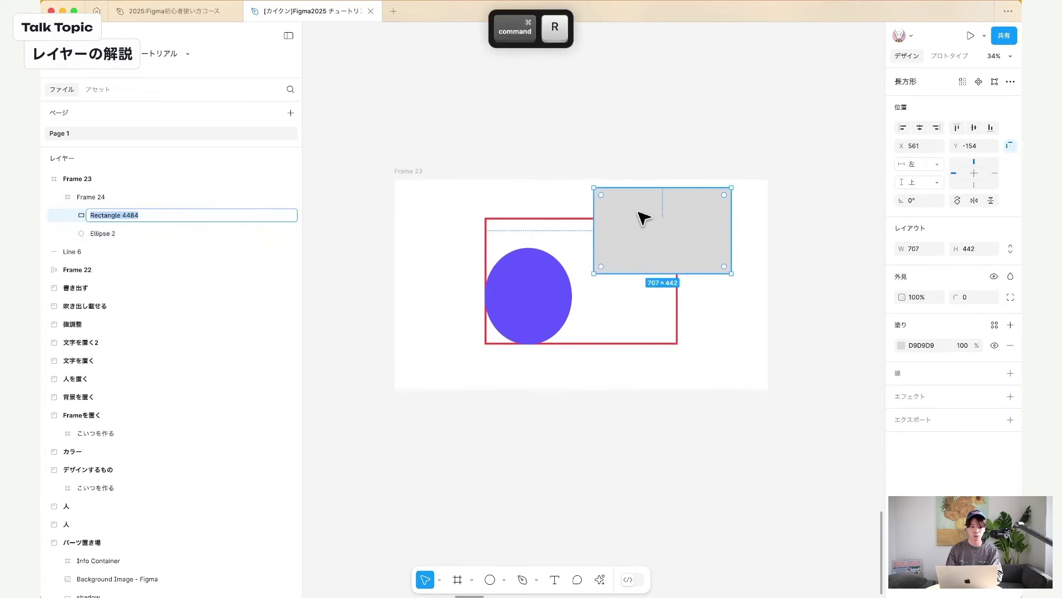
{"action": "left_click", "coordinate": [135, 233]}
{"action": "key", "text": "super+r"}
{"action": "type", "text": "ssss"}
{"action": "key", "text": "Return"}
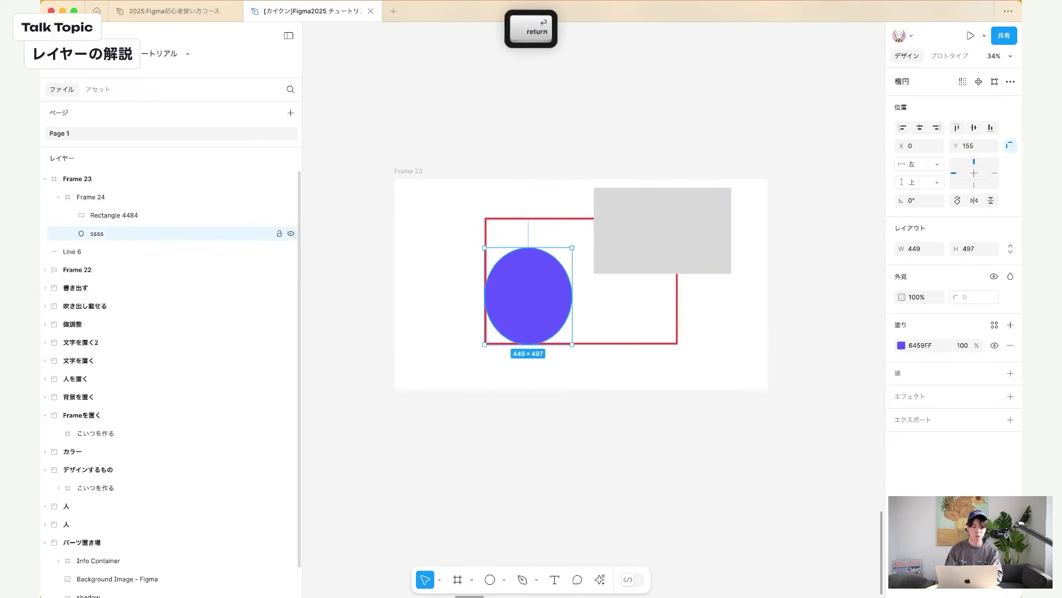
Rename Frame 24 as group, and replace that name with グループ.
{"action": "double_click", "coordinate": [100, 198]}
{"action": "type", "text": "group"}
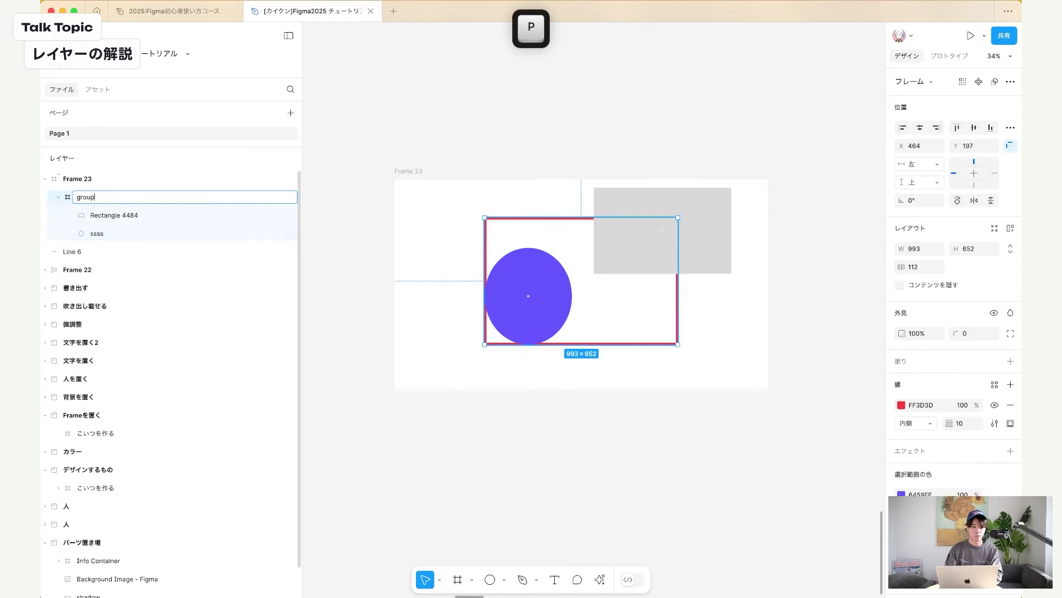
{"action": "key", "text": "Return"}
{"action": "key", "text": "super+r"}
{"action": "type", "text": "gur"}
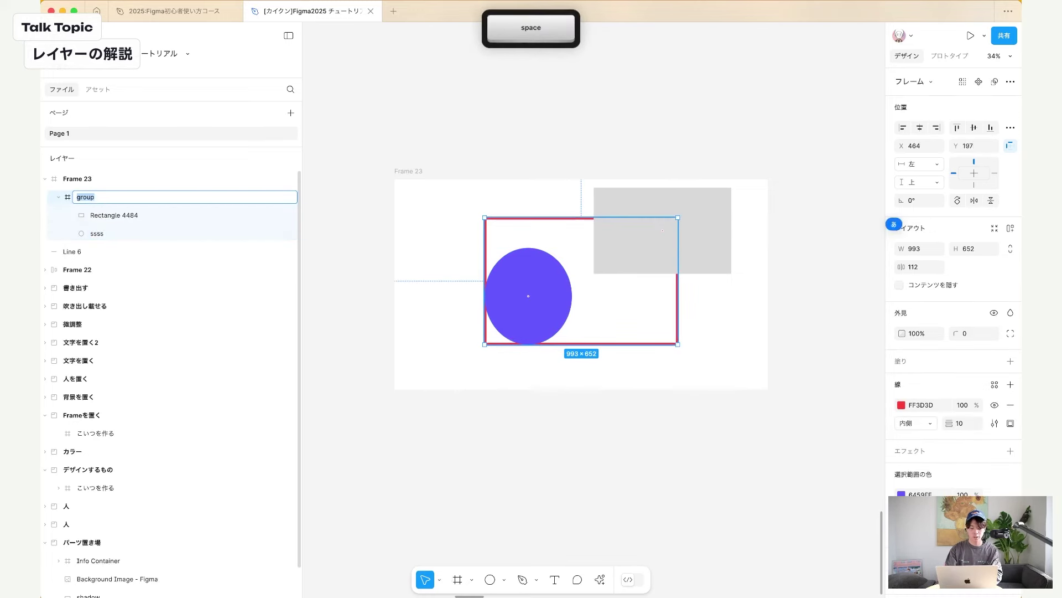
{"action": "type", "text": "u-pu"}
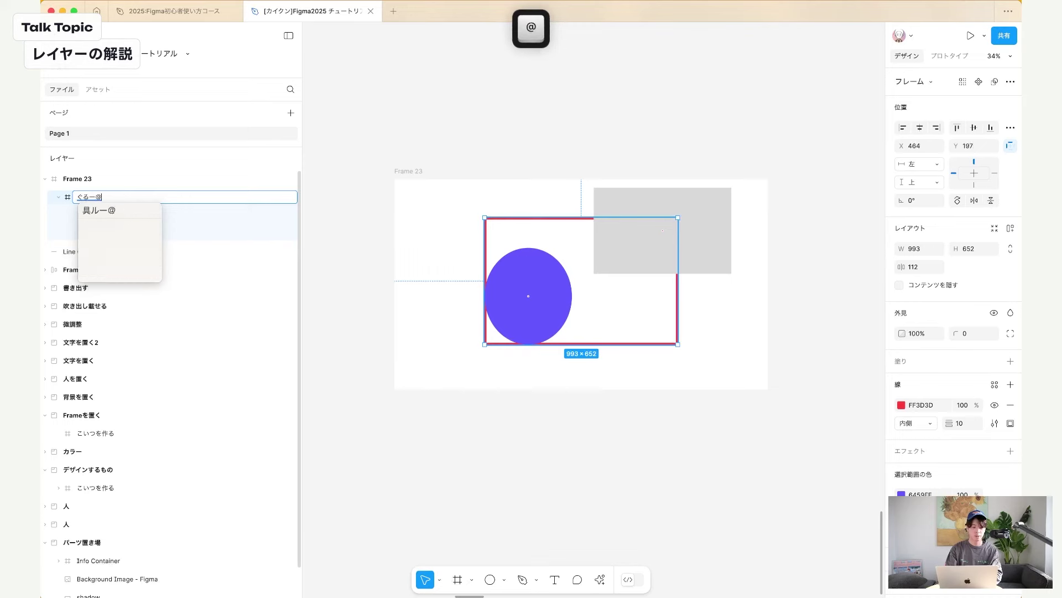
{"action": "key", "text": "space"}
{"action": "key", "text": "Return"}
{"action": "key", "text": "Return"}
Rename the outer Frame 23 as フレームとぅえんてぃすりー.
{"action": "left_click", "coordinate": [94, 183]}
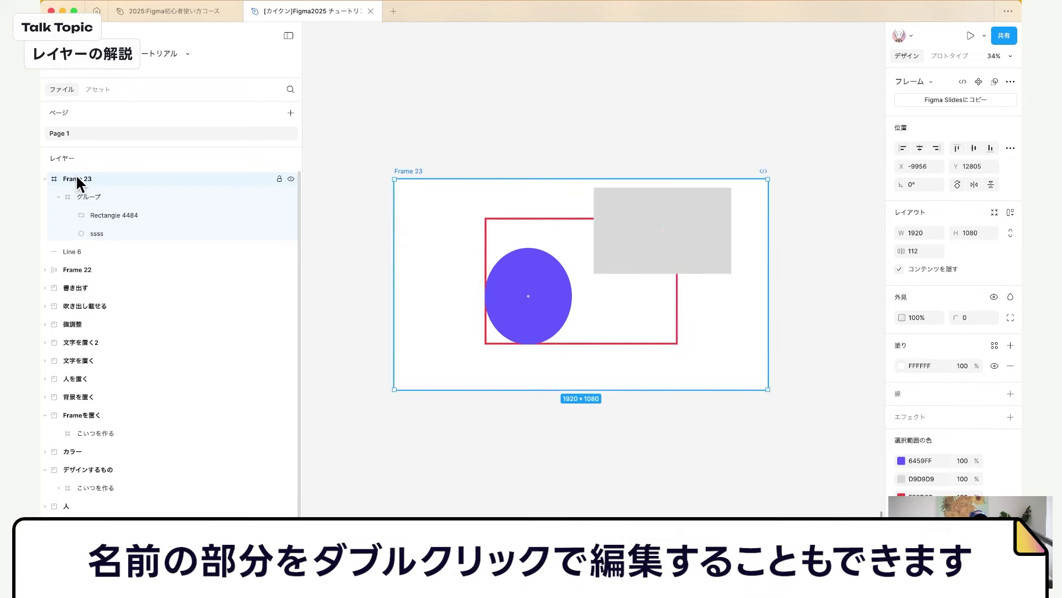
{"action": "double_click", "coordinate": [84, 178]}
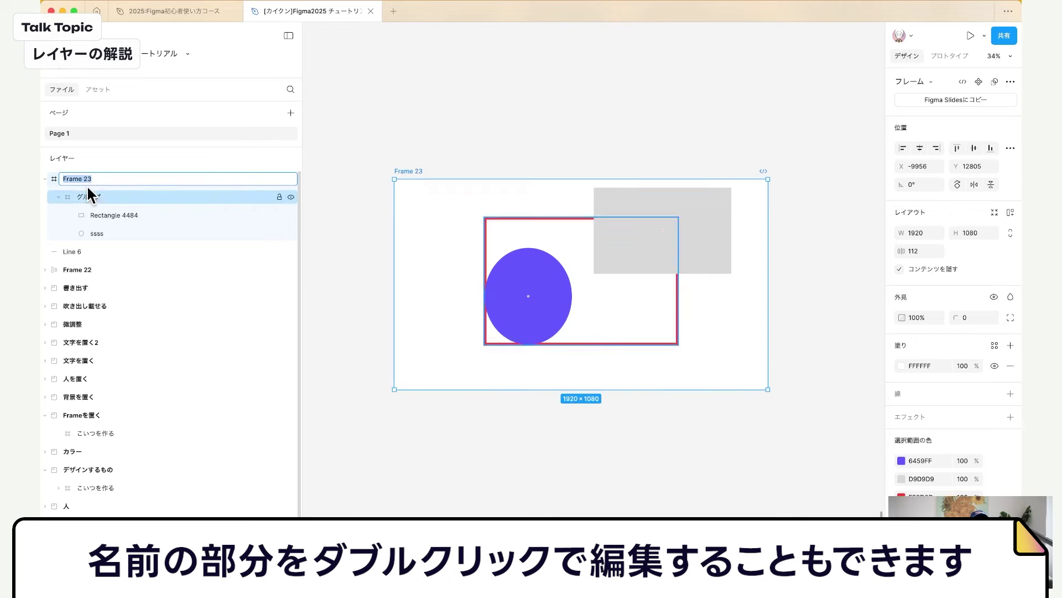
{"action": "double_click", "coordinate": [85, 197]}
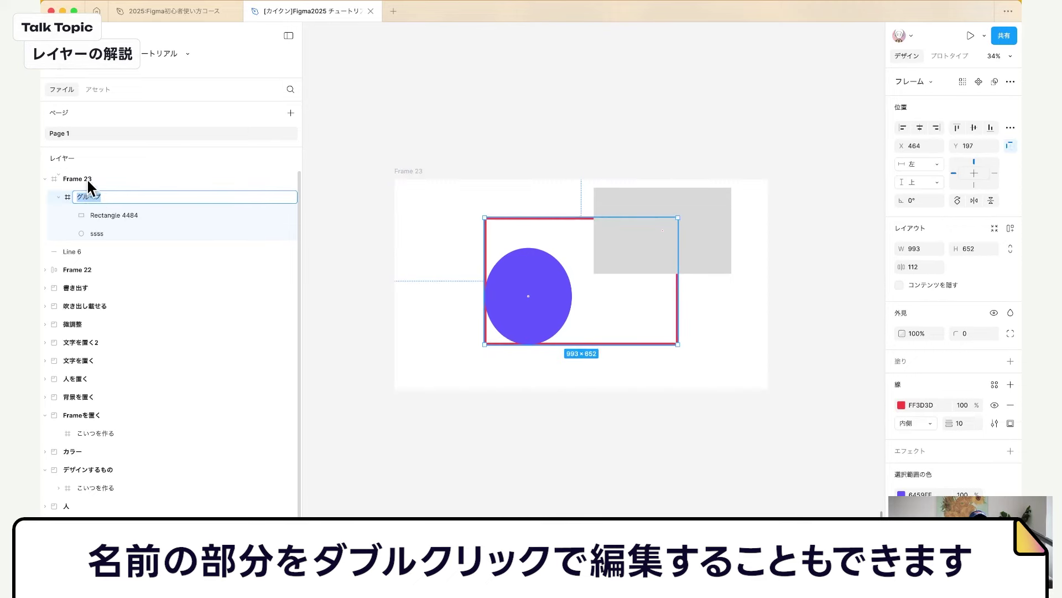
{"action": "double_click", "coordinate": [86, 177]}
{"action": "key", "text": "BackSpace"}
{"action": "type", "text": "っっっっっ"}
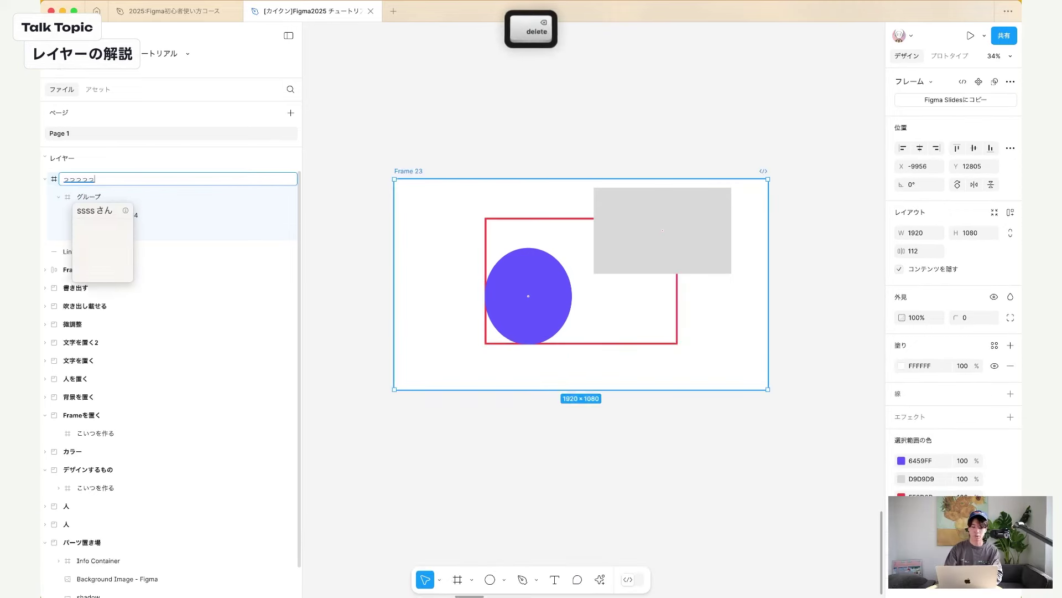
{"action": "key", "text": "BackSpace"}
{"action": "key", "text": "BackSpace"}
{"action": "key", "text": "BackSpace"}
{"action": "key", "text": "BackSpace"}
{"action": "key", "text": "BackSpace"}
{"action": "type", "text": "ふれーむ"}
{"action": "key", "text": "space"}
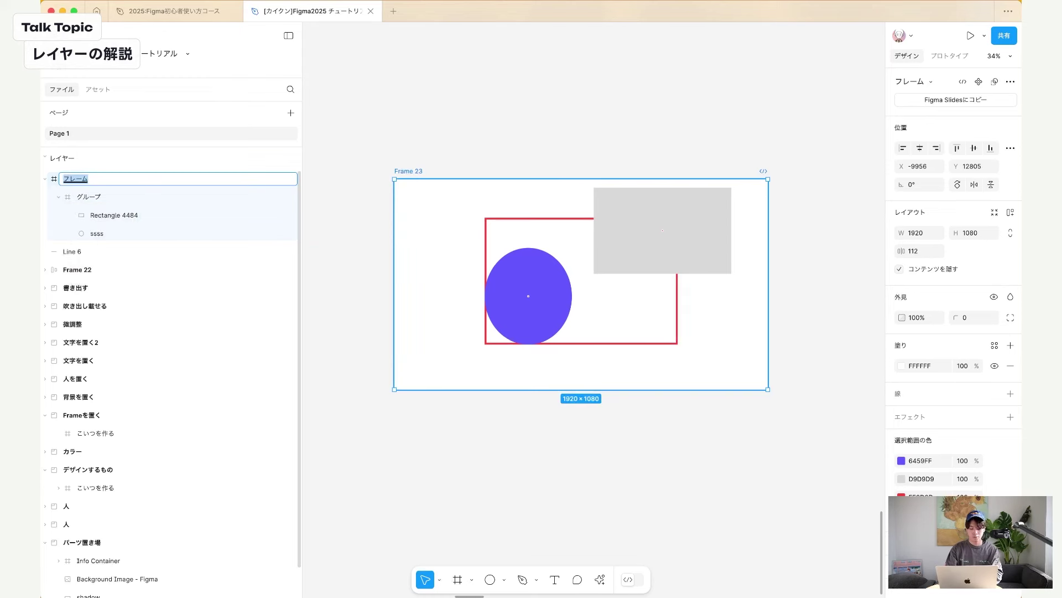
{"action": "type", "text": "twen"}
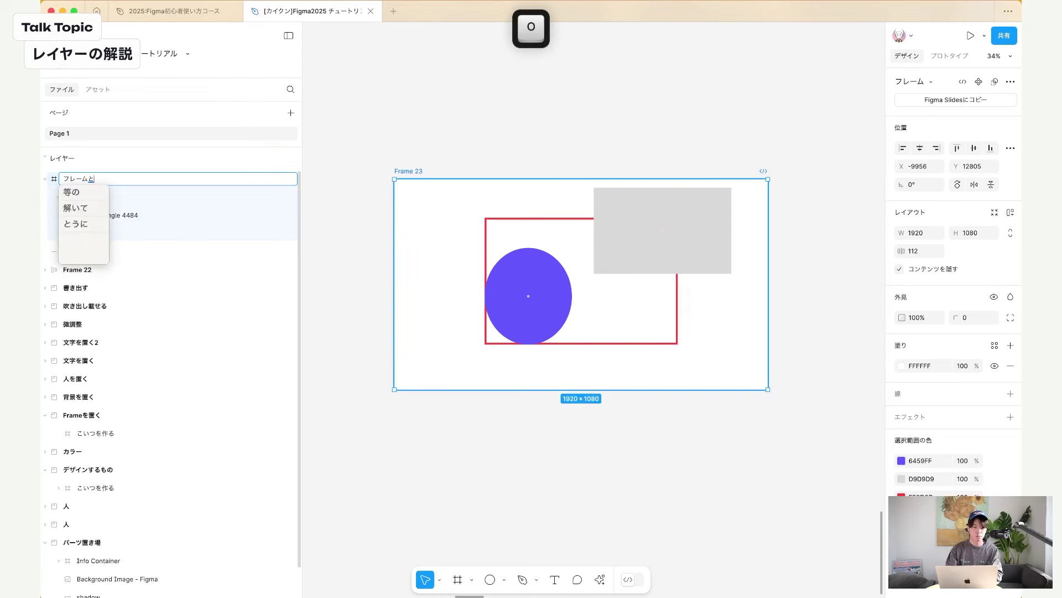
{"action": "type", "text": "thisuri-"}
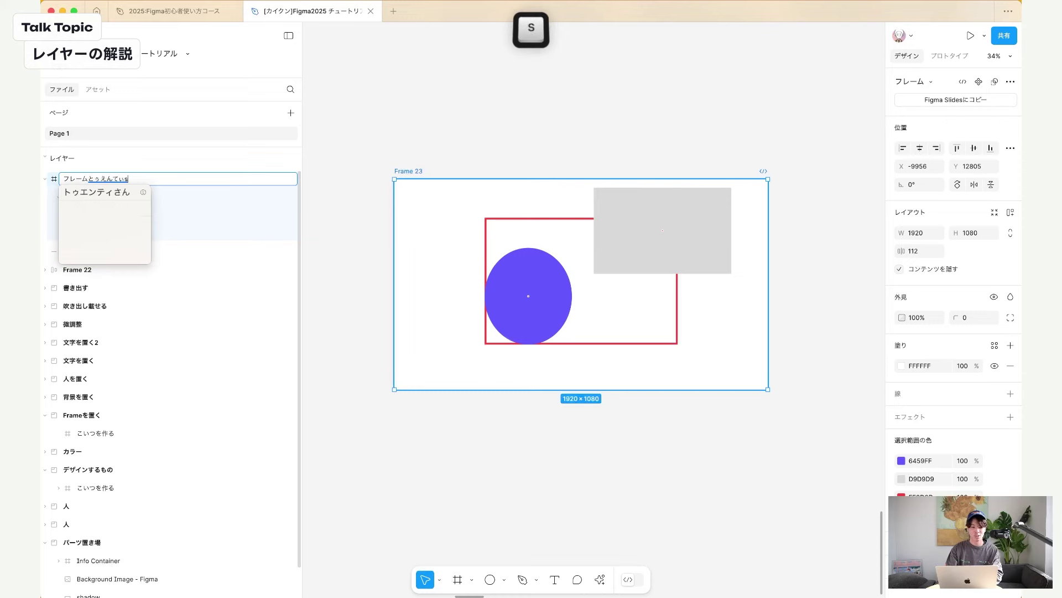
{"action": "key", "text": "Return"}
{"action": "key", "text": "Return"}
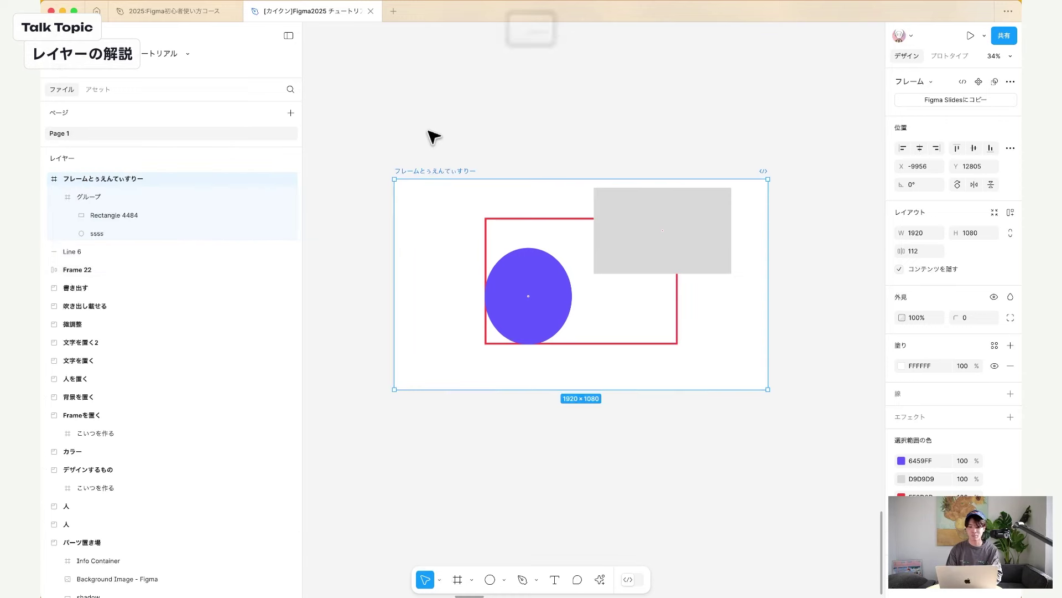
Delete the グループ frame and its shapes from inside the フレームとぅえんてぃすりー frame.
{"action": "left_click", "coordinate": [434, 145]}
{"action": "left_click", "coordinate": [408, 173]}
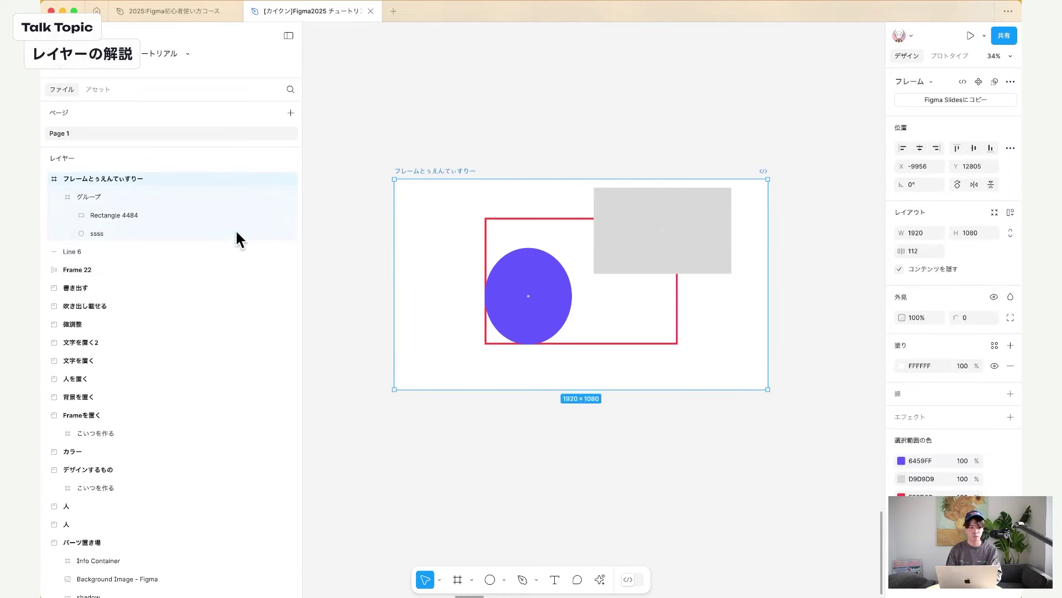
{"action": "left_click", "coordinate": [193, 198]}
{"action": "key", "text": "BackSpace"}
{"action": "left_click", "coordinate": [469, 229]}
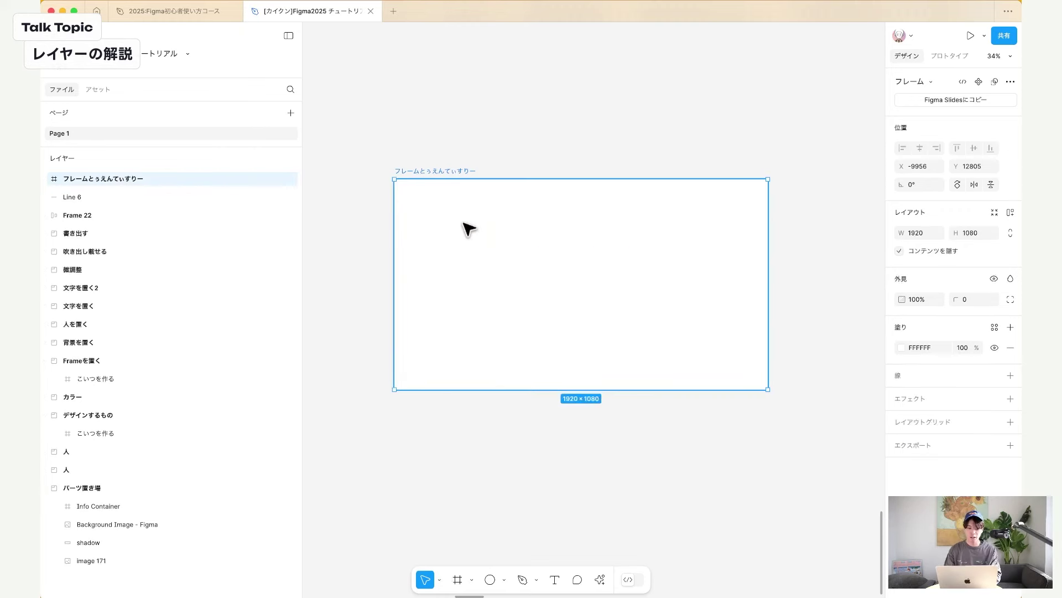
{"action": "scroll", "coordinate": [479, 202], "scroll_direction": "down", "scroll_amount": 3}
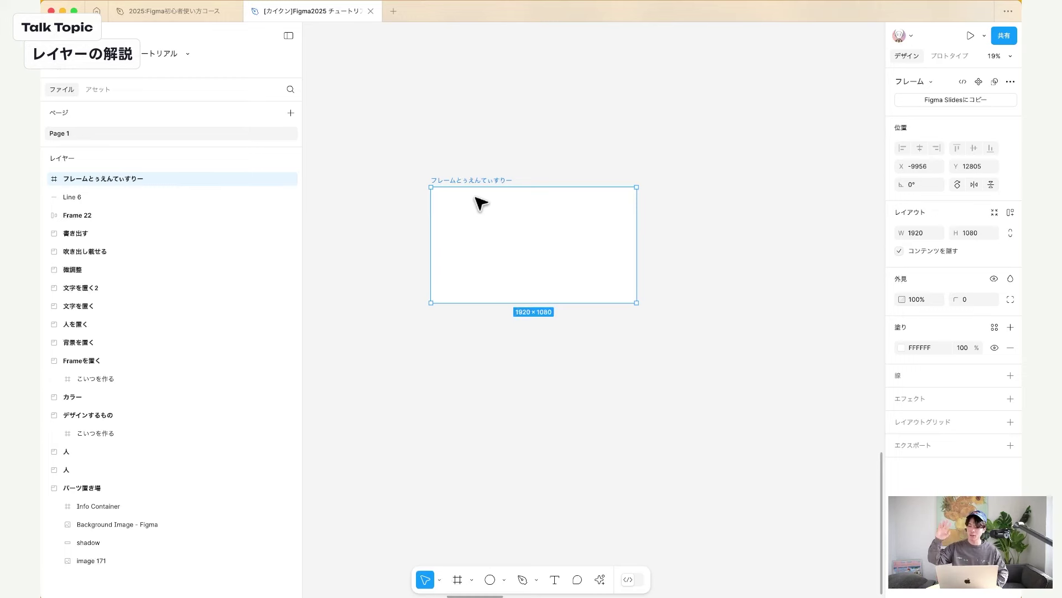
{"action": "key", "text": "alt"}
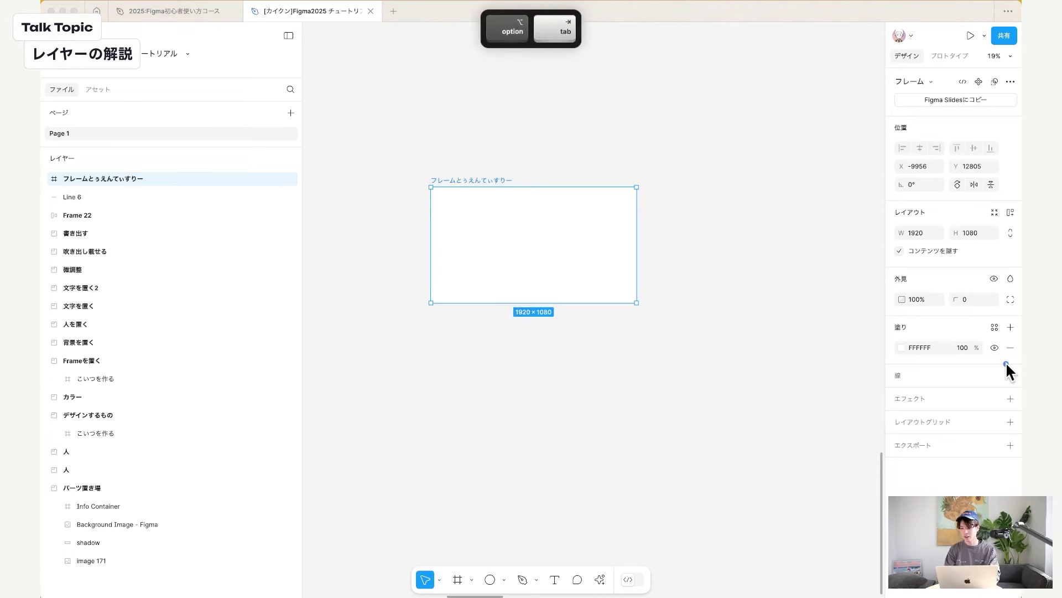
{"action": "left_click_drag", "start_coordinate": [1007, 365], "coordinate": [966, 241]}
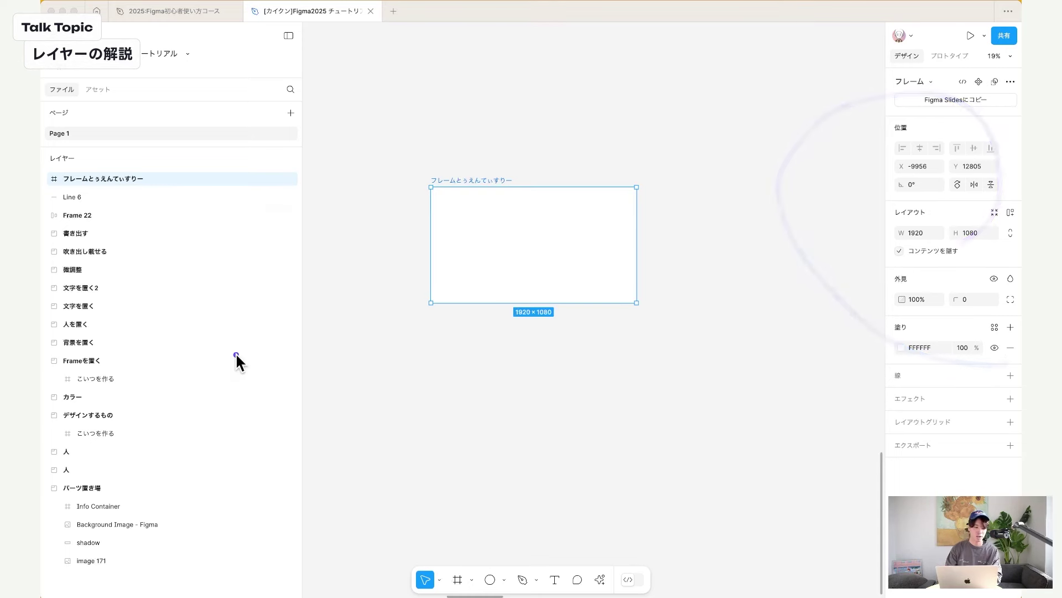
{"action": "left_click_drag", "start_coordinate": [235, 353], "coordinate": [92, 330]}
{"action": "key", "text": "alt"}
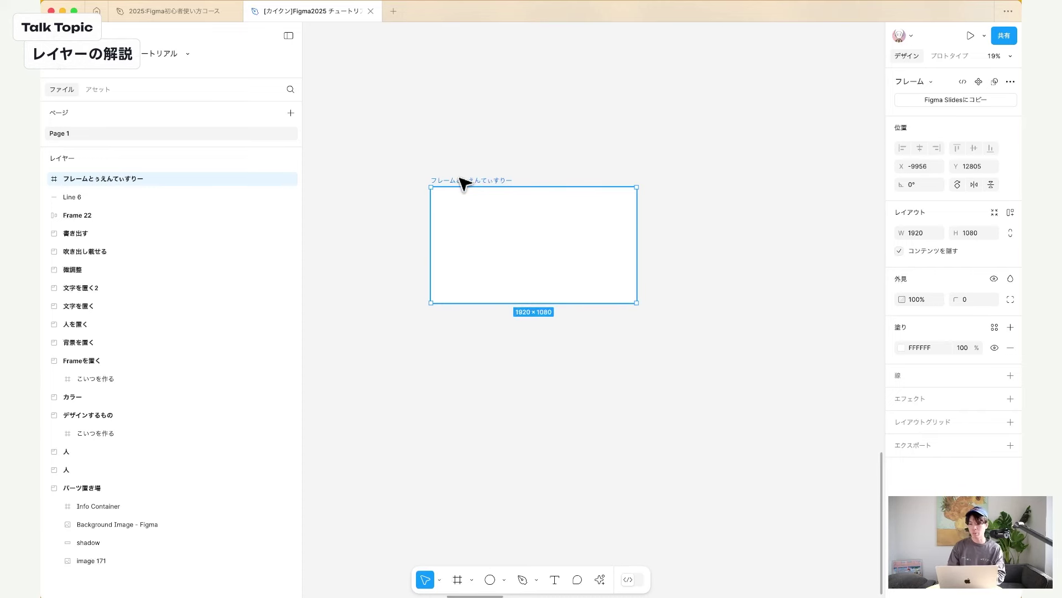
{"action": "scroll", "coordinate": [464, 182], "scroll_direction": "down", "scroll_amount": 5}
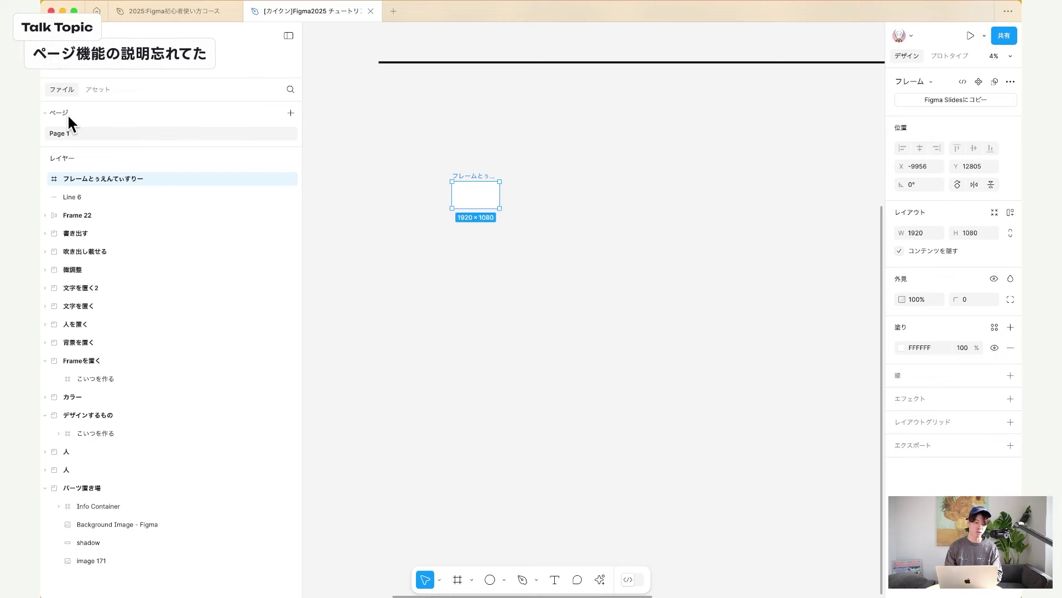
{"action": "double_click", "coordinate": [68, 133]}
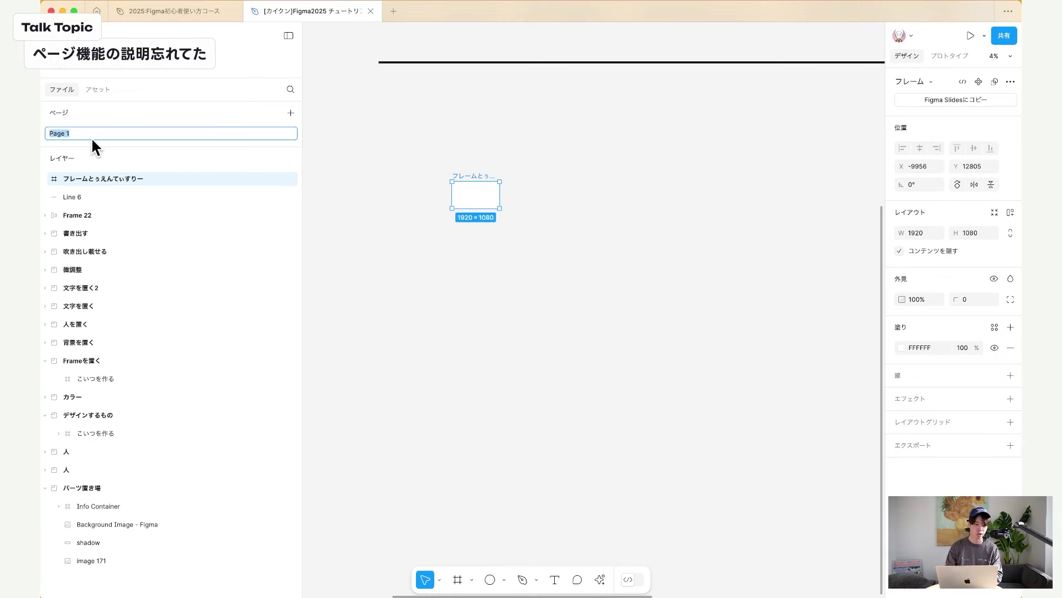
{"action": "left_click", "coordinate": [91, 138]}
{"action": "left_click", "coordinate": [147, 94]}
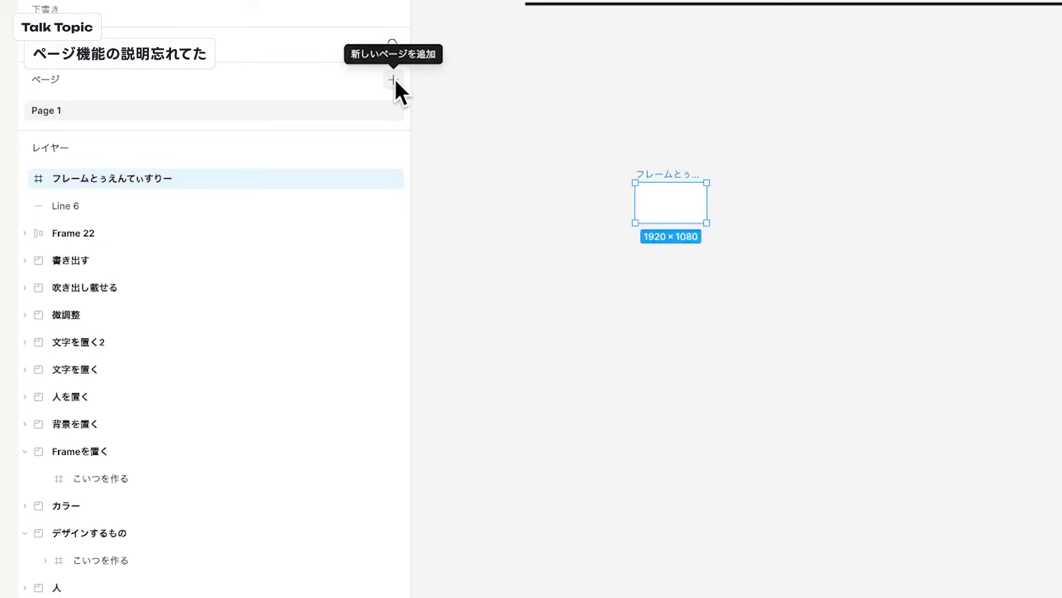
Add a second page to the file, and switch between it and Page 1 to compare their canvases.
{"action": "left_click", "coordinate": [393, 80]}
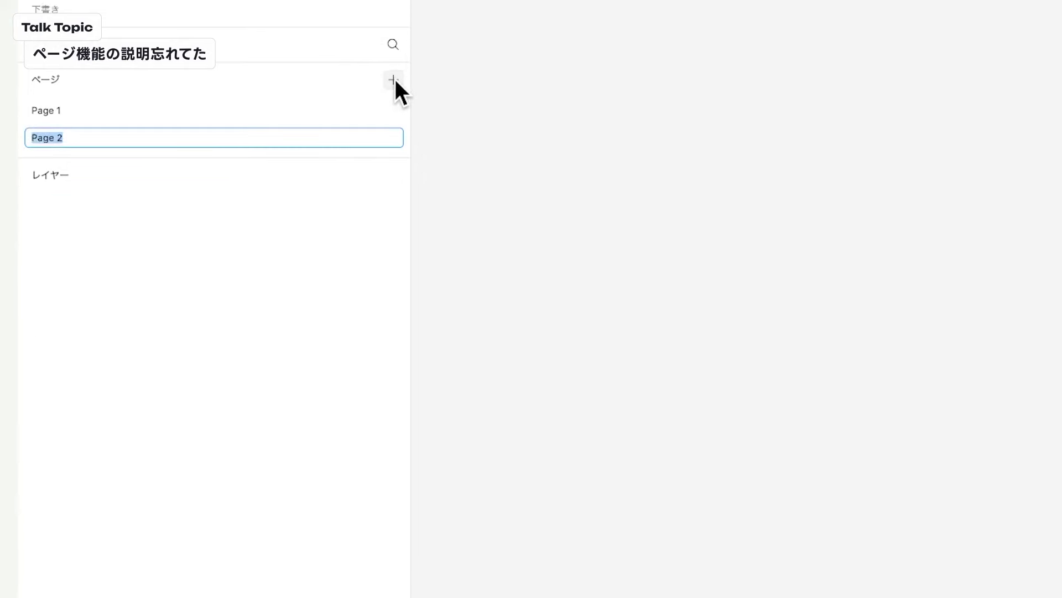
{"action": "left_click", "coordinate": [164, 115]}
{"action": "left_click", "coordinate": [95, 137]}
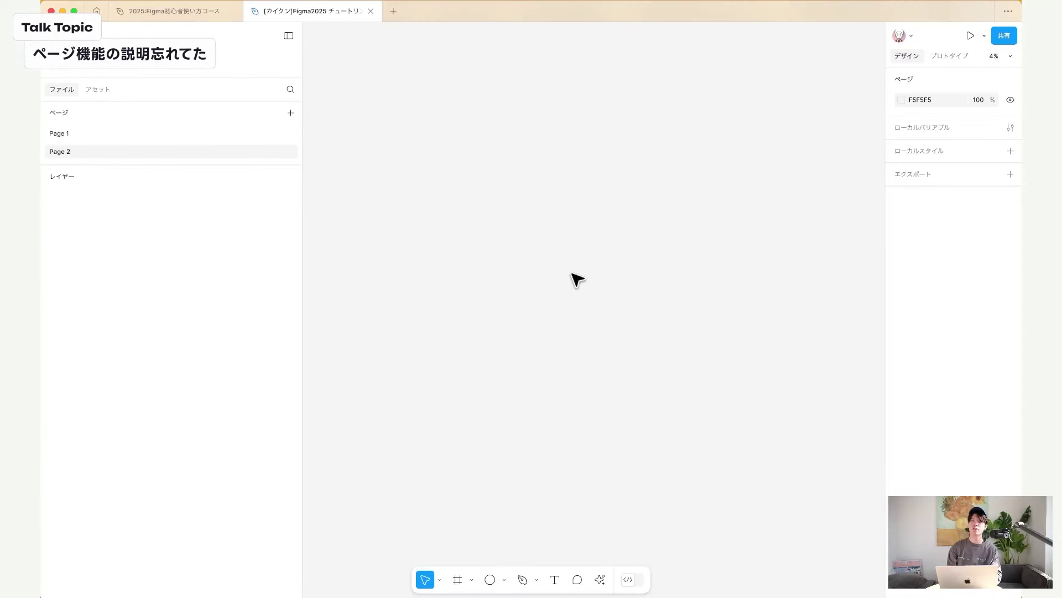
{"action": "left_click", "coordinate": [85, 134]}
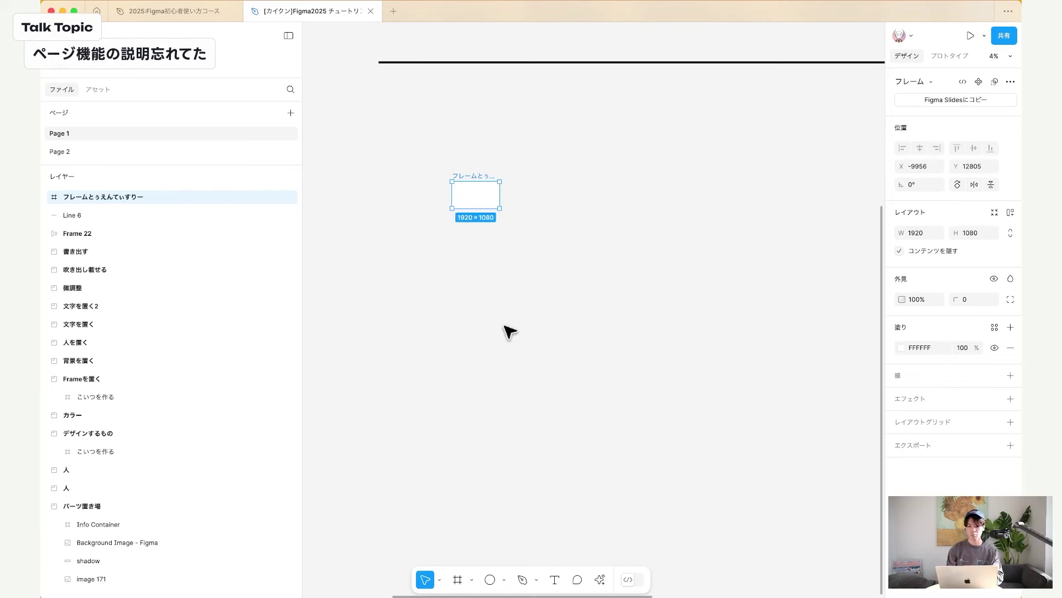
{"action": "scroll", "coordinate": [507, 332], "scroll_direction": "down", "scroll_amount": 3}
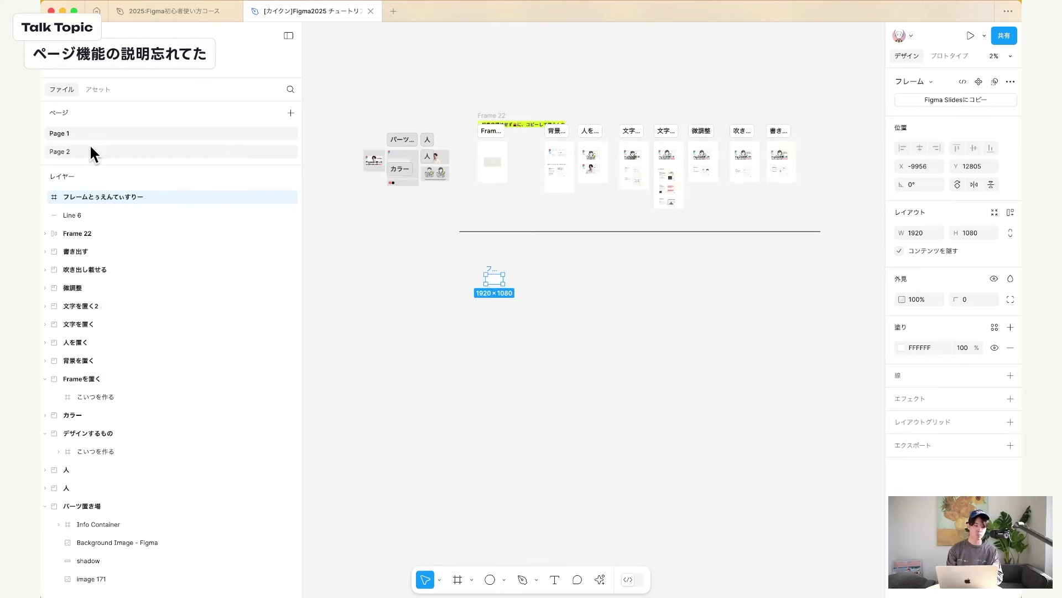
Add six more empty pages to the file.
{"action": "left_click", "coordinate": [291, 113]}
{"action": "left_click", "coordinate": [291, 113]}
{"action": "left_click", "coordinate": [291, 113]}
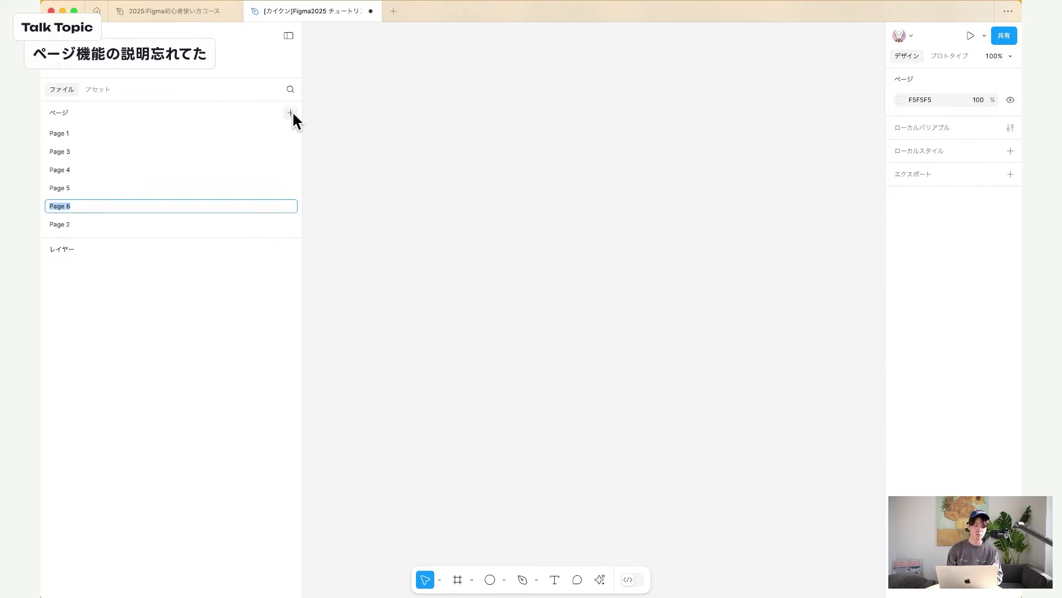
{"action": "left_click", "coordinate": [291, 113]}
{"action": "left_click", "coordinate": [291, 112]}
{"action": "left_click", "coordinate": [291, 113]}
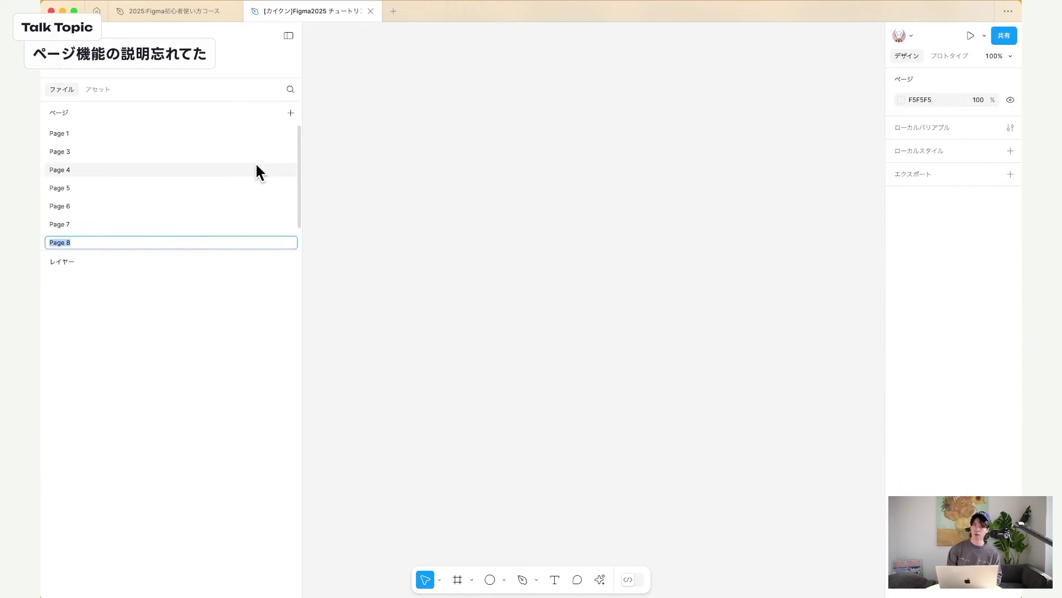
{"action": "key", "text": "super+z"}
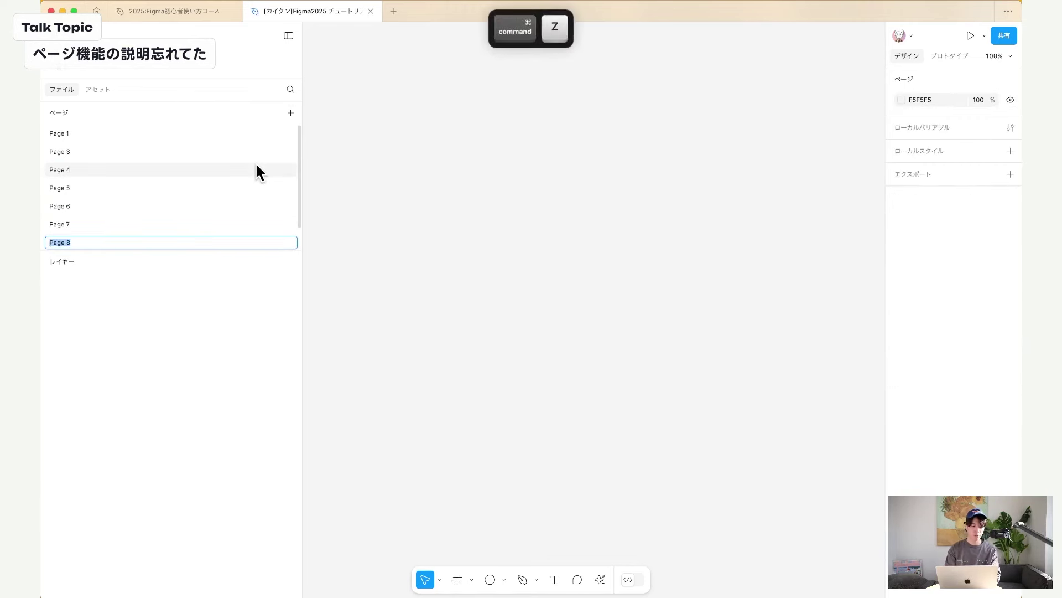
Return to Page 1 and shrink the page list to give the layer list more room.
{"action": "left_click", "coordinate": [137, 133]}
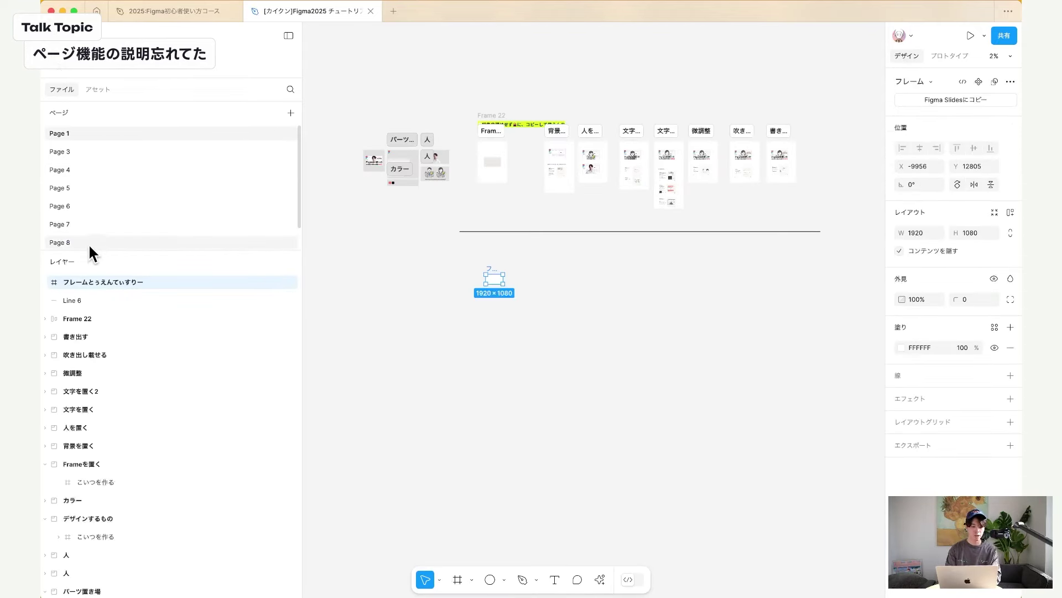
{"action": "left_click_drag", "start_coordinate": [90, 252], "coordinate": [86, 148]}
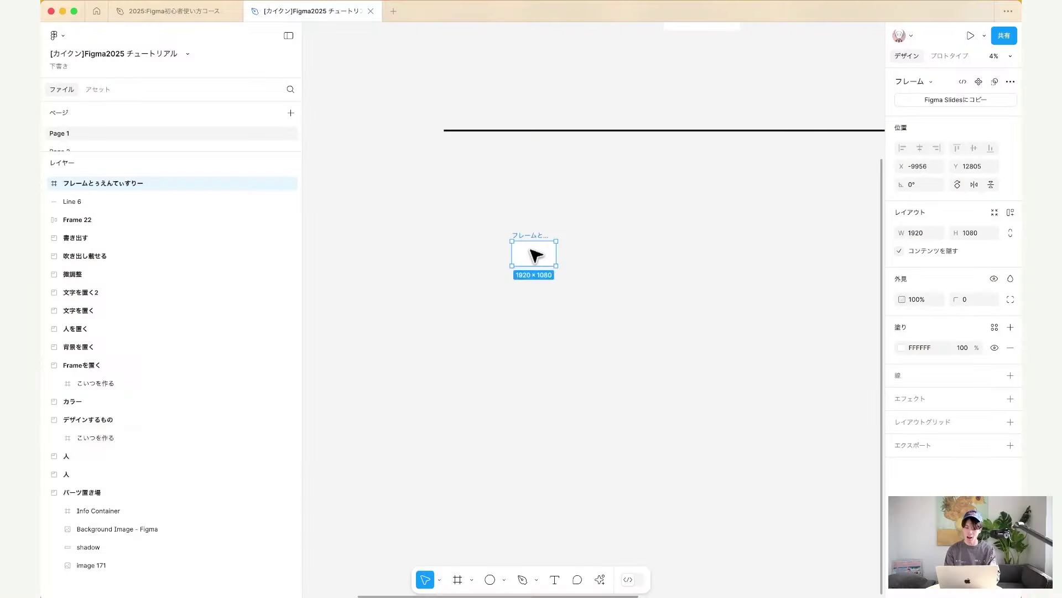
Compare the empty フレームとぅえんてぃすりー practice frame with the finished Figmaの使い方 banner in the デザインするもの section.
{"action": "scroll", "coordinate": [532, 252], "scroll_direction": "up", "scroll_amount": 5}
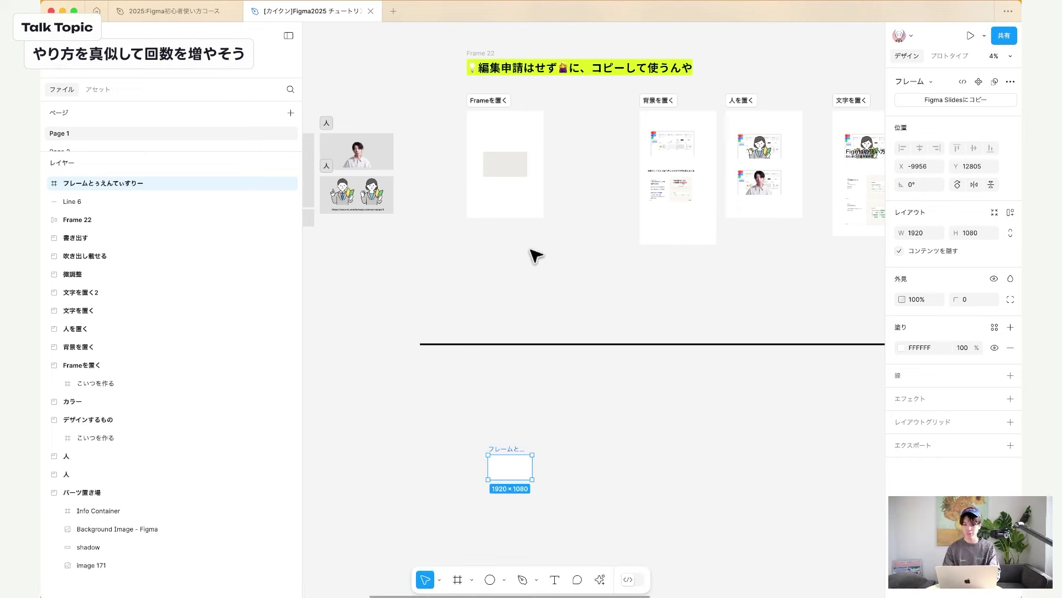
{"action": "left_click", "coordinate": [511, 285]}
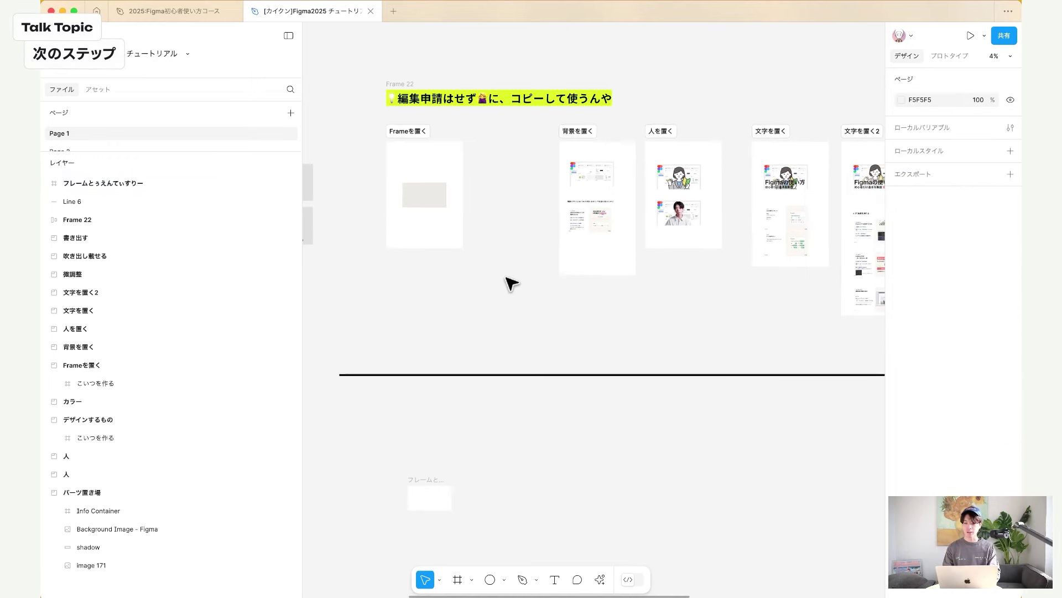
{"action": "scroll", "coordinate": [506, 277], "scroll_direction": "left", "scroll_amount": 10}
{"action": "scroll", "coordinate": [598, 224], "scroll_direction": "up", "scroll_amount": 5}
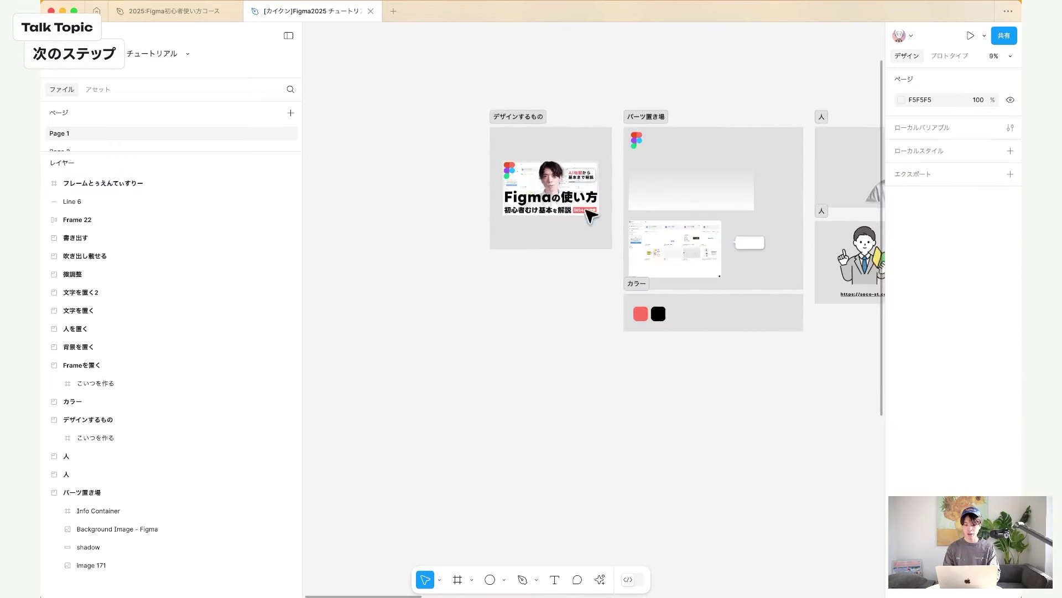
{"action": "scroll", "coordinate": [533, 279], "scroll_direction": "down", "scroll_amount": 3}
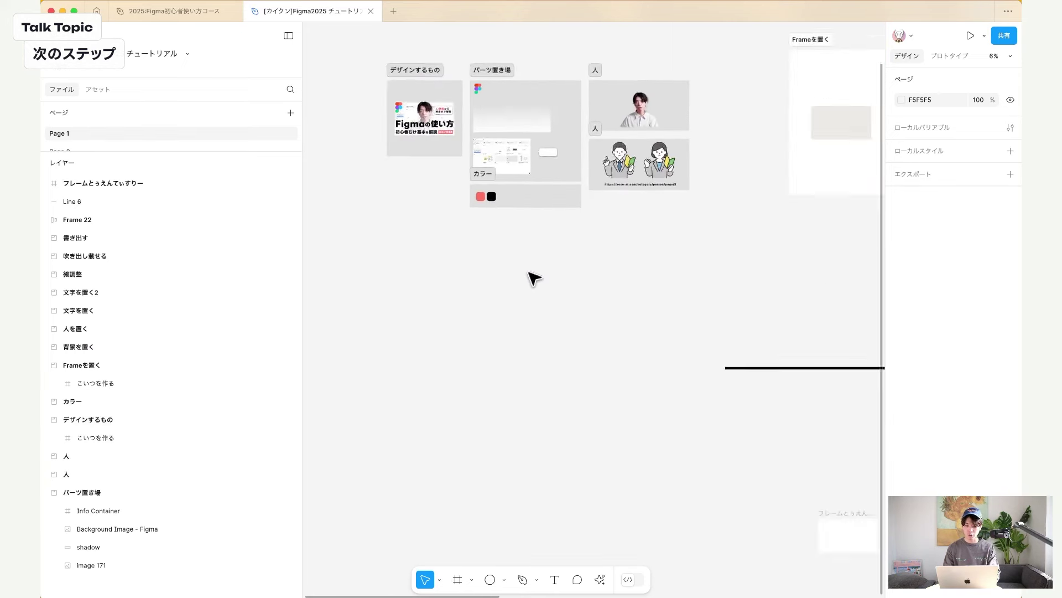
{"action": "scroll", "coordinate": [532, 278], "scroll_direction": "right", "scroll_amount": 10}
{"action": "left_click", "coordinate": [418, 329]}
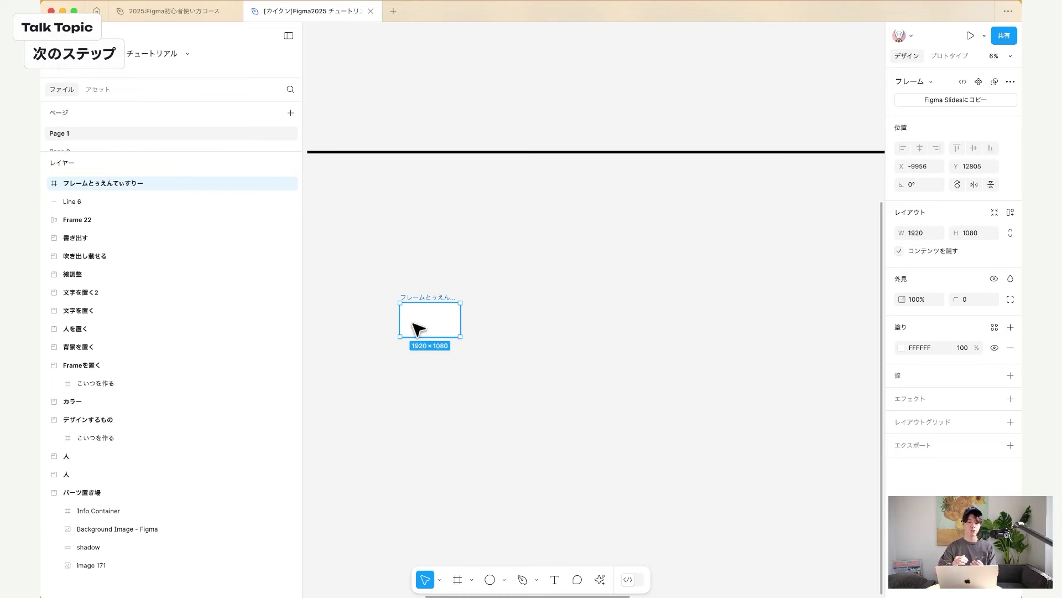
{"action": "scroll", "coordinate": [418, 329], "scroll_direction": "up", "scroll_amount": 10}
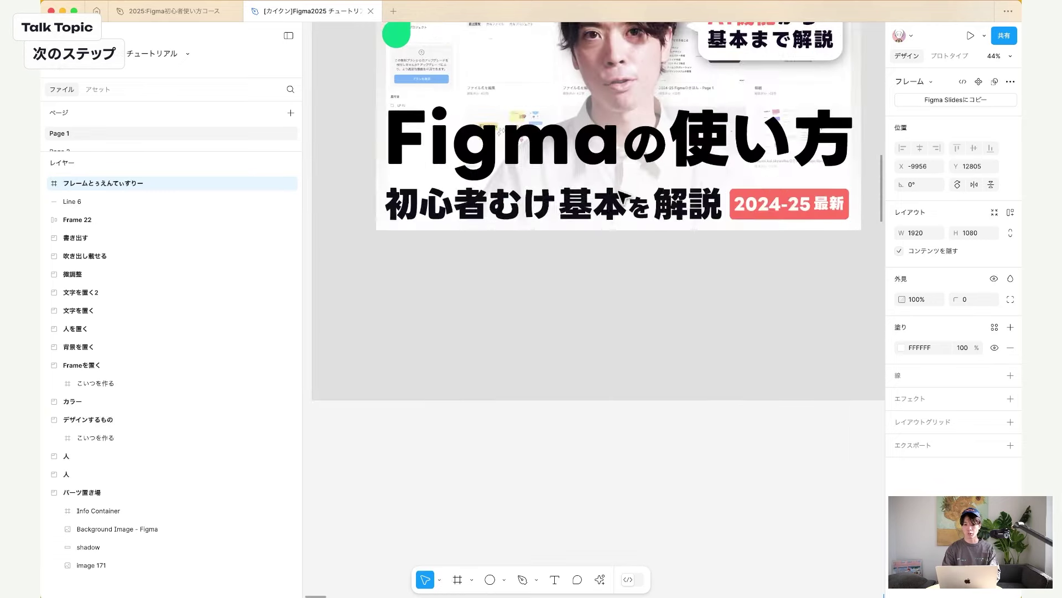
{"action": "scroll", "coordinate": [625, 198], "scroll_direction": "up", "scroll_amount": 3}
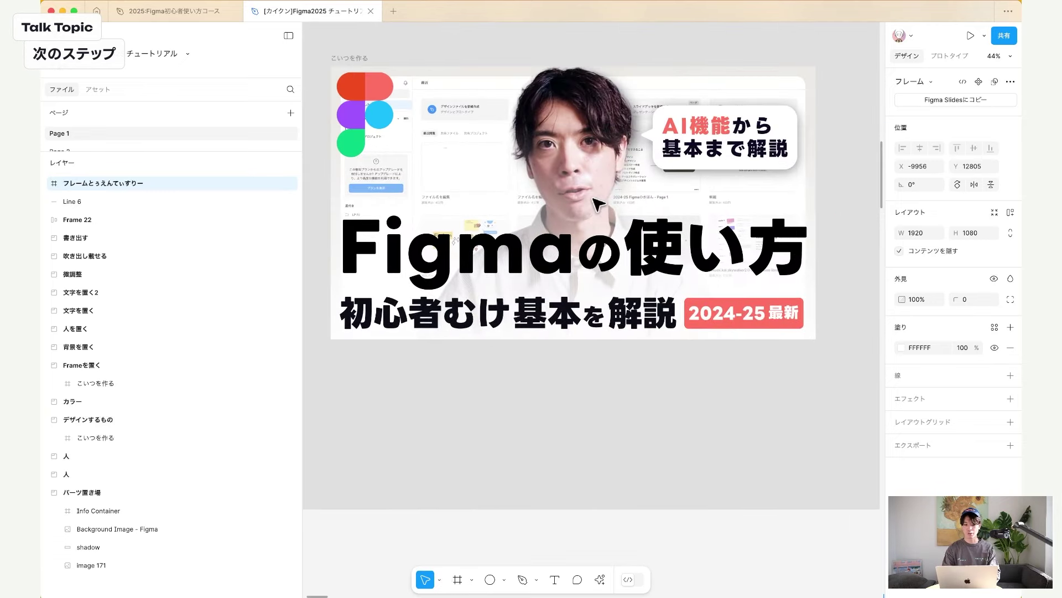
{"action": "left_click", "coordinate": [365, 102]}
Examine the worked examples in the 背景を置く and 人を置く sections up close.
{"action": "scroll", "coordinate": [631, 356], "scroll_direction": "down", "scroll_amount": 10}
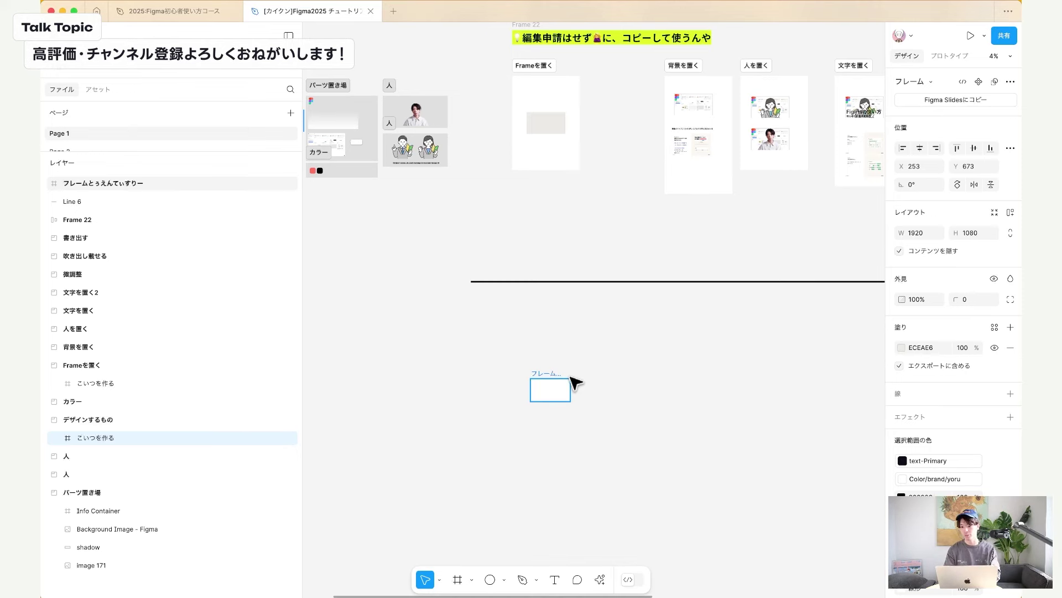
{"action": "scroll", "coordinate": [695, 111], "scroll_direction": "up", "scroll_amount": 5}
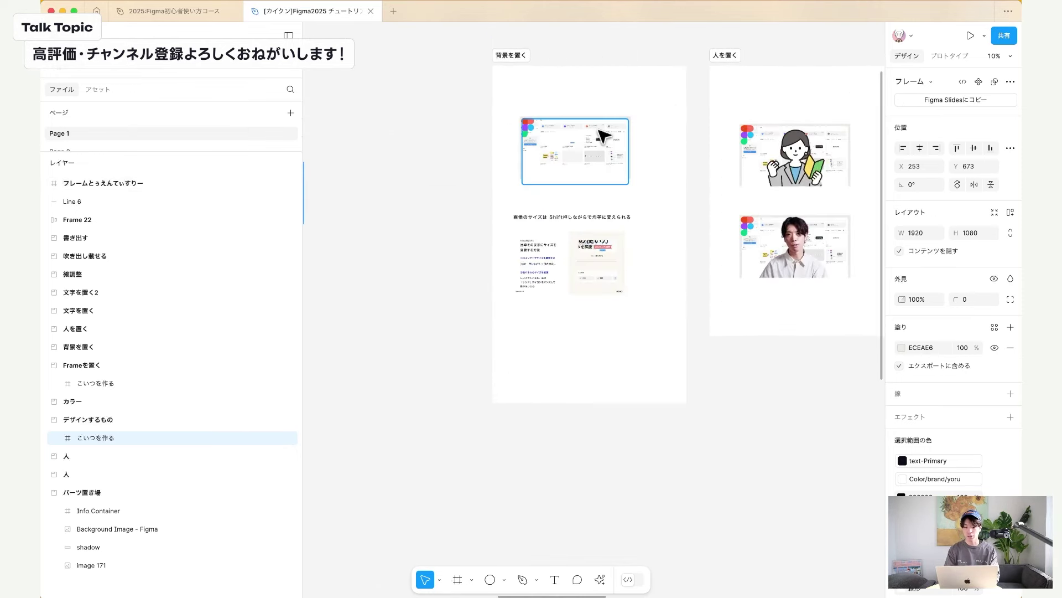
{"action": "scroll", "coordinate": [603, 136], "scroll_direction": "up", "scroll_amount": 4}
{"action": "double_click", "coordinate": [624, 238]}
{"action": "scroll", "coordinate": [624, 241], "scroll_direction": "right", "scroll_amount": 8}
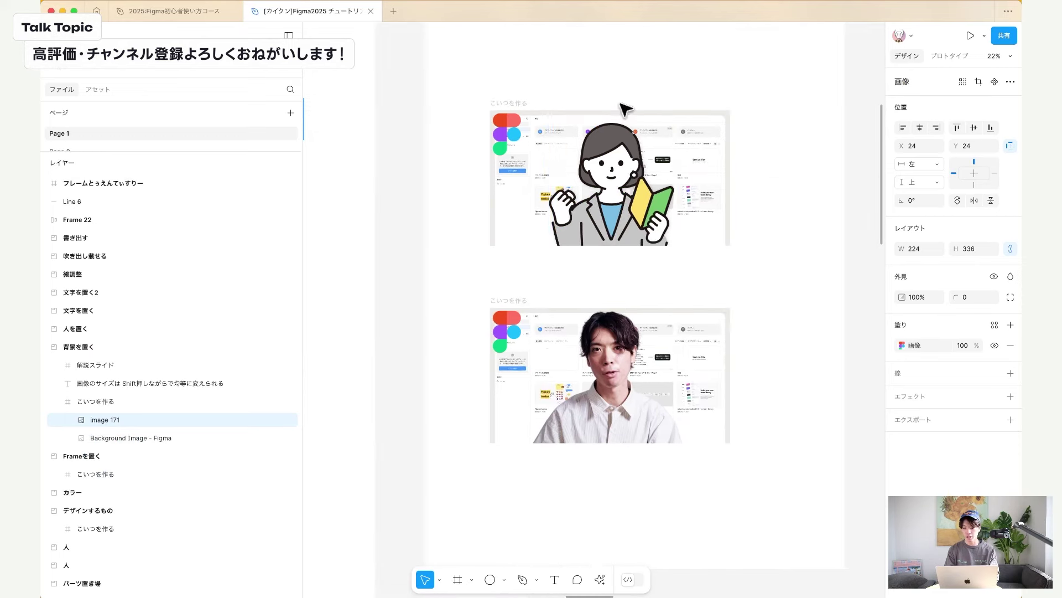
{"action": "left_click", "coordinate": [619, 180]}
{"action": "scroll", "coordinate": [620, 178], "scroll_direction": "down", "scroll_amount": 6}
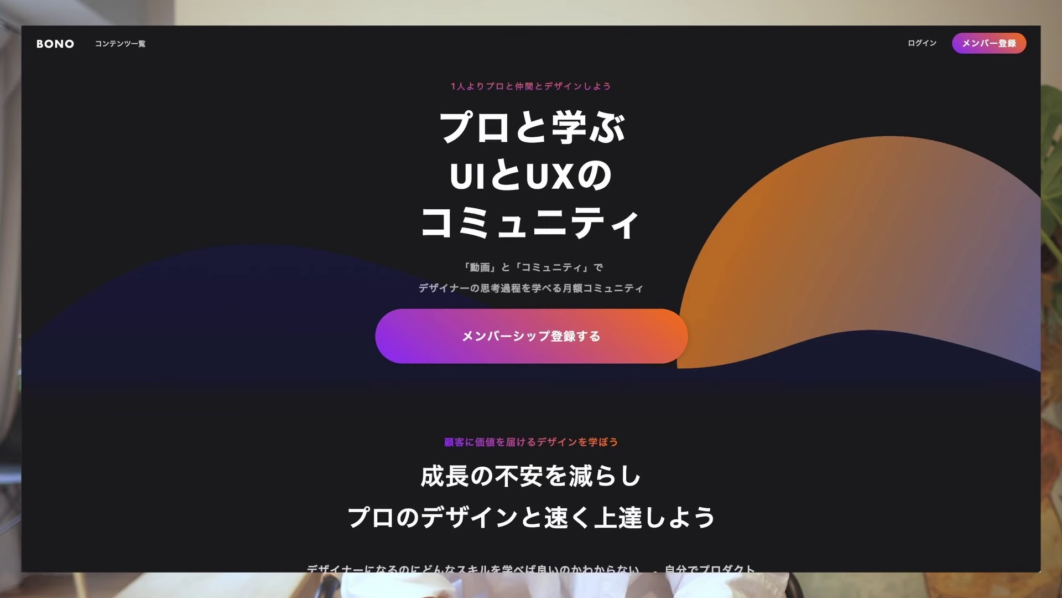
Browse the BONO site's introduction and new contents, and show its courses grouped by シリーズ別.
{"action": "scroll", "coordinate": [1029, 555], "scroll_direction": "down", "scroll_amount": 3}
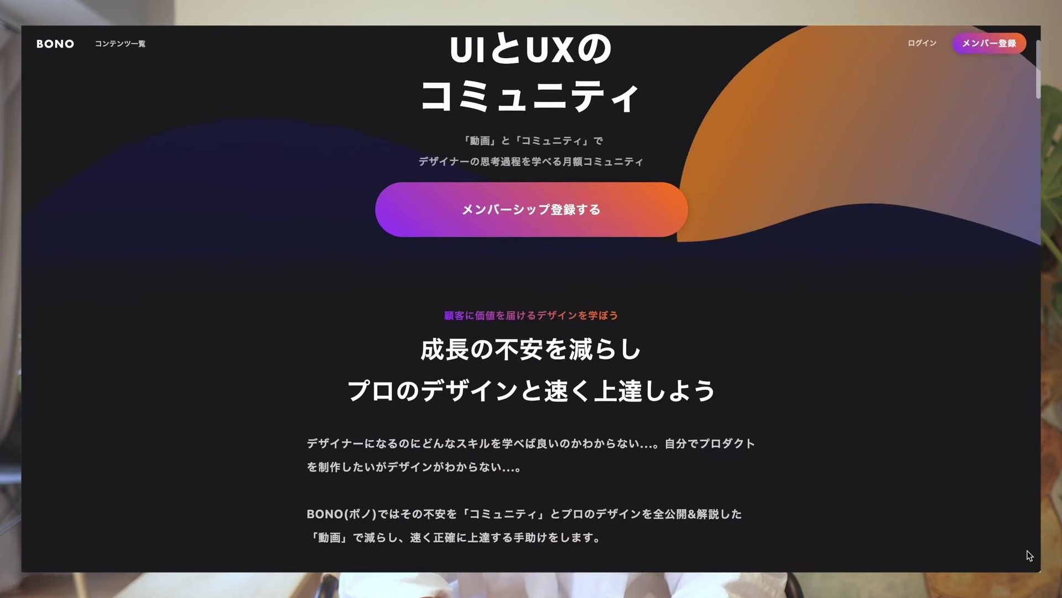
{"action": "scroll", "coordinate": [1029, 555], "scroll_direction": "down", "scroll_amount": 10}
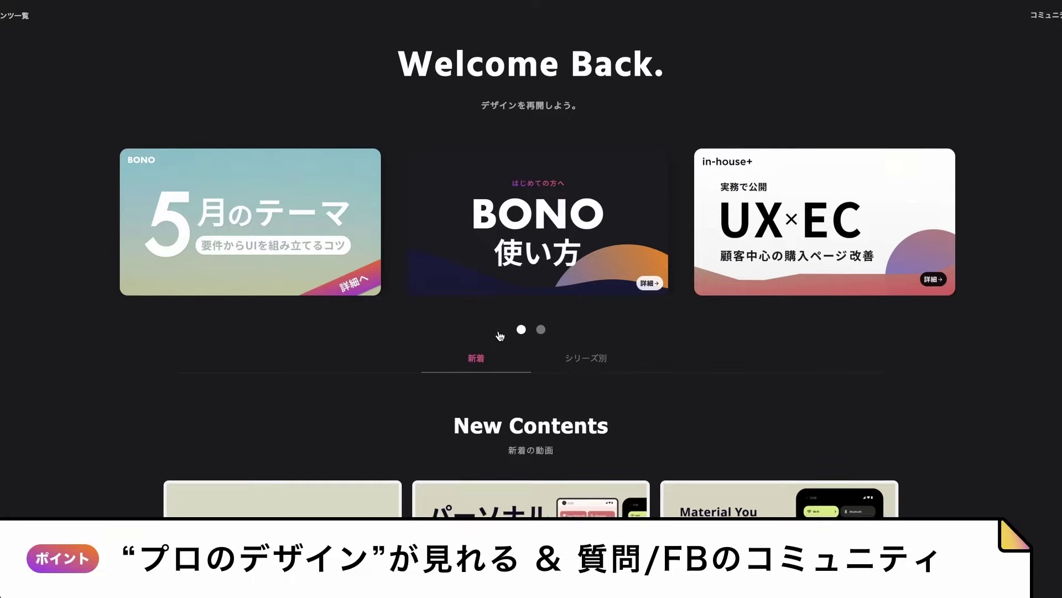
{"action": "scroll", "coordinate": [640, 237], "scroll_direction": "down", "scroll_amount": 3}
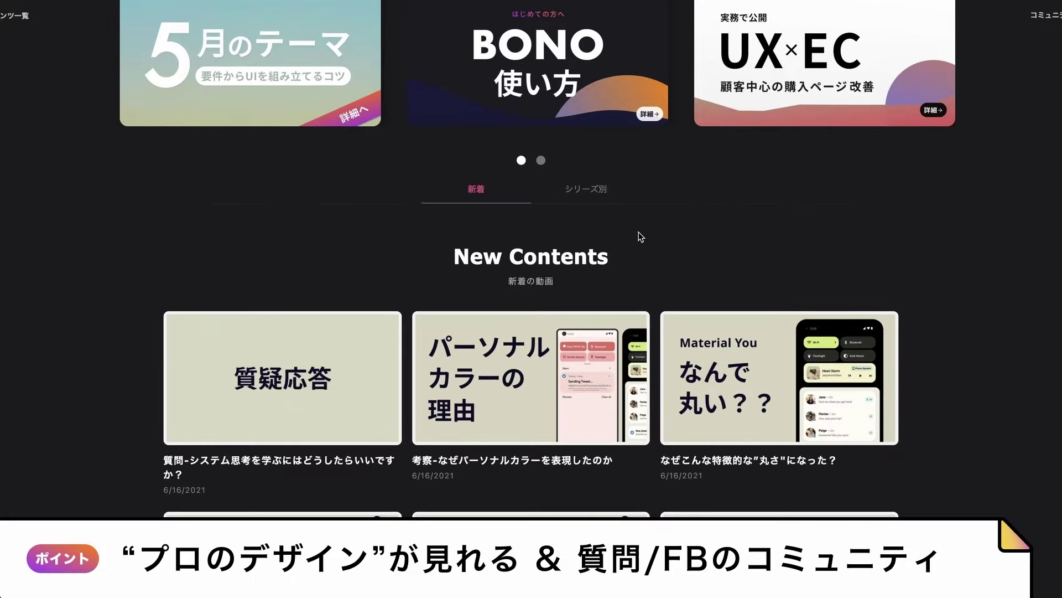
{"action": "scroll", "coordinate": [639, 237], "scroll_direction": "down", "scroll_amount": 3}
{"action": "left_click", "coordinate": [590, 59]}
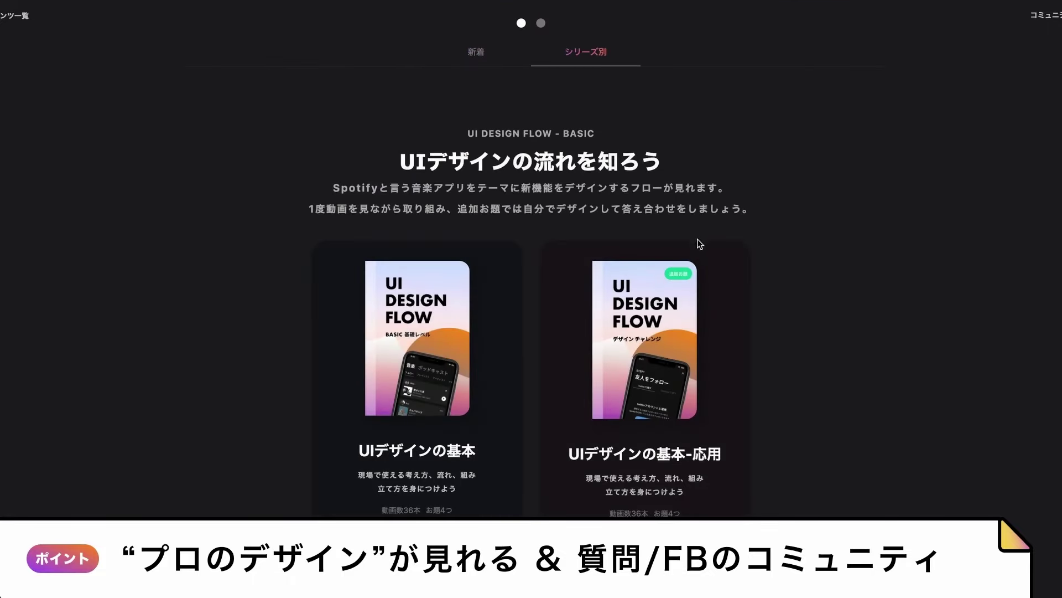
{"action": "scroll", "coordinate": [700, 244], "scroll_direction": "down", "scroll_amount": 5}
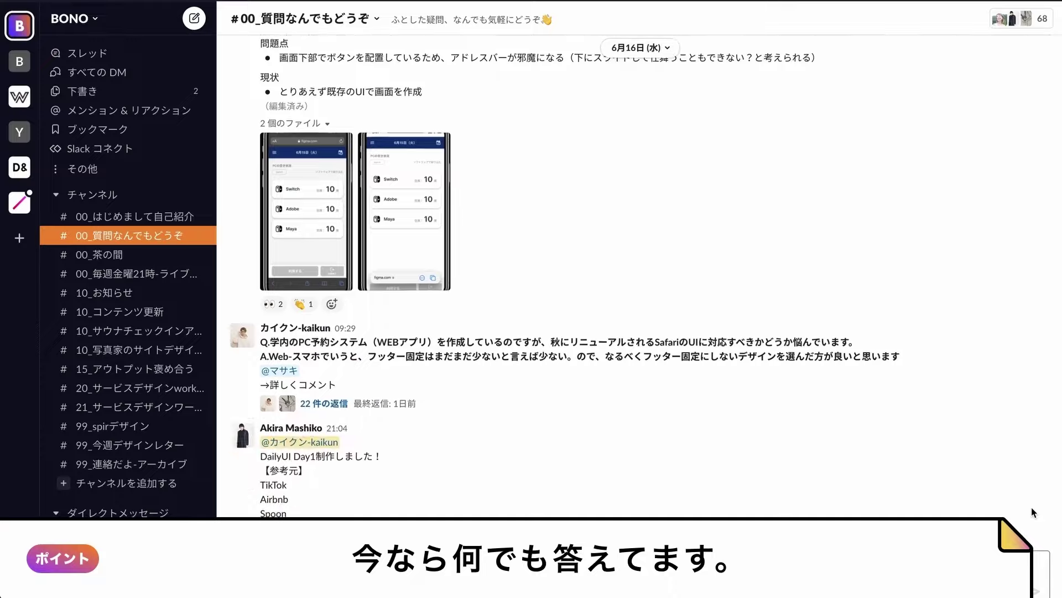
Read through the question and design feedback posts in Slack's 00_質問なんでもどうぞ channel.
{"action": "scroll", "coordinate": [1032, 513], "scroll_direction": "down", "scroll_amount": 10}
{"action": "scroll", "coordinate": [1032, 512], "scroll_direction": "down", "scroll_amount": 15}
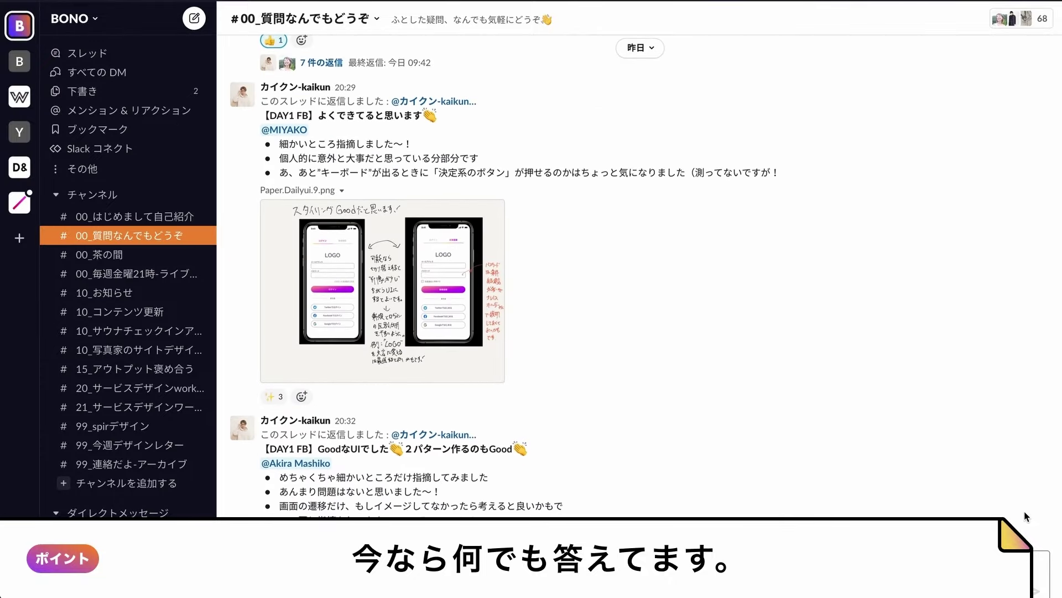
{"action": "scroll", "coordinate": [1024, 510], "scroll_direction": "down", "scroll_amount": 8}
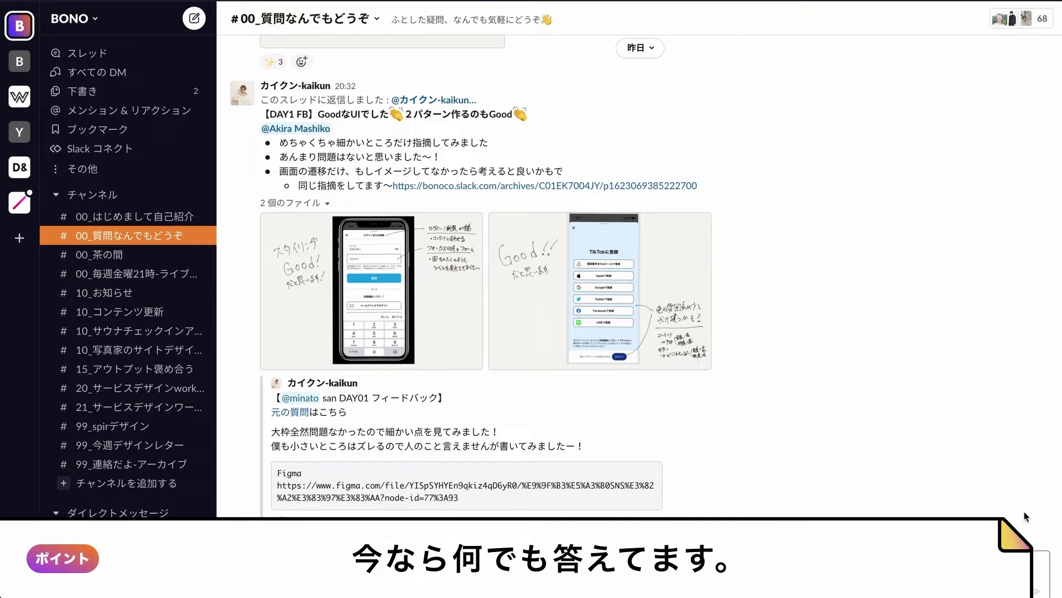